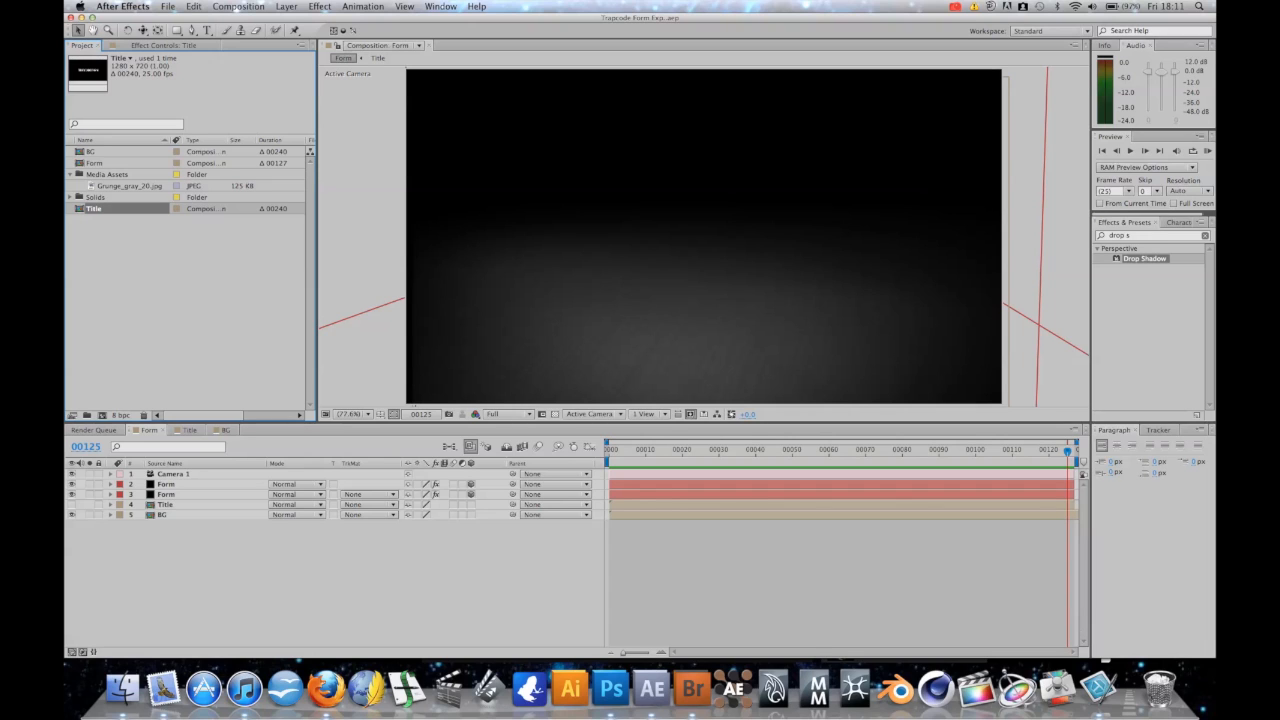
- Play back the finished Form composition in an enlarged viewer, then scrub its timeline to frame 72
key("grave")
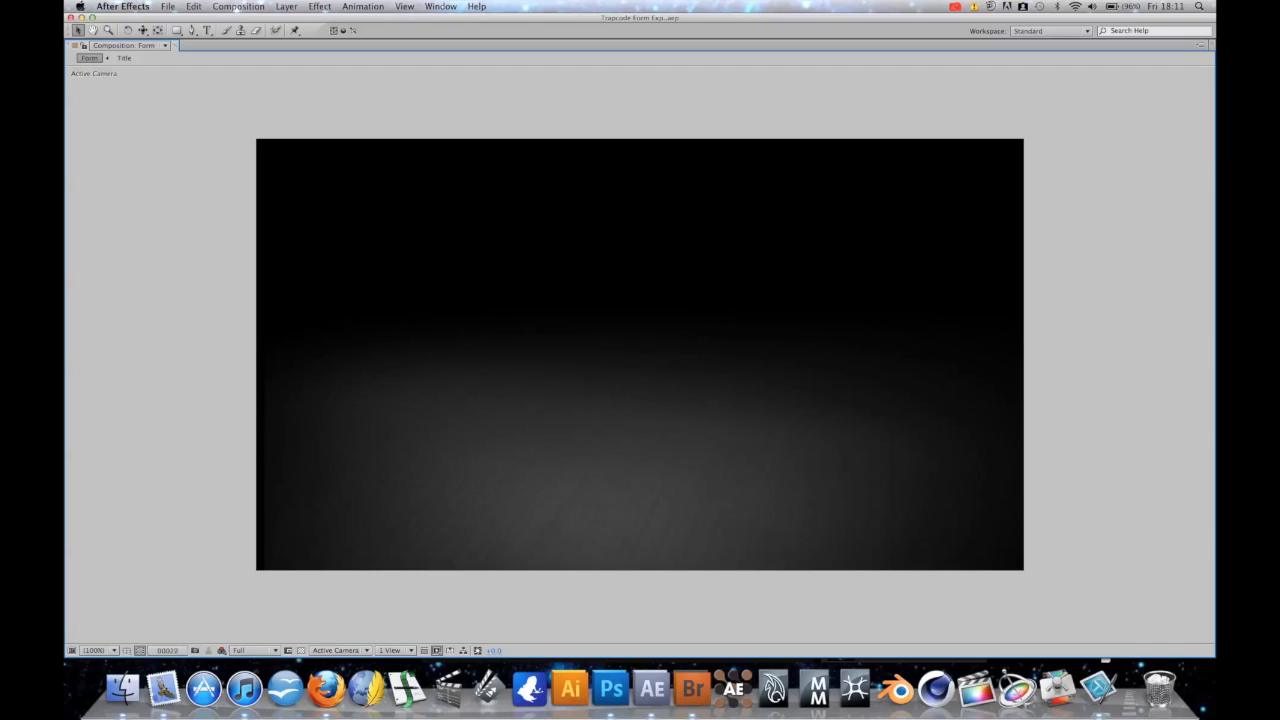
key("space")
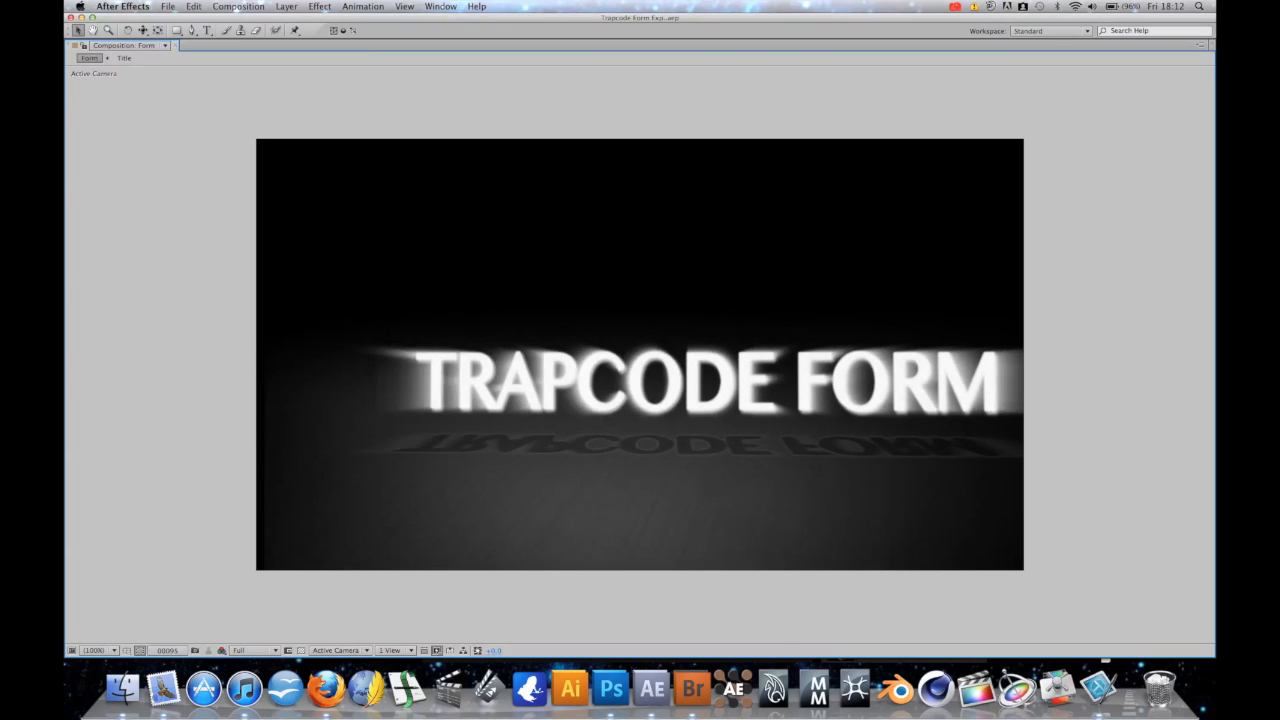
key("space")
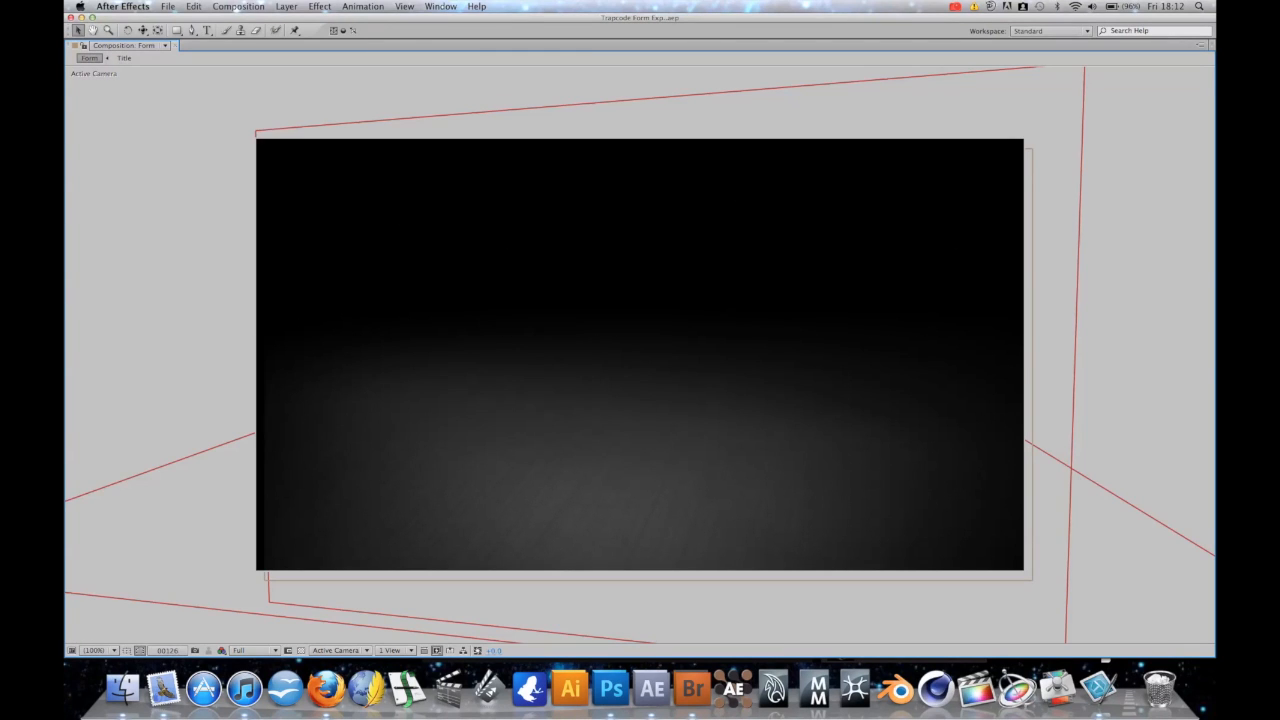
key("grave")
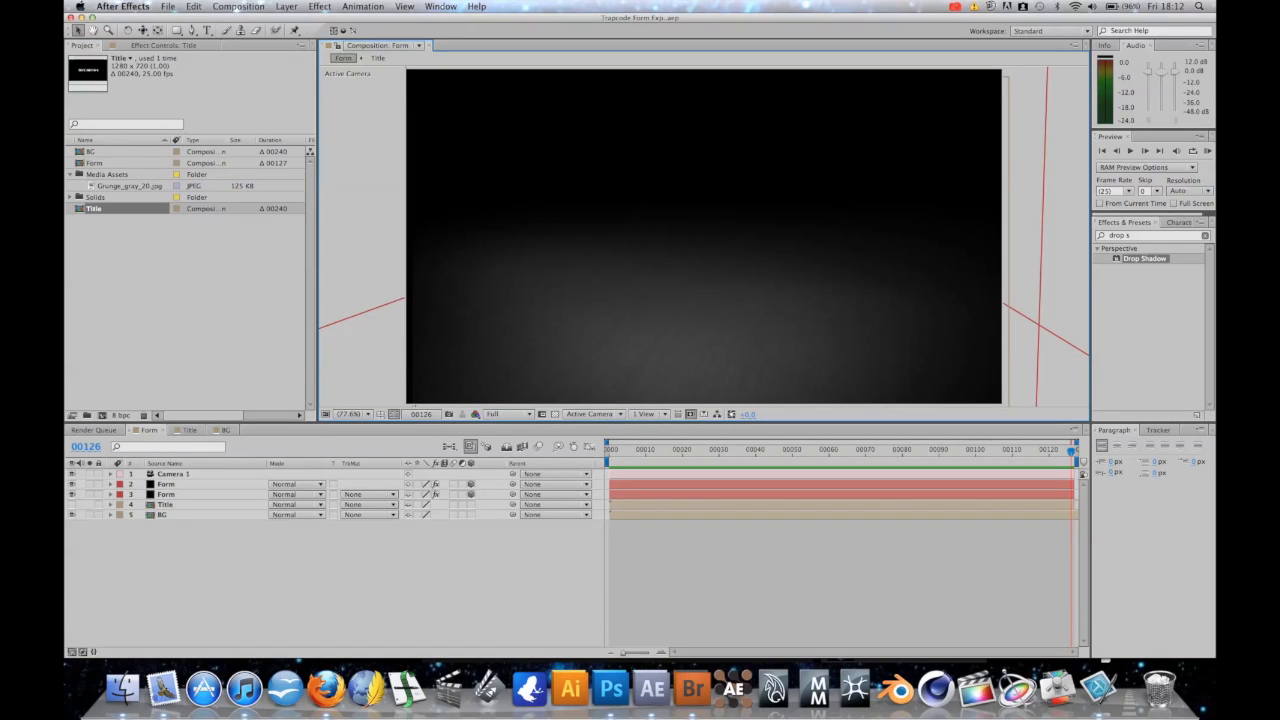
left_click_drag(641, 449, 873, 449)
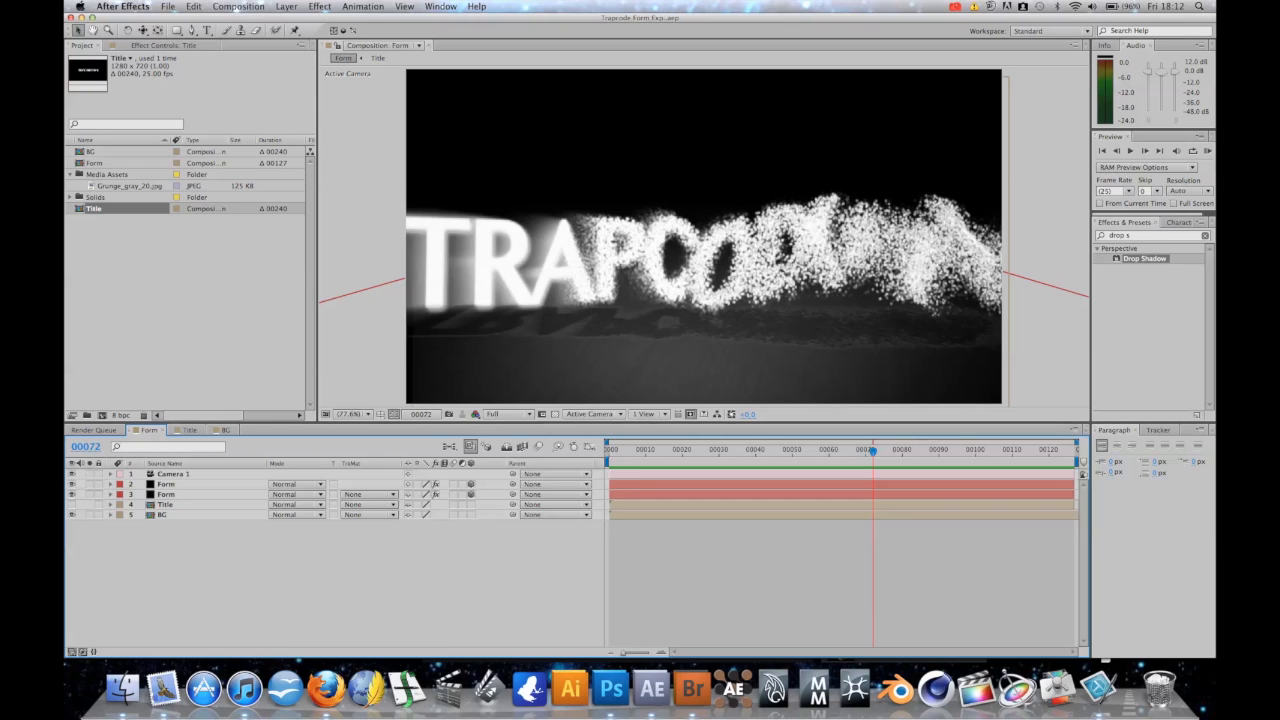
- Create a new composition named Main Comp with the HDV/HDTV 720 25 preset and a duration of 240 frames
key("super+n")
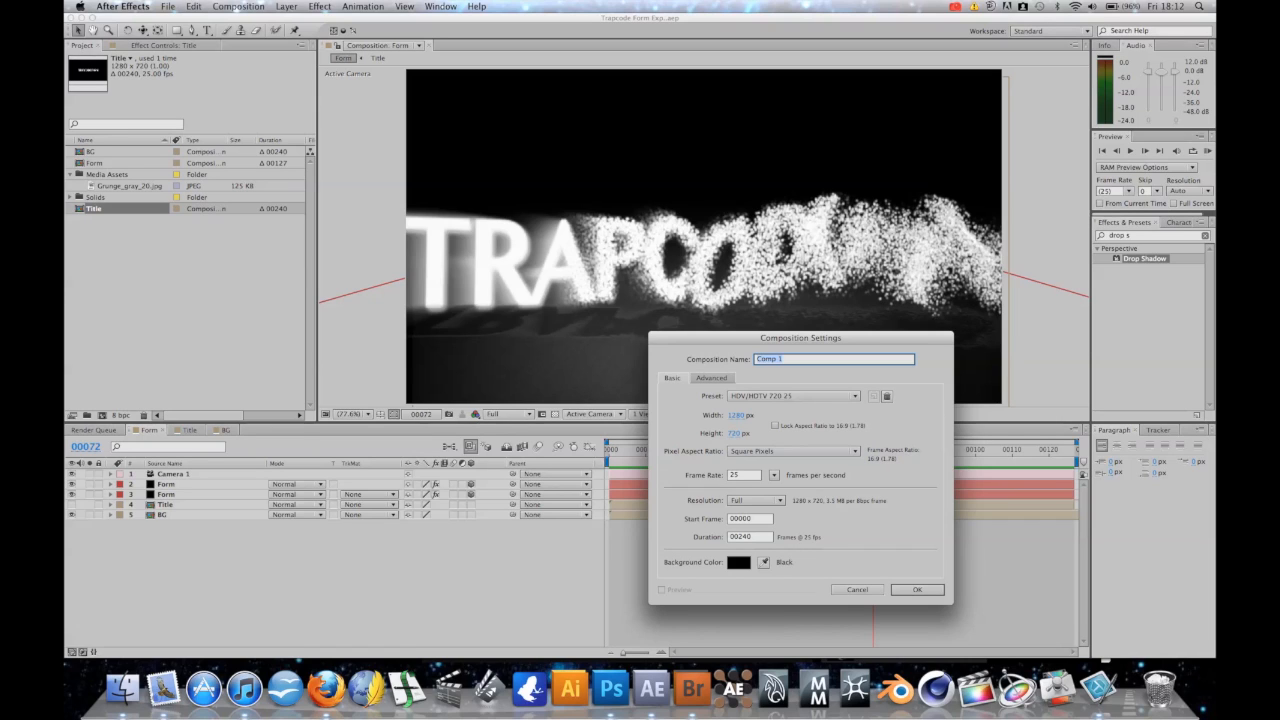
type("Main Comp")
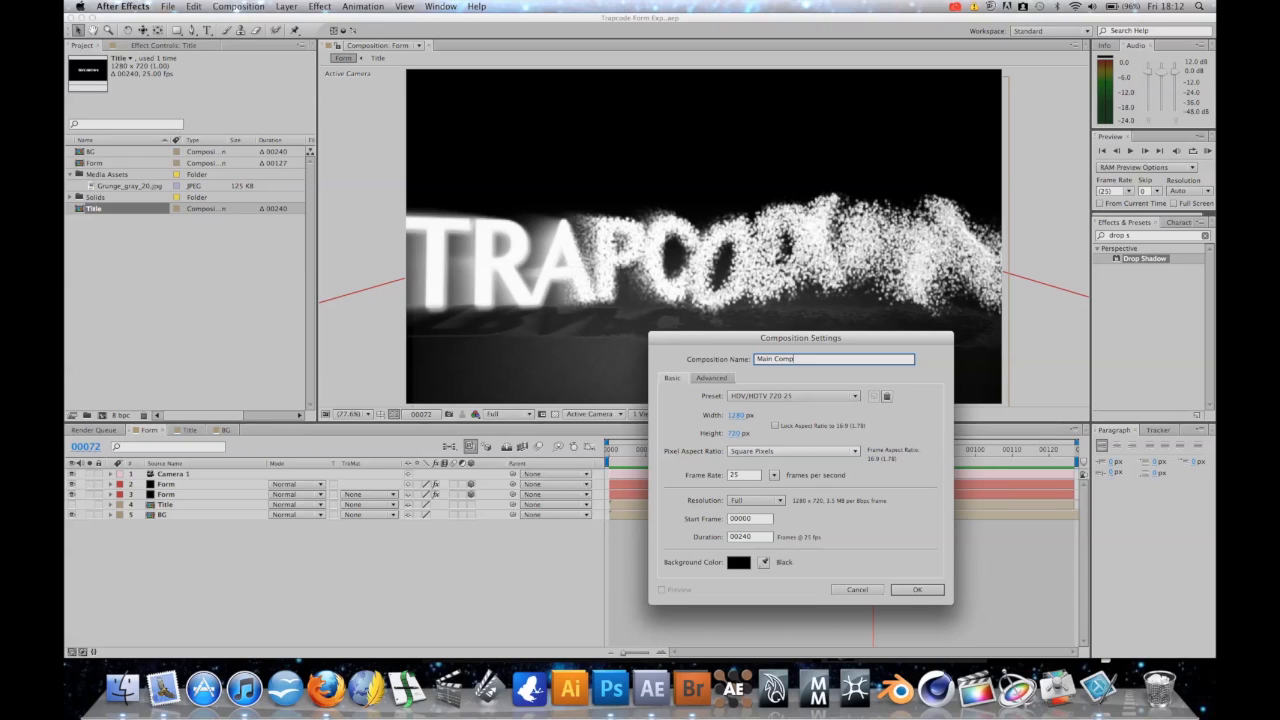
key("Return")
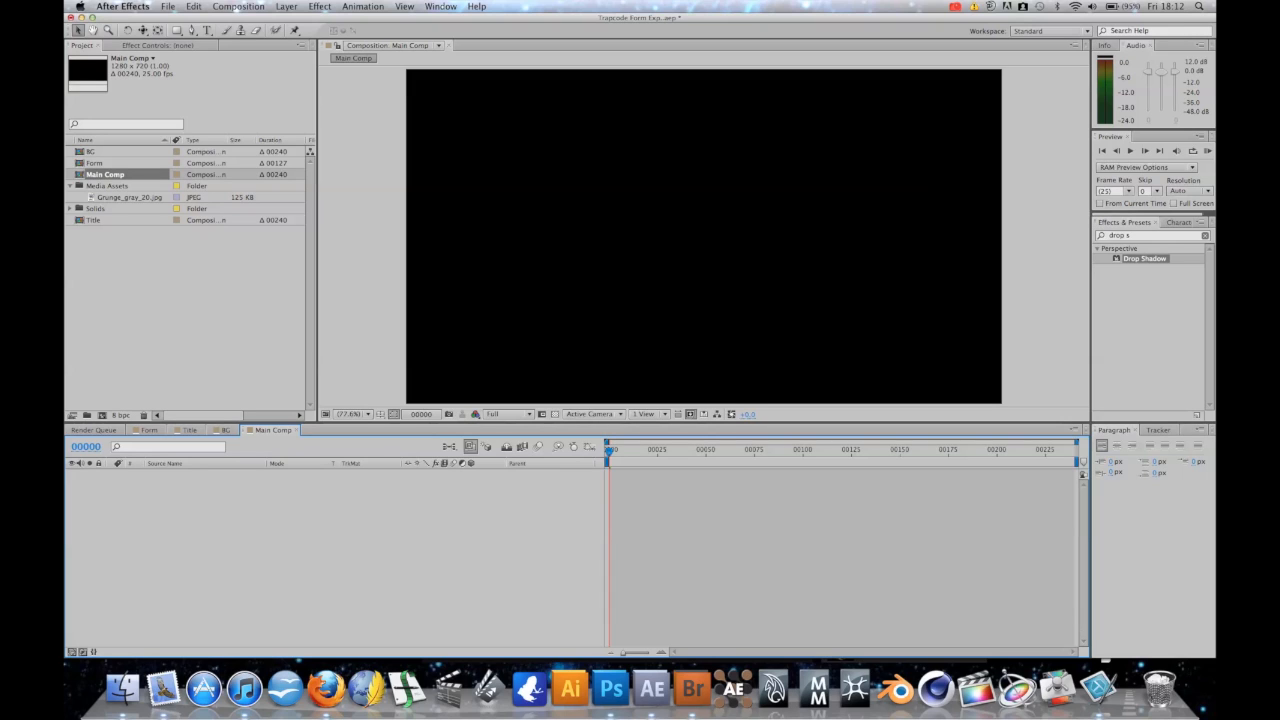
- Add a comp-sized black solid to Main Comp and pre-compose it as BG
key("super+y")
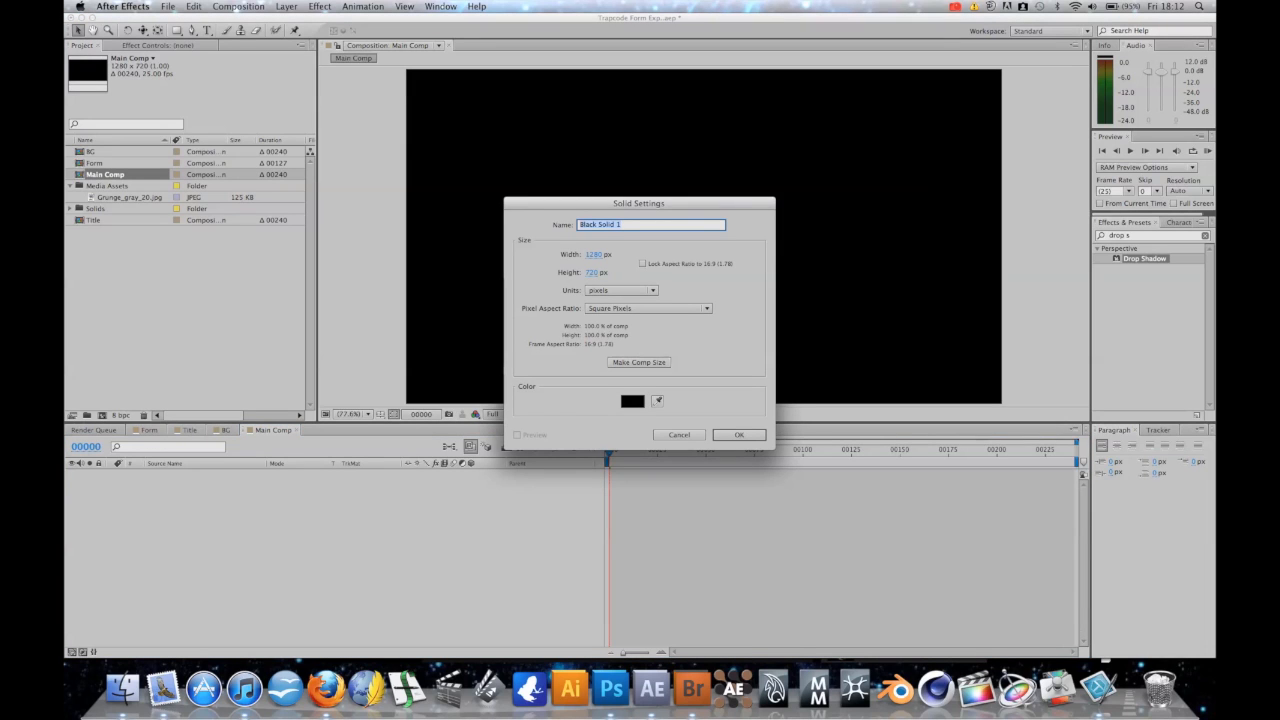
key("Return")
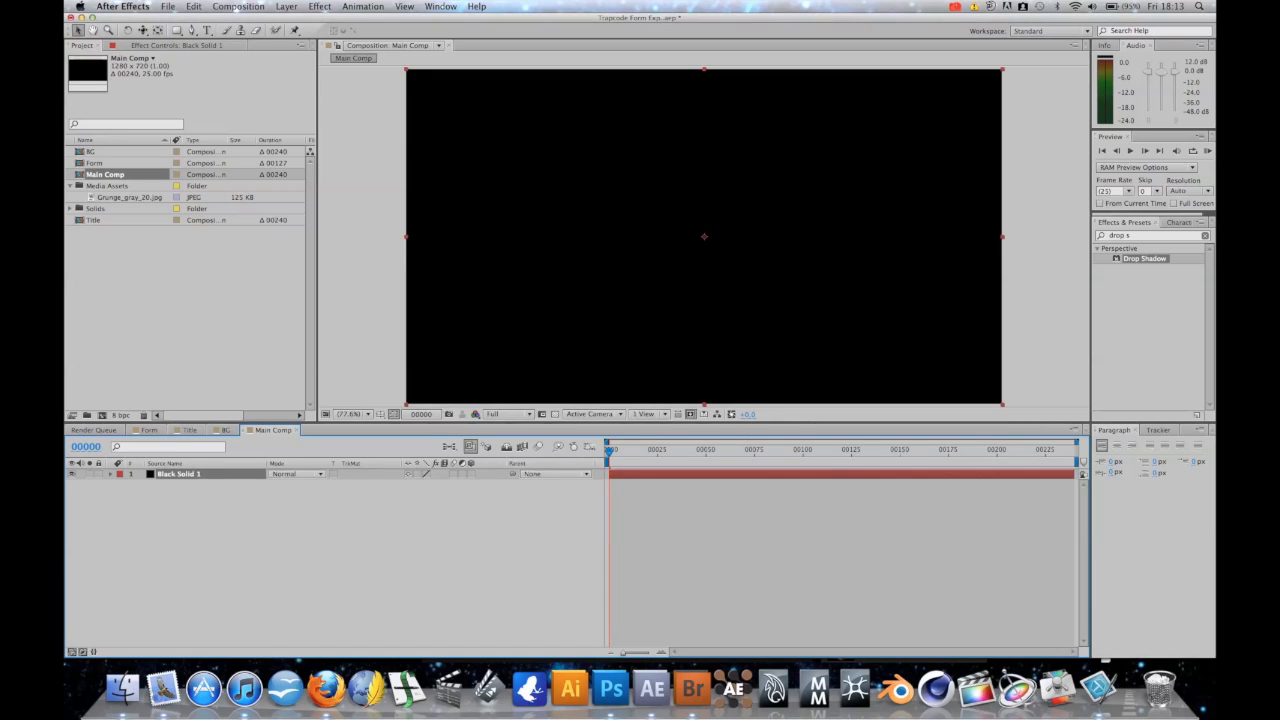
left_click(286, 6)
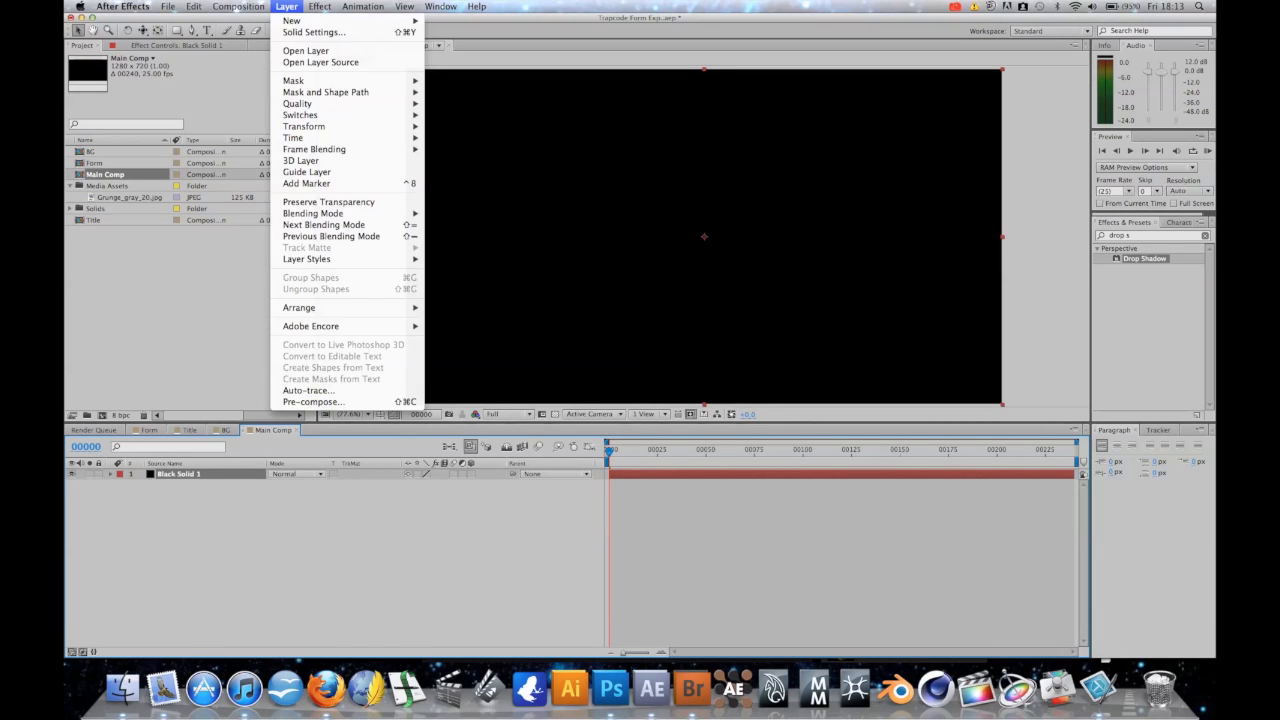
left_click(310, 403)
type("BG")
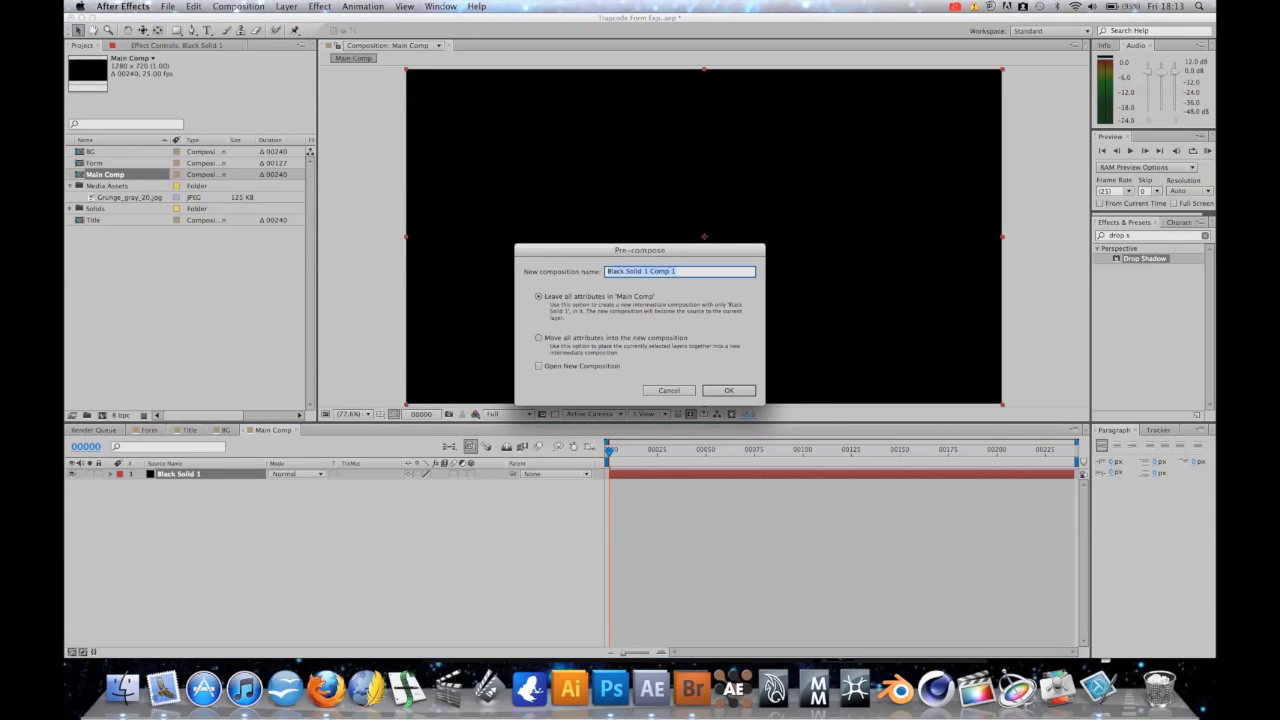
key("Return")
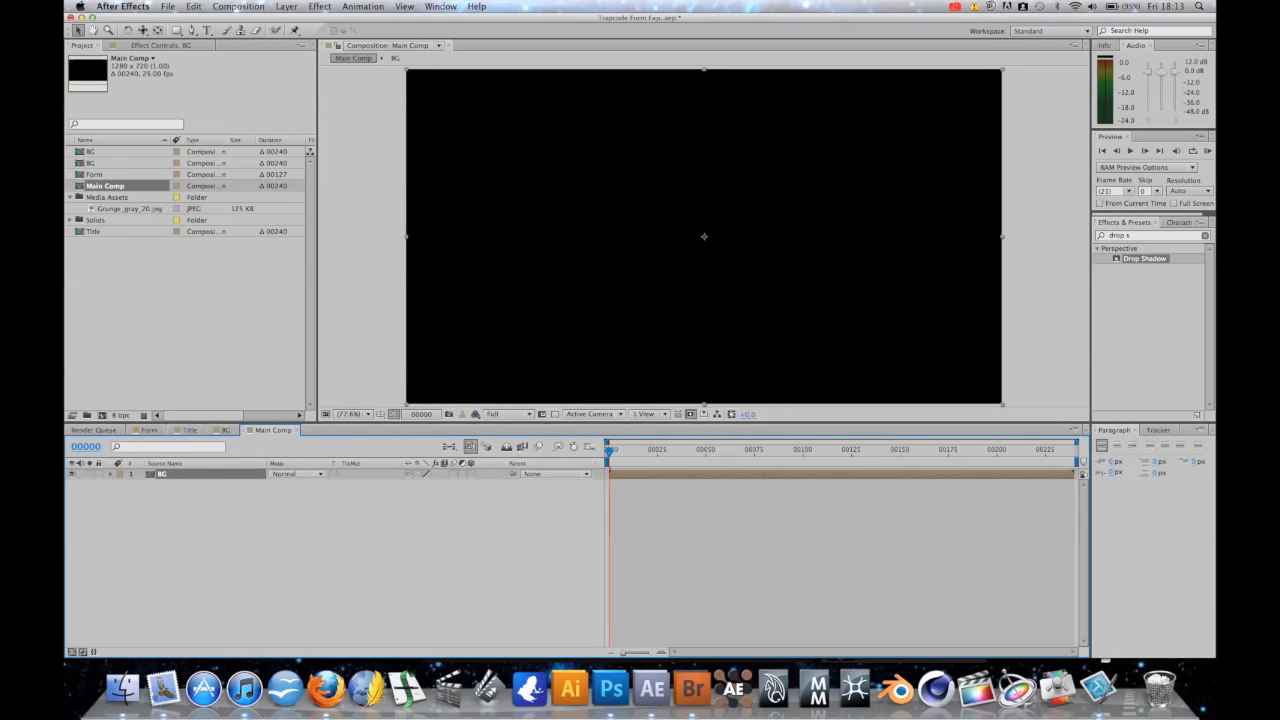
- In the new BG composition, place Grunge_gray_20.jpg above the black solid, scaled wider than the frame and shifted down
double_click(163, 474)
left_click(176, 474)
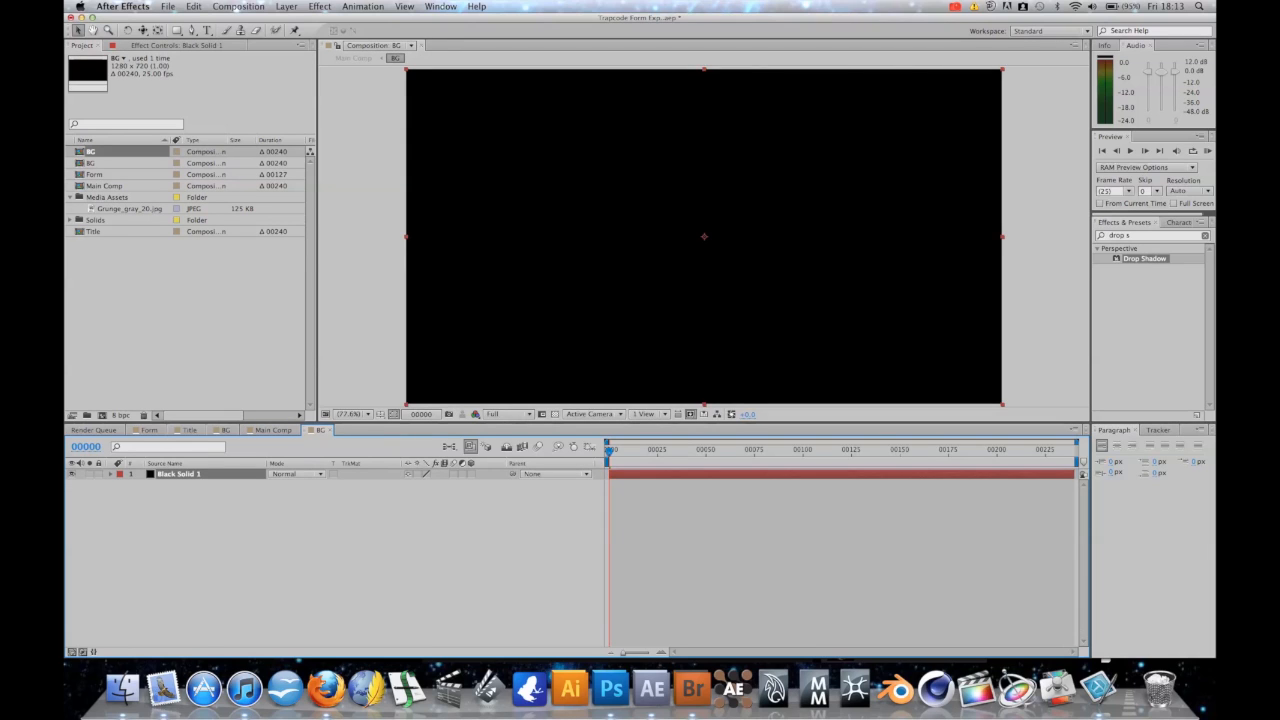
left_click_drag(128, 208, 704, 236)
left_click_drag(928, 385, 1060, 403)
left_click_drag(860, 300, 860, 346)
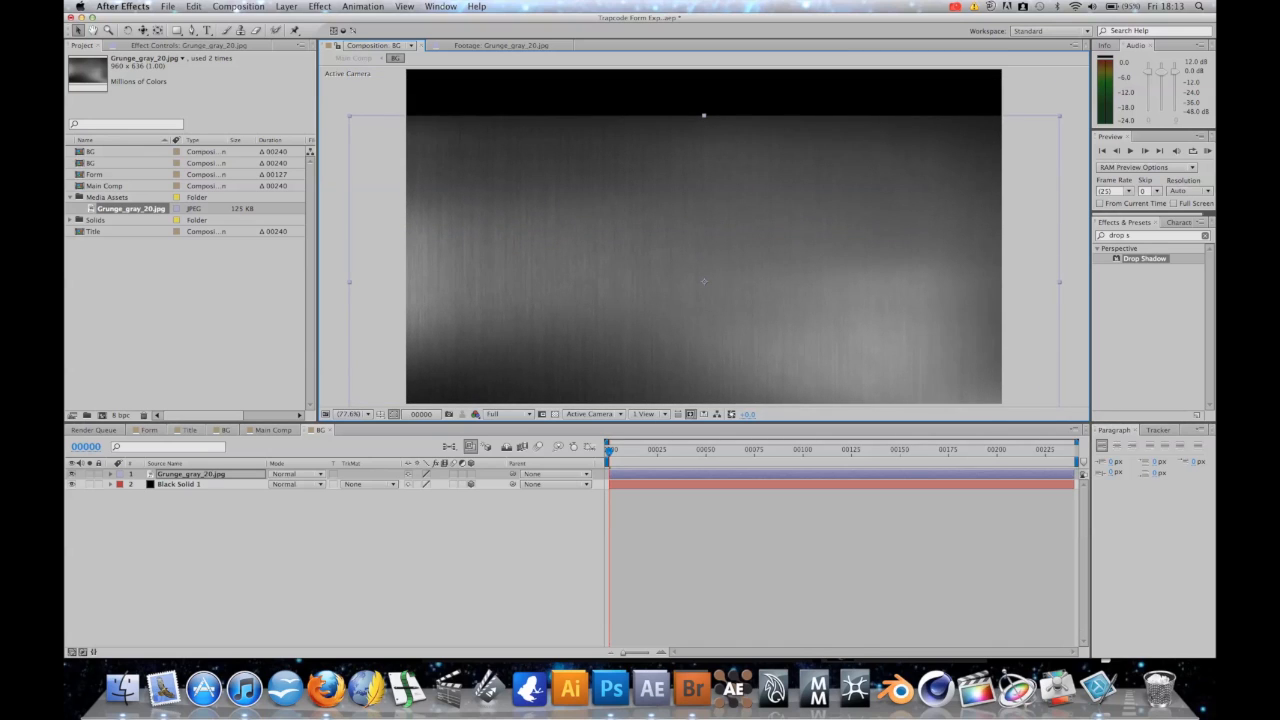
- Make the Grunge_gray_20.jpg layer 3D and lower it to roughly the lower two thirds of the frame
left_click(474, 530)
left_click(471, 484)
left_click(471, 474)
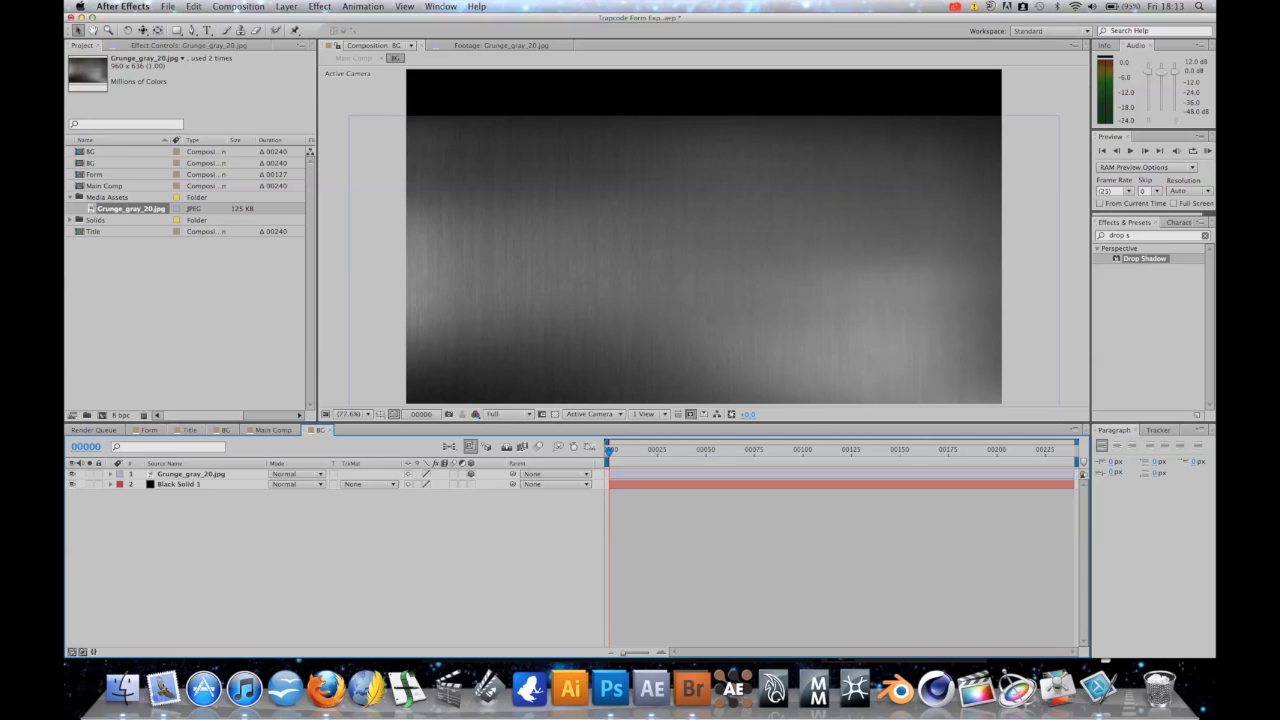
left_click(692, 250)
left_click_drag(705, 253, 705, 322)
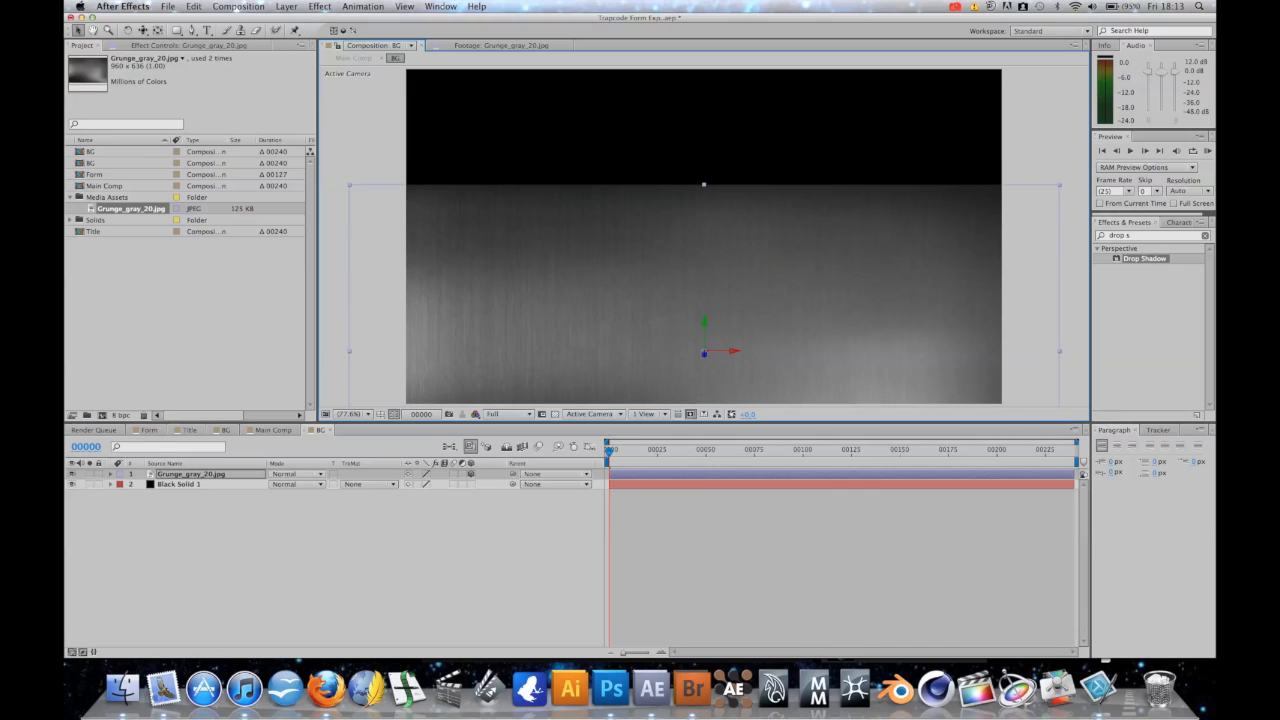
- Tilt the grunge layer backwards into a floor plane with an X Rotation of about -73°
key("r")
left_click_drag(426, 494, 385, 494)
left_click_drag(704, 287, 704, 237)
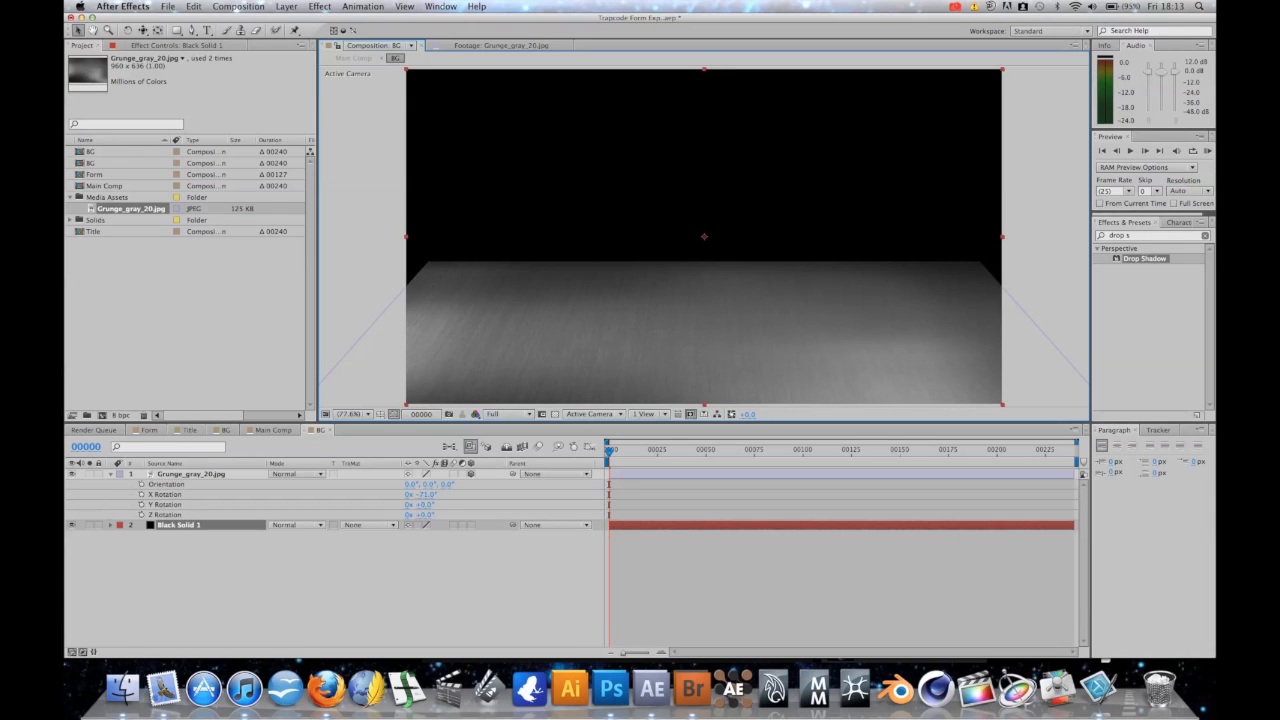
- Enlarge the tilted grunge floor so its far edge spans past the frame, and move it slightly down
left_click(191, 474)
left_click_drag(428, 261, 388, 247)
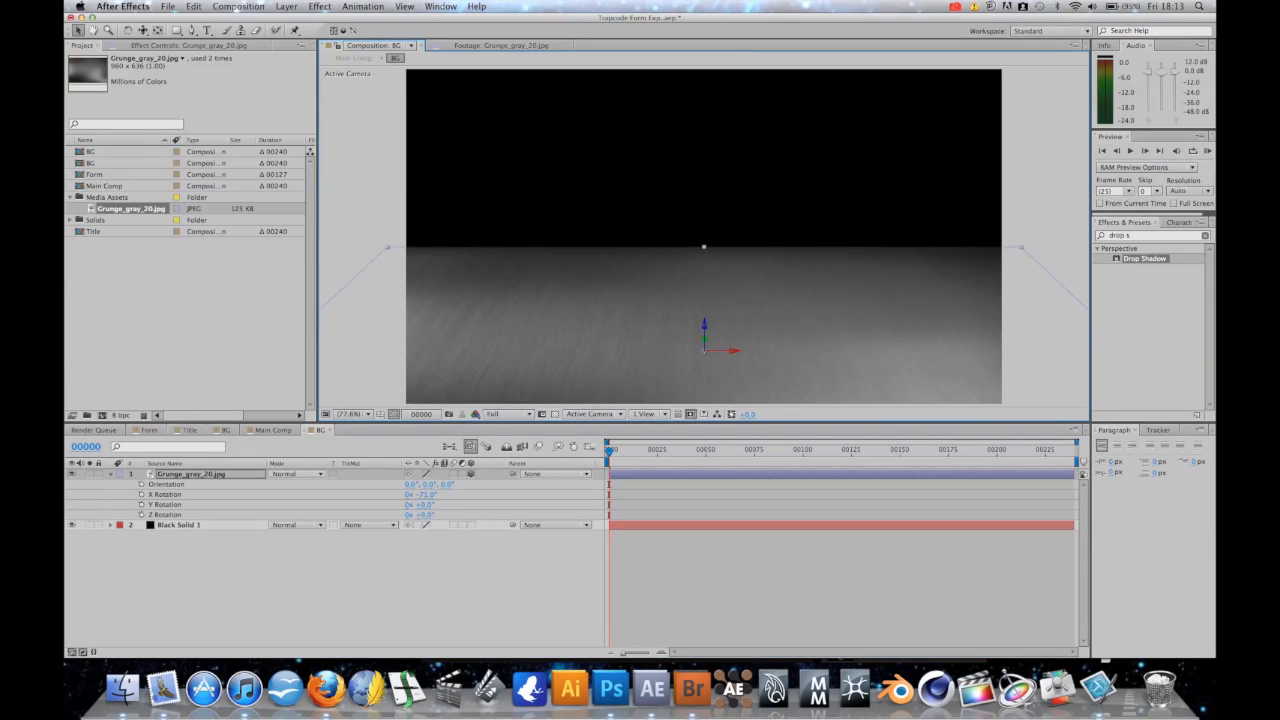
left_click_drag(704, 325, 705, 352)
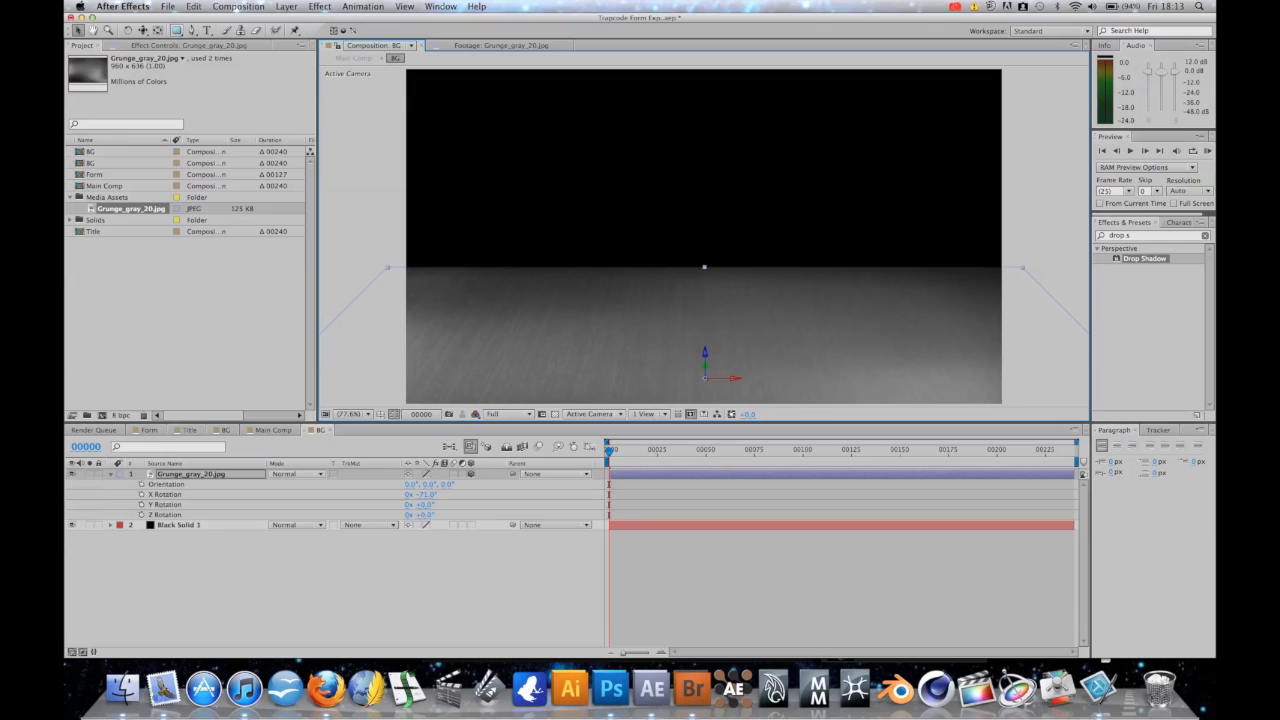
- Add a full-layer elliptical mask to the grunge floor with a 400-pixel feather, and hide the mask outline in the viewer
left_click_drag(176, 30, 190, 56)
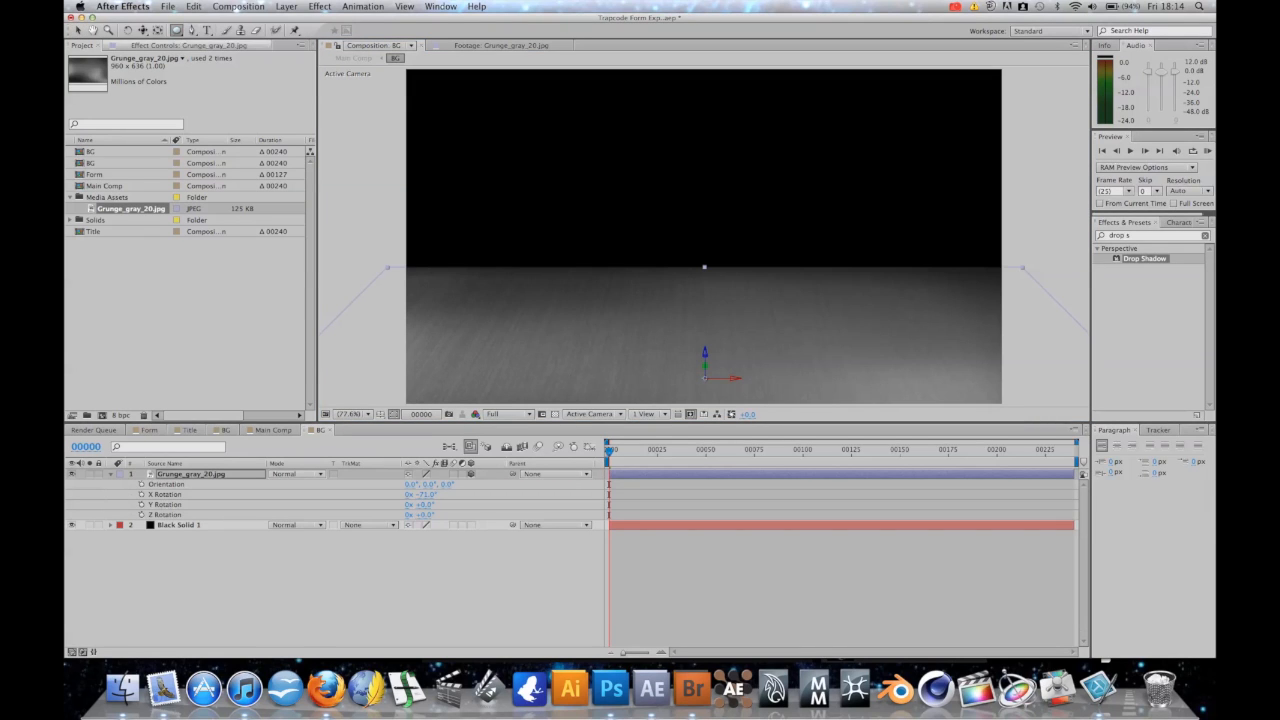
double_click(176, 30)
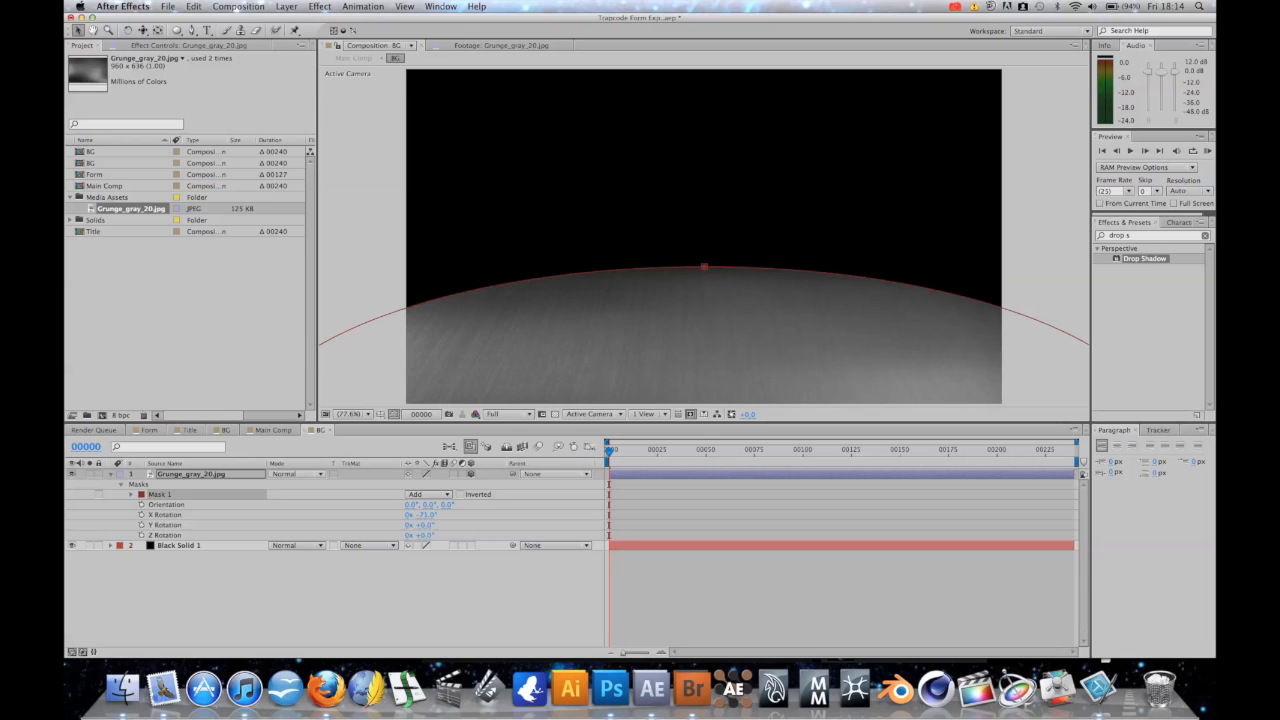
key("f")
left_click(421, 495)
type("400")
key("Return")
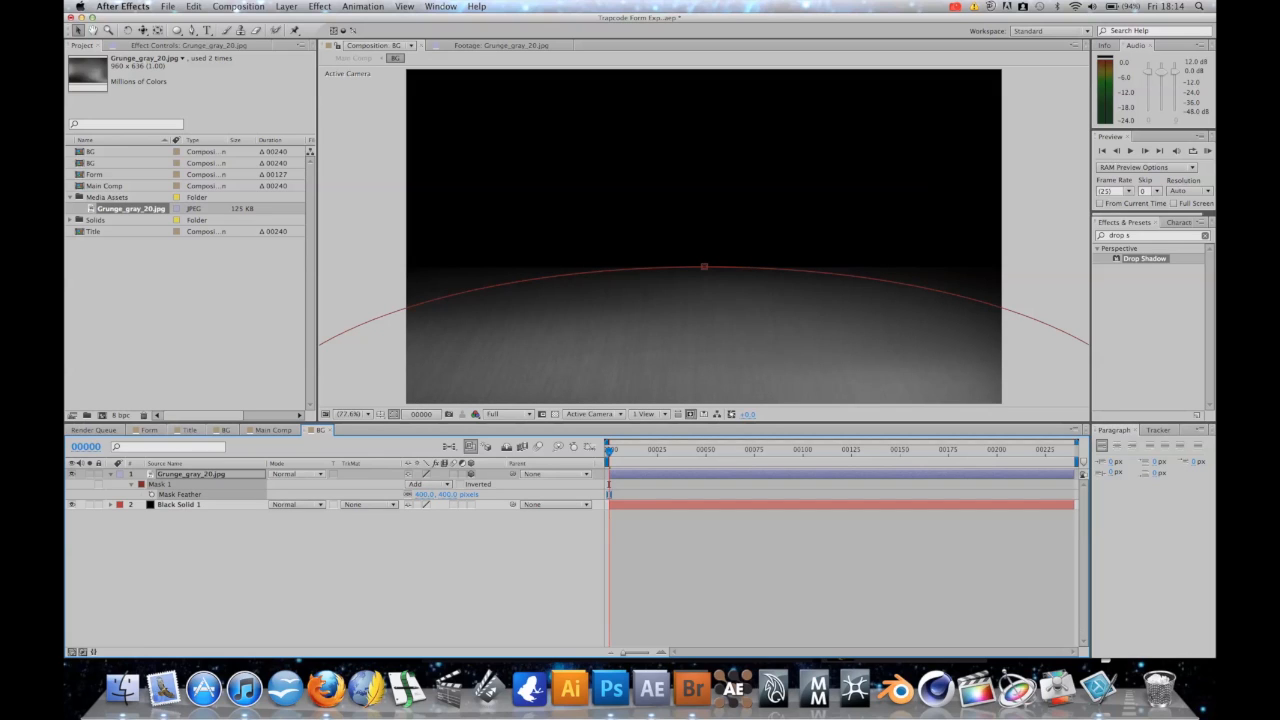
left_click(394, 414)
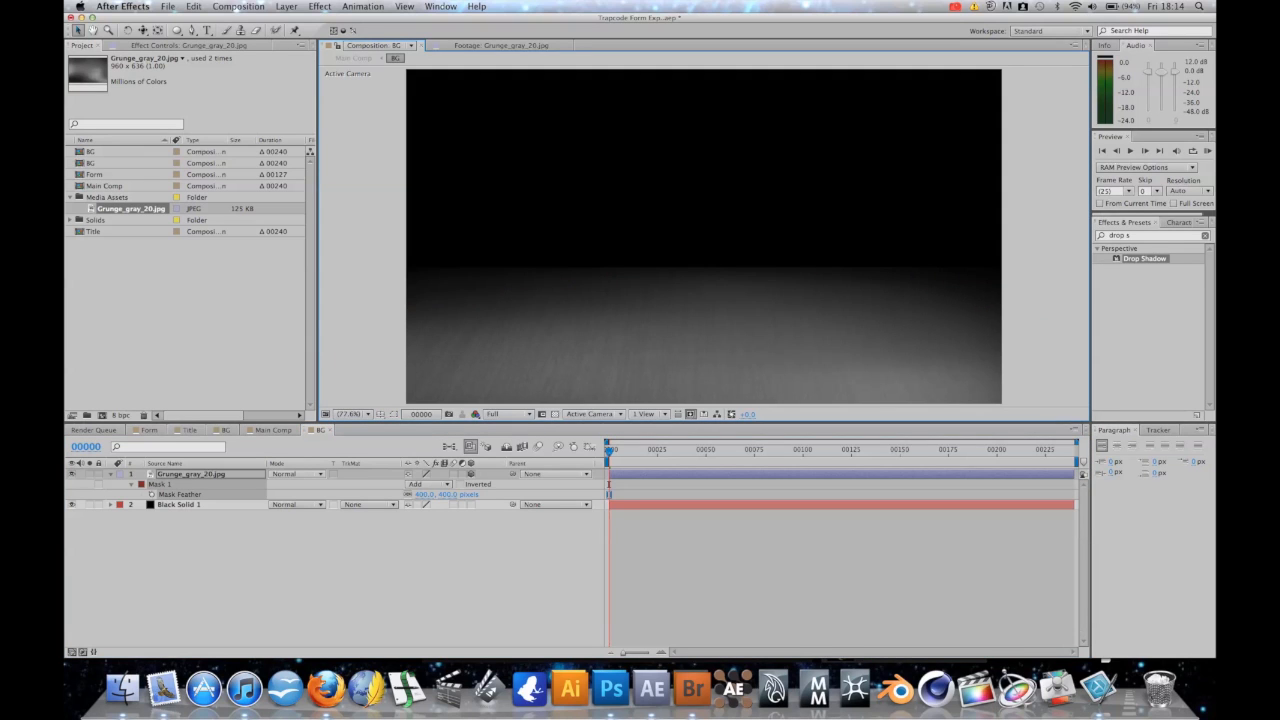
- Reposition the masked grunge floor slightly up and to the left, undoing the stray change made along the way
left_click_drag(704, 342, 654, 327)
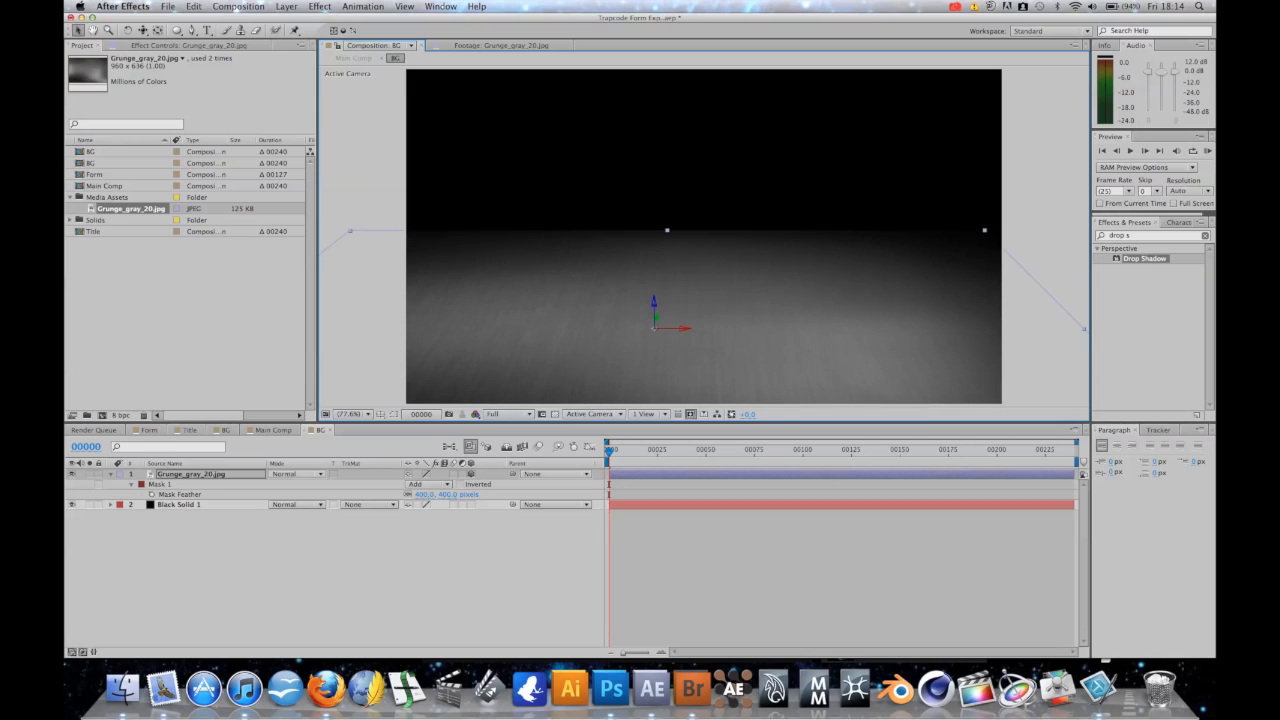
left_click_drag(660, 190, 658, 193)
key("super+z")
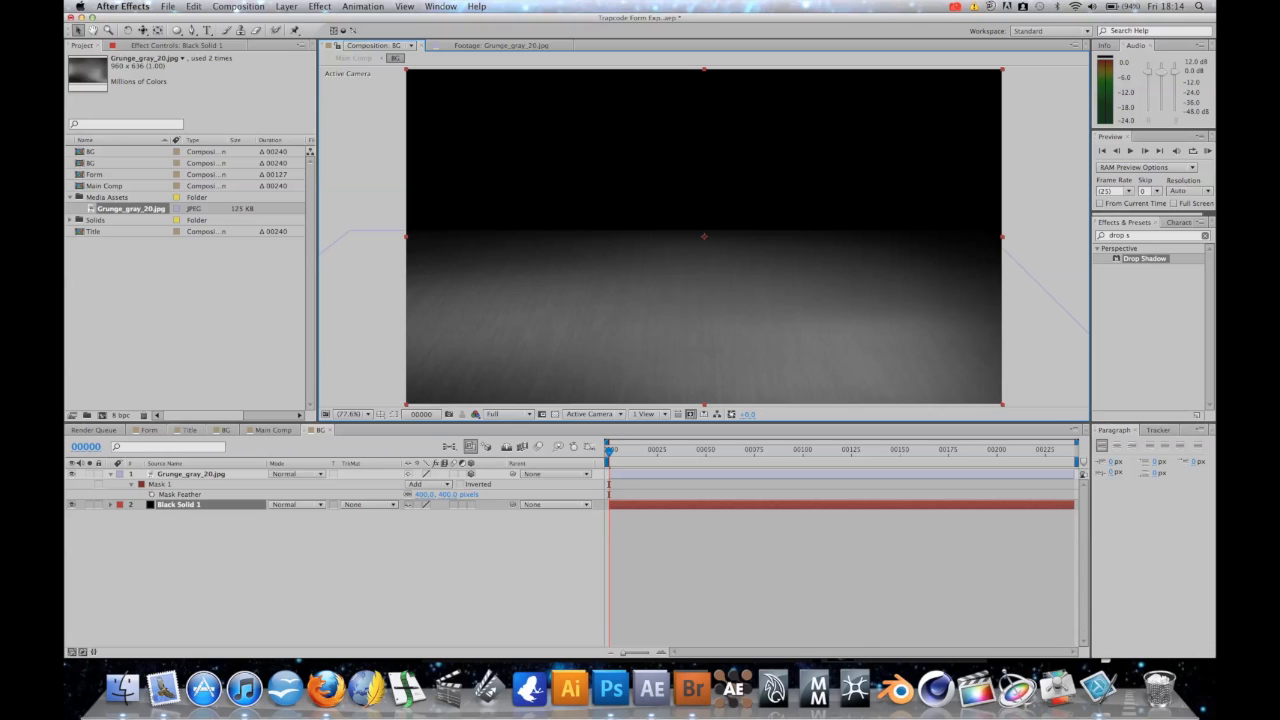
left_click(191, 474)
left_click_drag(654, 328, 651, 320)
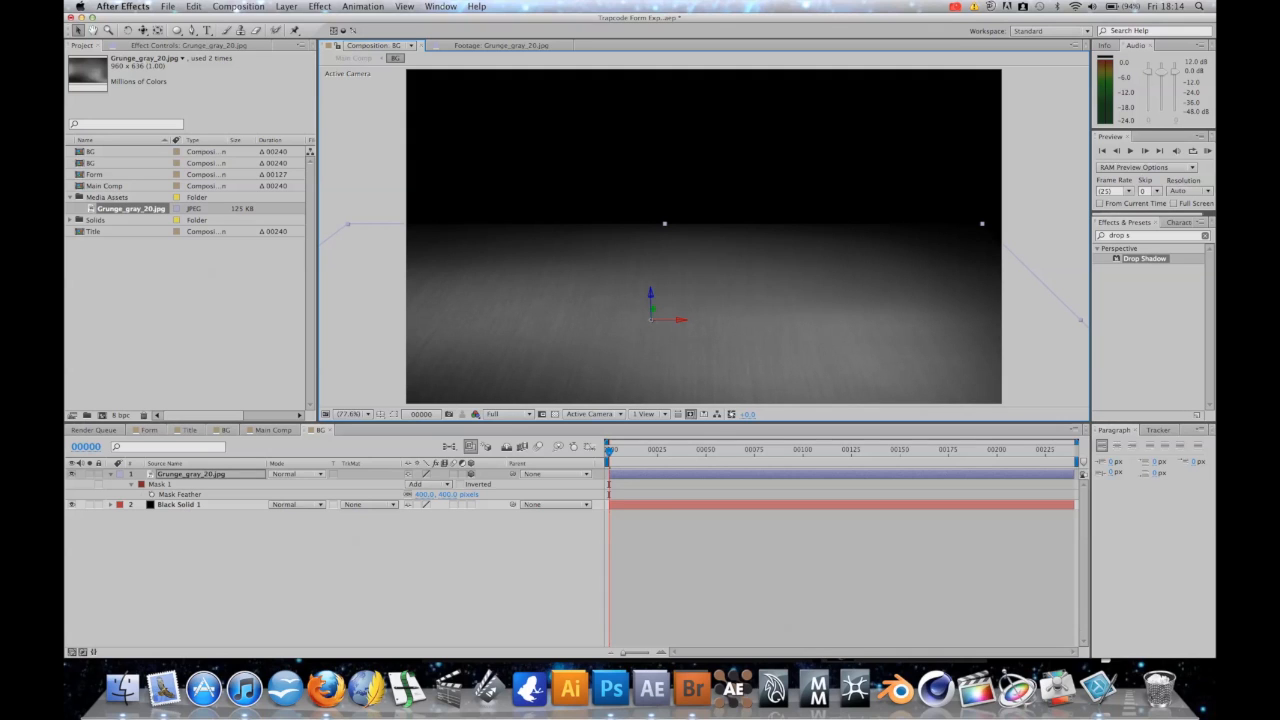
- Add a two-node camera with the 24mm preset to the BG composition
left_click(286, 6)
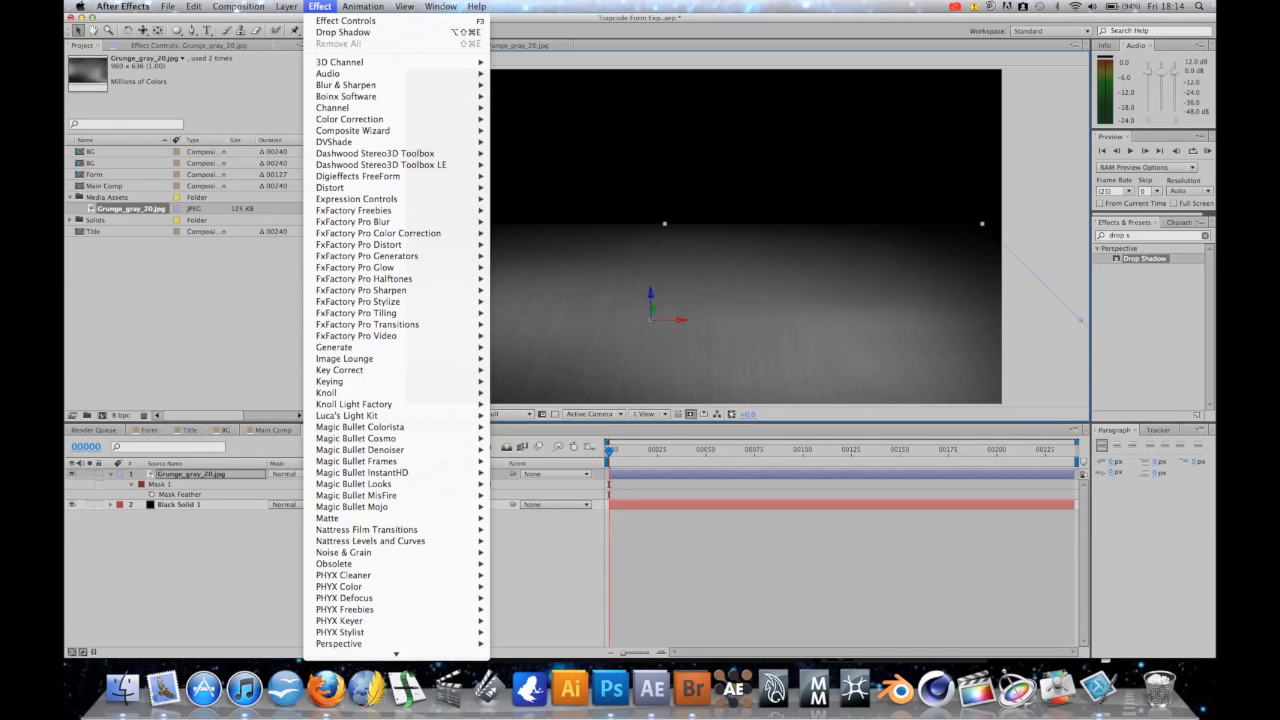
mouse_move(300, 20)
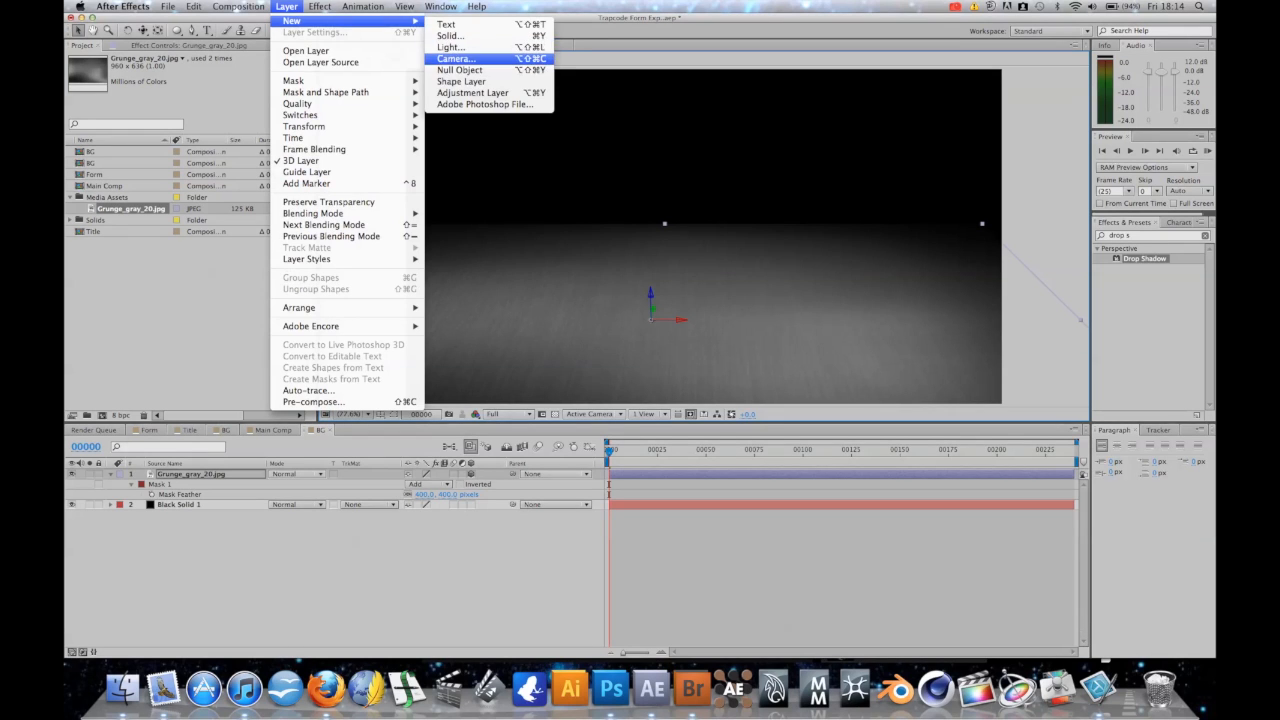
left_click(455, 58)
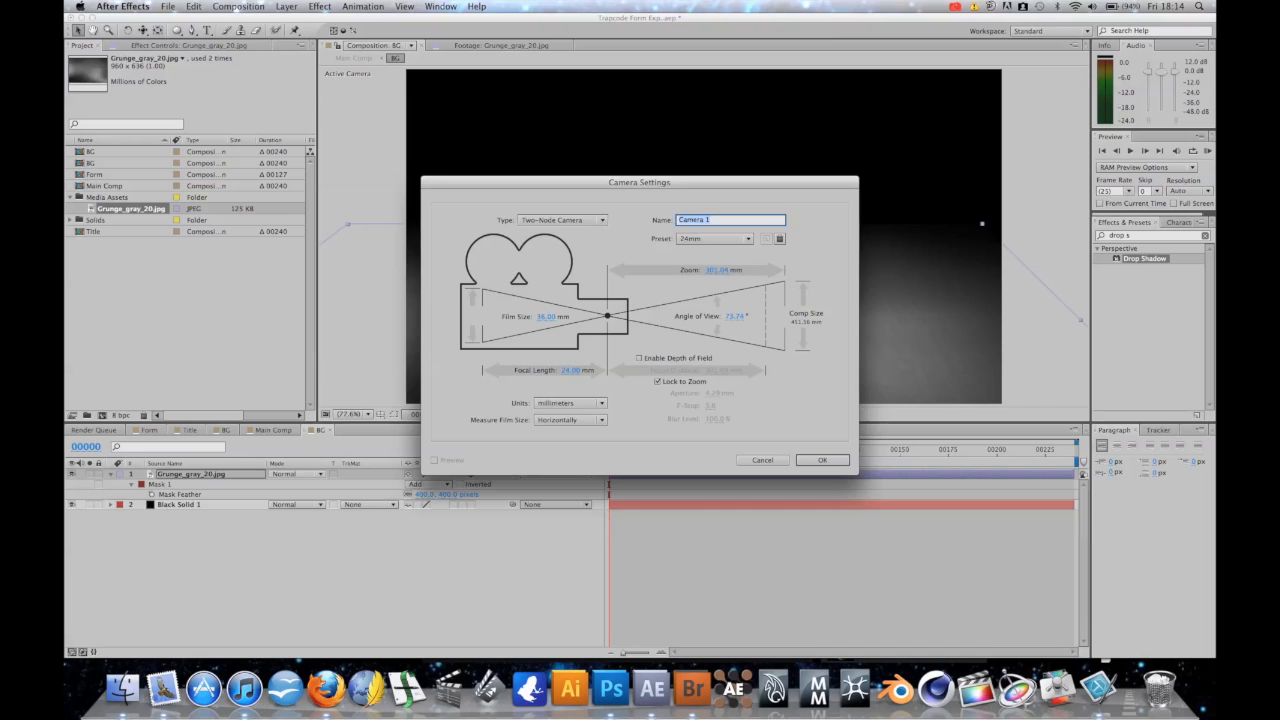
key("Return")
- Orbit and move the new camera so it views the grunge floor at an angle
key("c")
key("c")
key("c")
left_click_drag(703, 250, 645, 250)
left_click_drag(690, 300, 643, 267)
key("c")
key("c")
key("c")
key("c")
key("c")
key("c")
key("v")
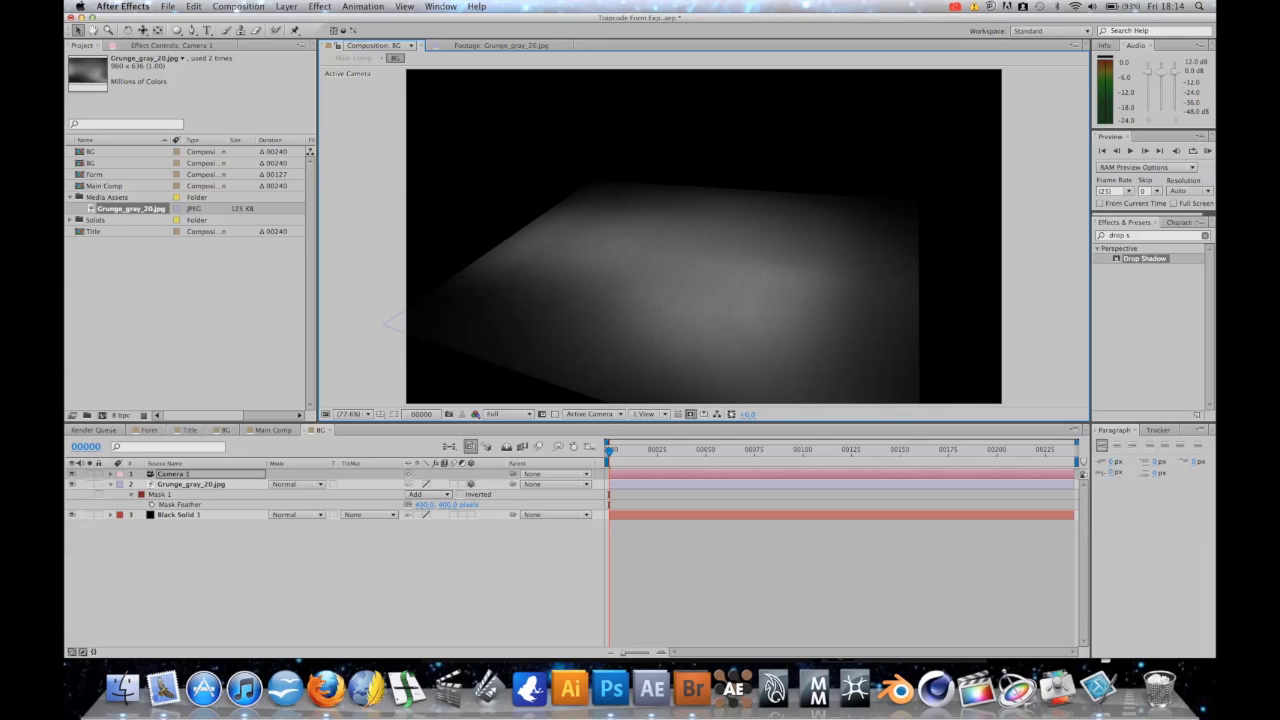
- Scale up and reposition the grunge floor until it fills the lower part of the angled camera view
left_click(650, 275)
left_click_drag(918, 200, 1210, 219)
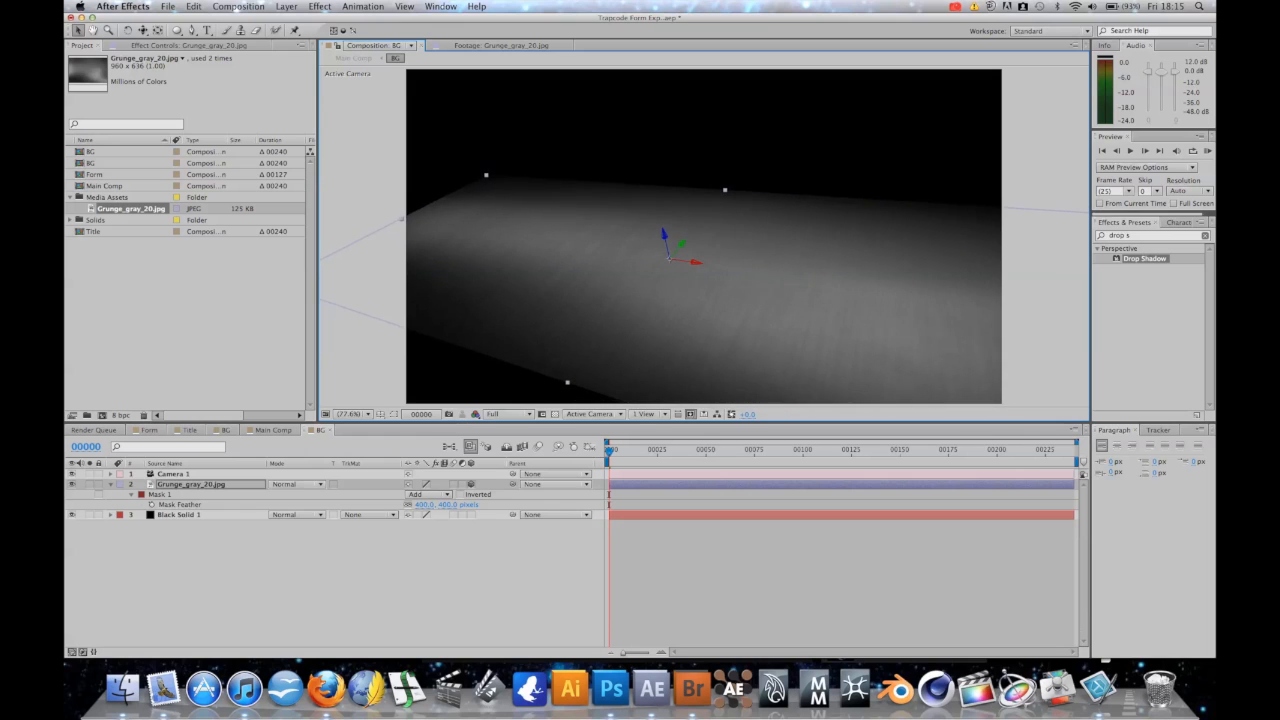
left_click_drag(669, 259, 655, 287)
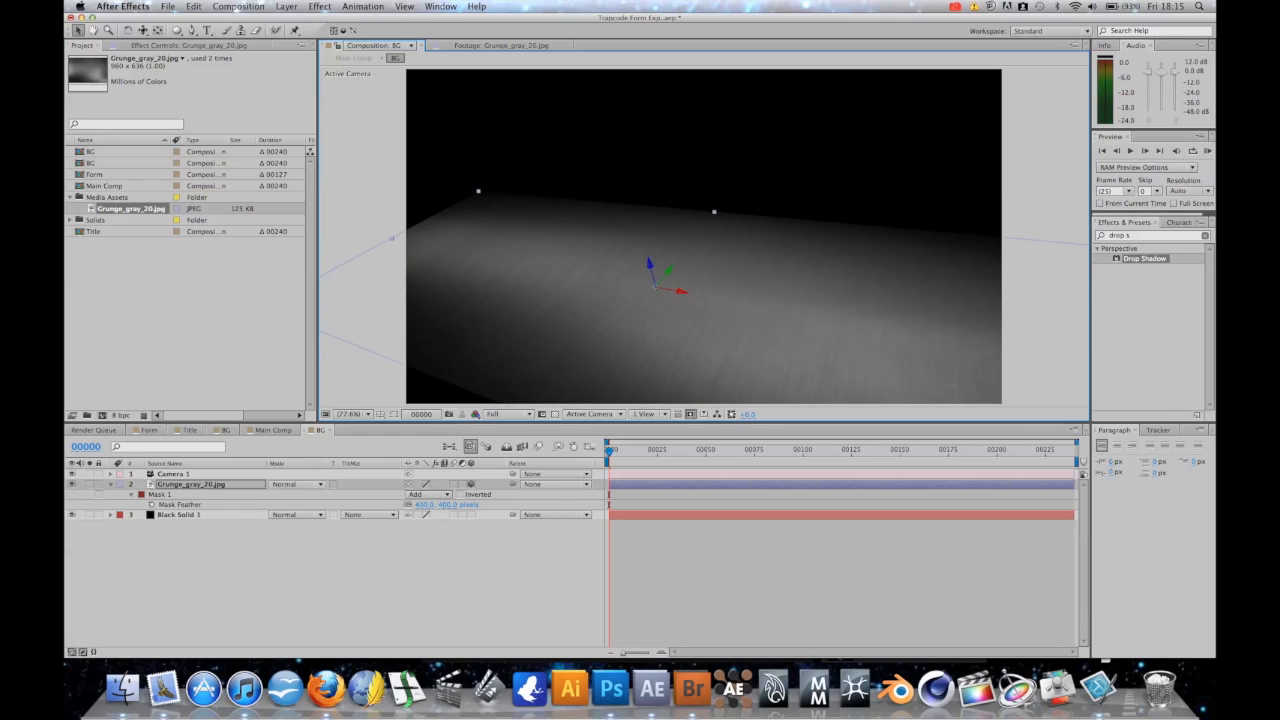
key("super+shift+a")
left_click(655, 288)
left_click_drag(478, 191, 384, 177)
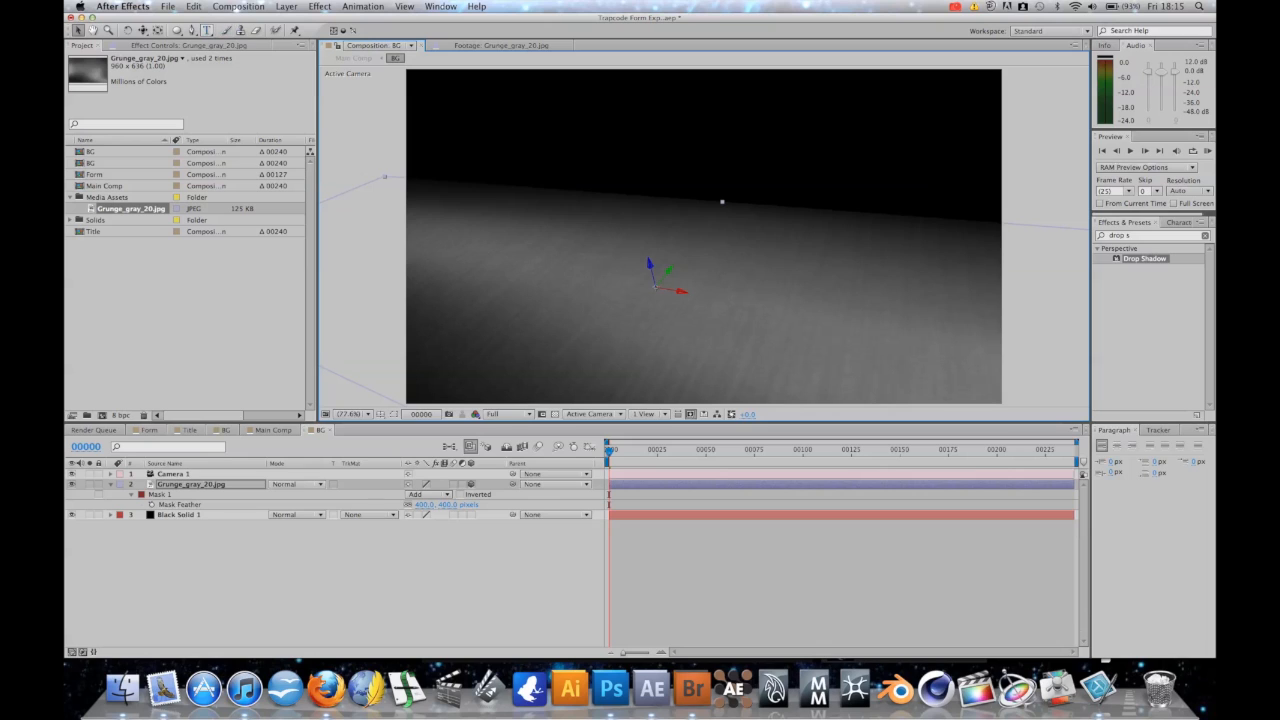
- Draw a second, rectangular mask over the far edge of the grunge floor and set its mode to Subtract
left_click(177, 30)
left_click(234, 30)
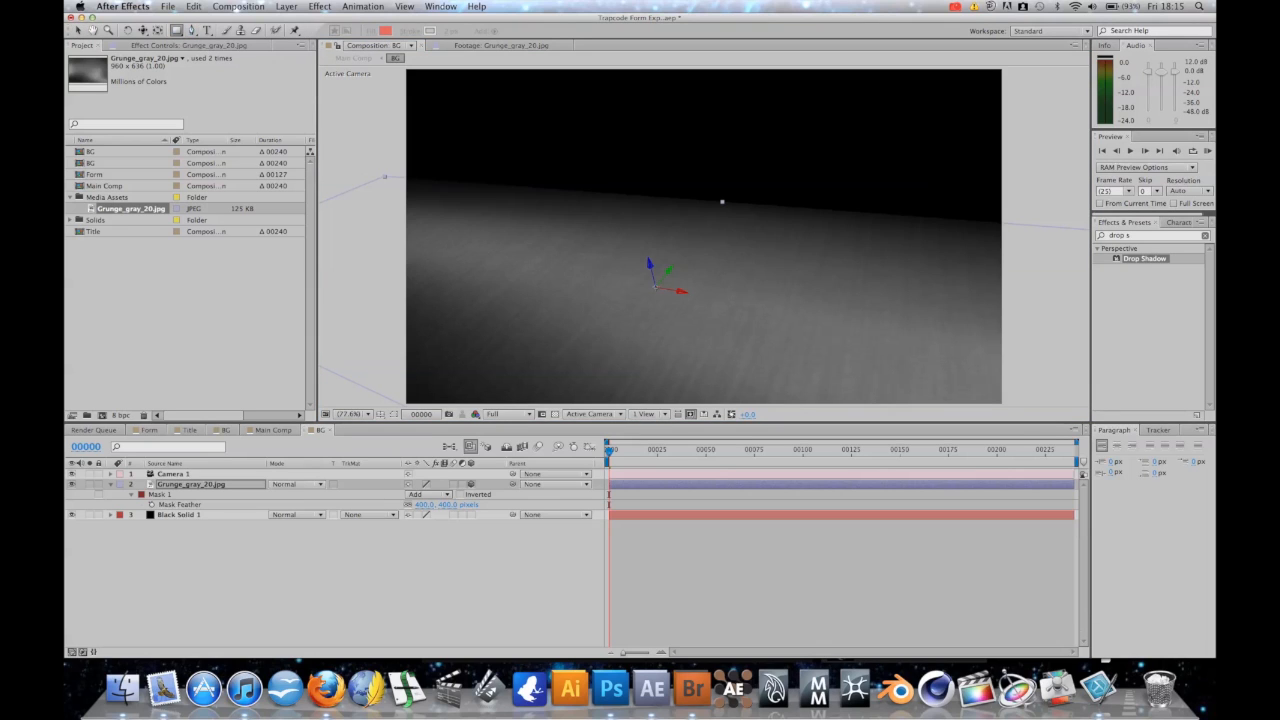
left_click_drag(429, 141, 1002, 265)
left_click_drag(866, 227, 1087, 281)
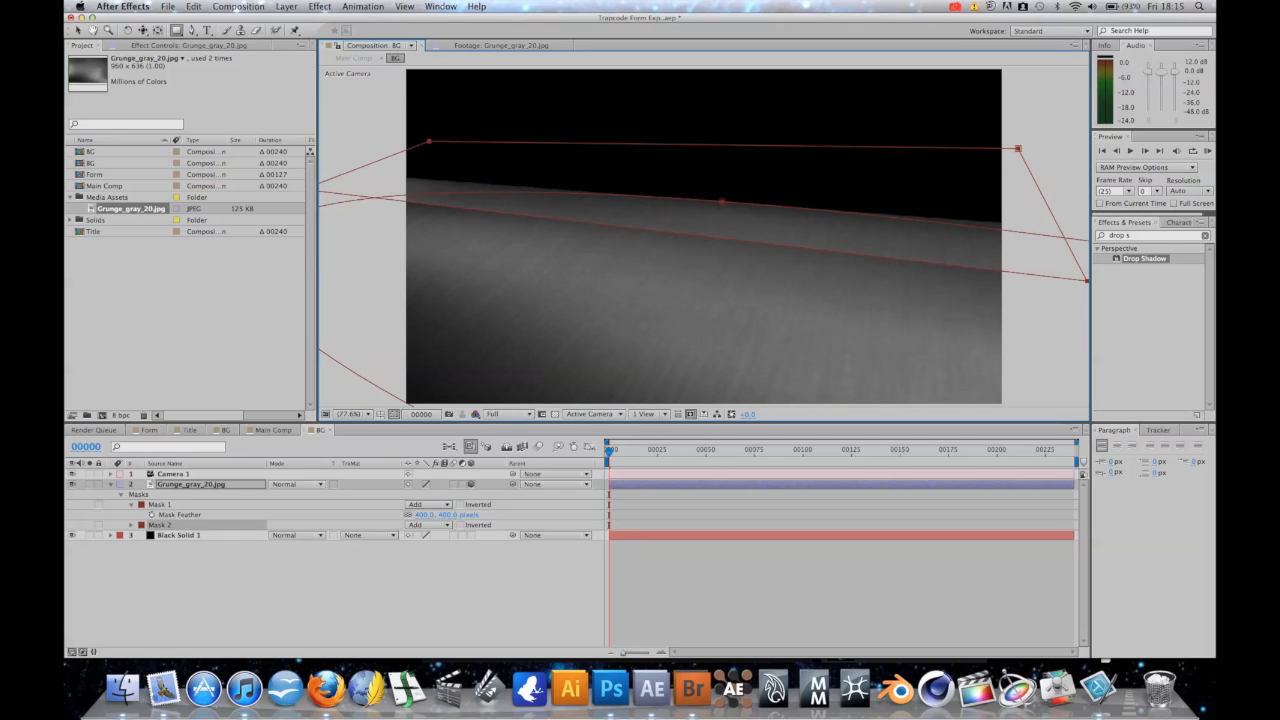
left_click(428, 524)
left_click(435, 561)
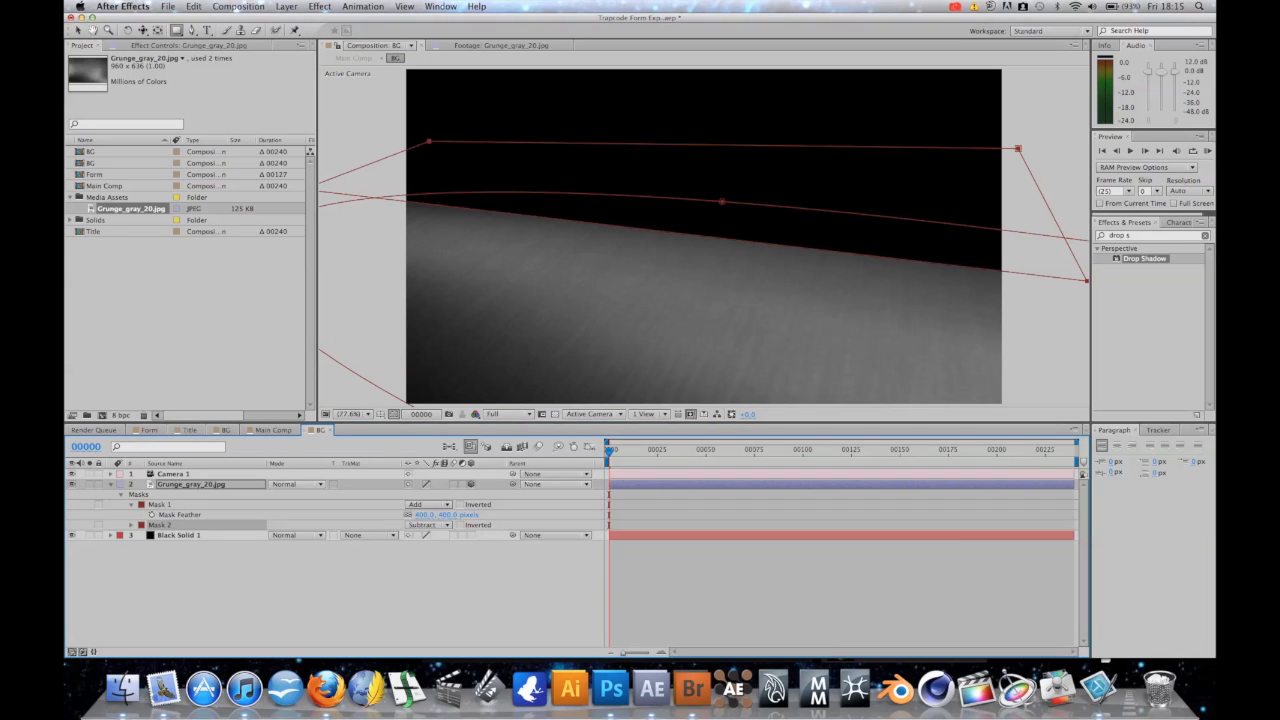
- Set the feather of the subtracting mask on the grunge floor to 400 pixels
key("f")
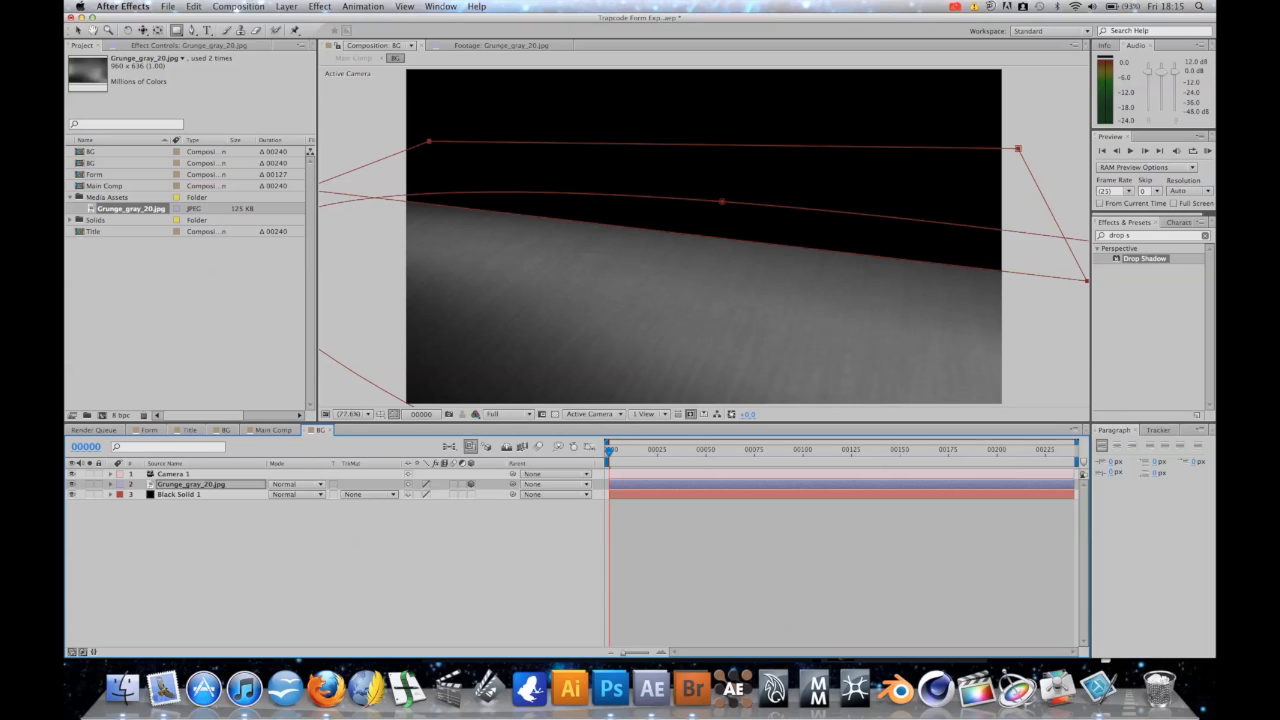
key("m")
key("m")
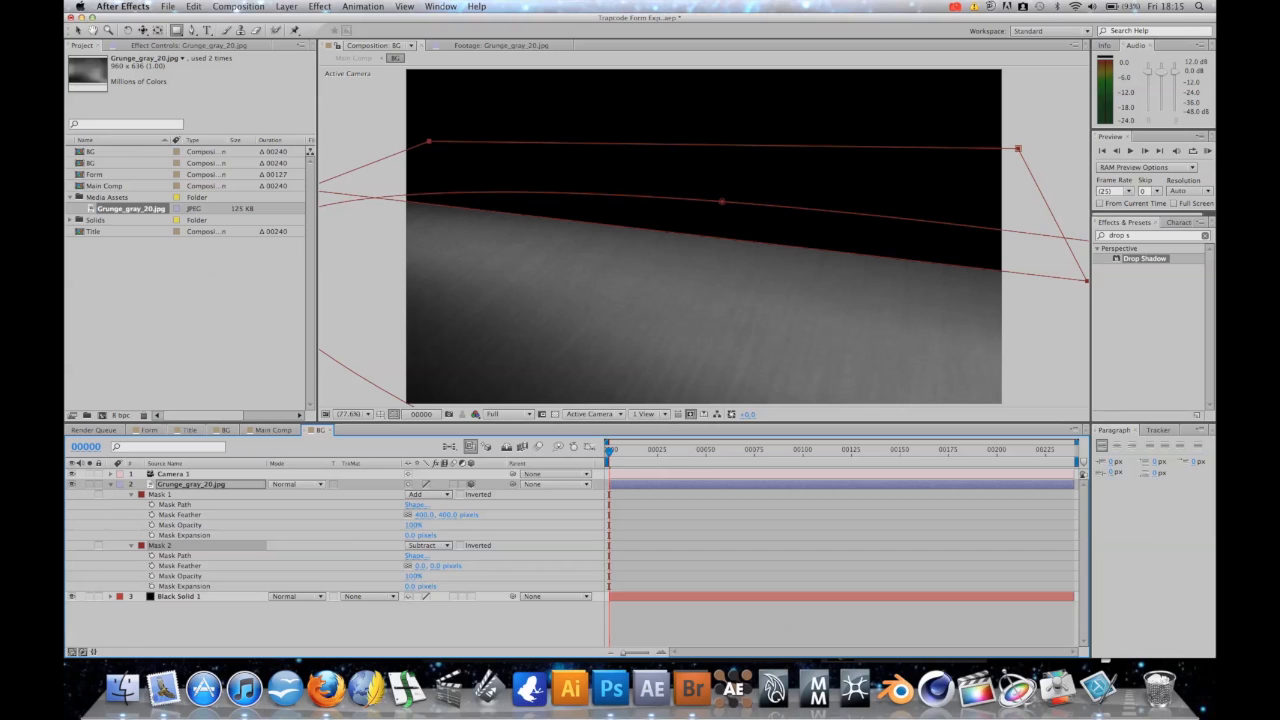
left_click(421, 566)
type("400")
key("Return")
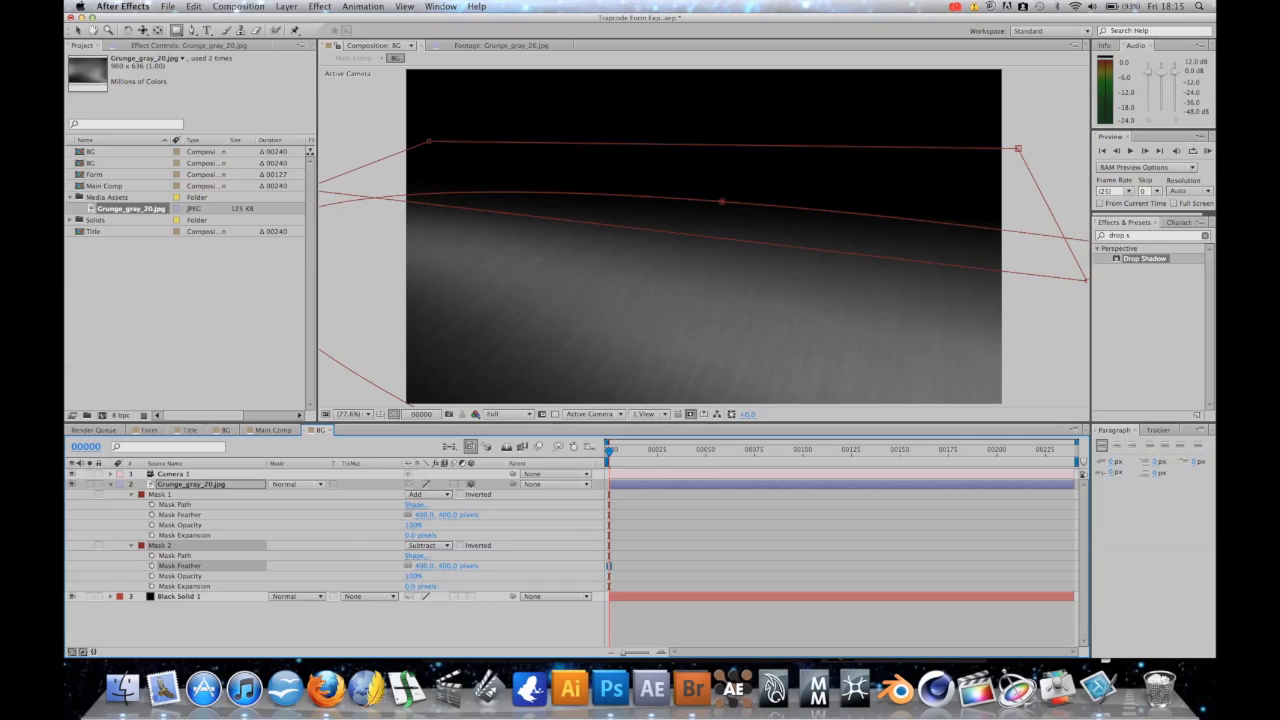
- Hide the mask outlines and shift the grunge floor slightly to the right in the camera view
key("v")
left_click(560, 340)
left_click(394, 414)
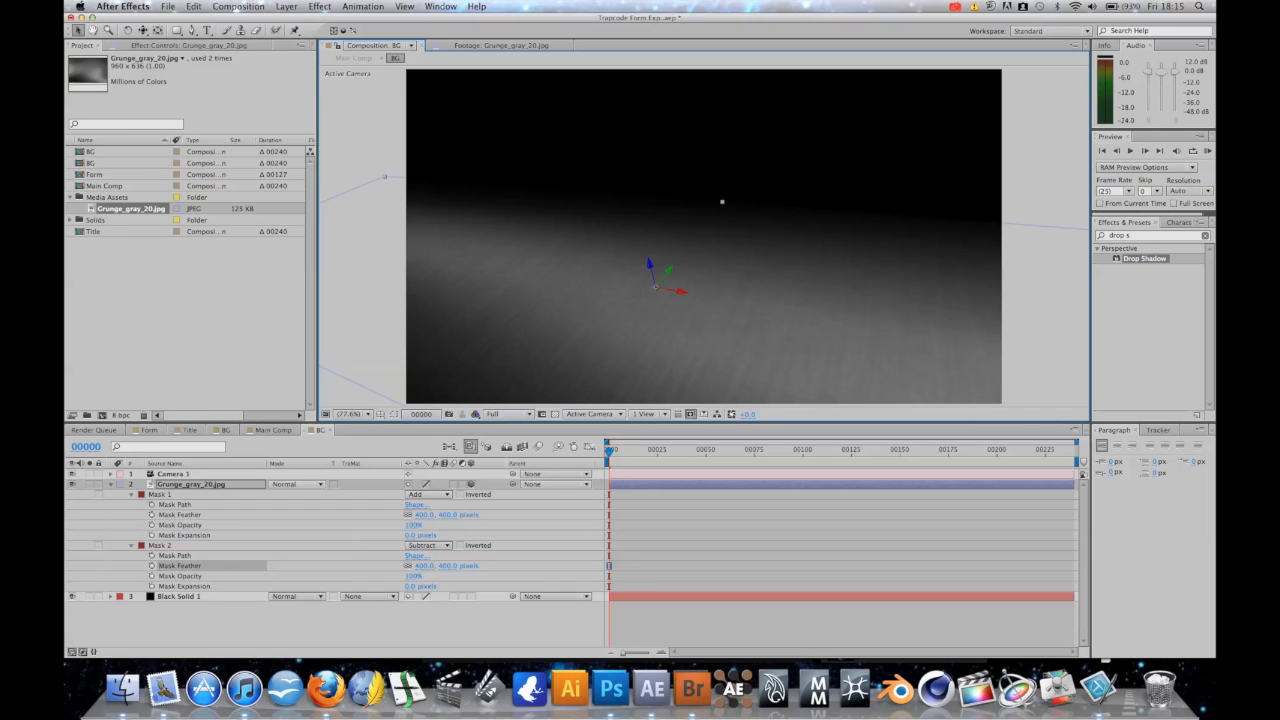
left_click_drag(655, 287, 698, 291)
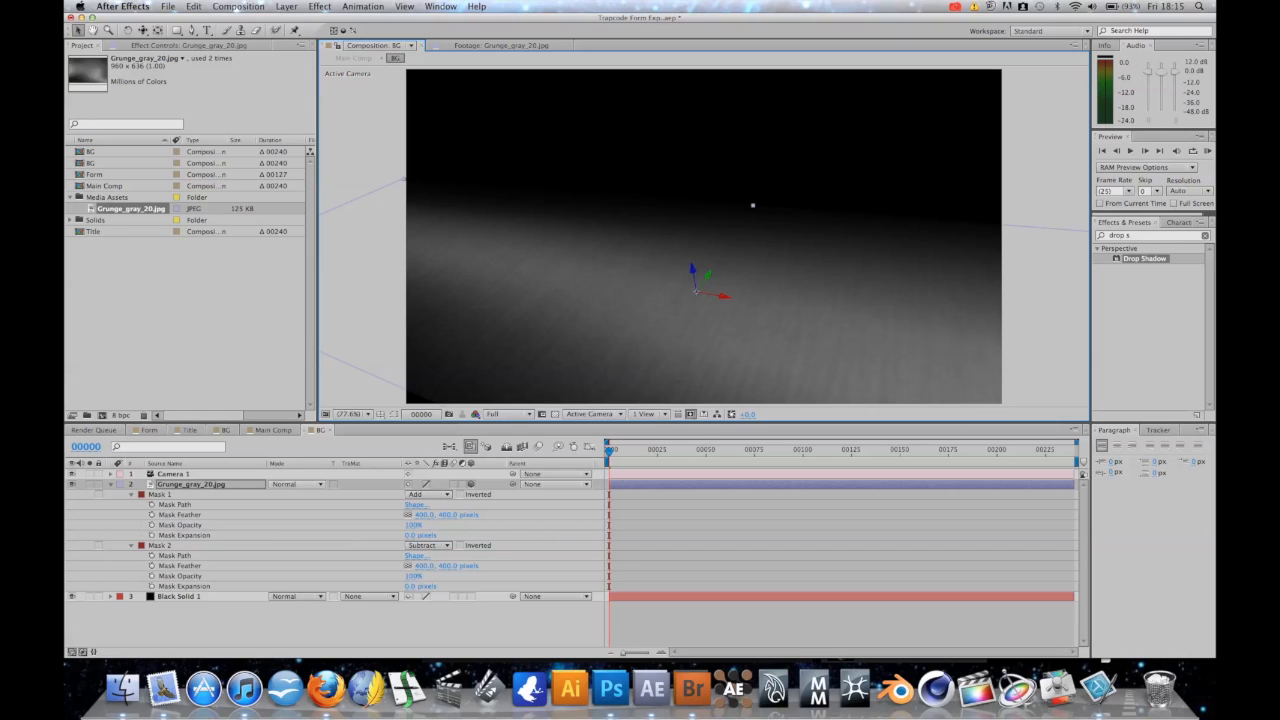
- Add a white spot light with a 90° cone angle and 75% cone feather to the BG composition
left_click(287, 7)
mouse_move(292, 21)
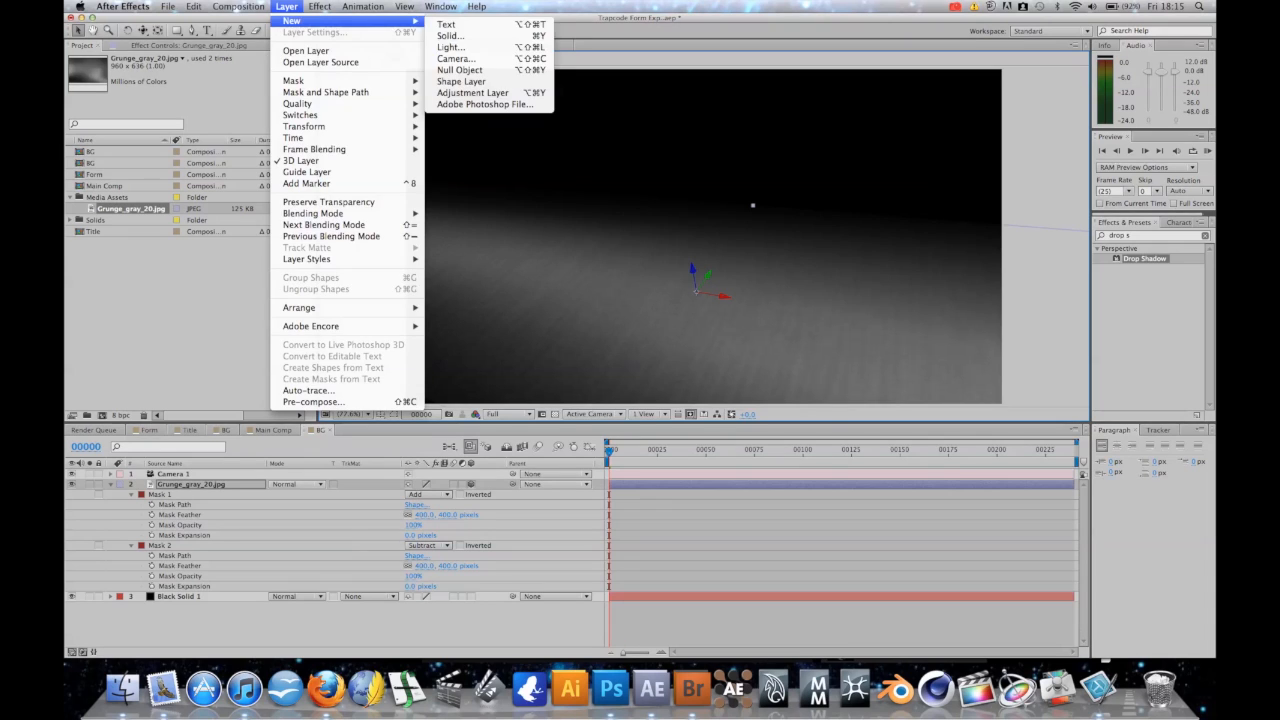
left_click(450, 47)
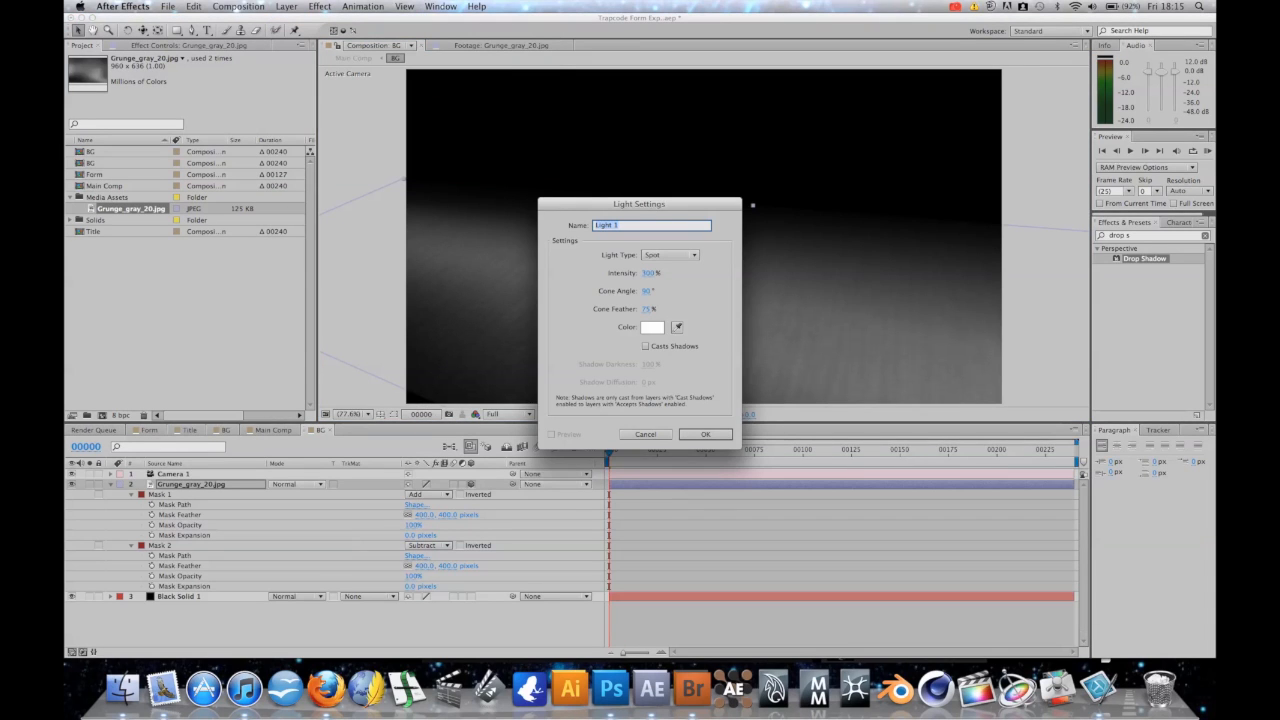
key("Return")
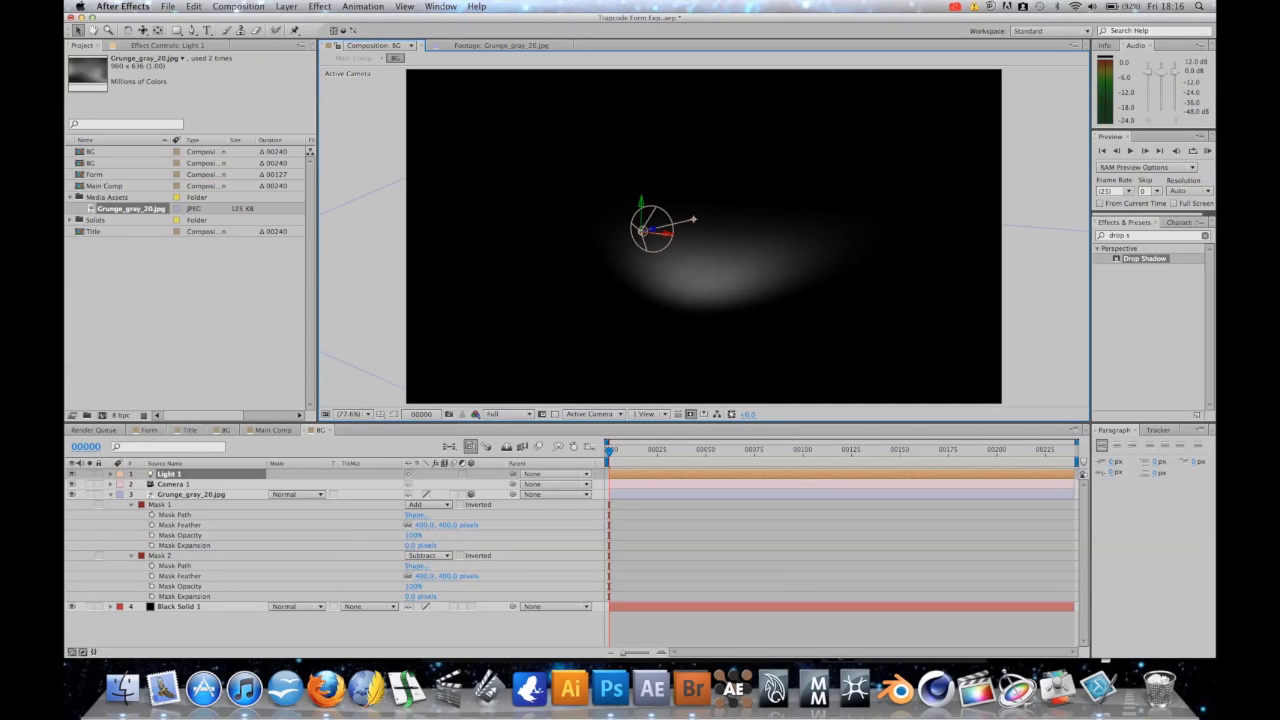
- Raise the spot light above the floor and pull it toward the camera so it casts a broad, soft pool of light
left_click_drag(653, 229, 627, 236)
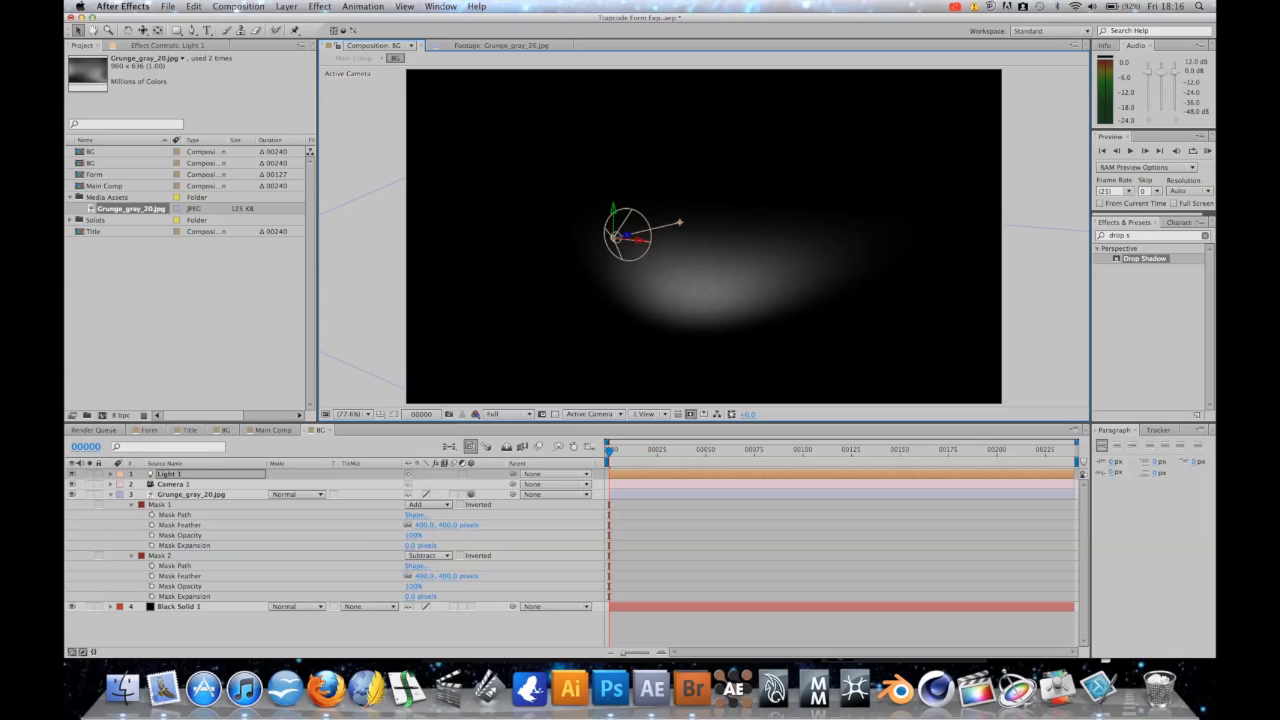
left_click_drag(627, 236, 1075, 204)
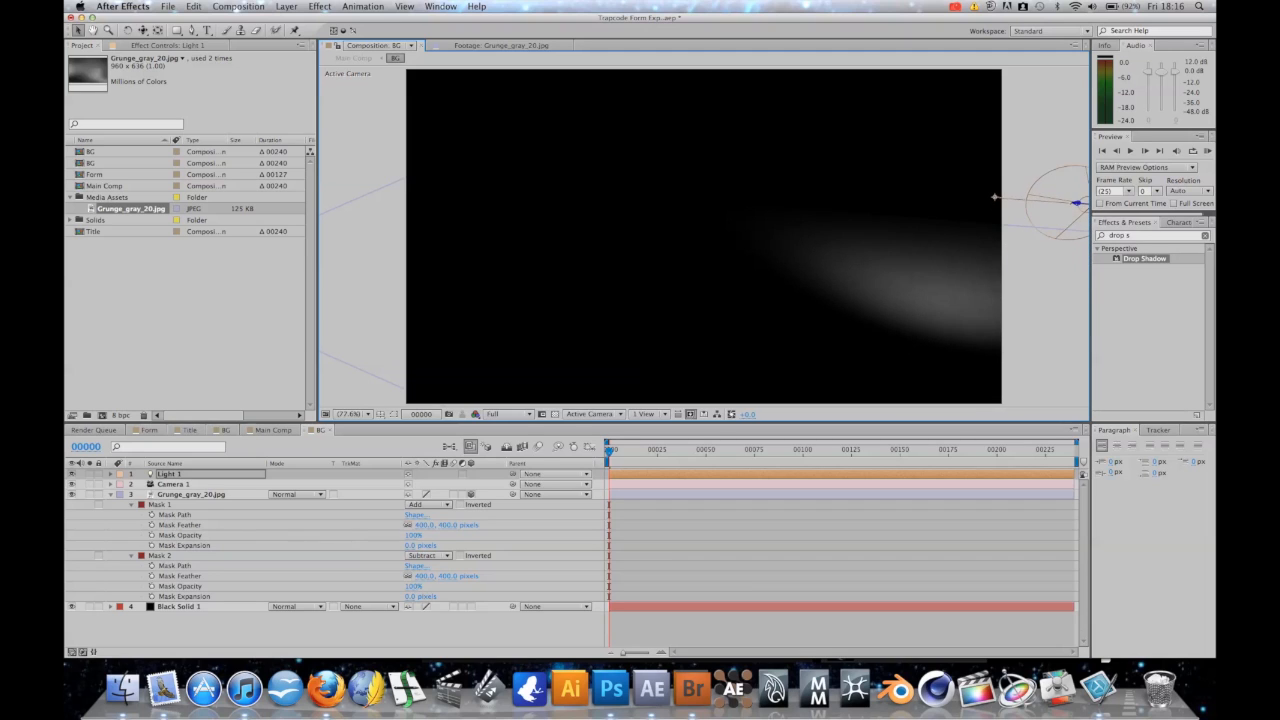
key("comma")
key("comma")
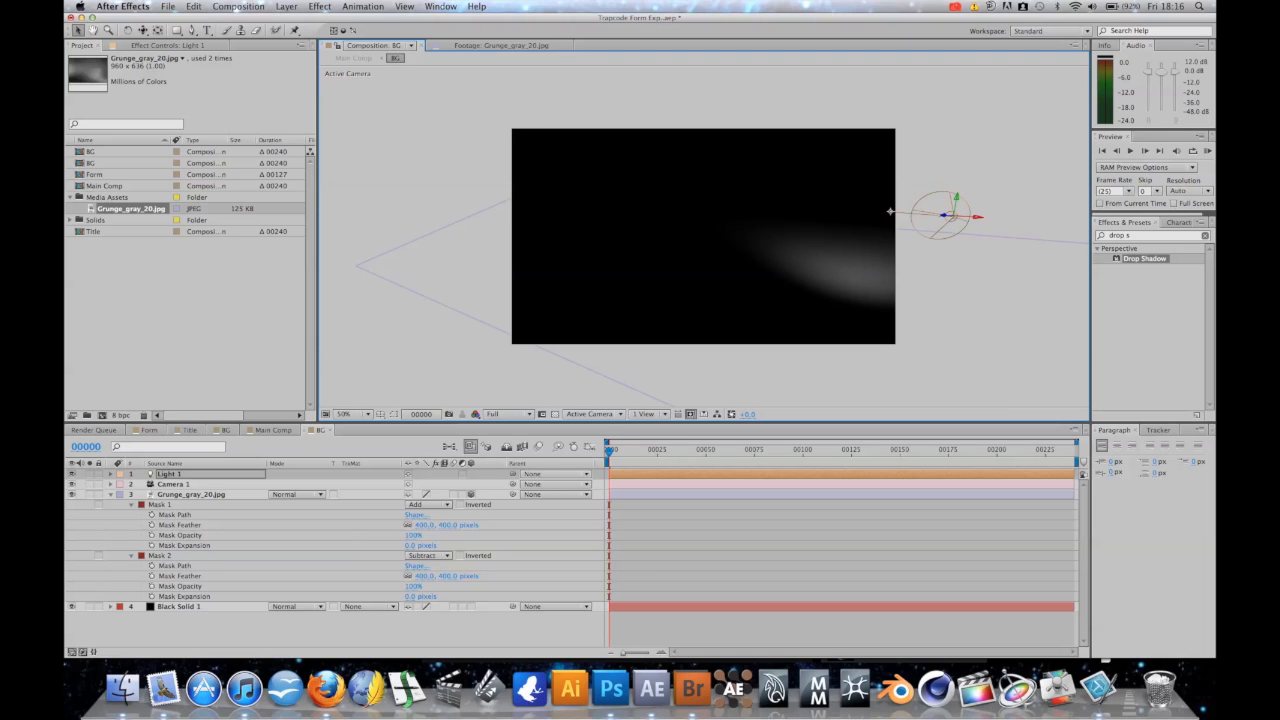
left_click_drag(890, 211, 897, 165)
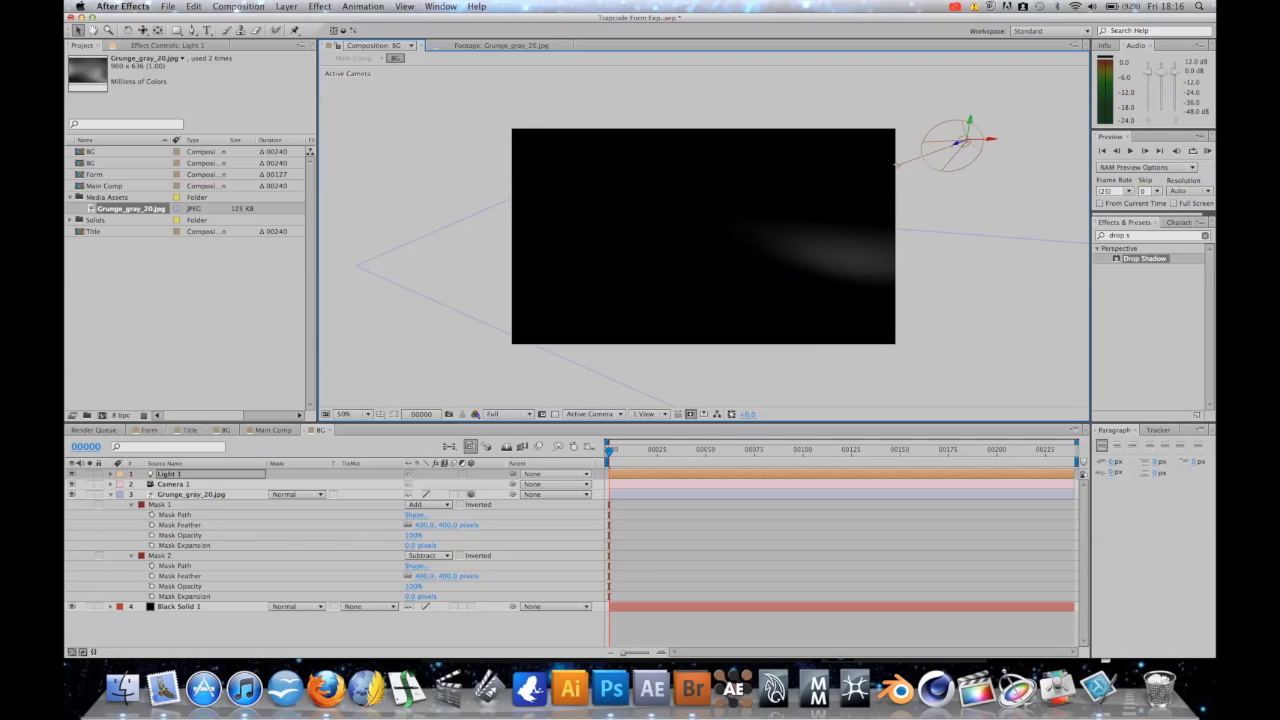
left_click_drag(966, 141, 748, 162)
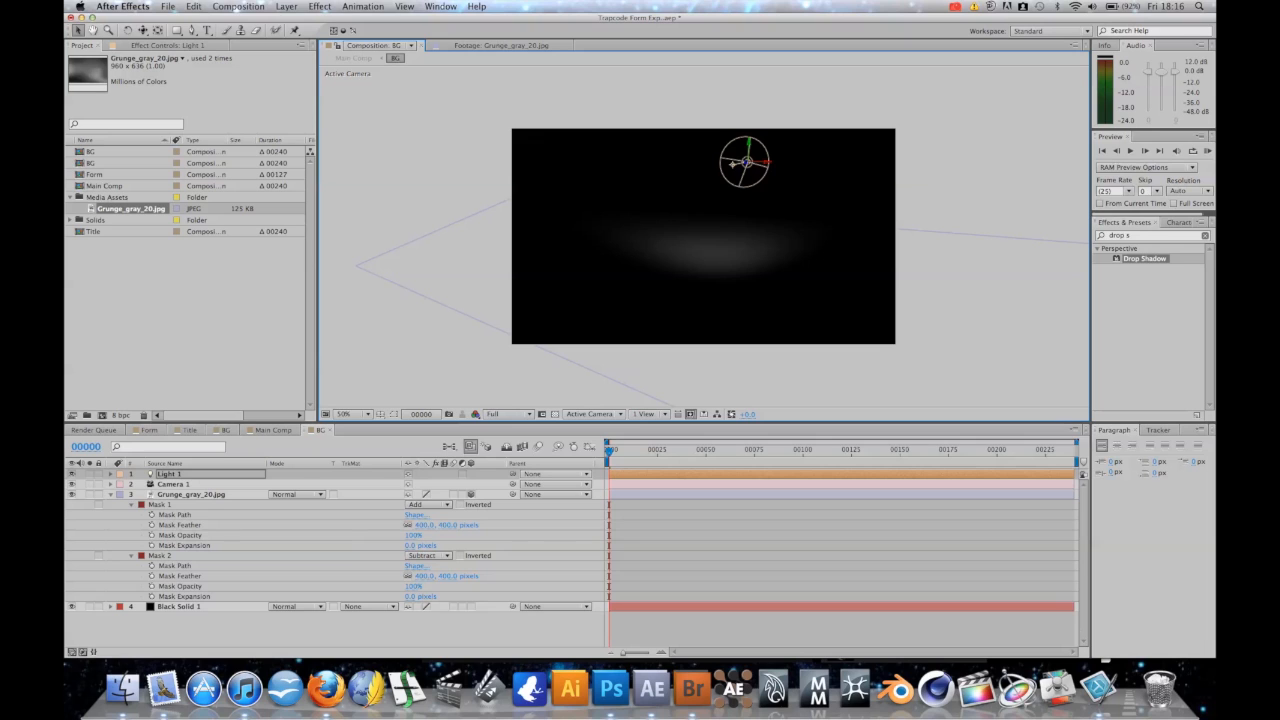
left_click_drag(748, 162, 1112, 97)
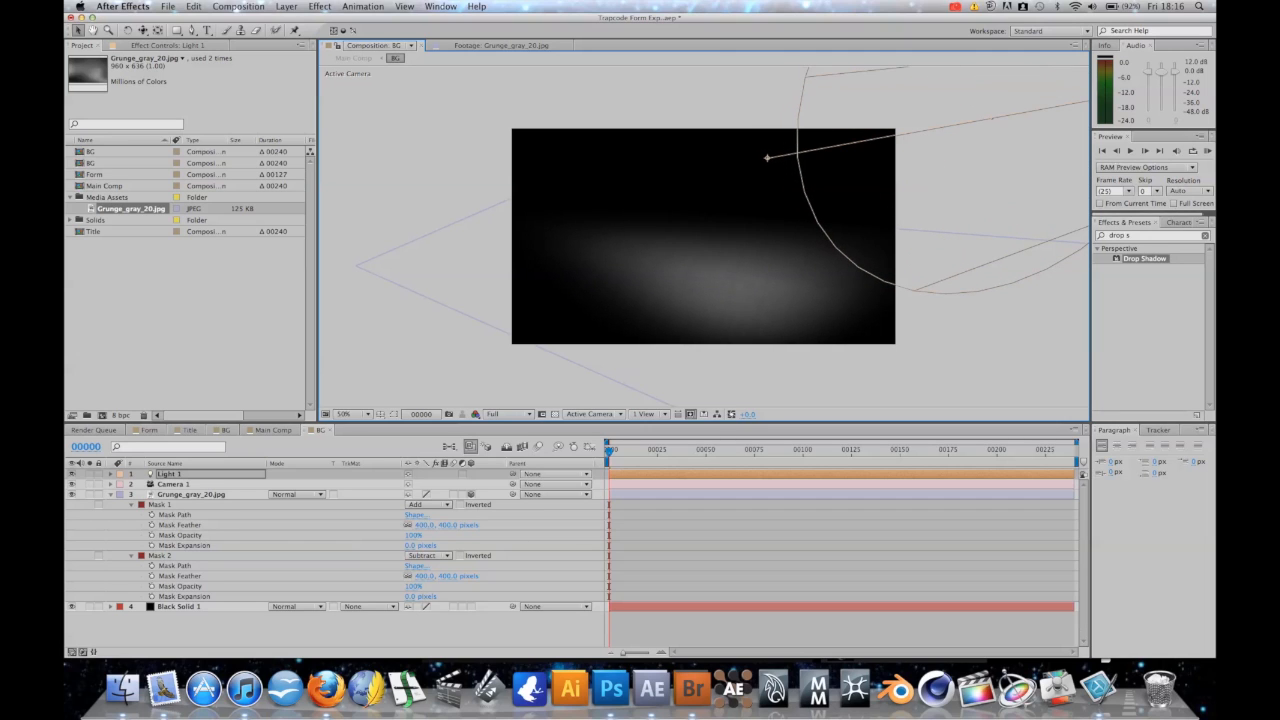
- Move the grunge floor slightly up and to the left beneath the spot light
scroll(704, 237, "up", 3)
scroll(704, 237, "down", 2)
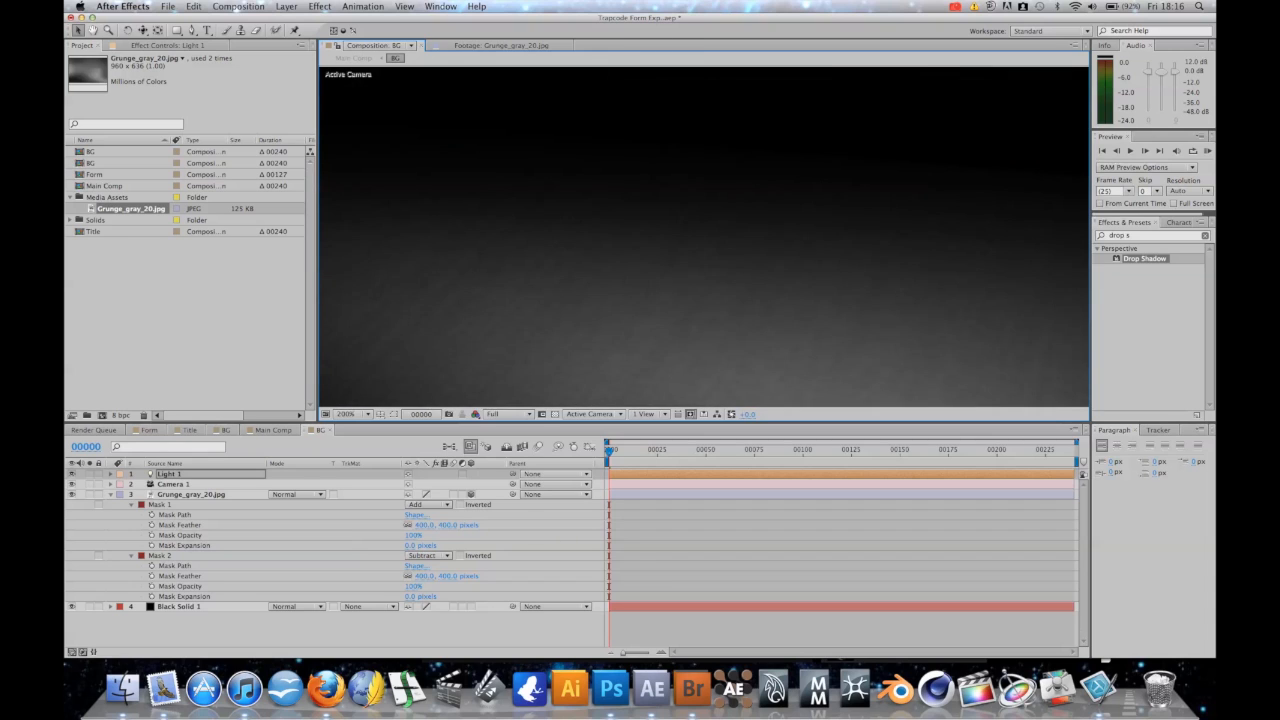
left_click(346, 413)
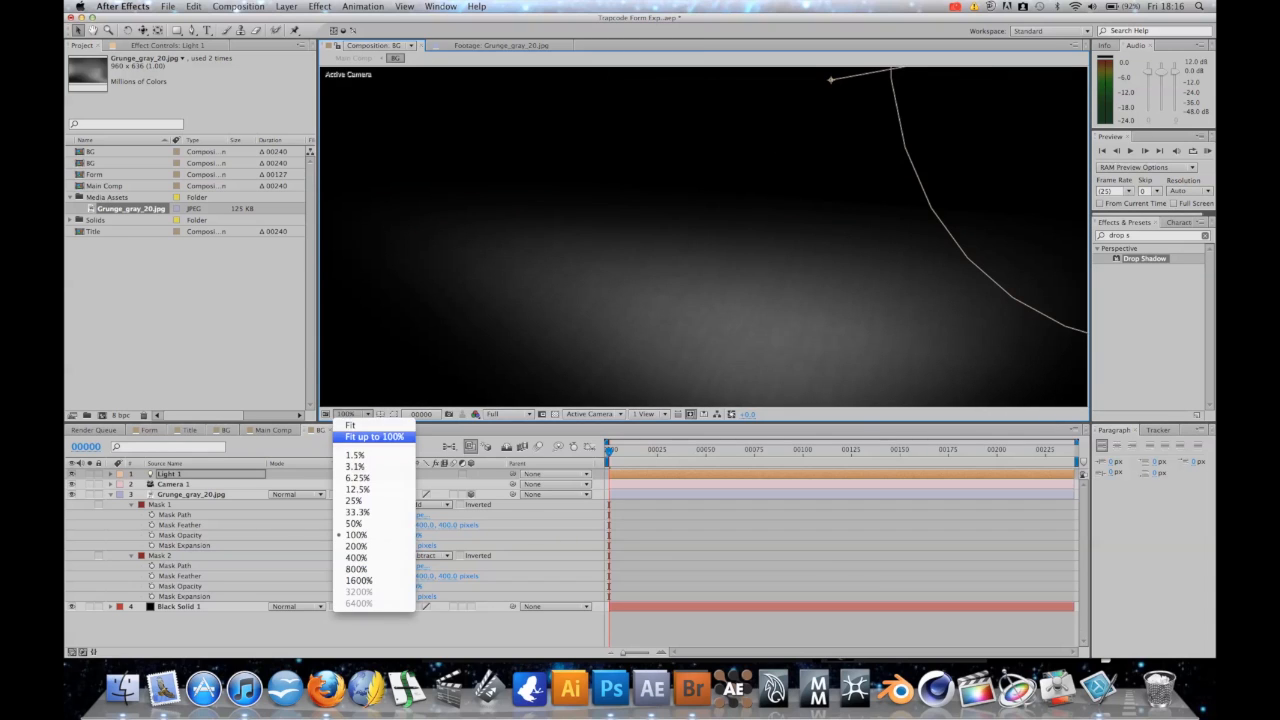
left_click(372, 357)
left_click_drag(720, 300, 633, 277)
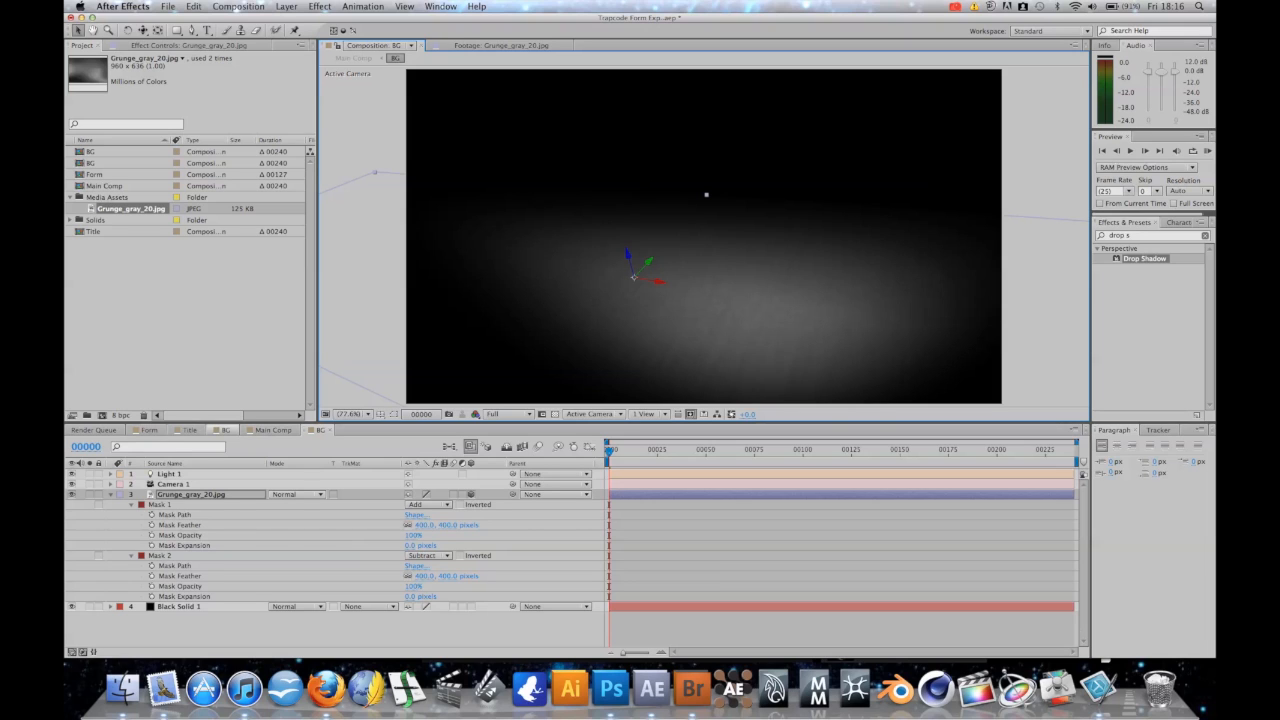
- Add a paragraph text layer reading TRAPCODE across the middle of the Main Comp
left_click(270, 430)
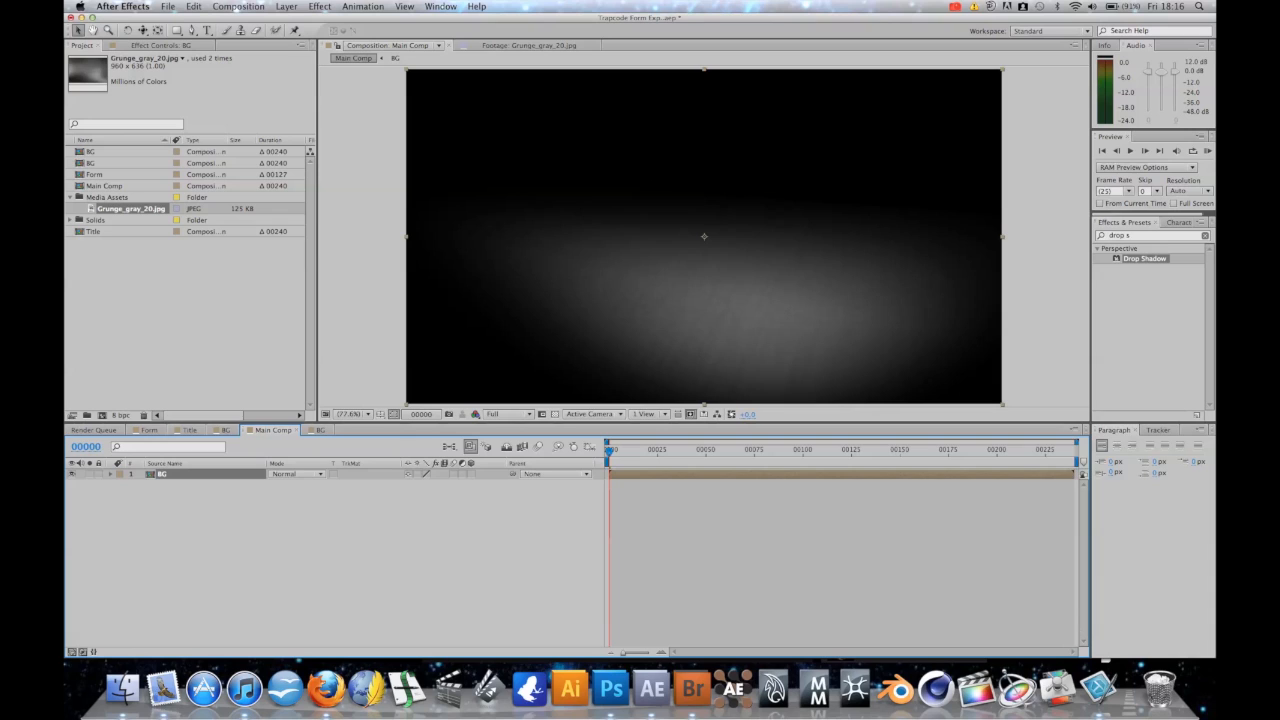
key("super+shift+a")
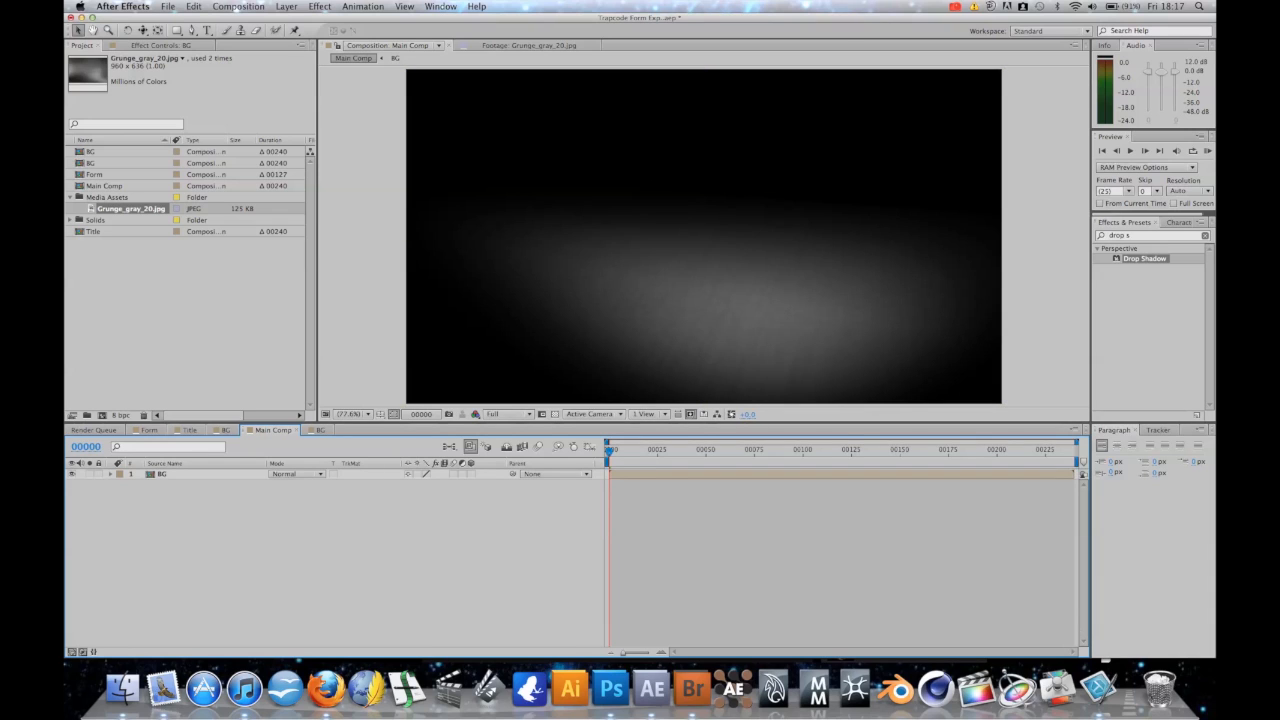
left_click(162, 474)
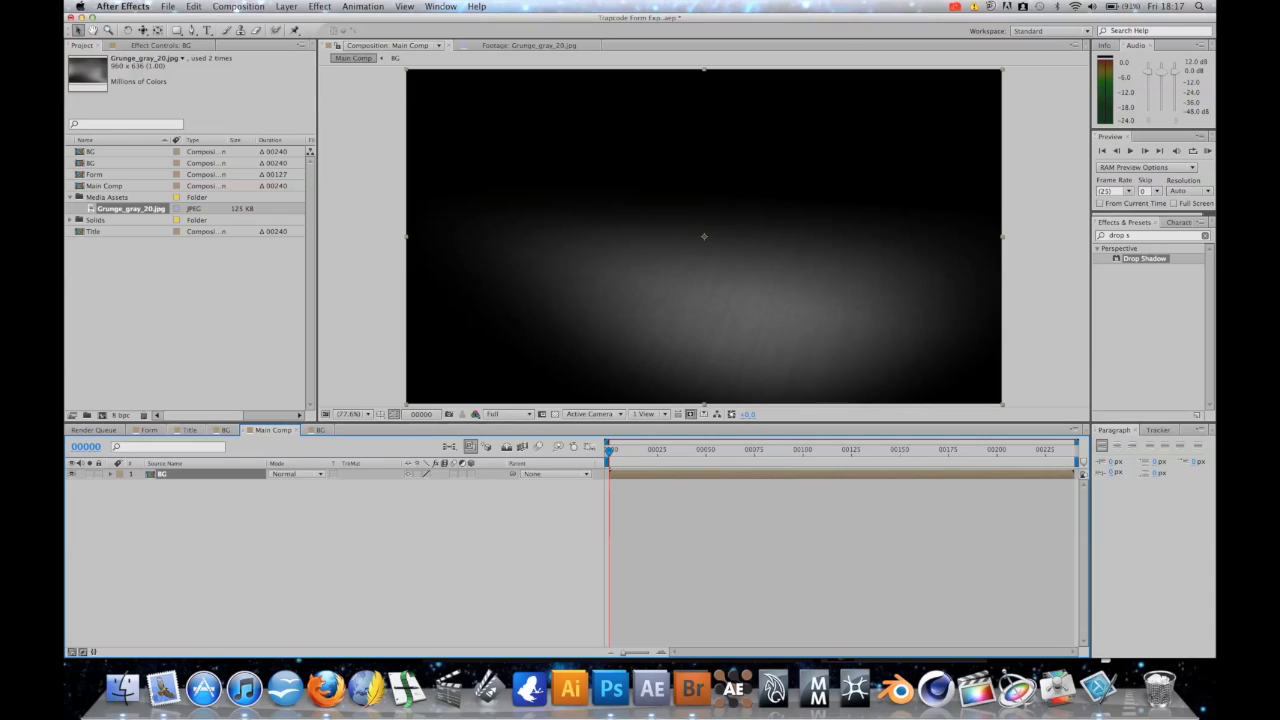
key("super+shift+a")
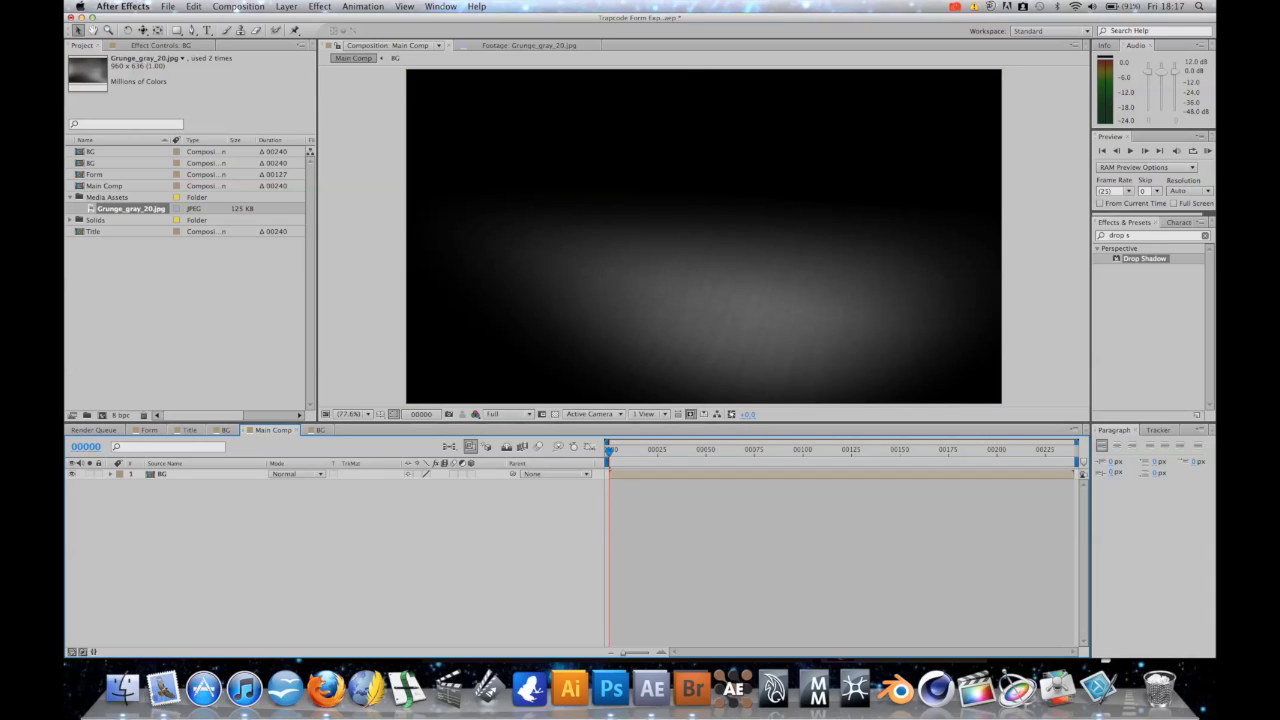
key("super+t")
left_click_drag(571, 216, 845, 328)
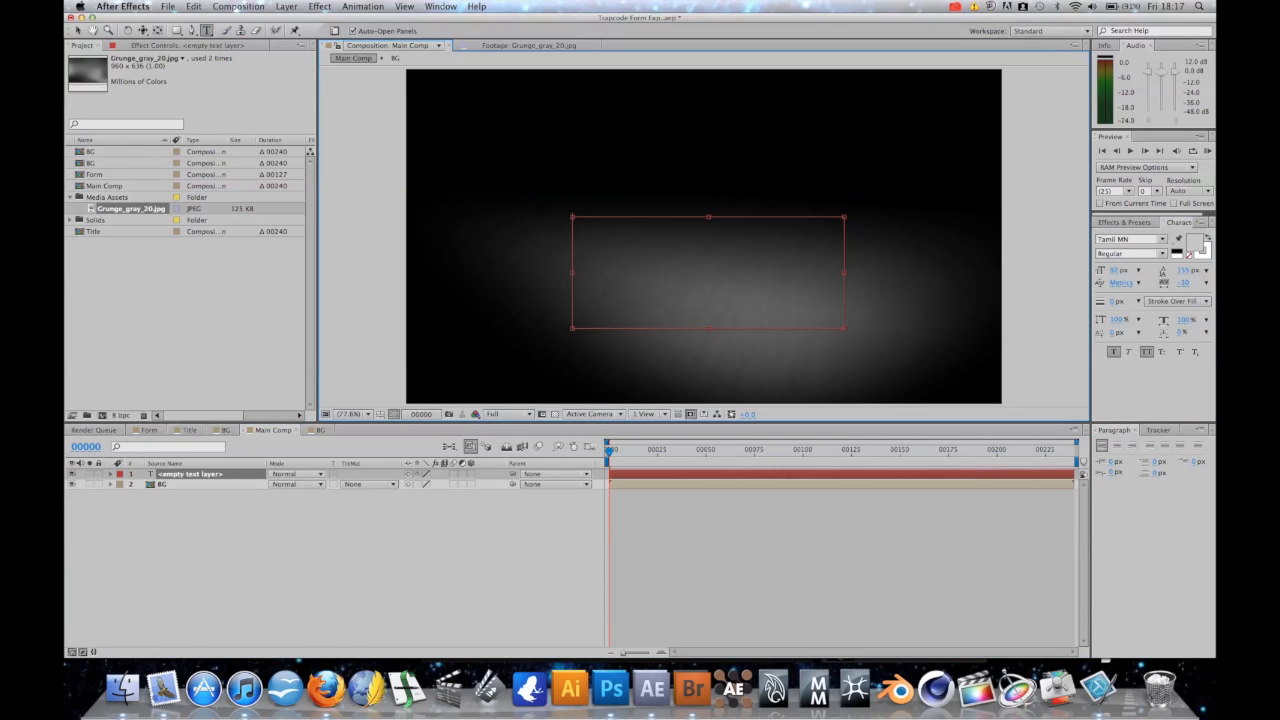
type("TRAPCODE")
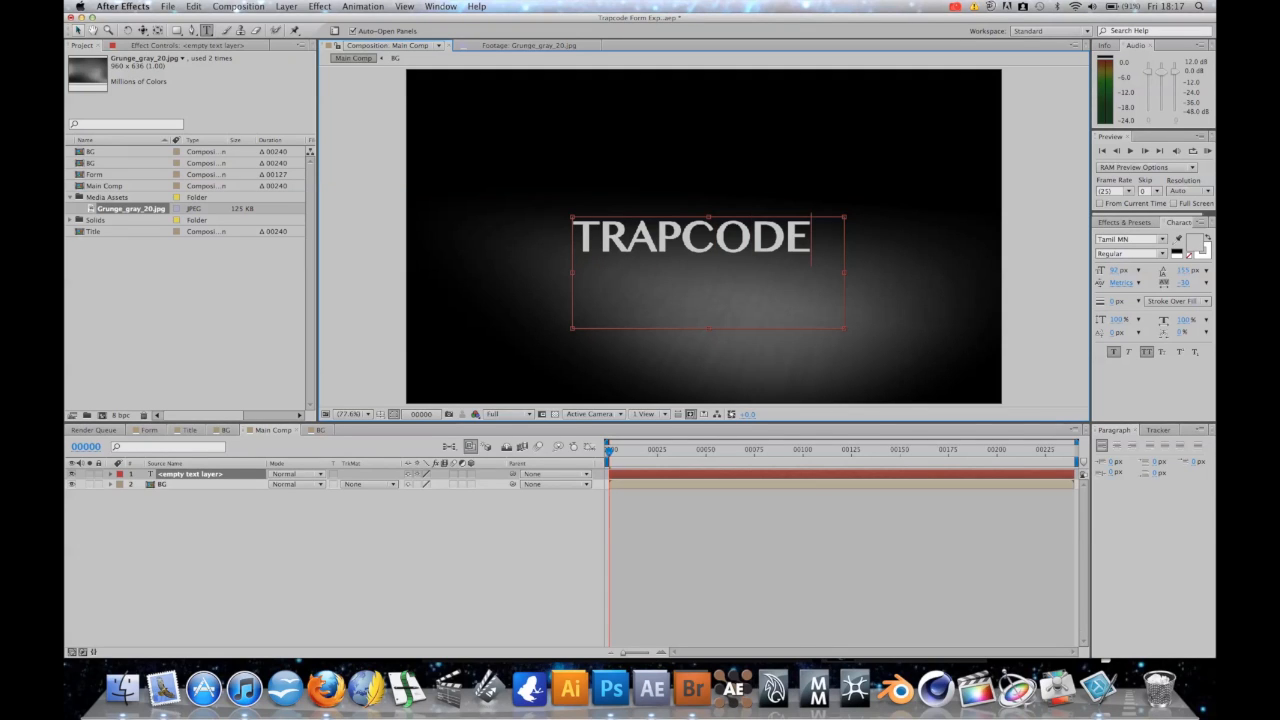
- Increase the font size of the TRAPCODE title to 105 px
left_click(78, 31)
left_click(1116, 270)
key("Up")
key("Up")
key("Up")
key("Up")
key("Up")
key("Up")
key("Up")
key("Up")
key("Up")
key("Up")
key("Up")
key("Up")
key("Up")
key("Up")
key("Up")
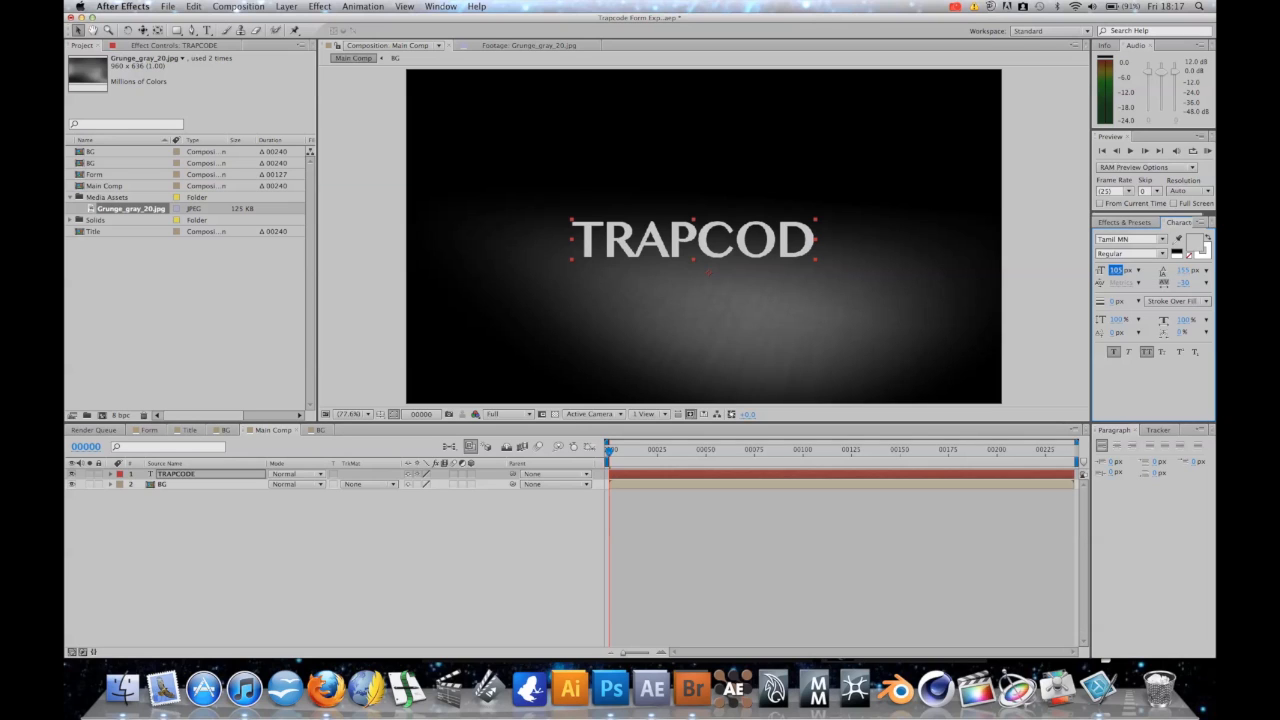
- Stretch the title slightly wider, enlarge its text box and correct the wording to show TRAPCODE in full
left_click_drag(816, 239, 829, 239)
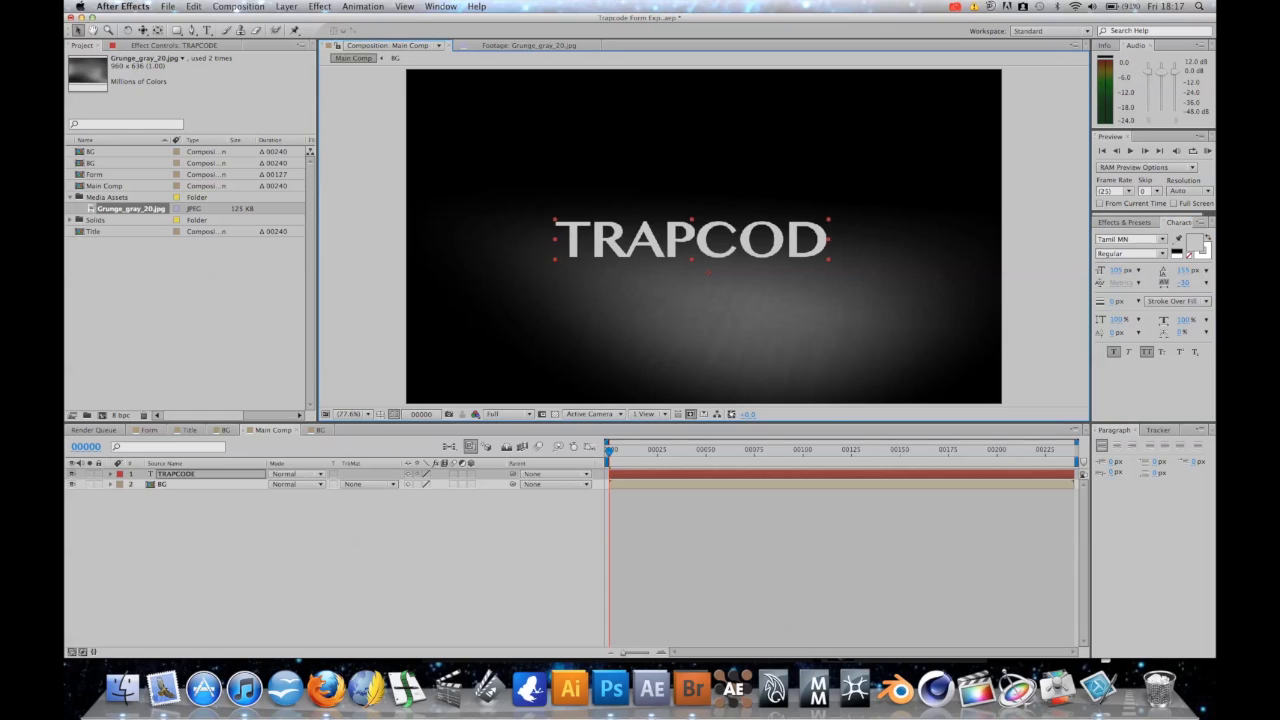
double_click(788, 241)
left_click(788, 241)
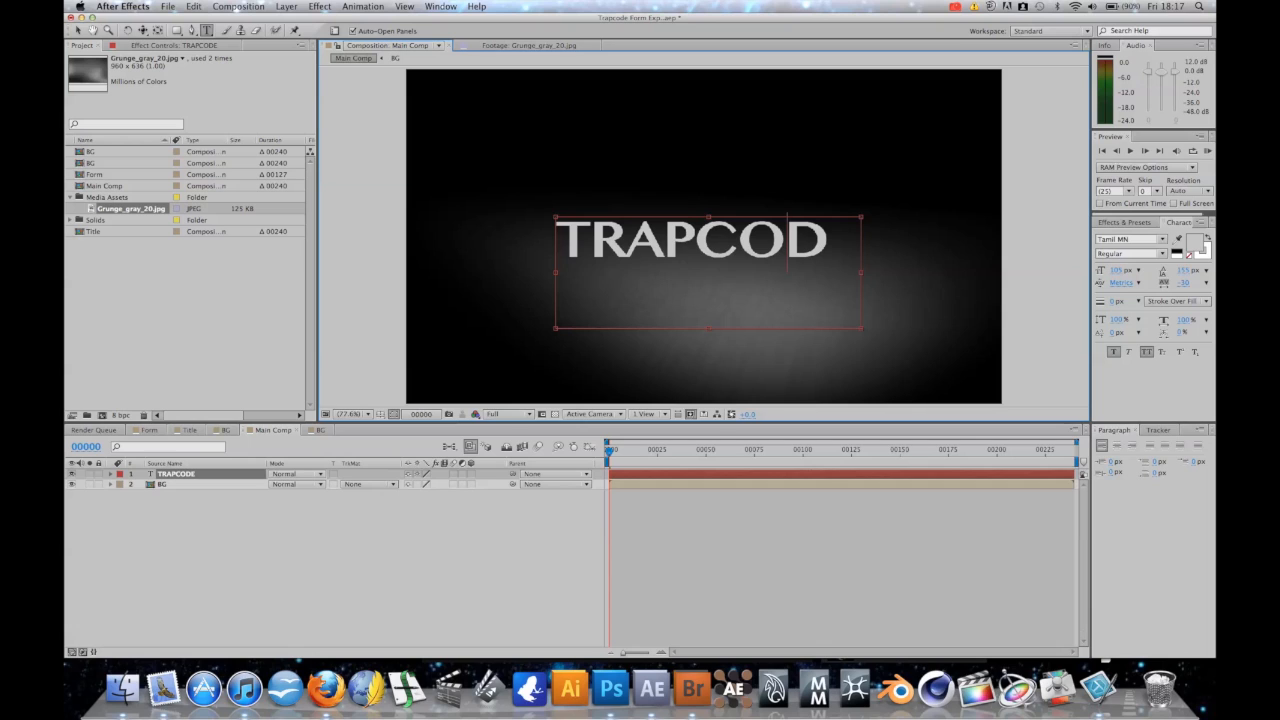
type("EE")
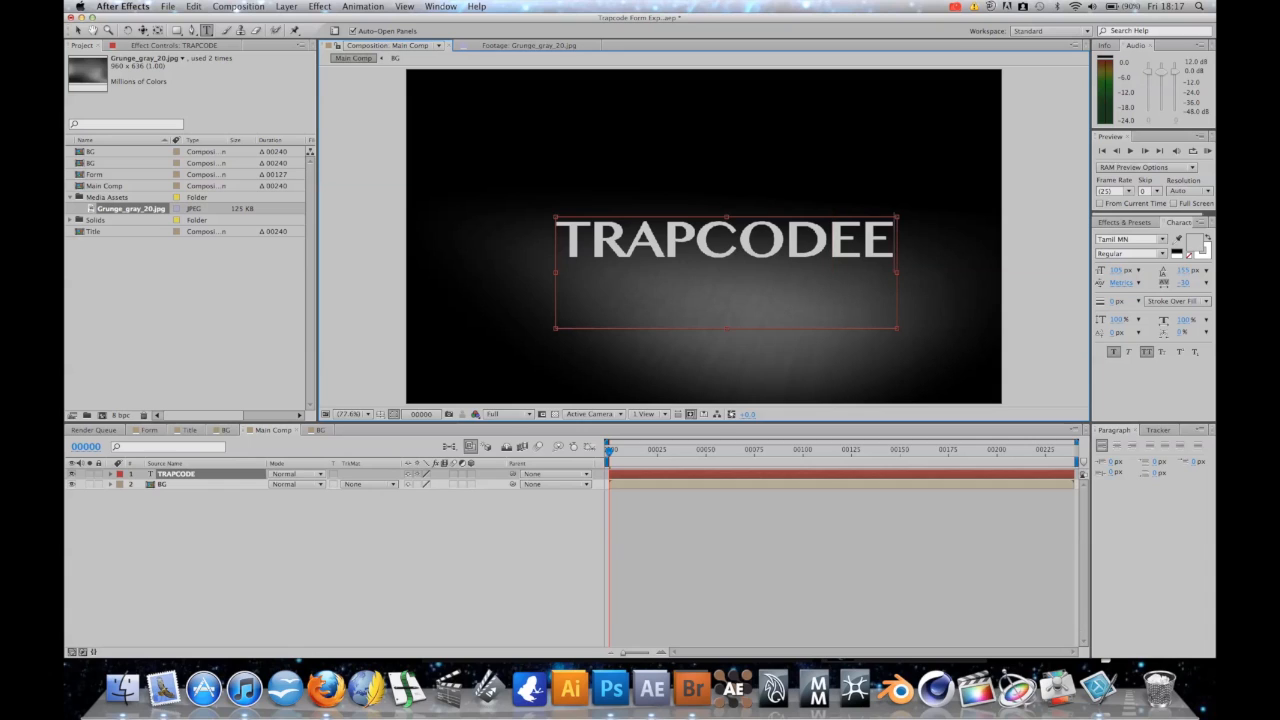
key("Delete")
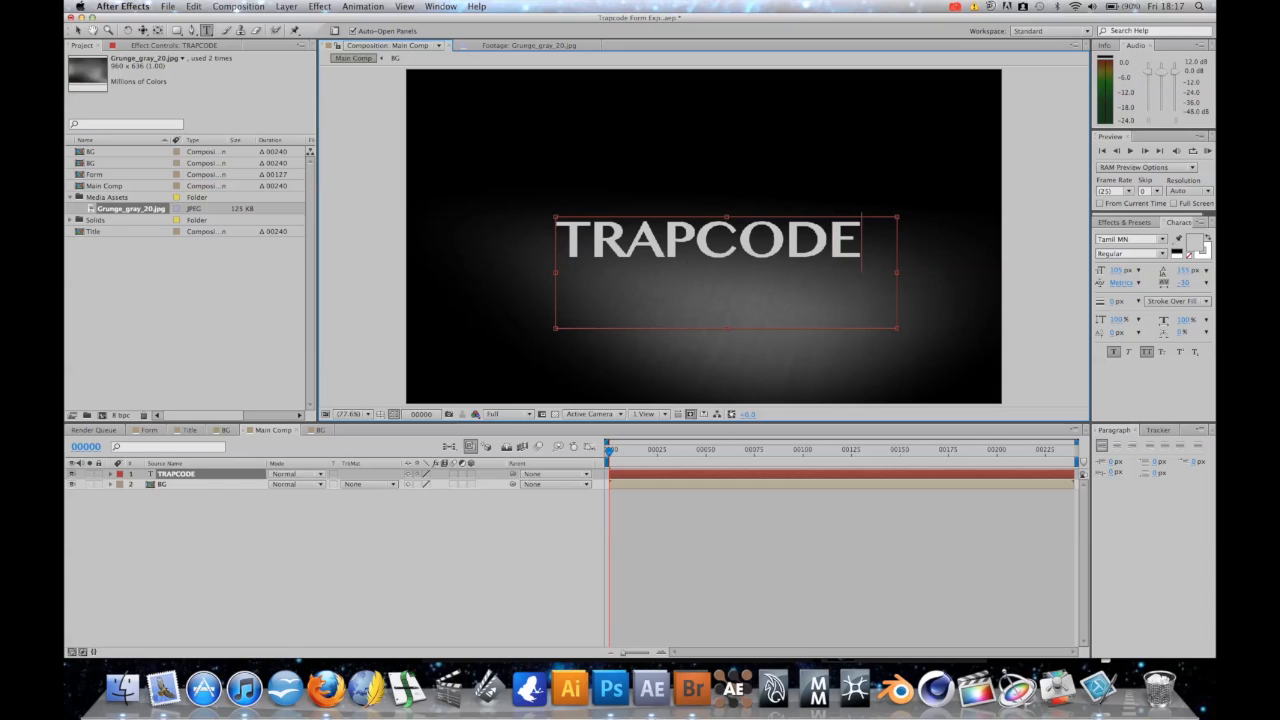
- Move the TRAPCODE title slightly to the right and lighten its text color to E3E3E3
left_click(79, 31)
left_click_drag(708, 240, 745, 240)
left_click(1194, 242)
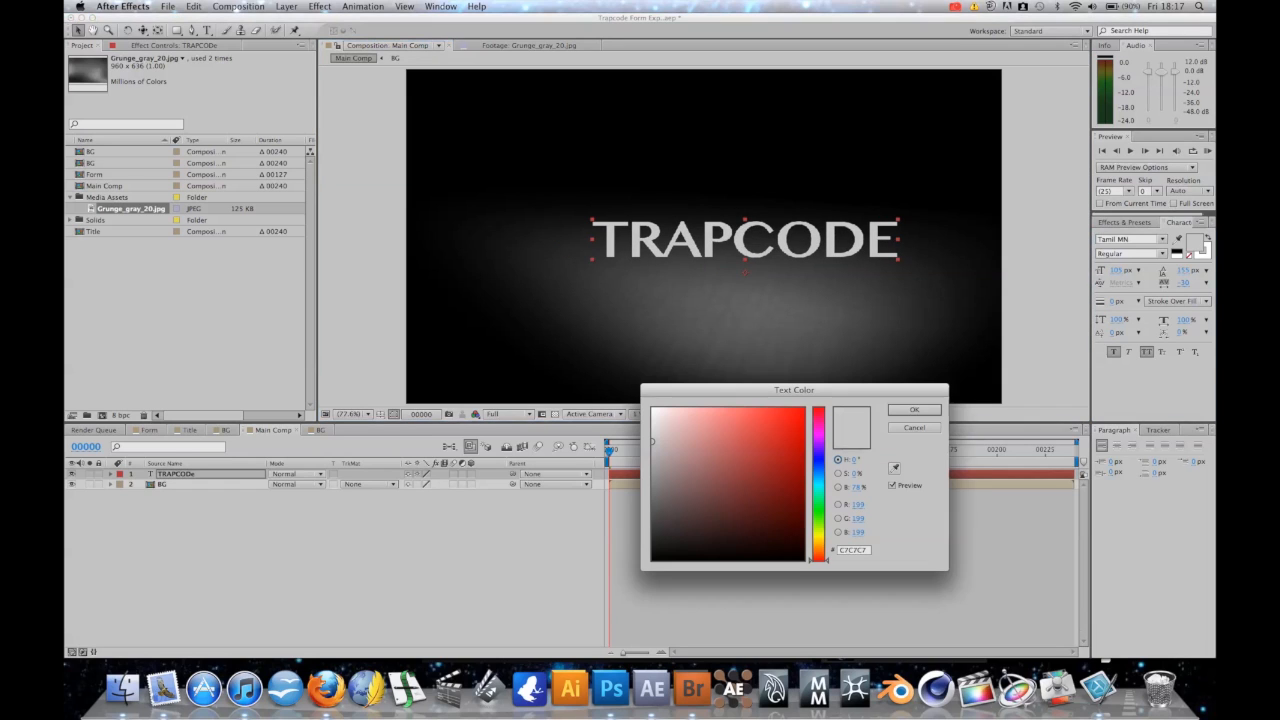
left_click_drag(653, 438, 653, 424)
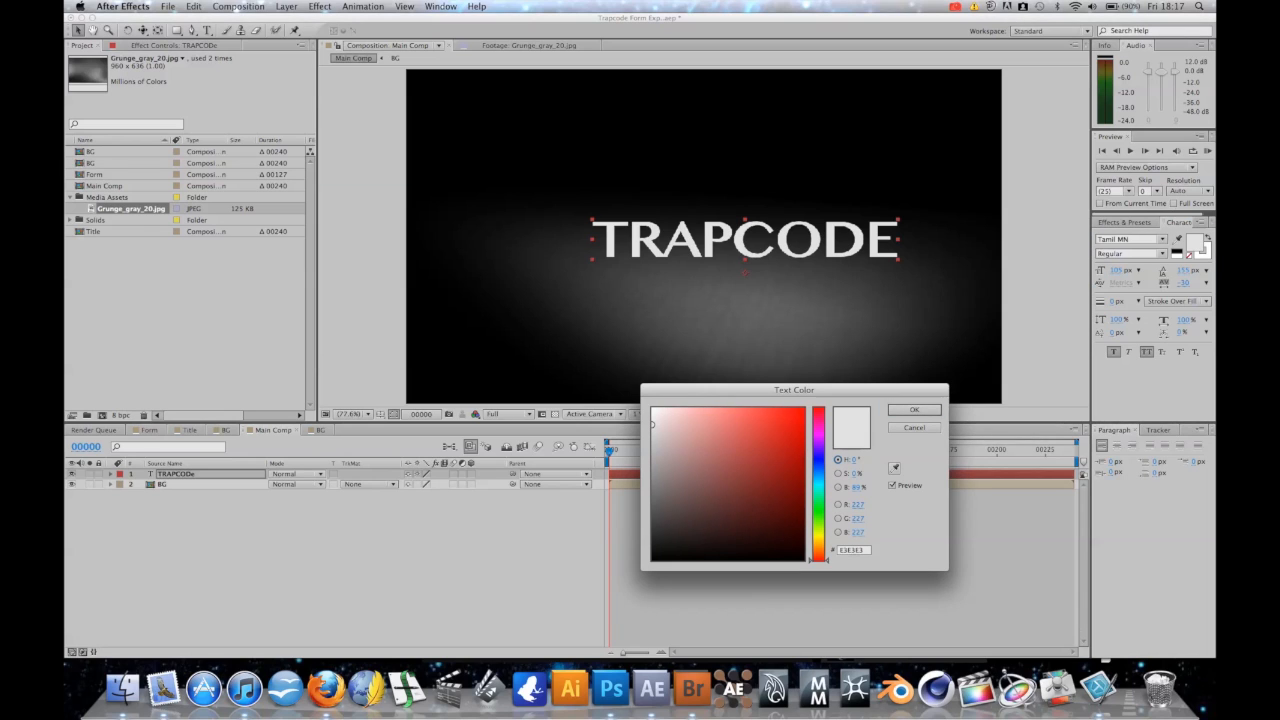
key("Return")
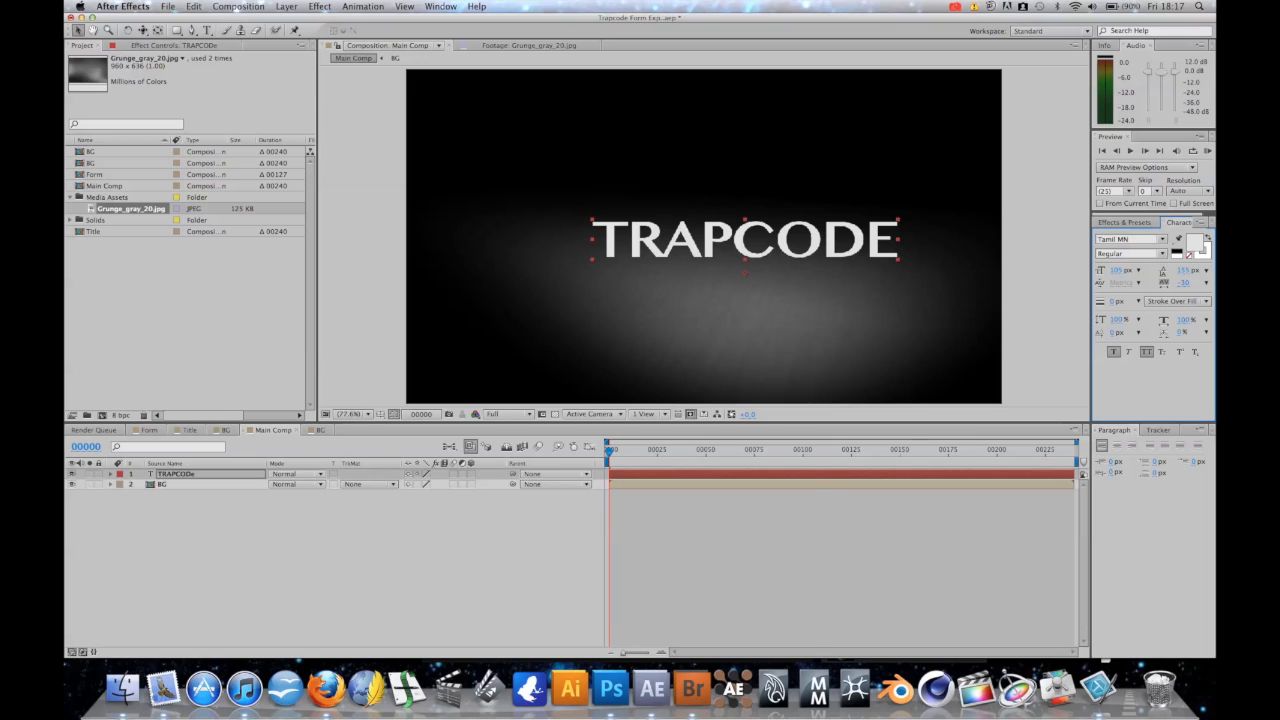
- Pre-compose the TRAPCODE text layer as "title holder" and move it slightly up and left so the title sits closer to the frame's centre
left_click(190, 474)
left_click(286, 6)
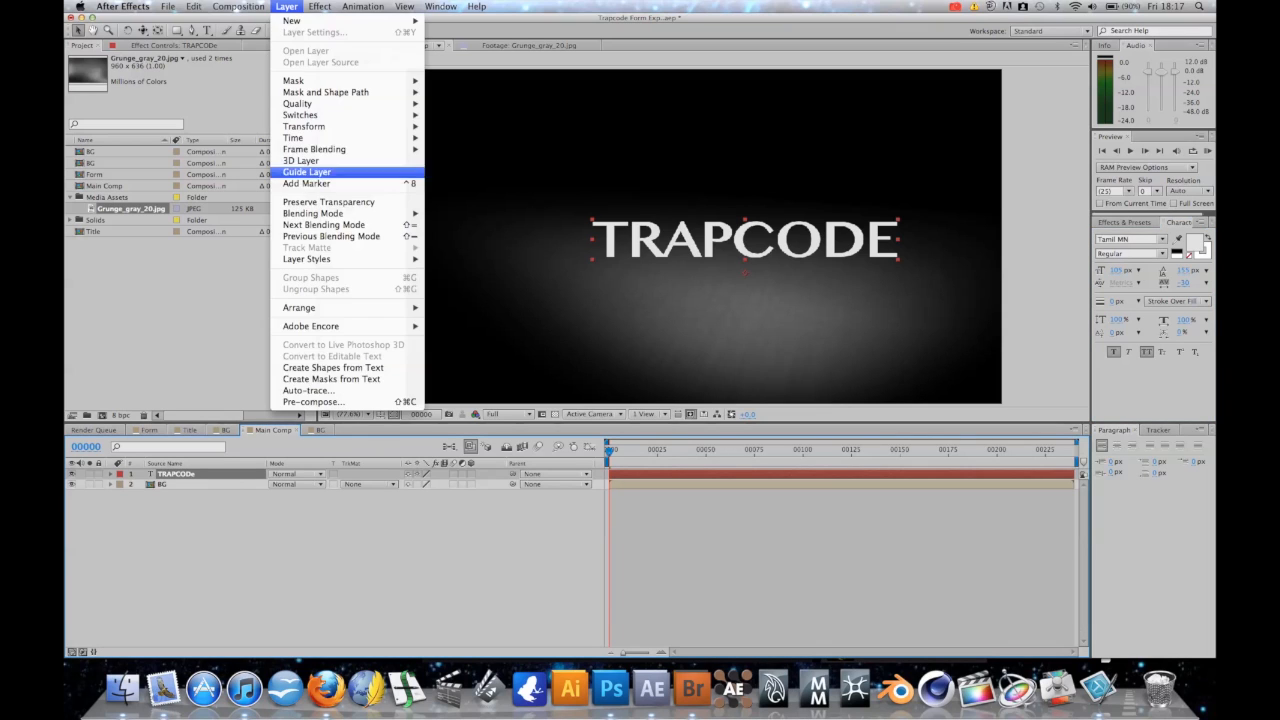
left_click(312, 401)
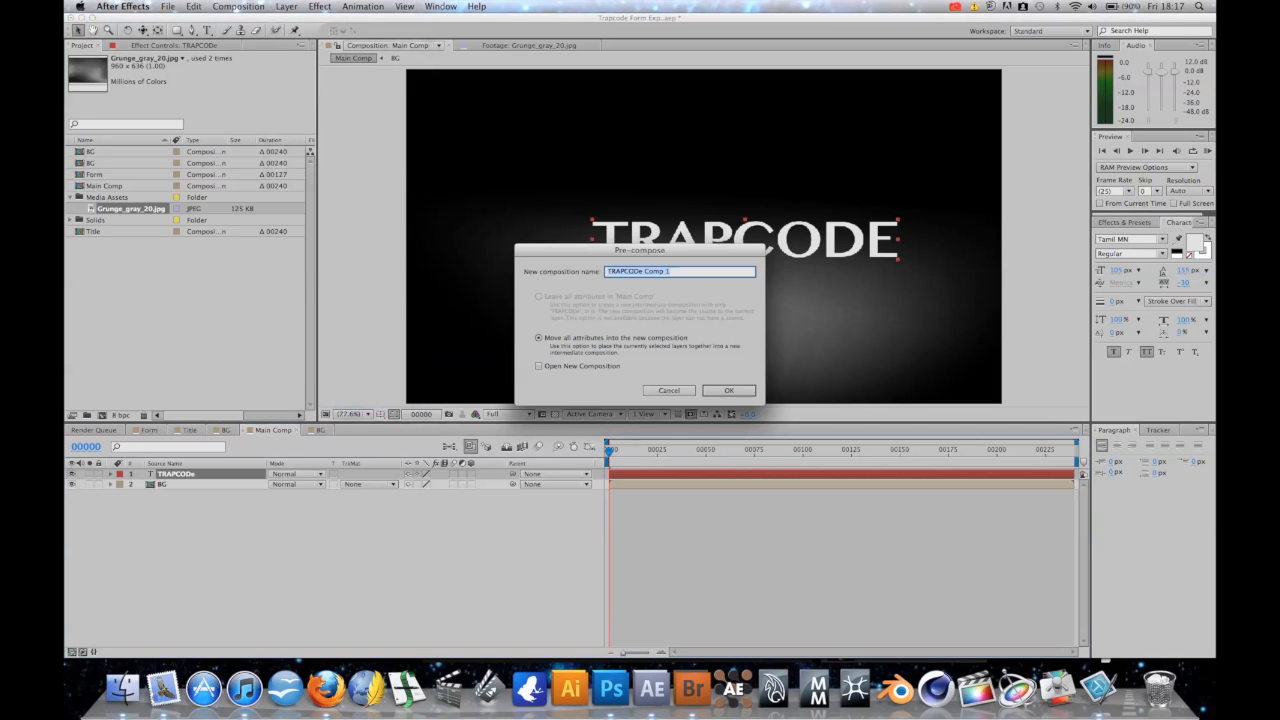
type("title holder")
key("Return")
left_click(704, 240)
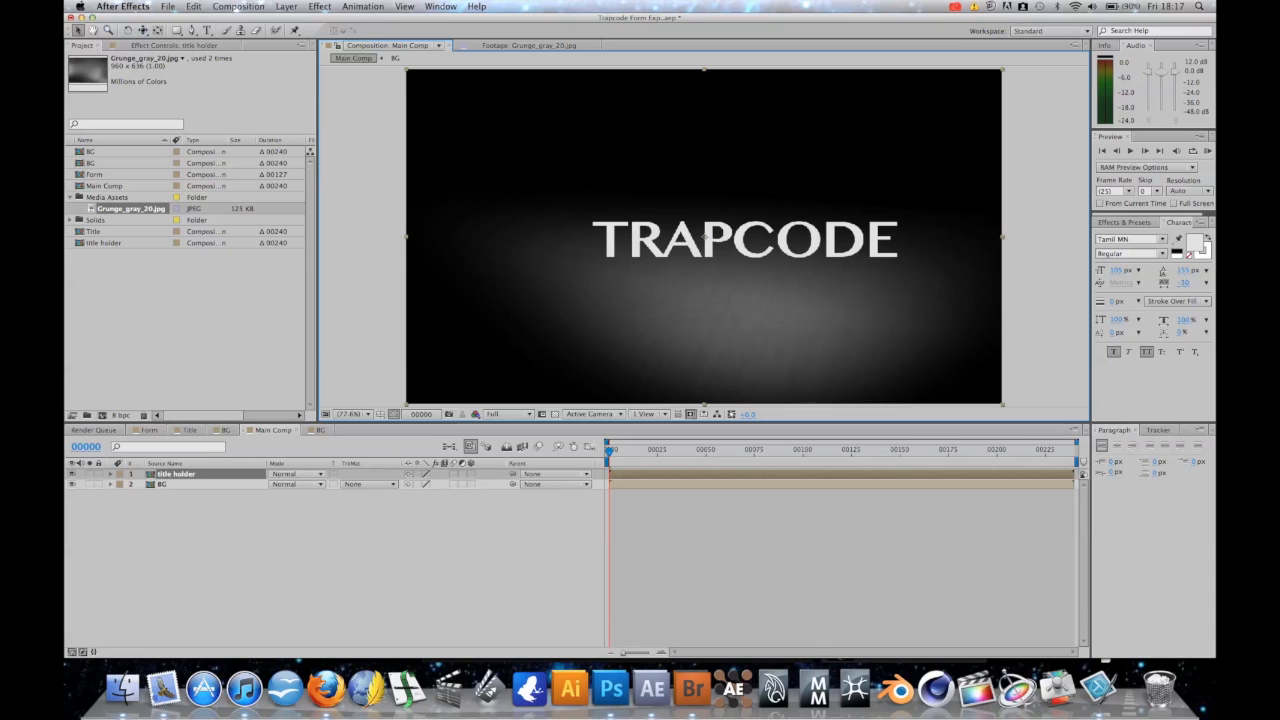
left_click_drag(705, 240, 677, 228)
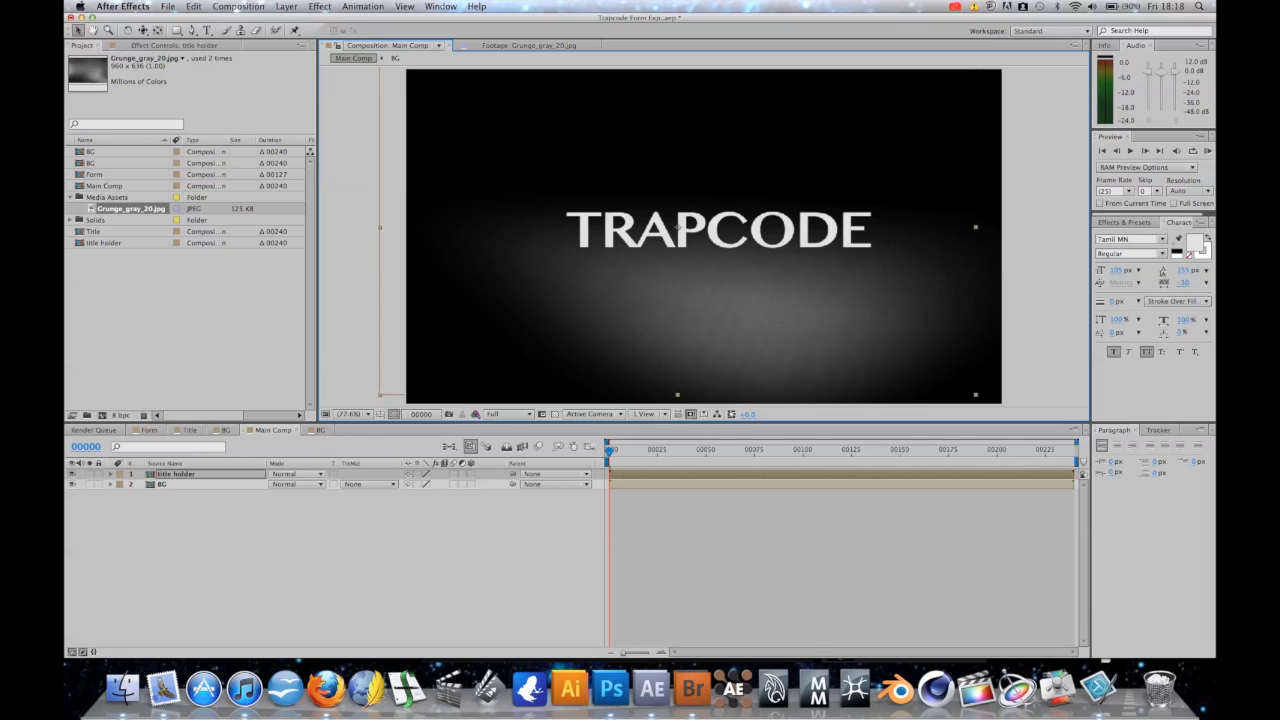
- Add a black 1280 x 720 px solid layer above the title holder layer in the Main Comp
left_click(286, 6)
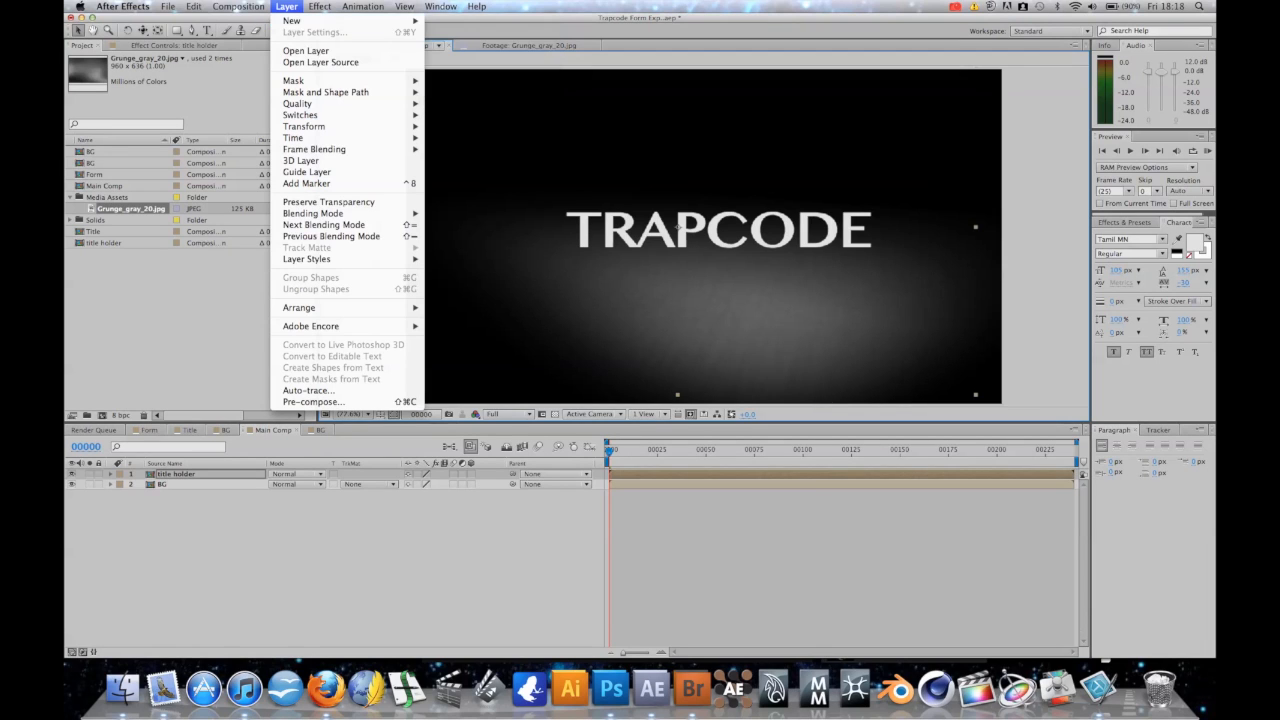
mouse_move(380, 21)
left_click(448, 36)
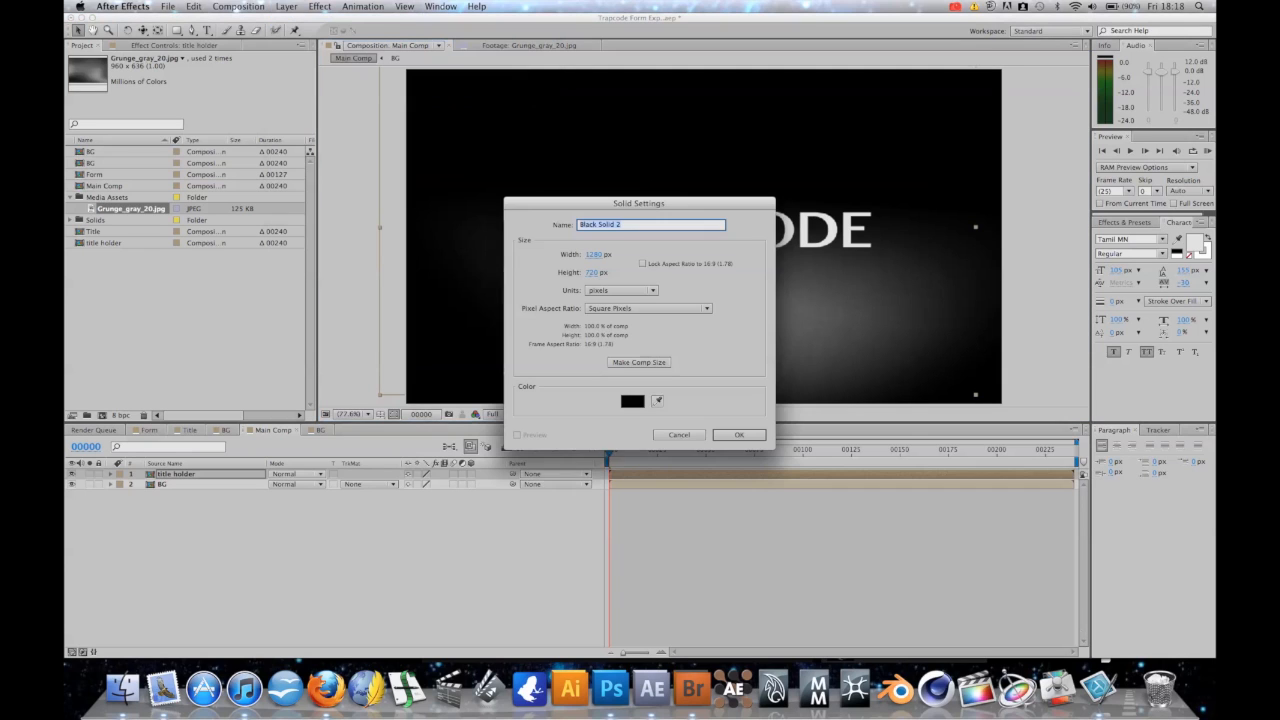
key("Return")
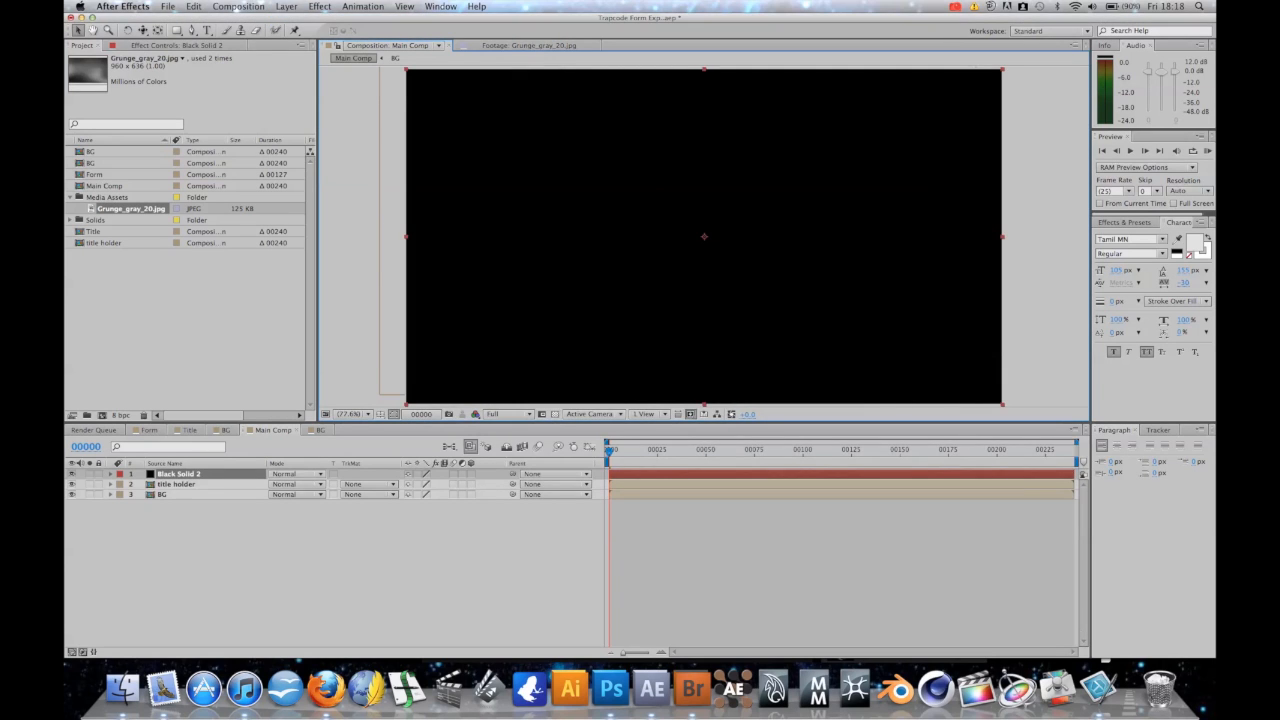
- Find the Trapcode Form effect and apply it to the new black solid
left_click(1124, 223)
left_click(1125, 236)
key("super+a")
type("form")
scroll(1150, 320, "down", 1)
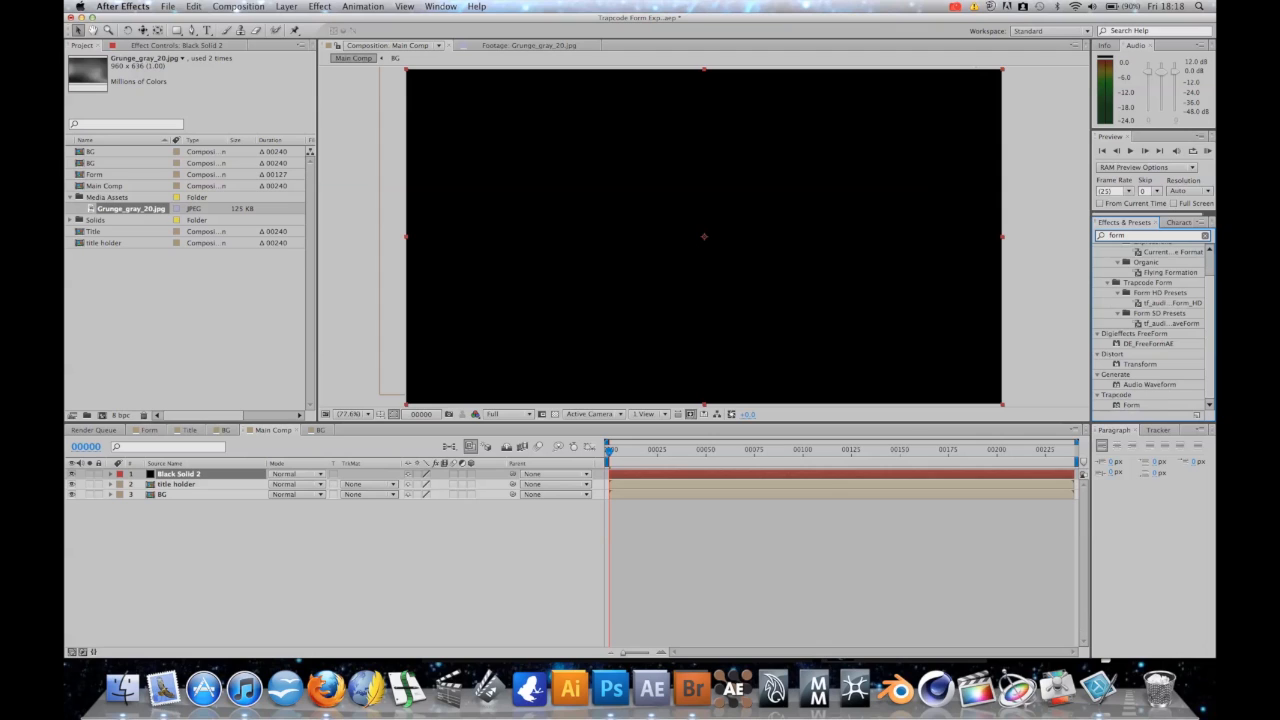
double_click(1131, 405)
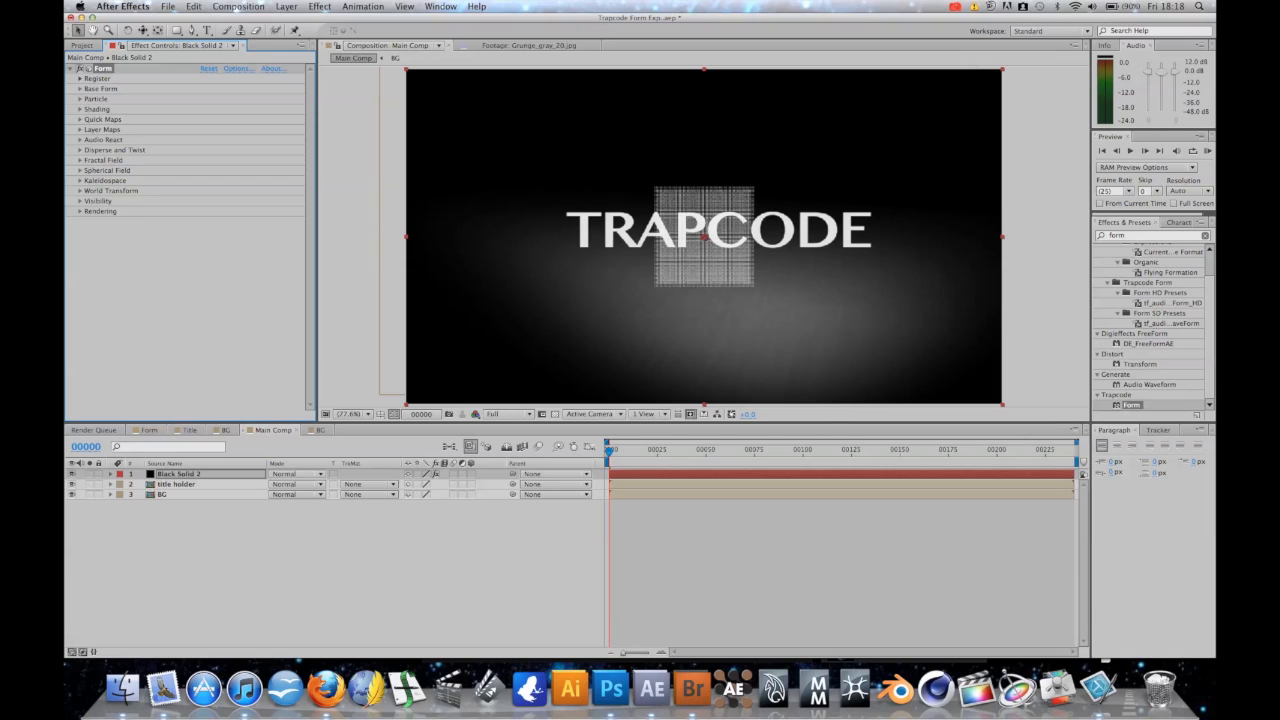
- Set Form's Base Form size to 1280 in X, 720 in Y and 1 in Z
left_click(80, 89)
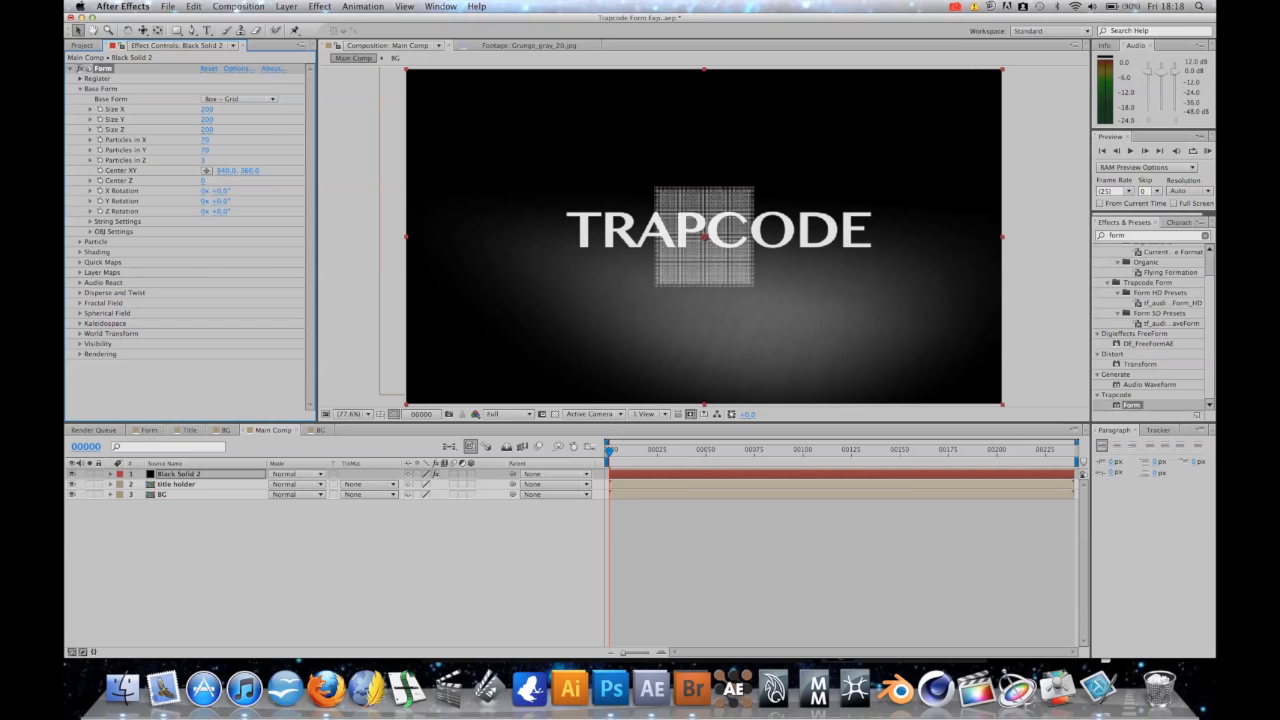
left_click(207, 109)
type("1280")
key("Tab")
type("720")
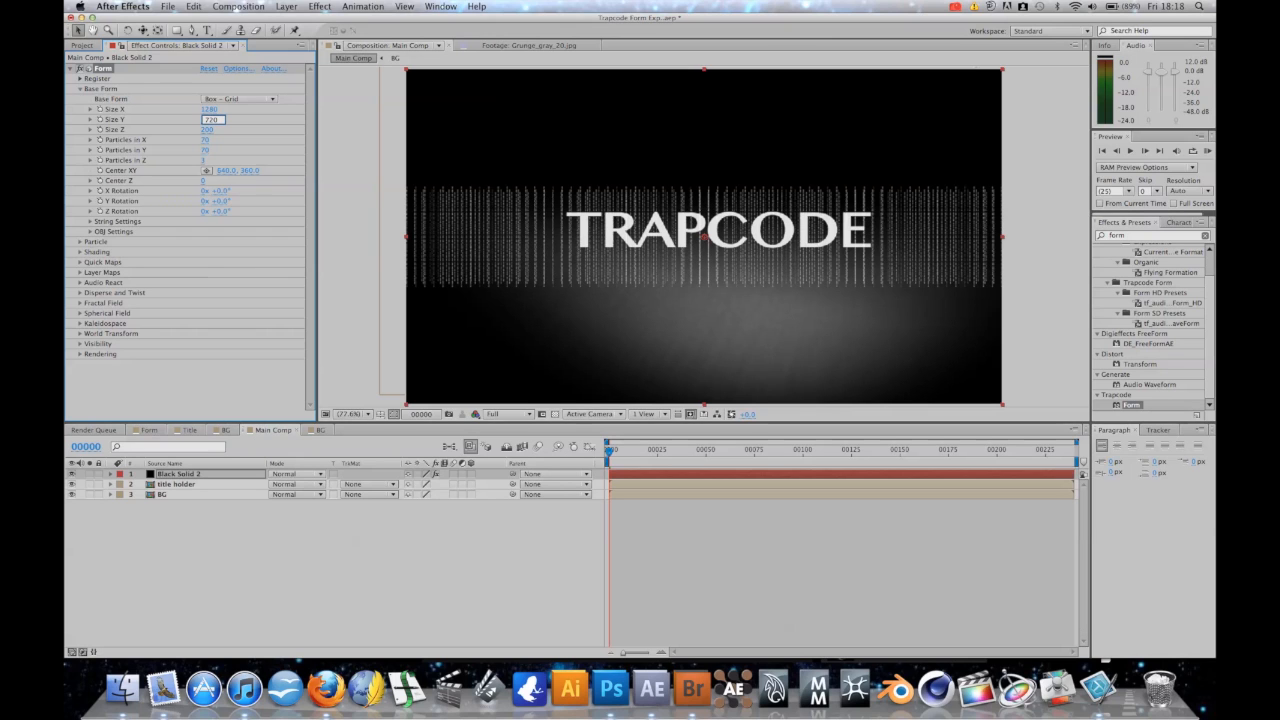
key("Tab")
type("1")
key("Tab")
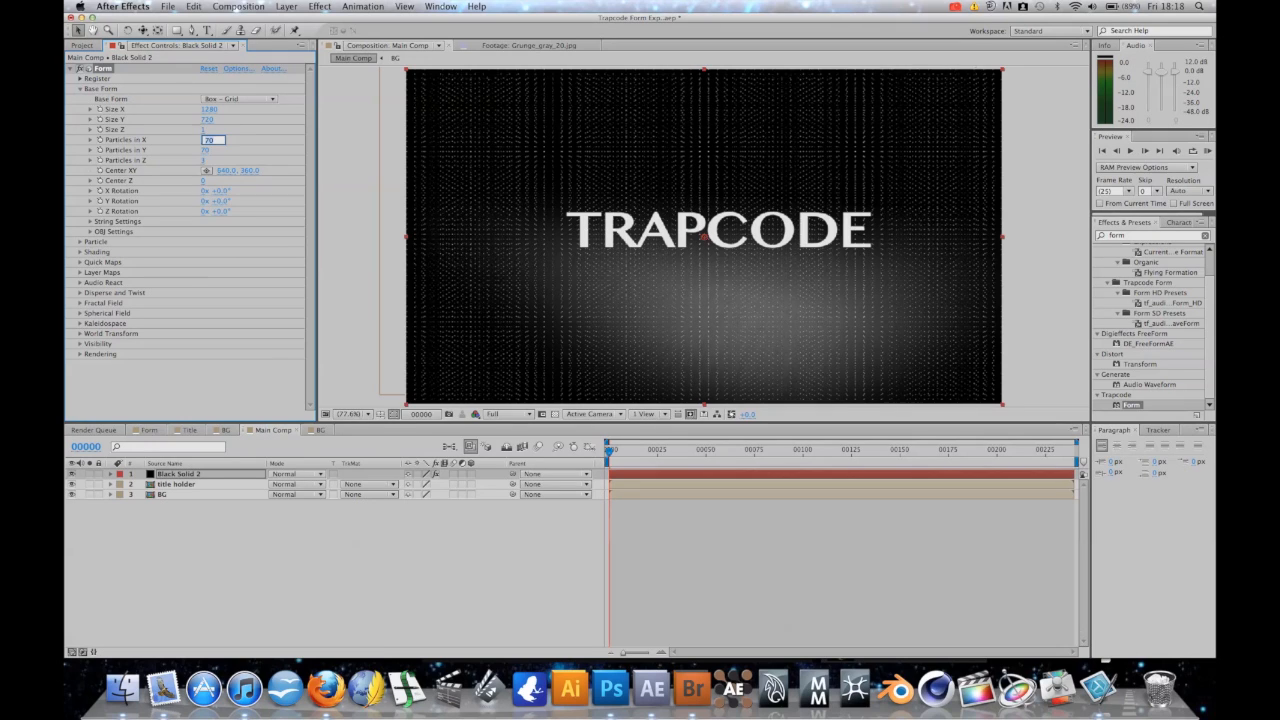
- Set the Base Form particle counts to 1280 in X, 720 in Y and 1 in Z
type("128")
key("Tab")
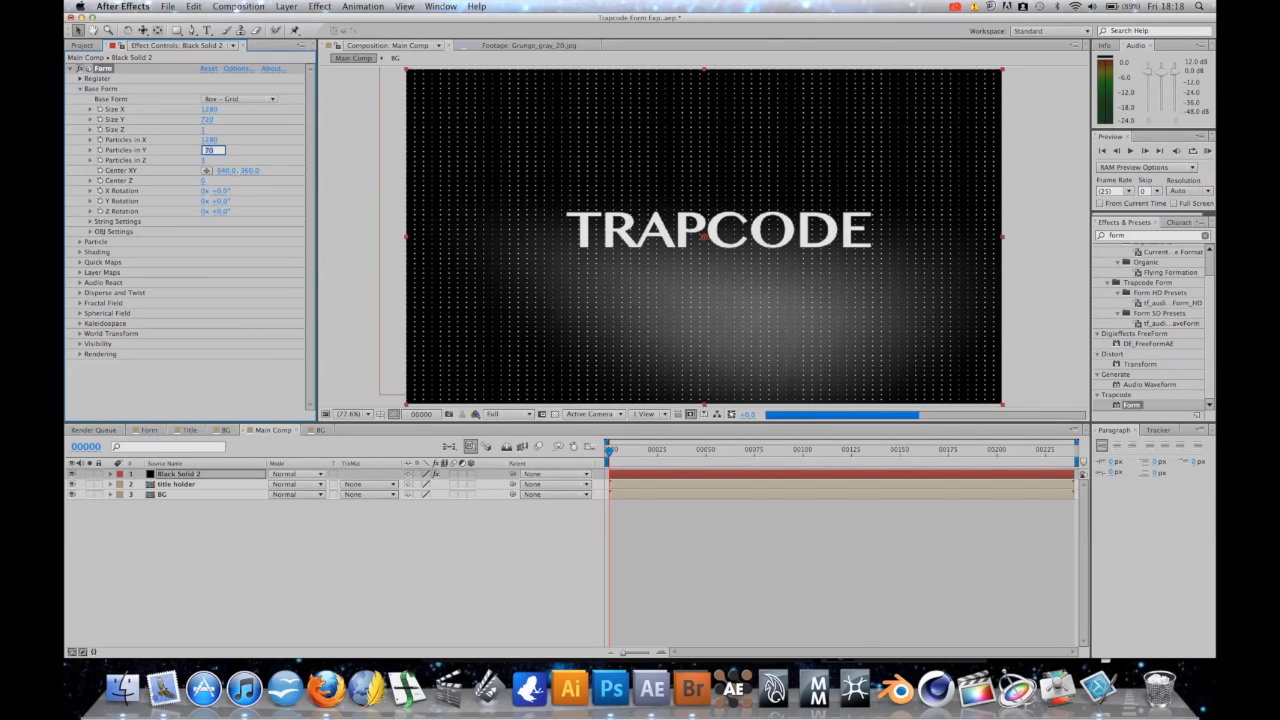
type("720")
key("Tab")
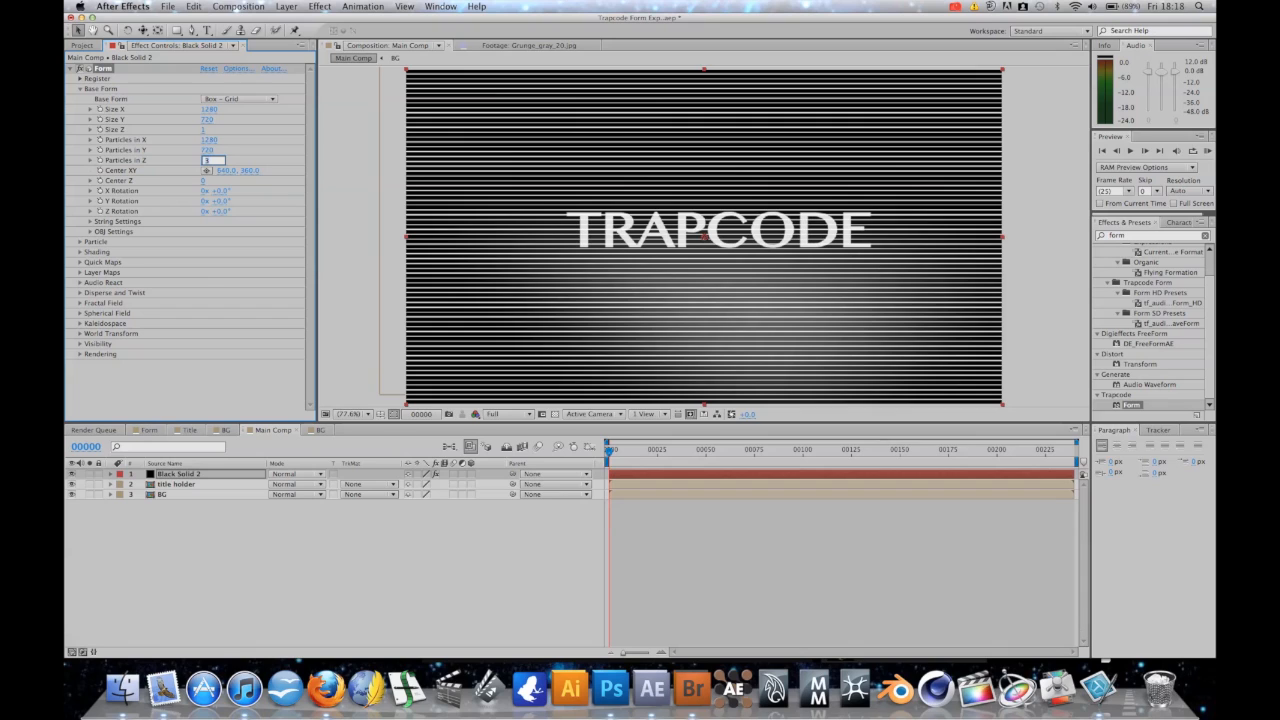
key("Tab")
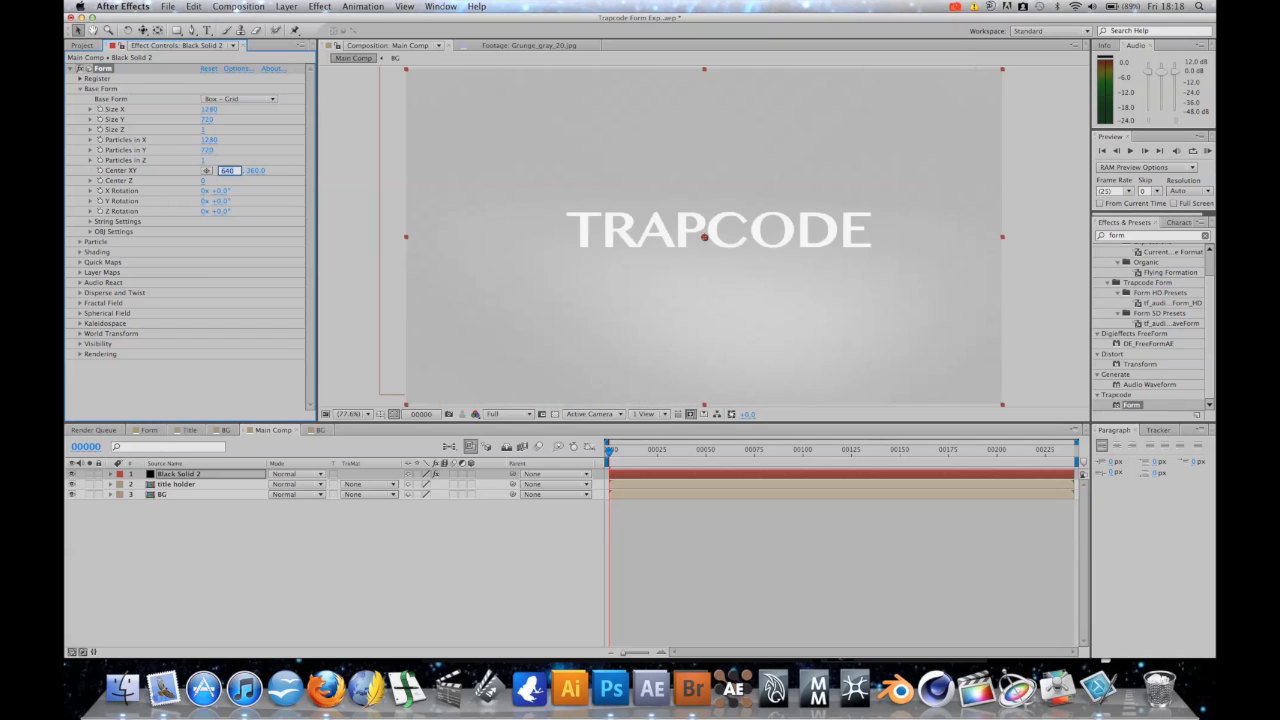
key("Return")
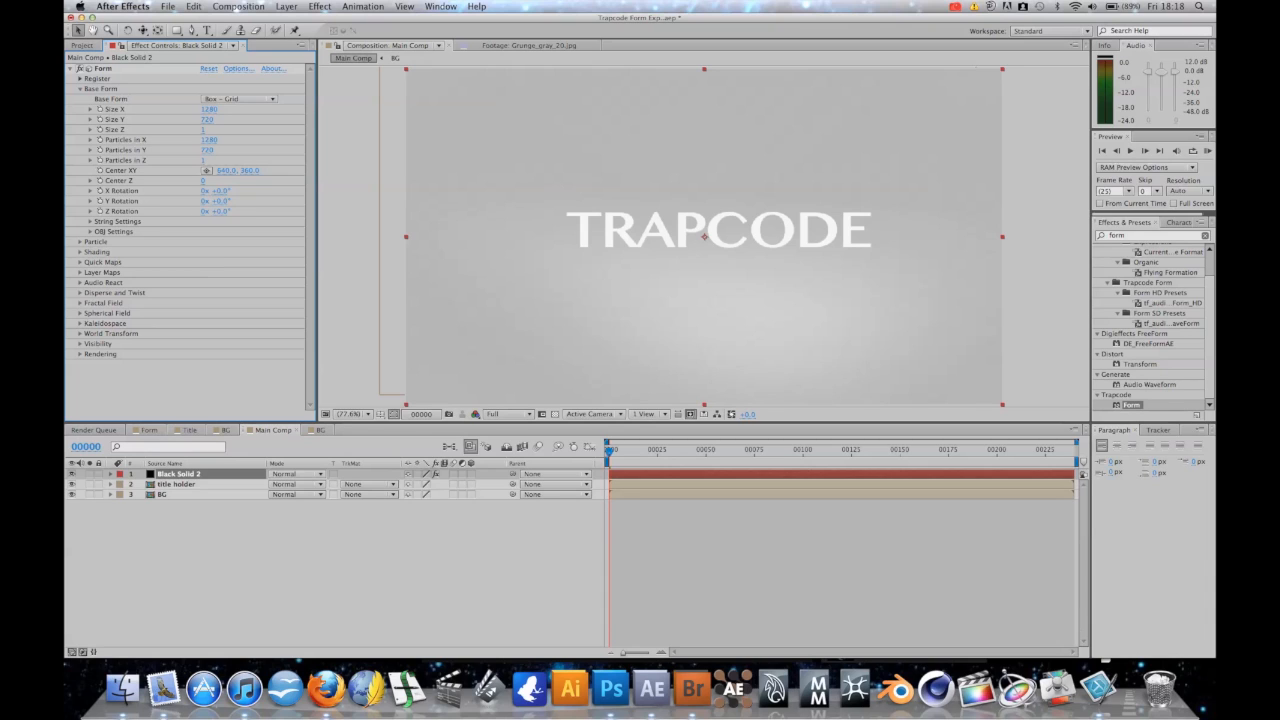
- Set the Form particle size to 1.2
left_click(80, 242)
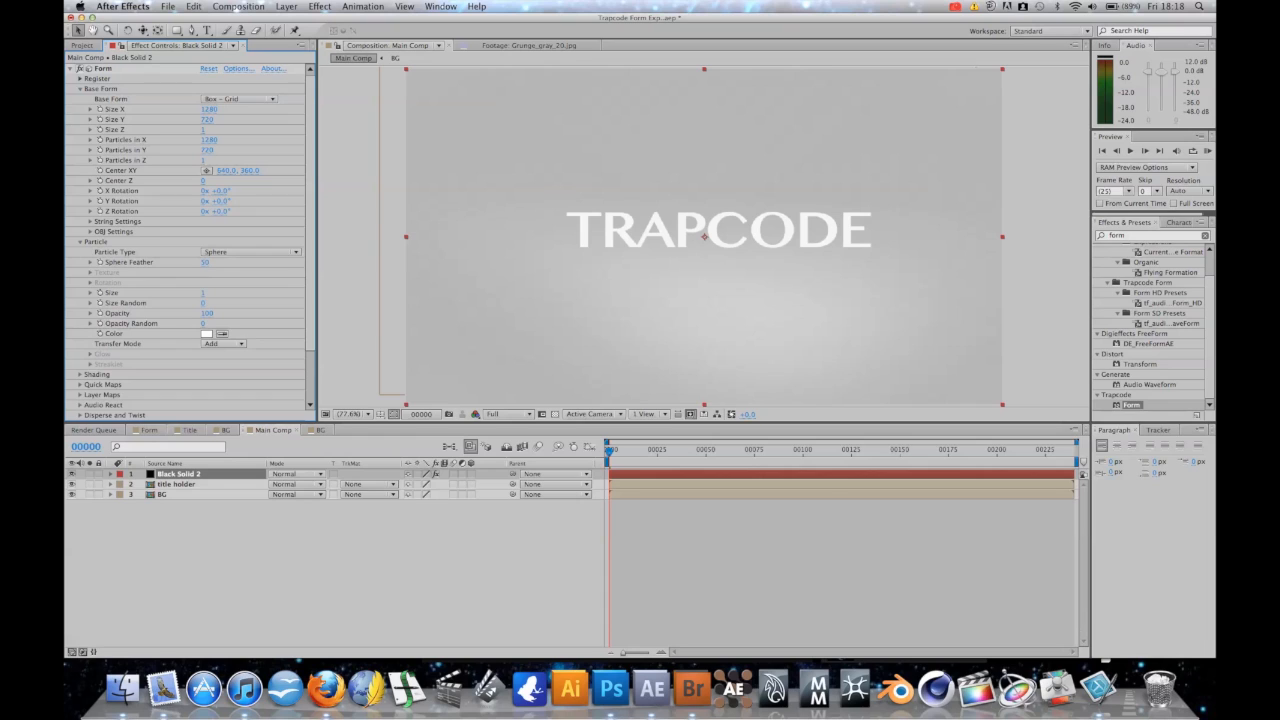
left_click(204, 293)
type("1.2")
key("Return")
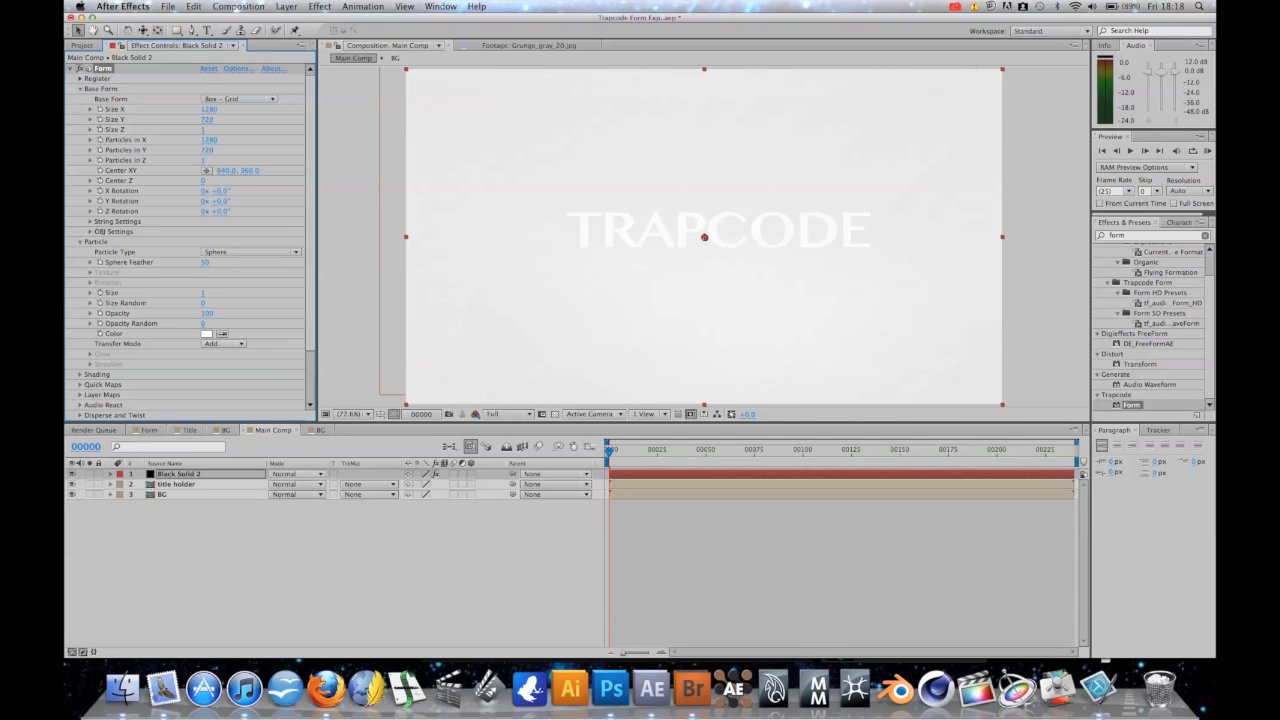
- Map Form's Color and Alpha to the title holder layer, with RGBA to RGBA functionality mapped over XY
scroll(205, 322, "down", 3)
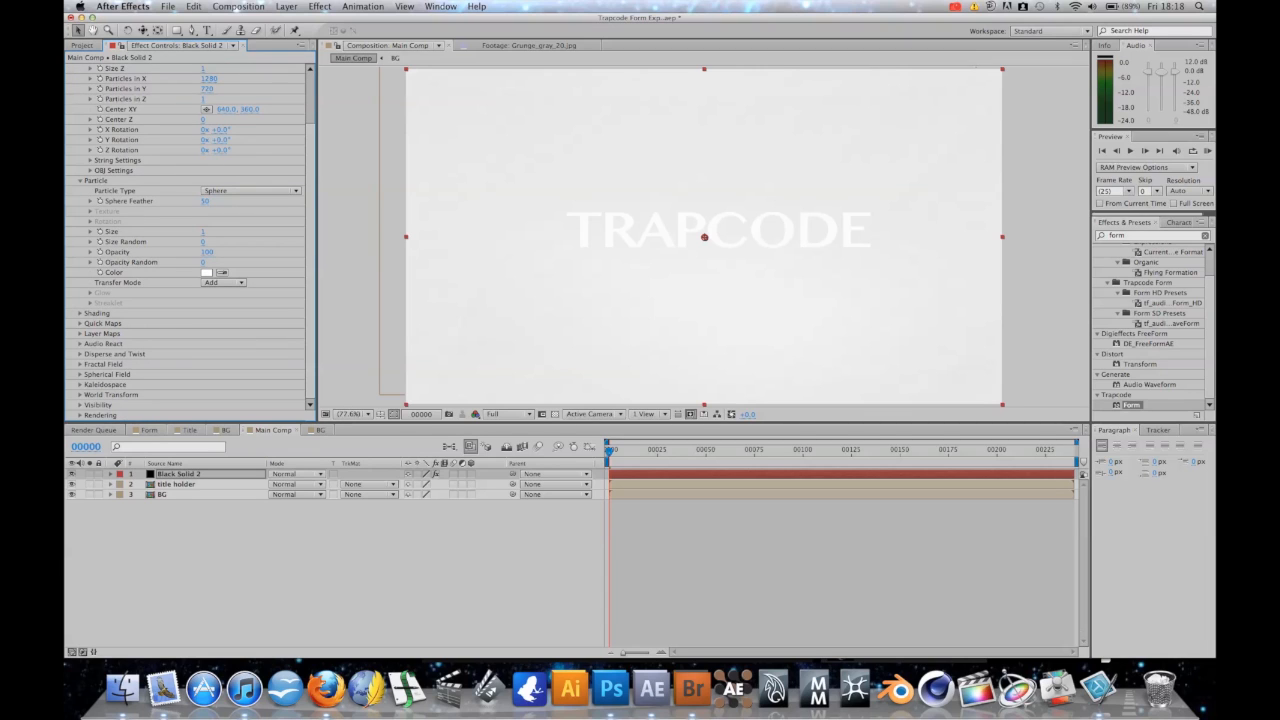
left_click(80, 334)
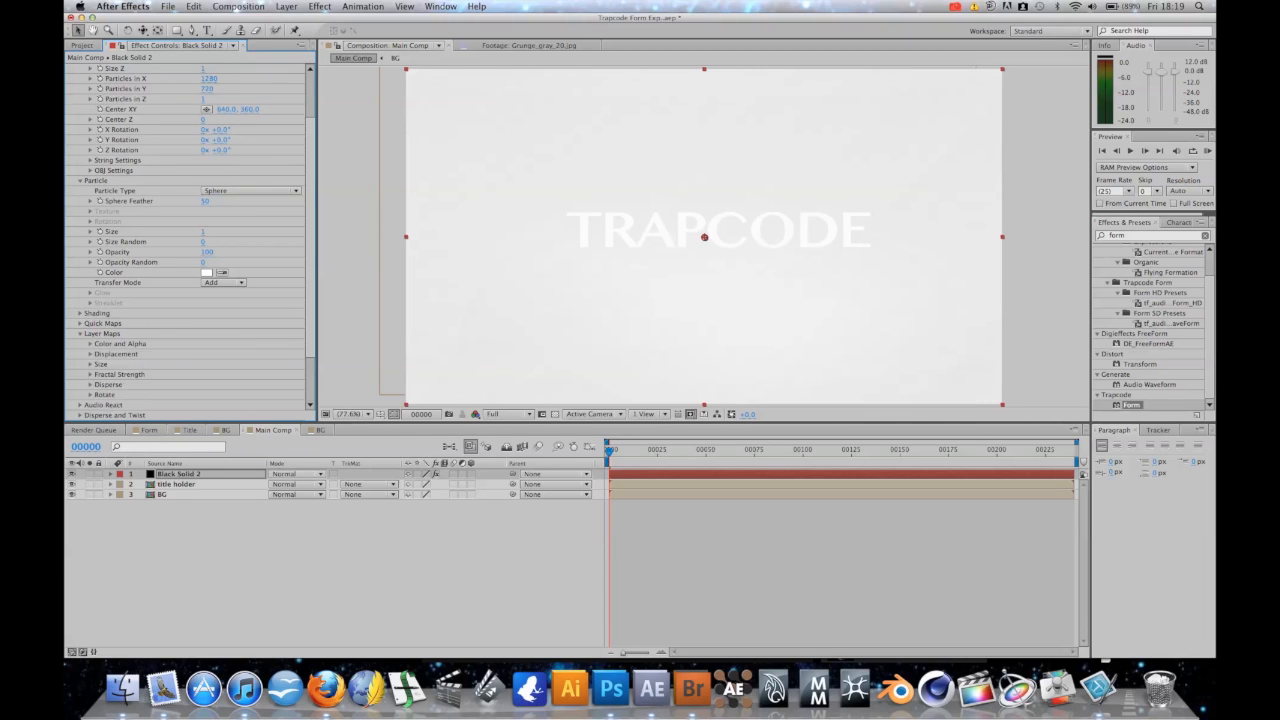
left_click(90, 344)
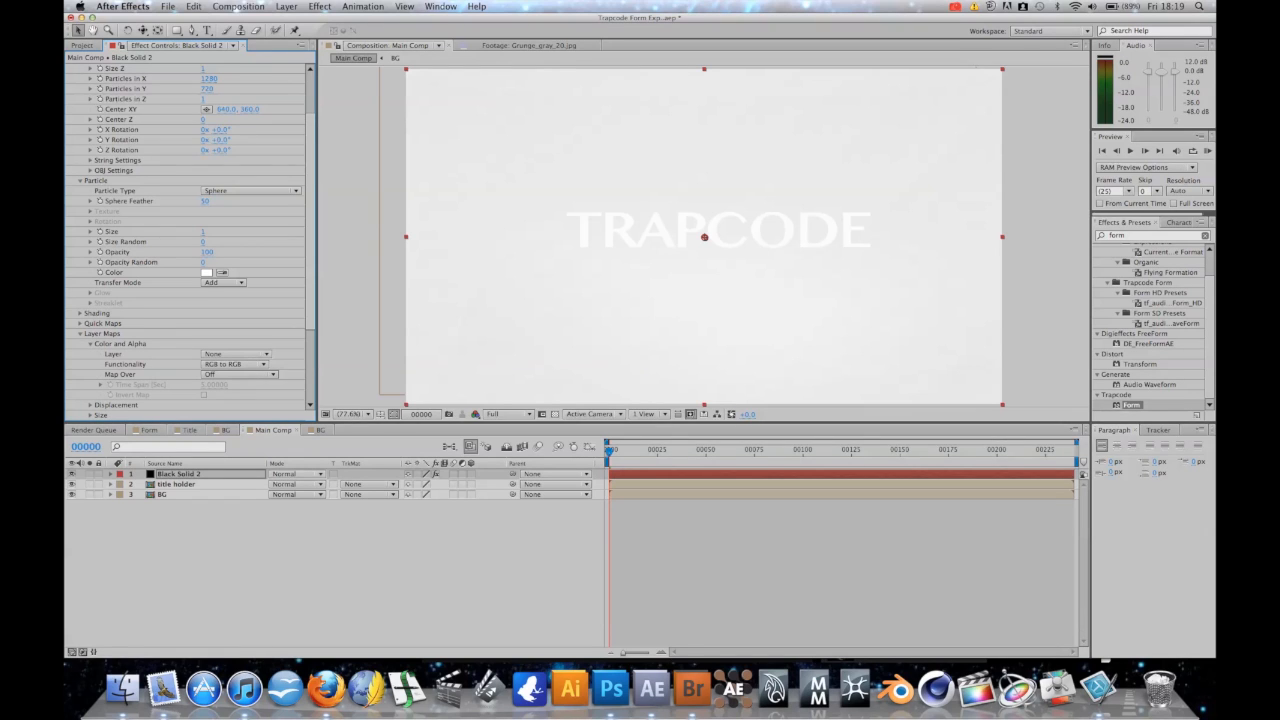
left_click(235, 354)
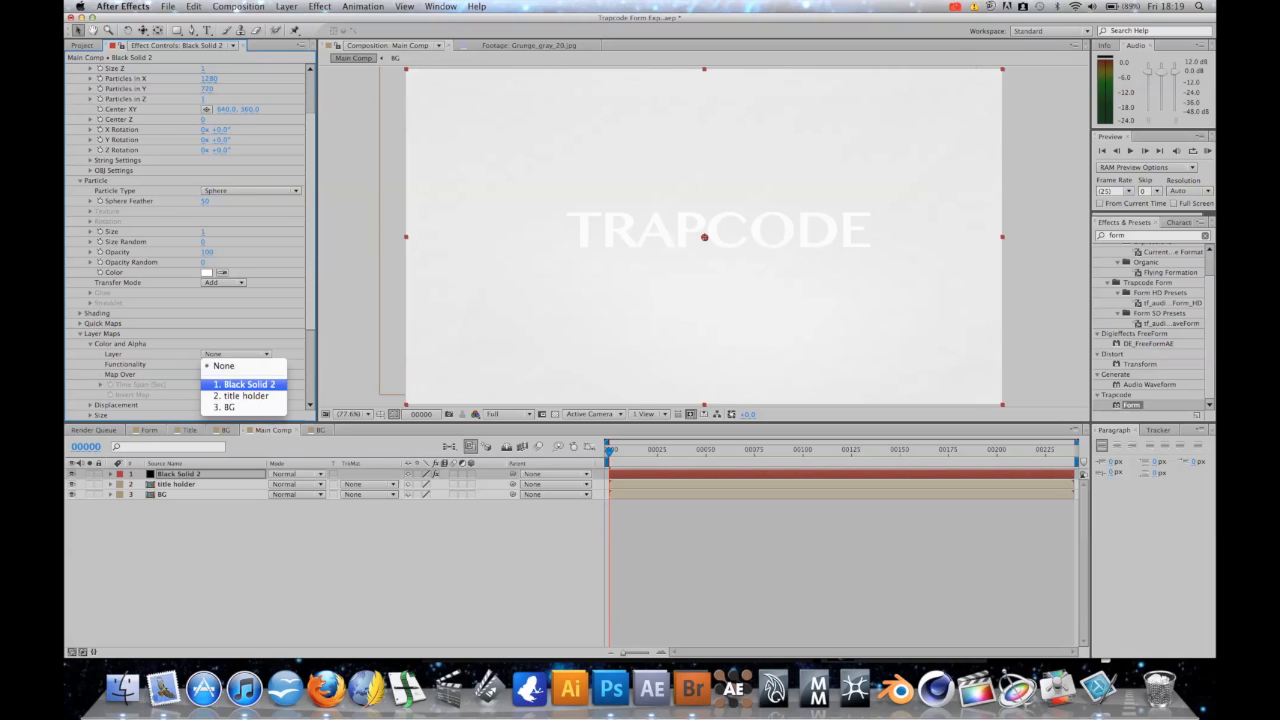
left_click(245, 396)
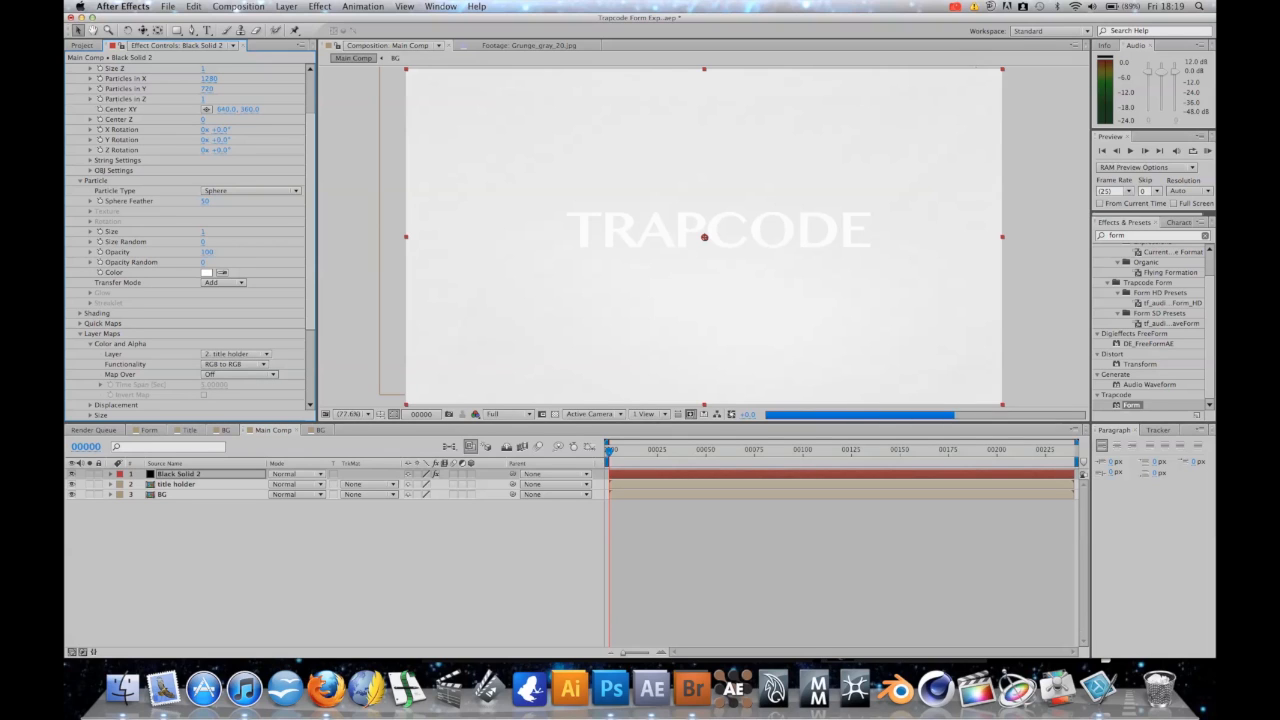
left_click(235, 364)
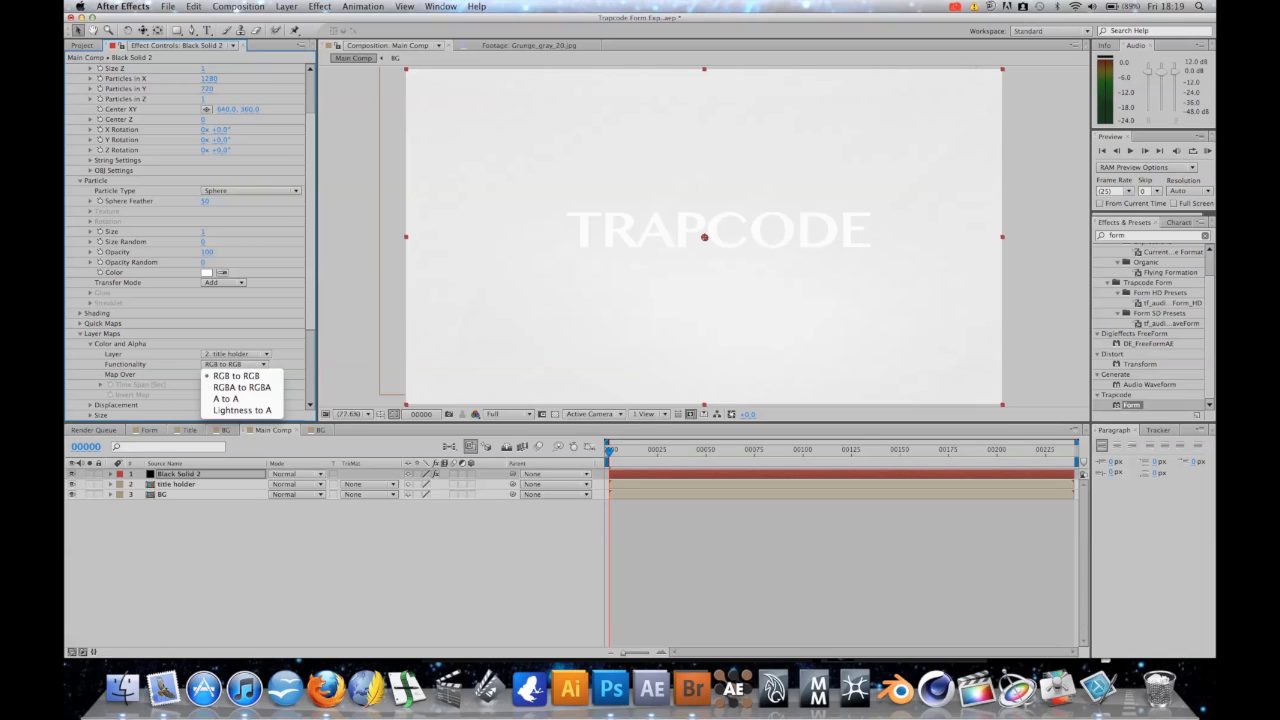
left_click(242, 388)
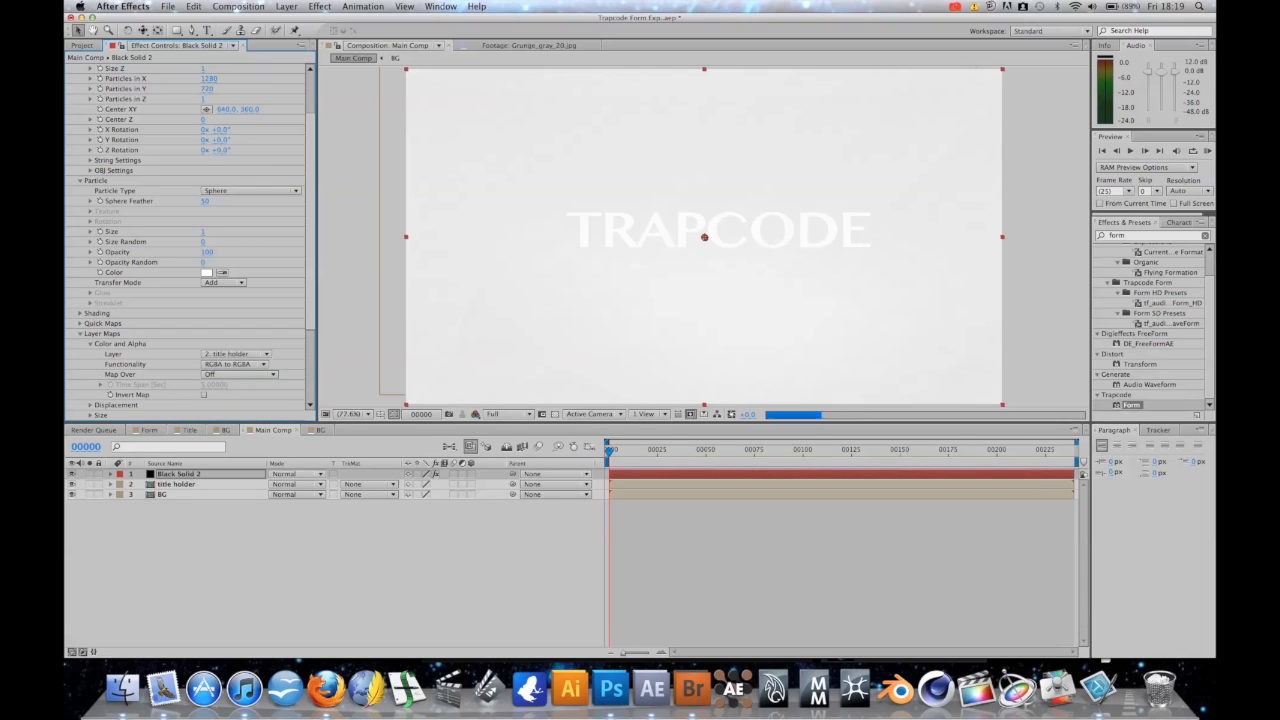
left_click(240, 374)
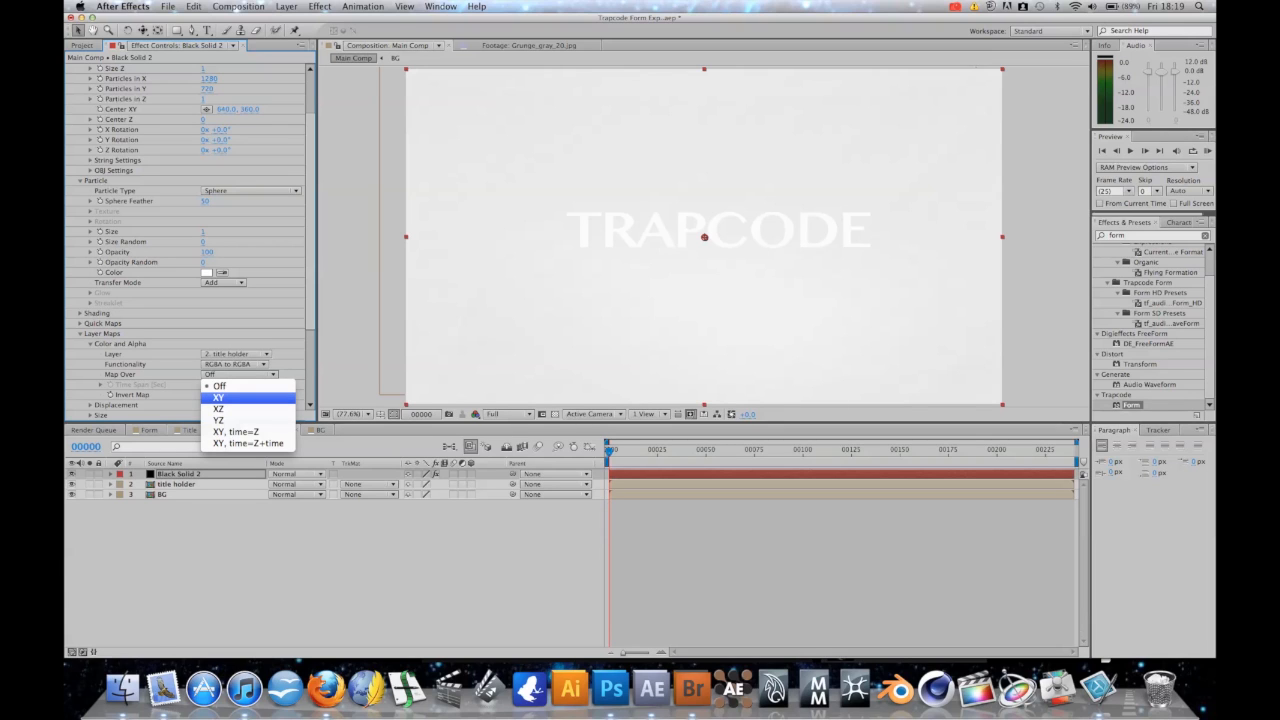
left_click(225, 398)
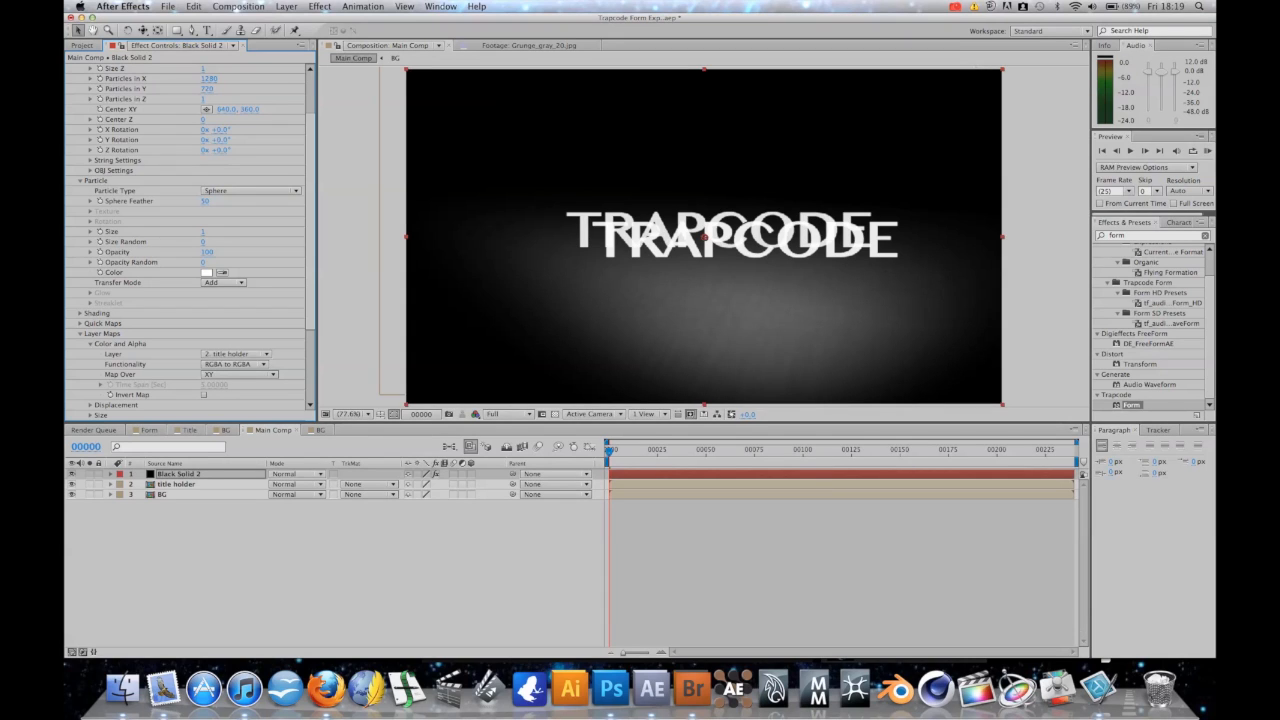
- Hide the title holder layer while keeping the BG layer visible
left_click(72, 494)
left_click(72, 494)
left_click(72, 484)
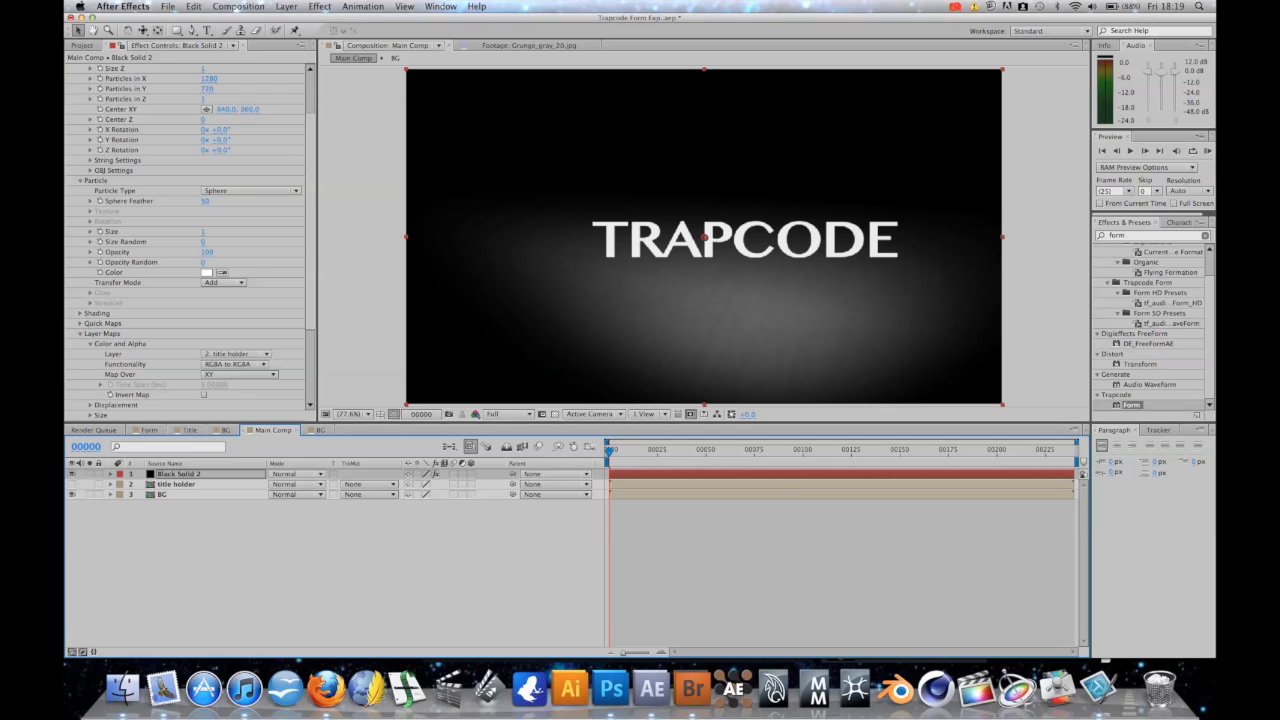
- Set the Displace amount in Form's Fractal Field to 250
scroll(185, 240, "down", 5)
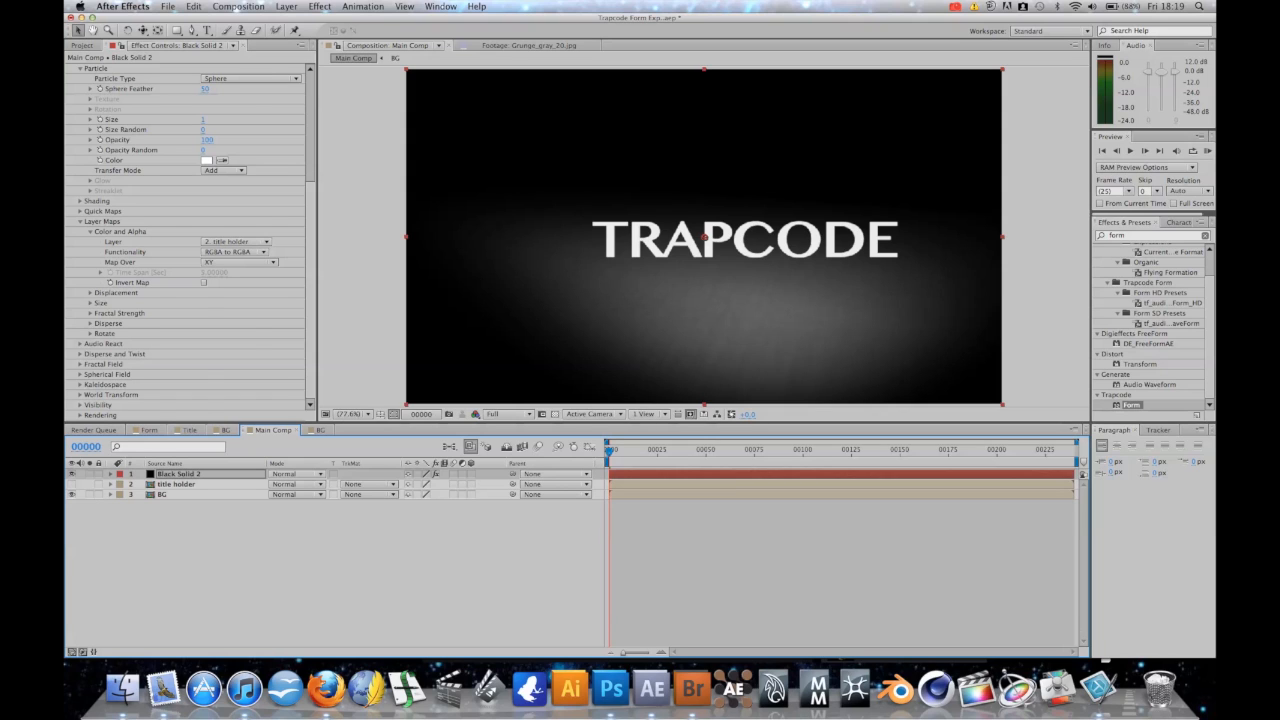
left_click(80, 364)
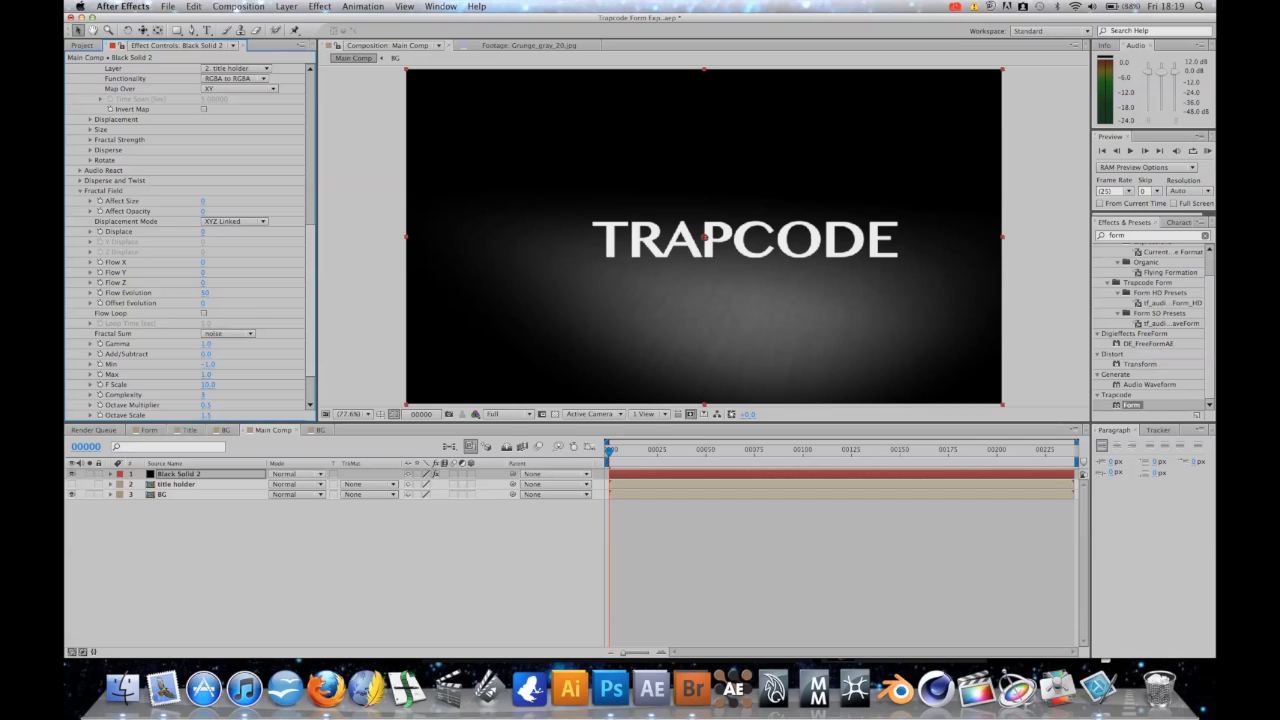
left_click(203, 232)
type("250")
key("Return")
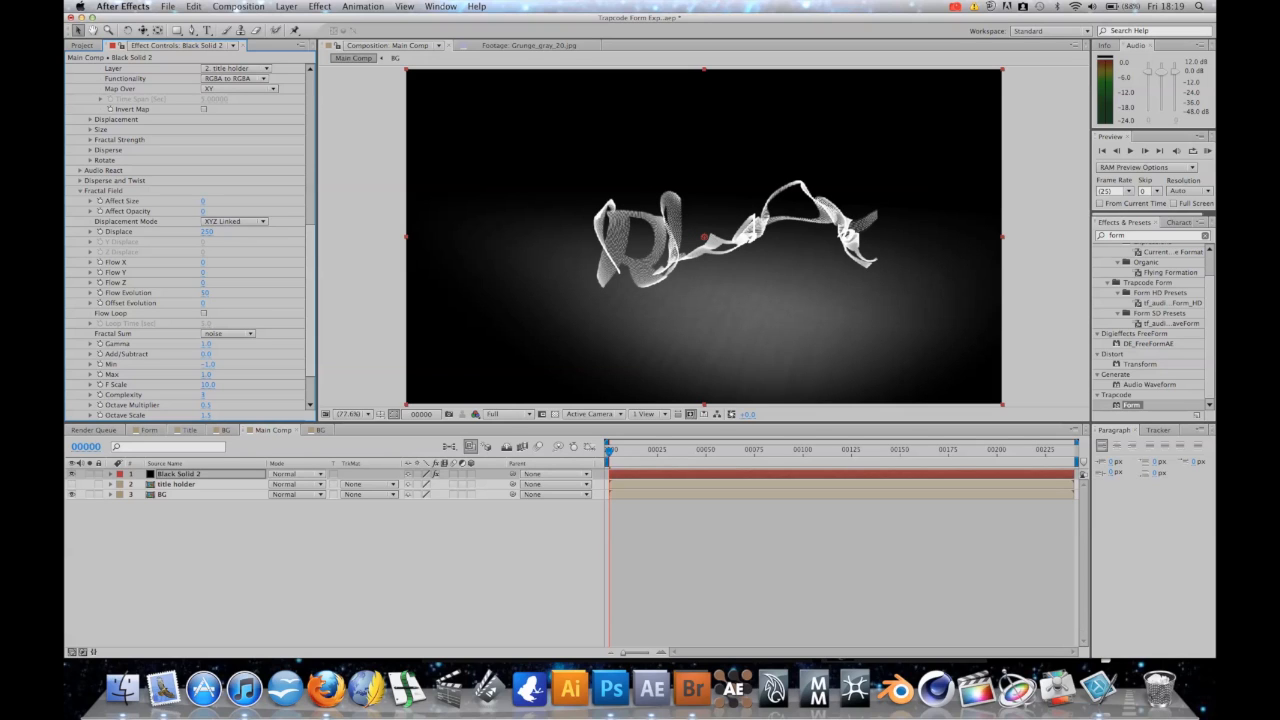
left_click(91, 150)
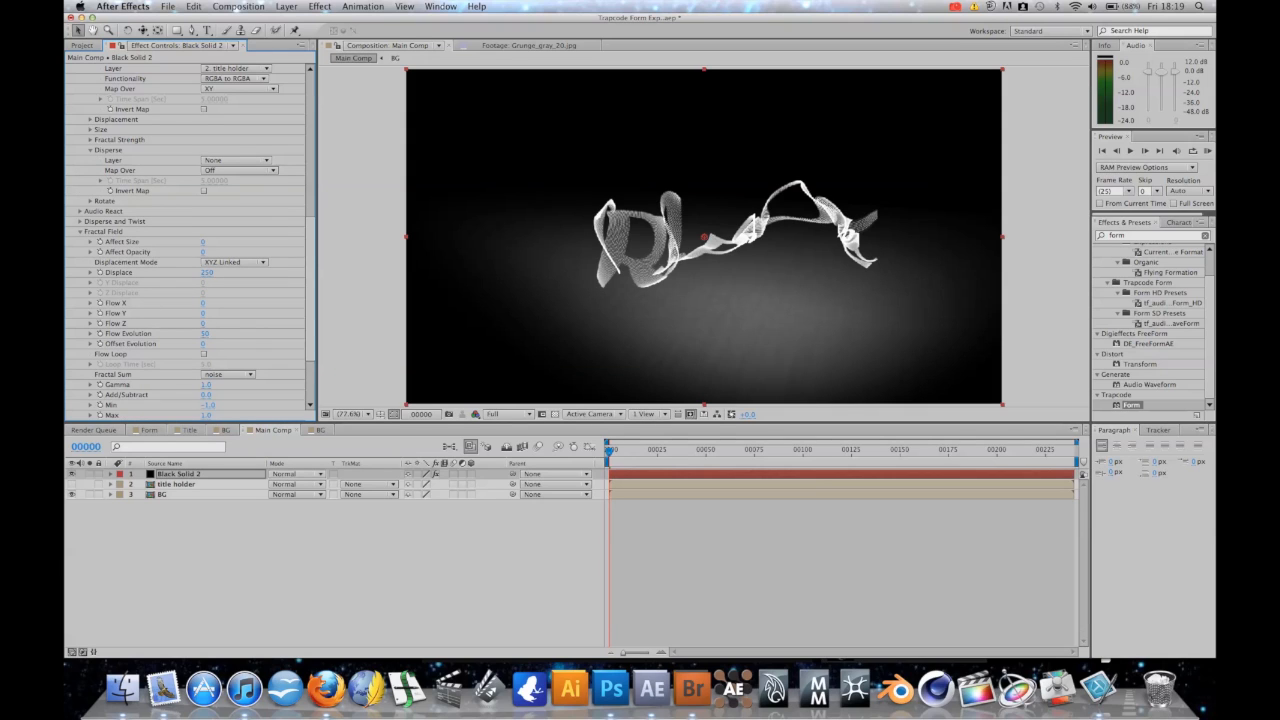
left_click(235, 160)
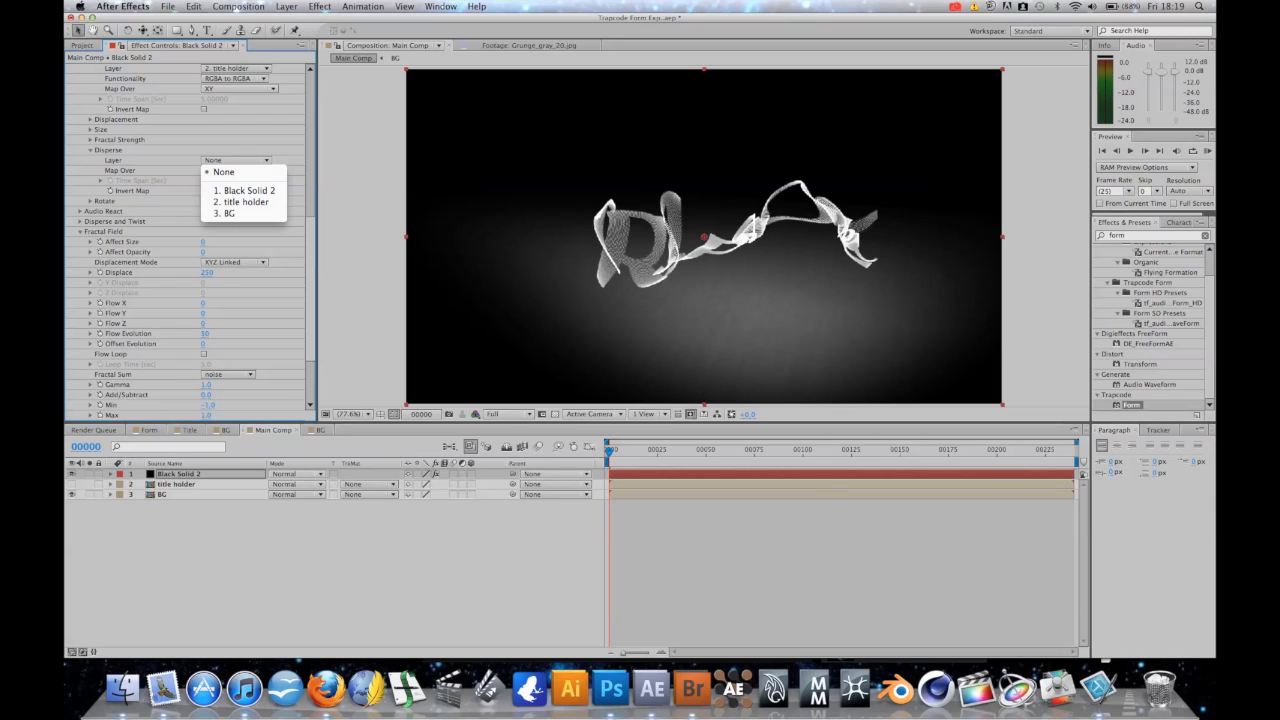
key("Escape")
- Set Form's Disperse to 30 and Twist to 10, and play the particle animation from the first frame
left_click(80, 222)
left_click(203, 232)
type("30")
key("Return")
left_click(203, 242)
type("10")
key("Return")
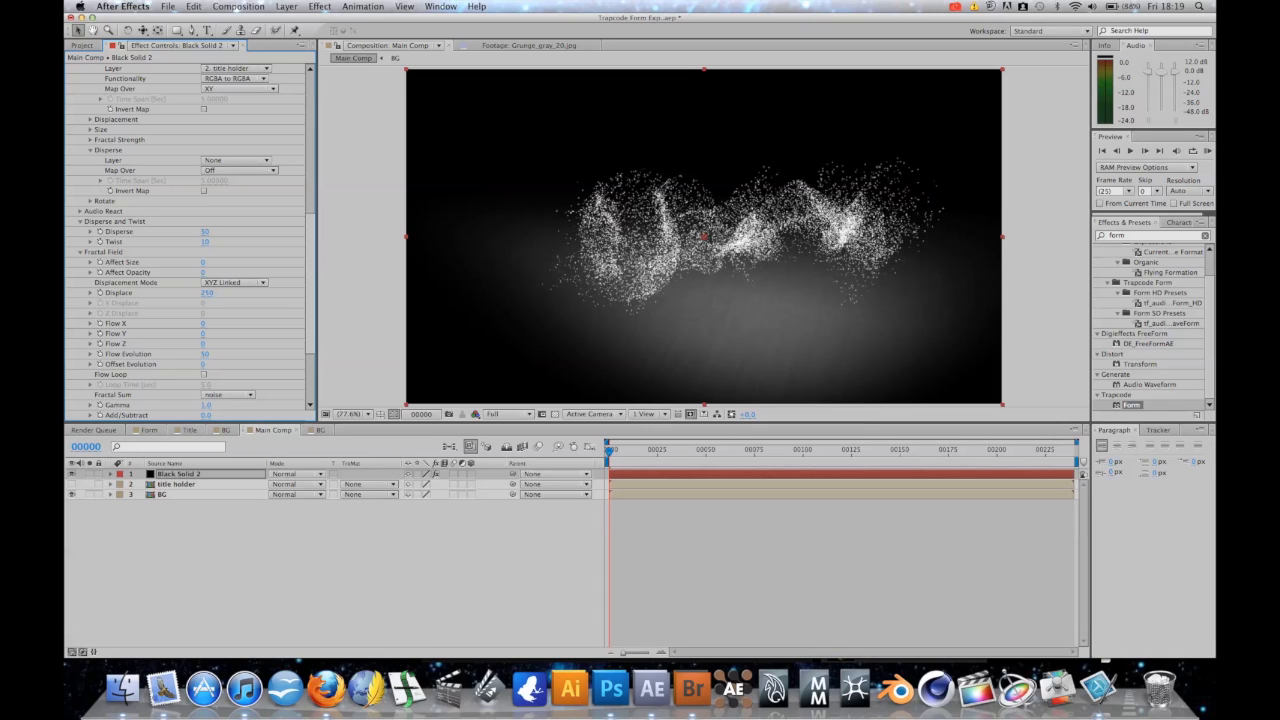
key("space")
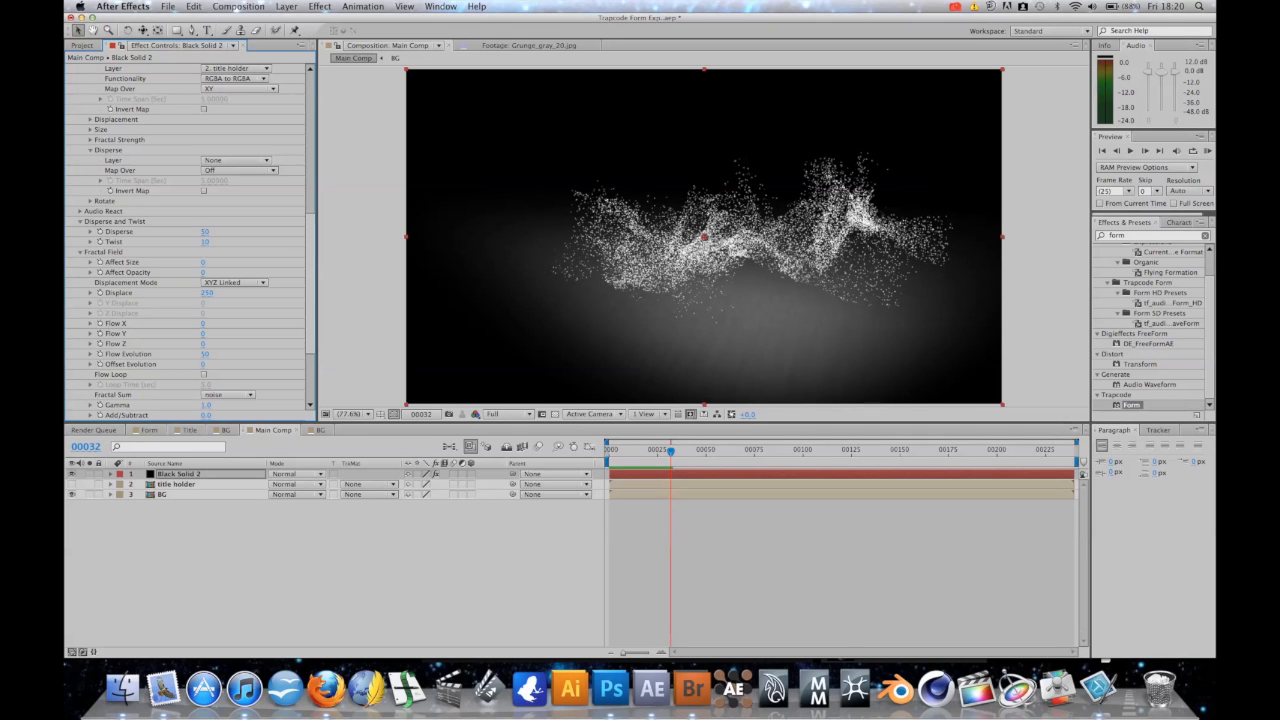
- Preview the dispersing particle animation in RAM and return to the first frame
left_click(1207, 150)
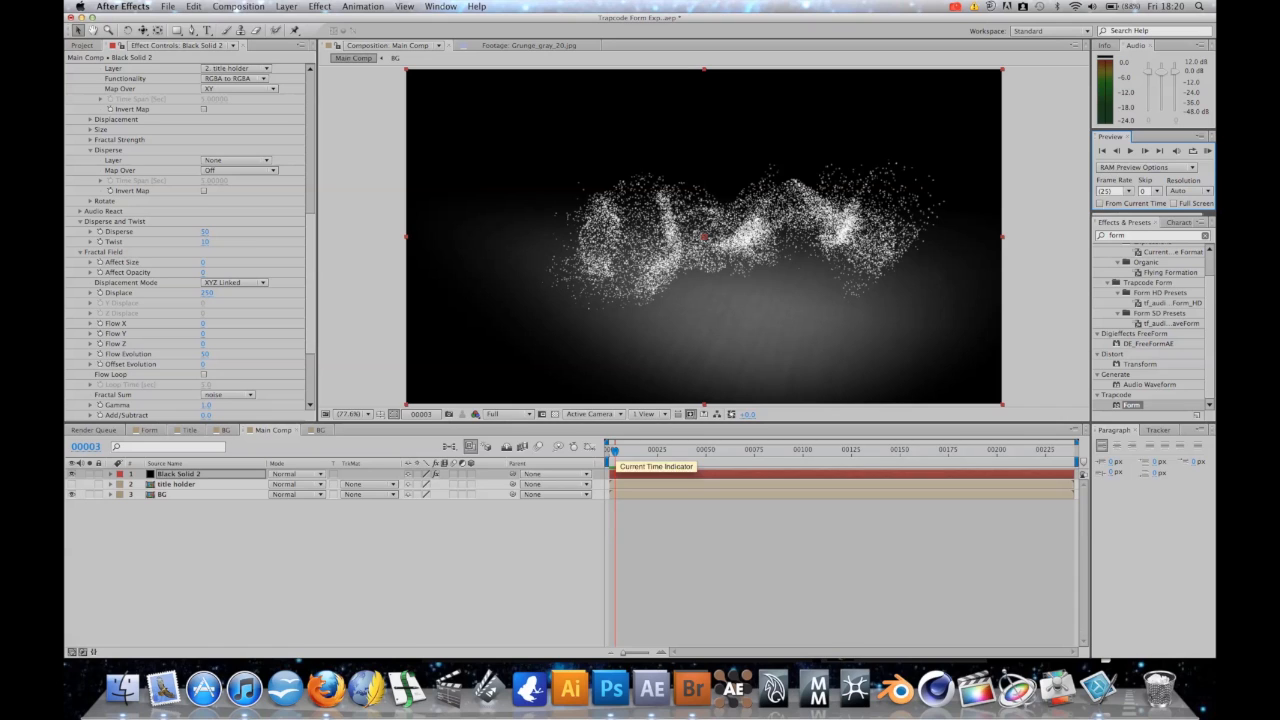
mouse_move(614, 451)
left_mouse_down()
mouse_move(668, 450)
mouse_move(609, 450)
left_mouse_up()
- In Form's Quick Maps, assign Map #1 to Disperse Strength over the X axis
scroll(185, 240, "up", 10)
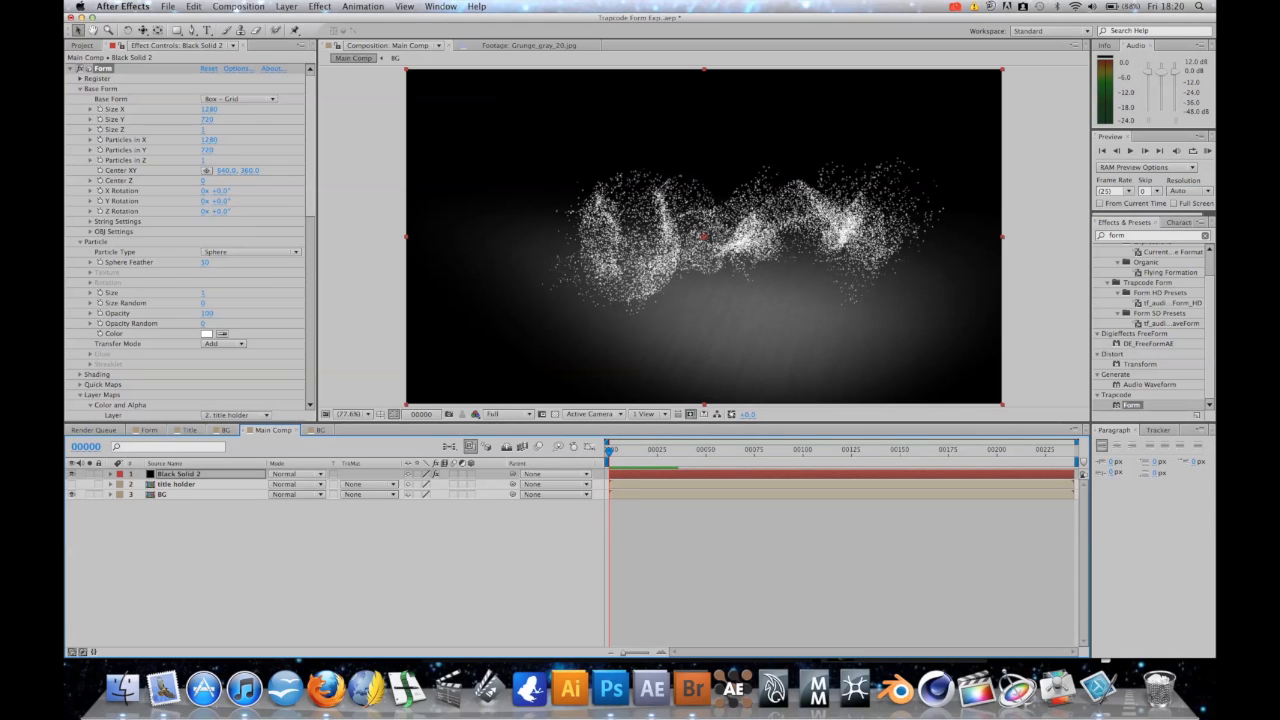
scroll(185, 240, "down", 5)
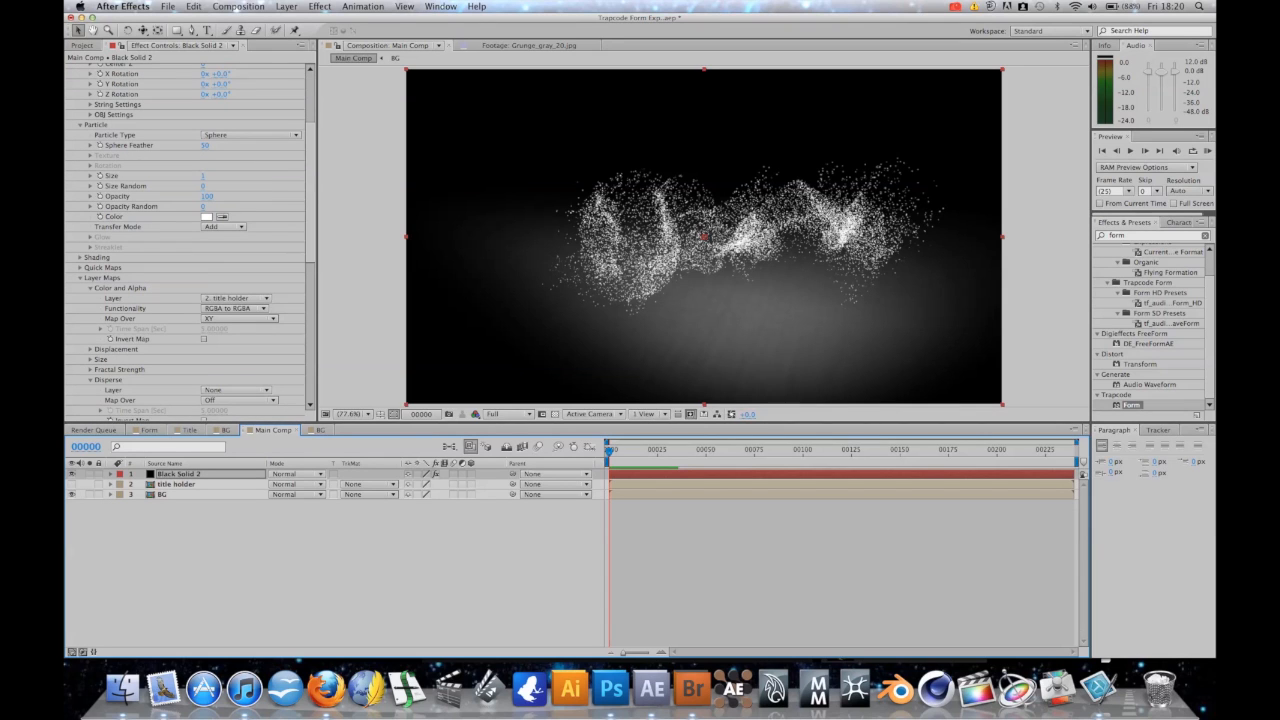
left_click(80, 266)
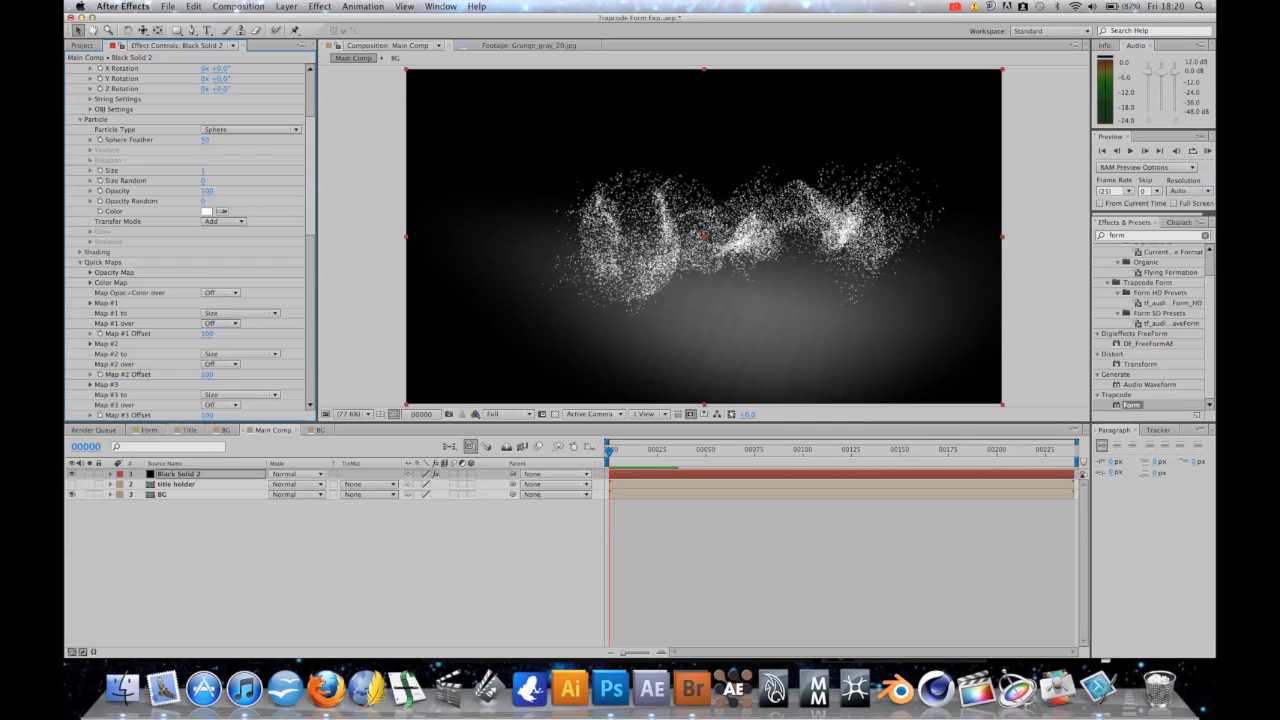
left_click(240, 313)
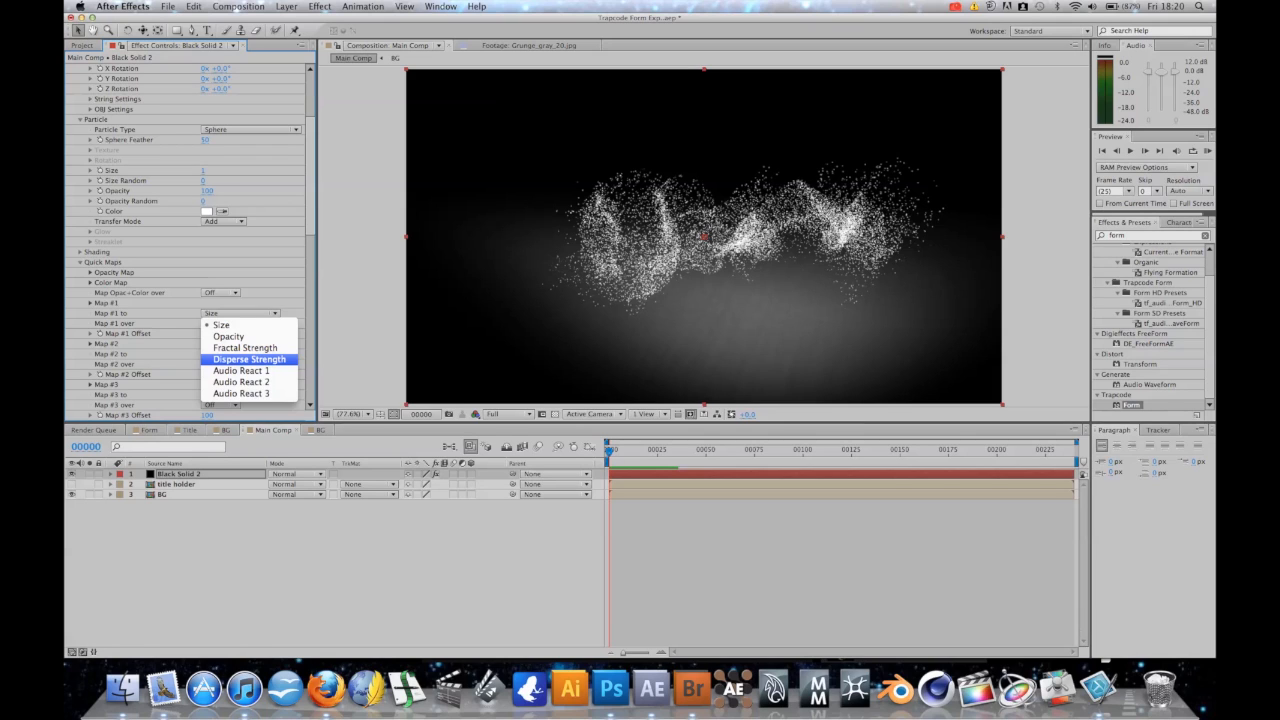
left_click(249, 359)
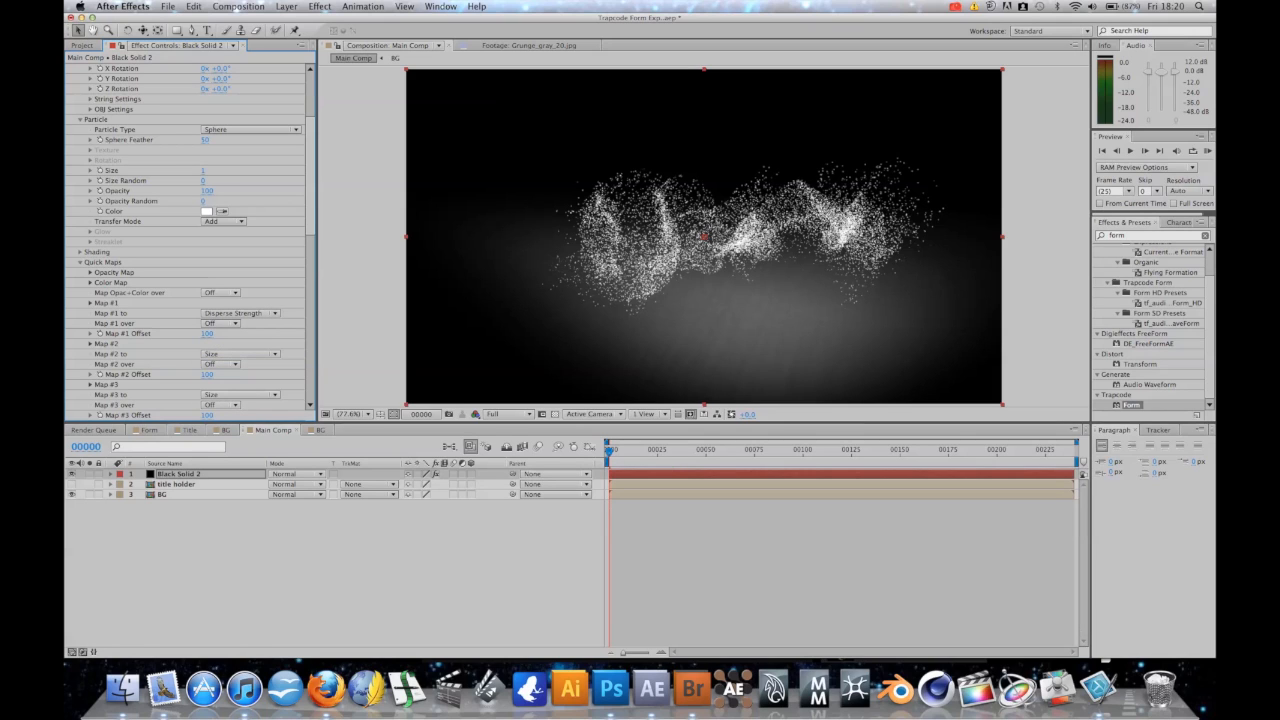
left_click(221, 323)
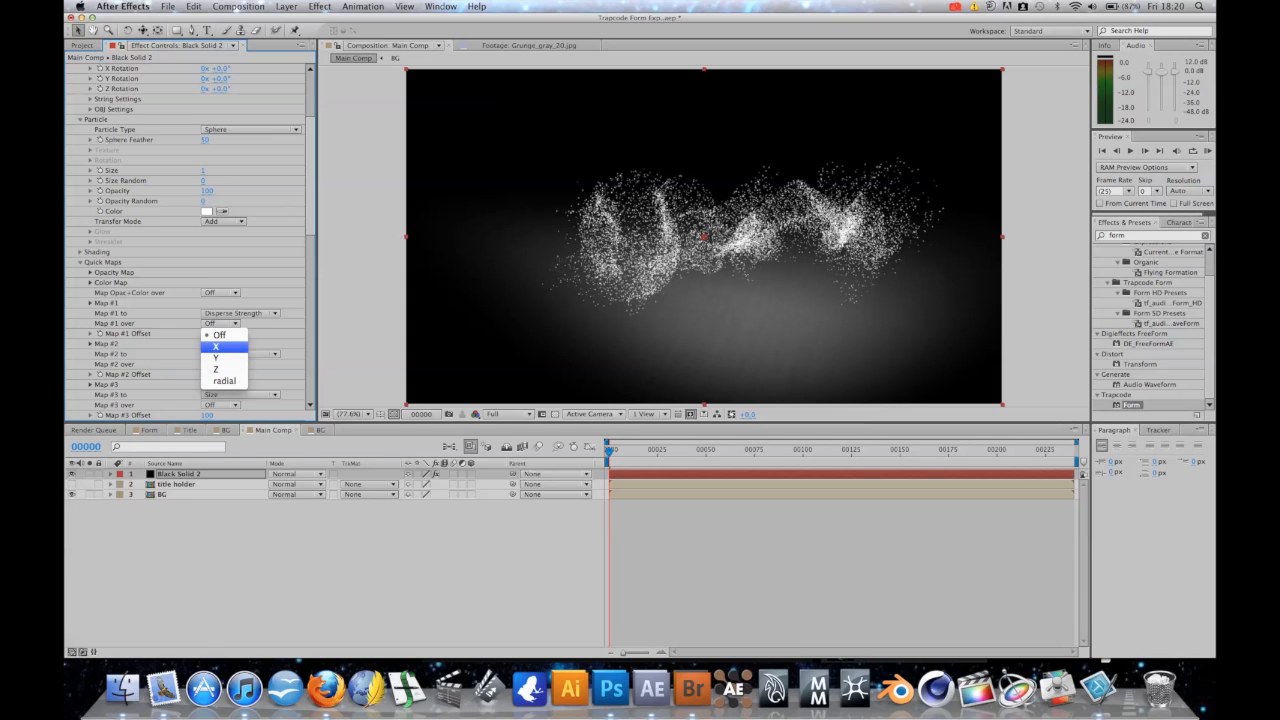
left_click(216, 346)
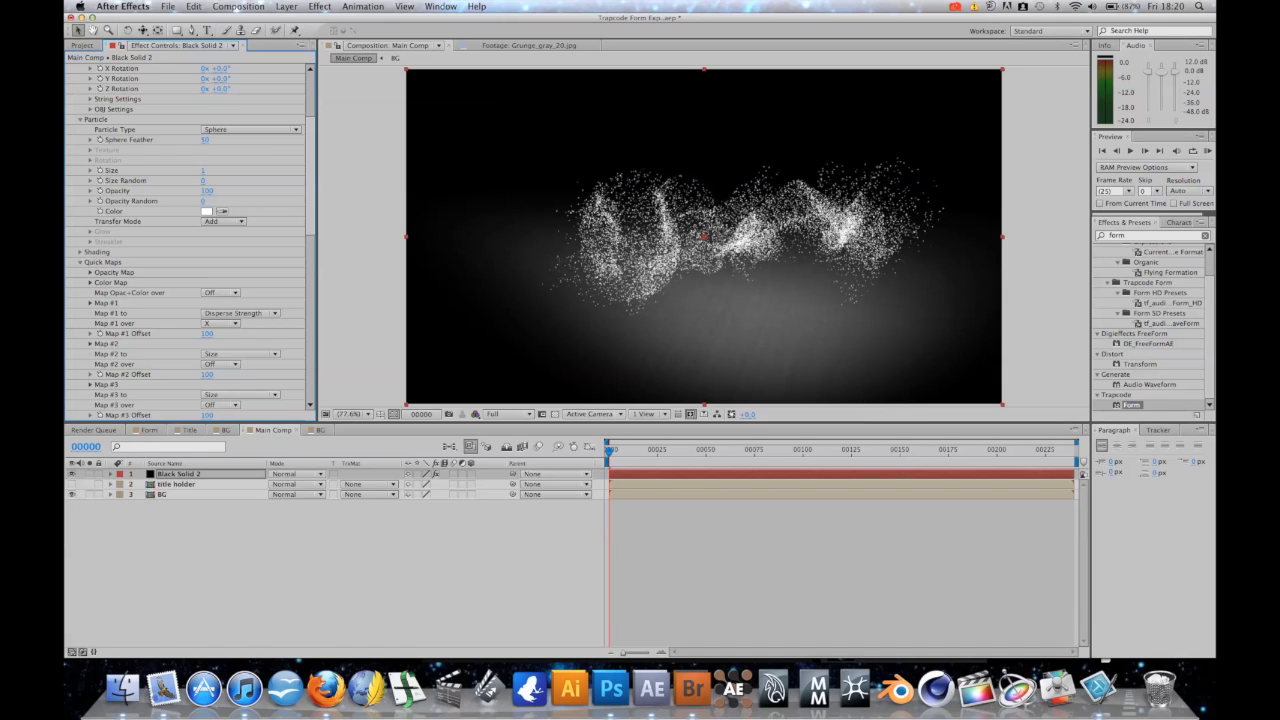
- Shape Form's Map #1 curve as a linear ramp falling from full at the start to zero at the end, comparing it with its mirrored version
left_click(90, 303)
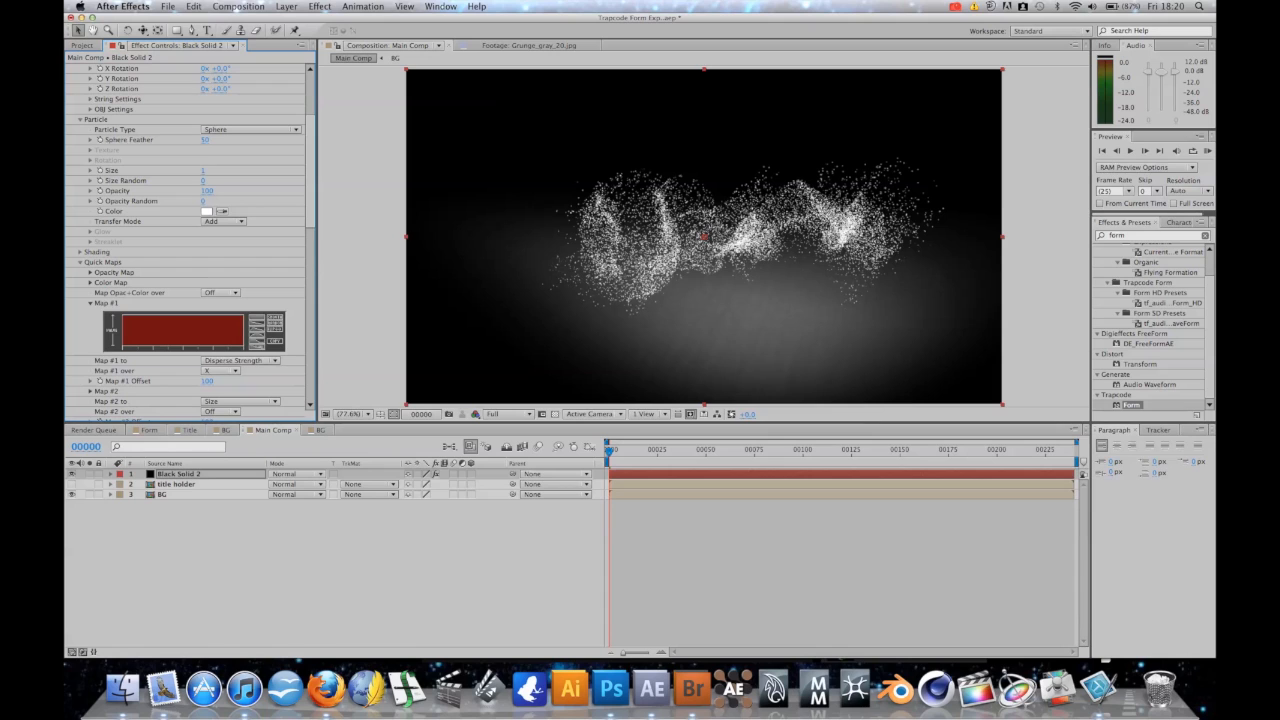
left_click(257, 324)
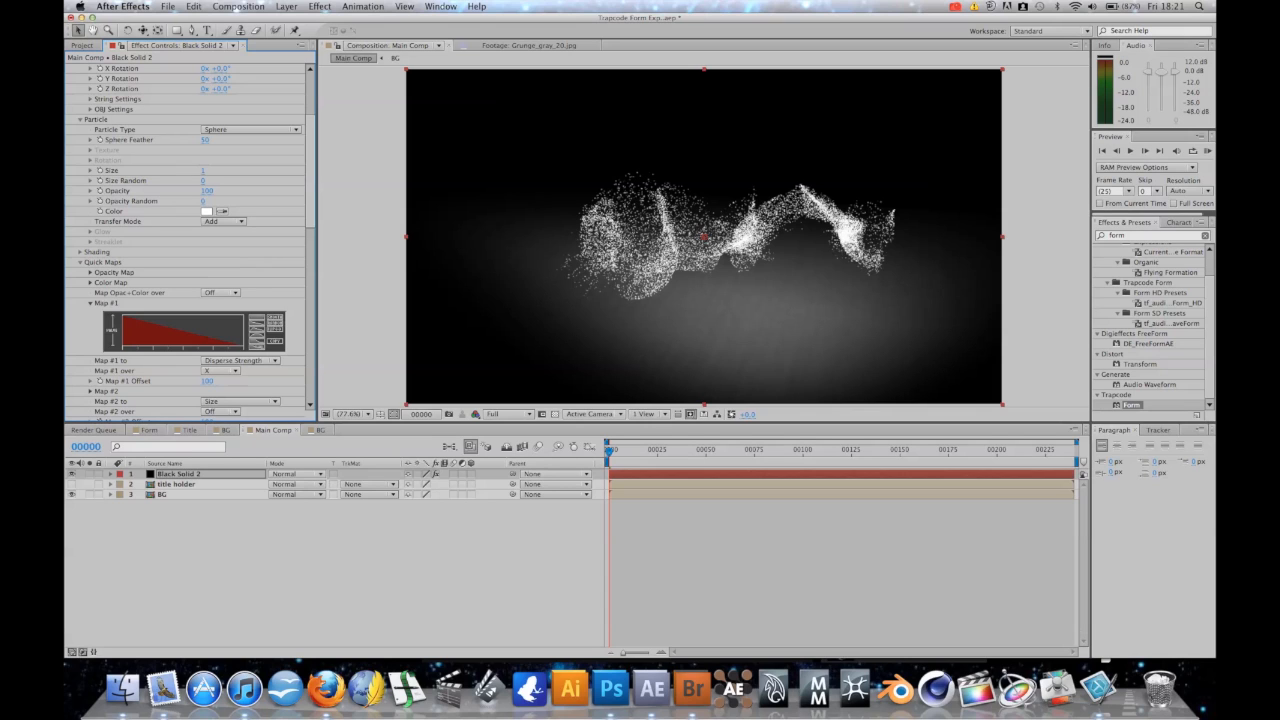
left_click(275, 329)
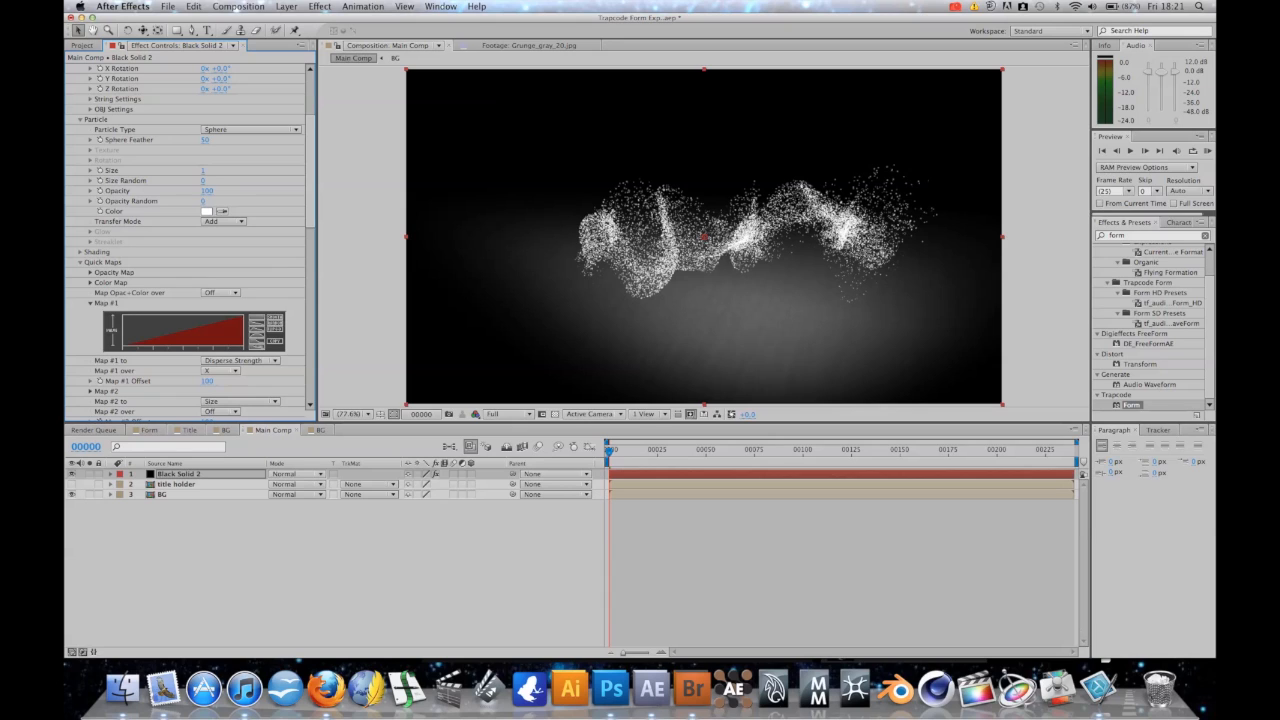
left_click(275, 329)
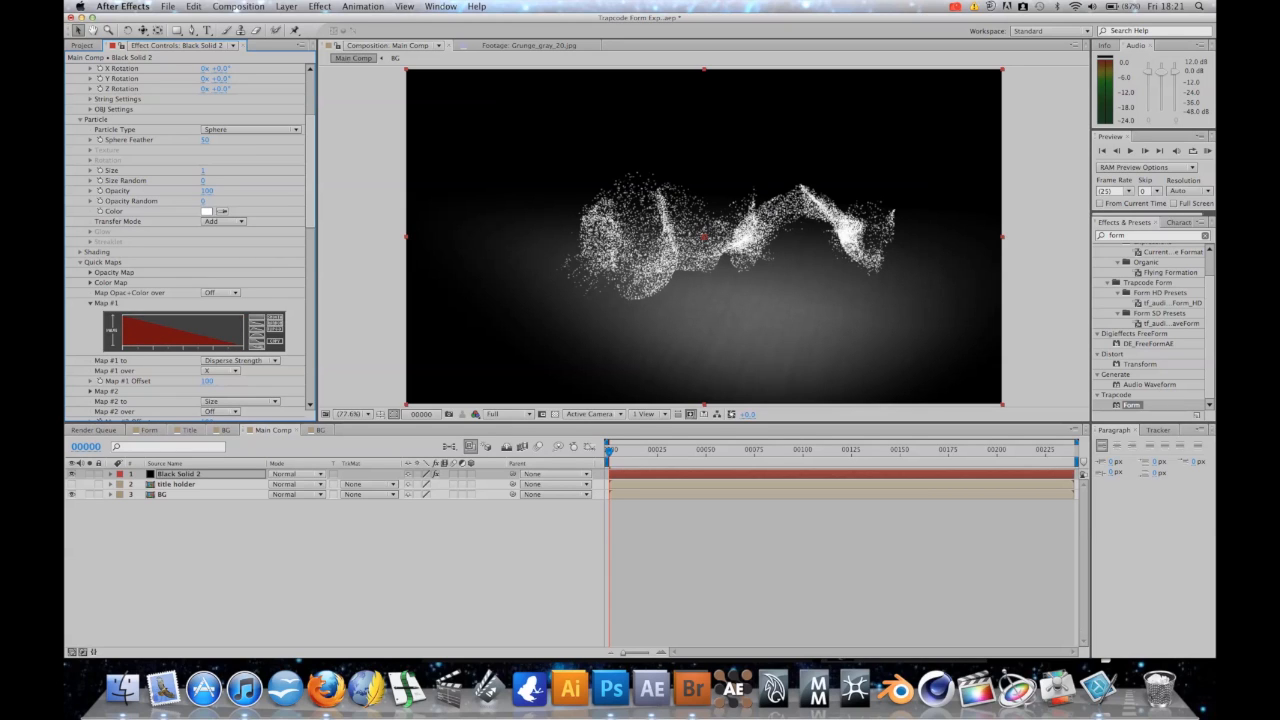
- Assign Form's Map #2 to Fractal Strength over the X axis
scroll(190, 243, "down", 3)
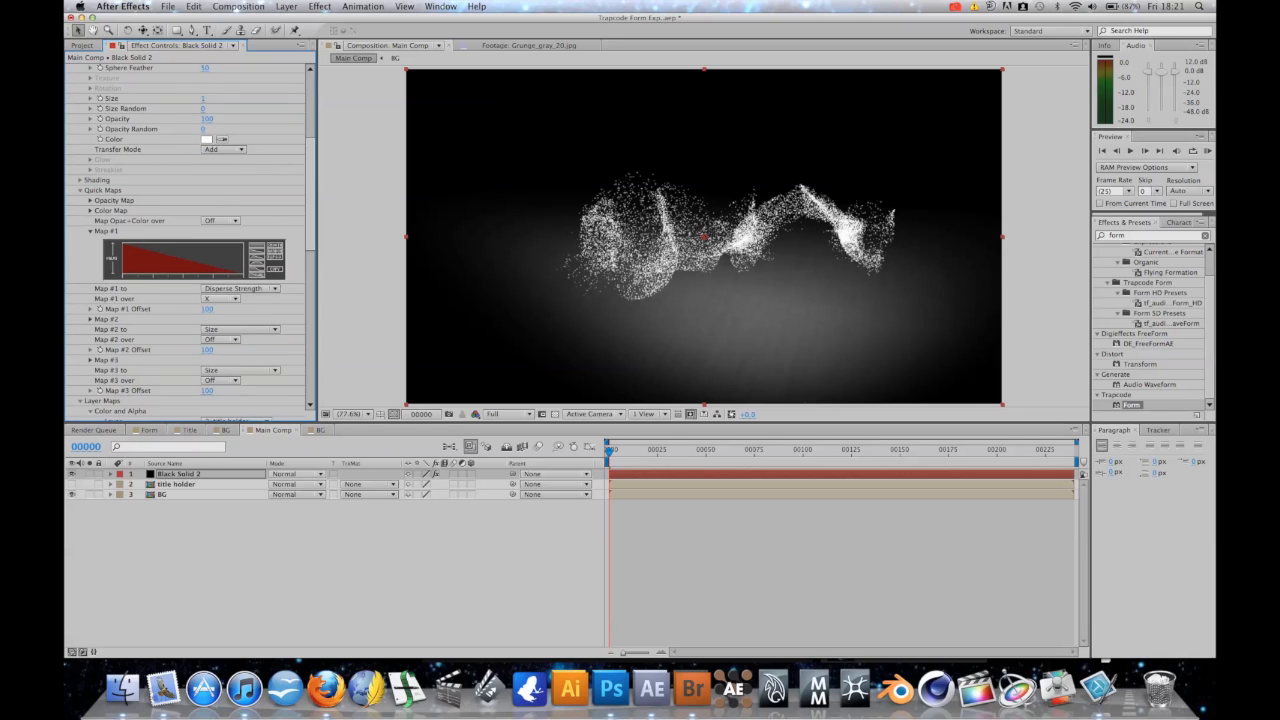
left_click(240, 329)
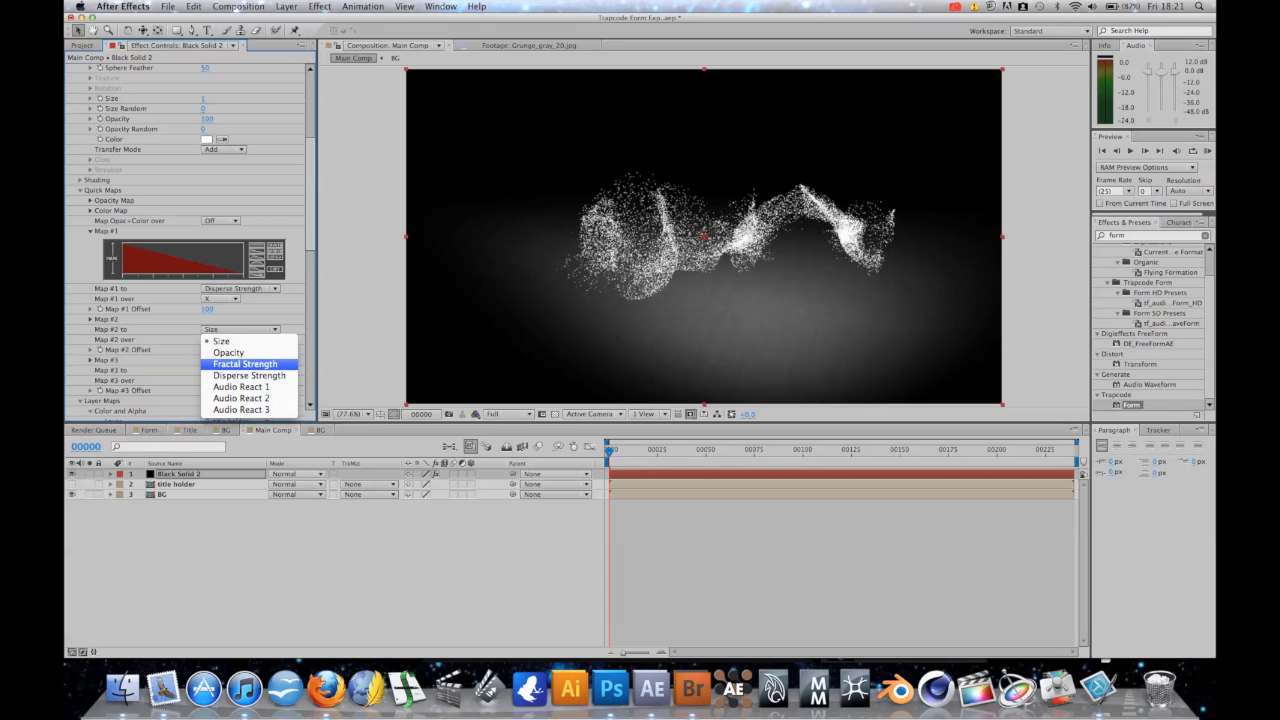
left_click(245, 363)
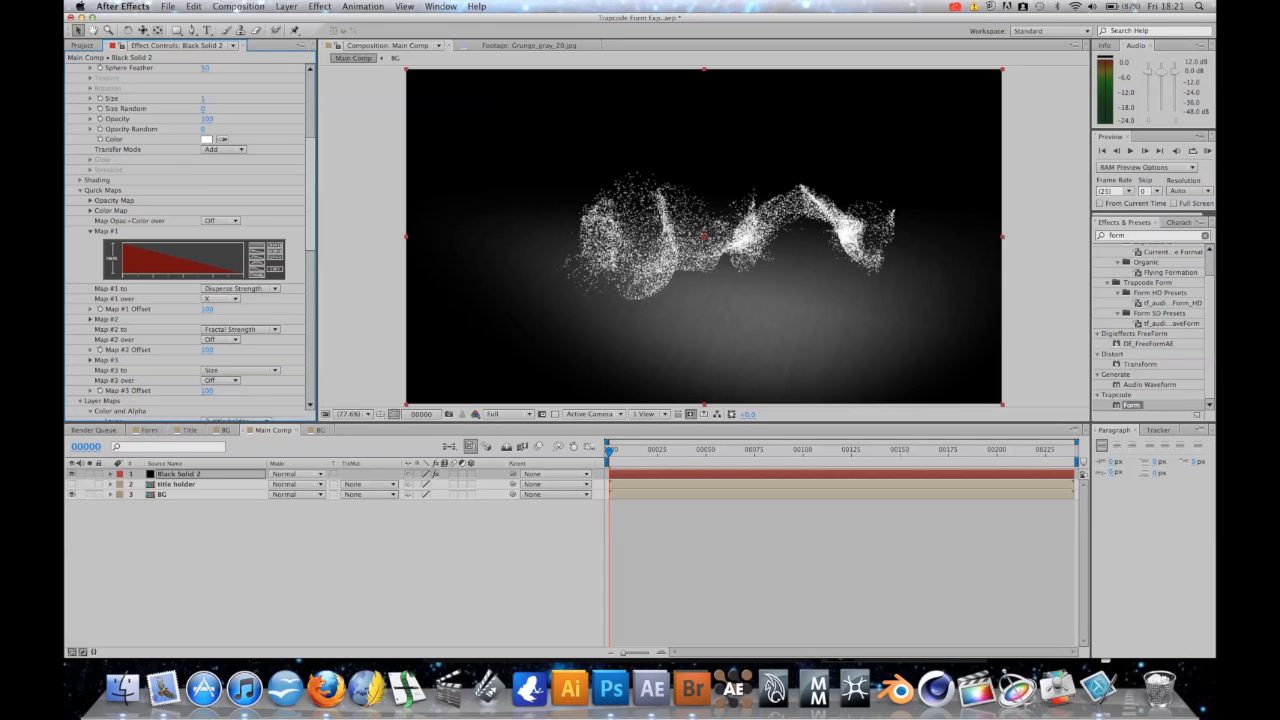
left_click(221, 339)
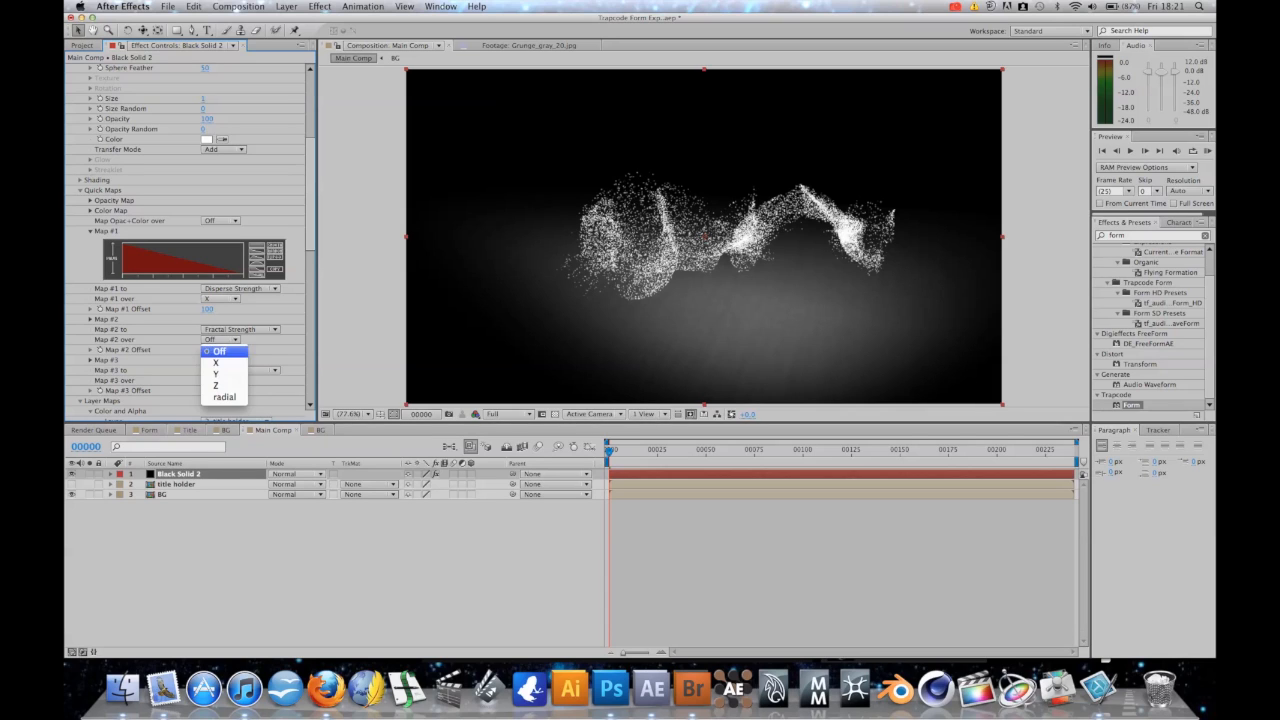
left_click(215, 357)
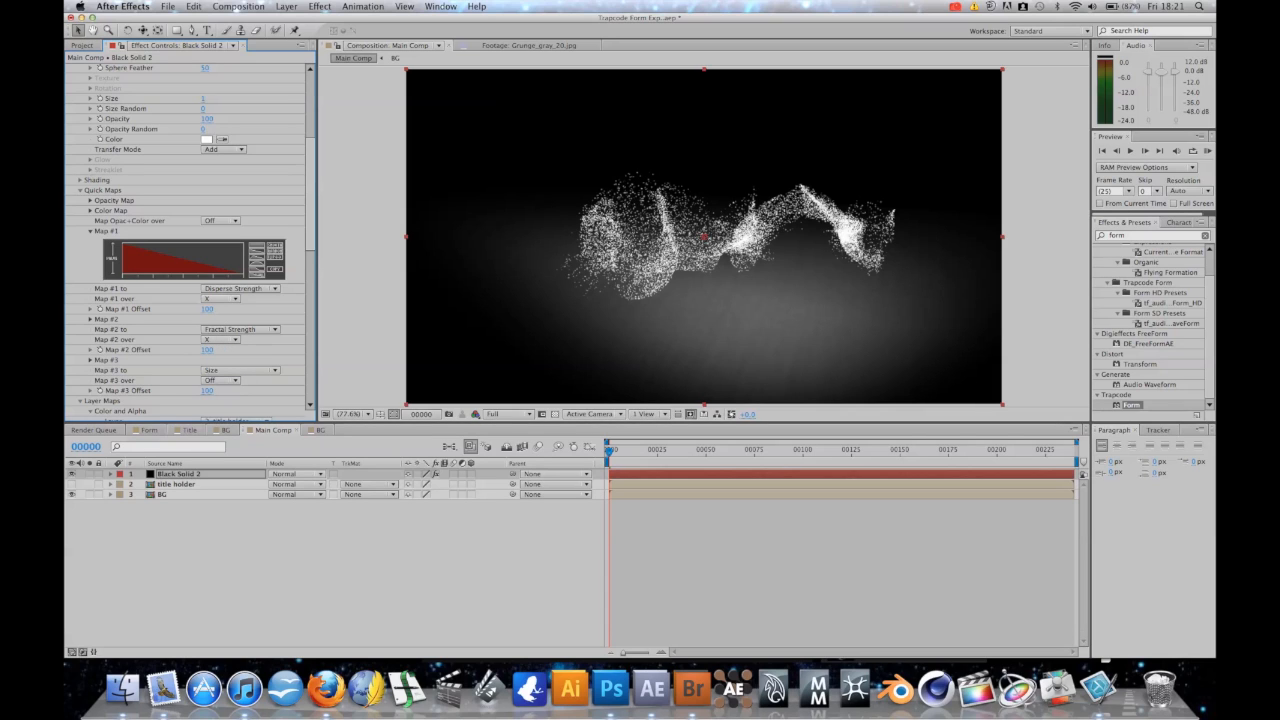
- Shape Form's Map #2 curve as the same falling linear ramp and check the particles at frame 25
left_click(91, 320)
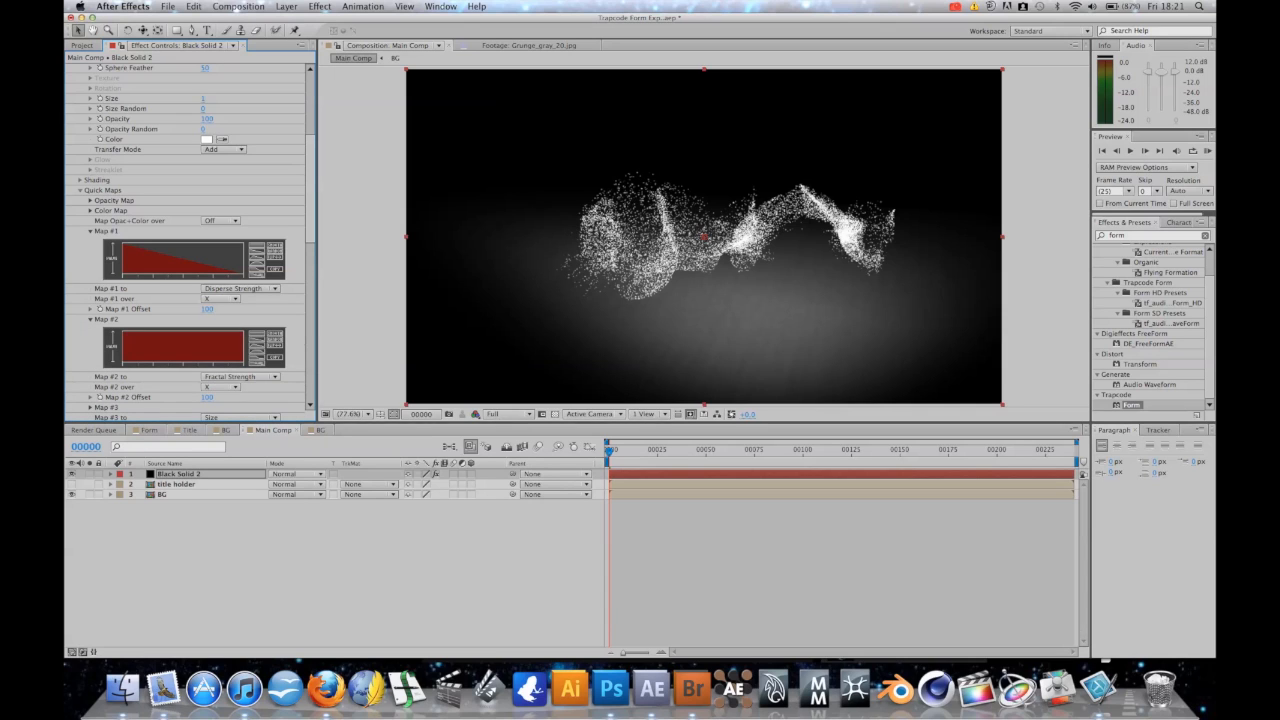
left_click(257, 341)
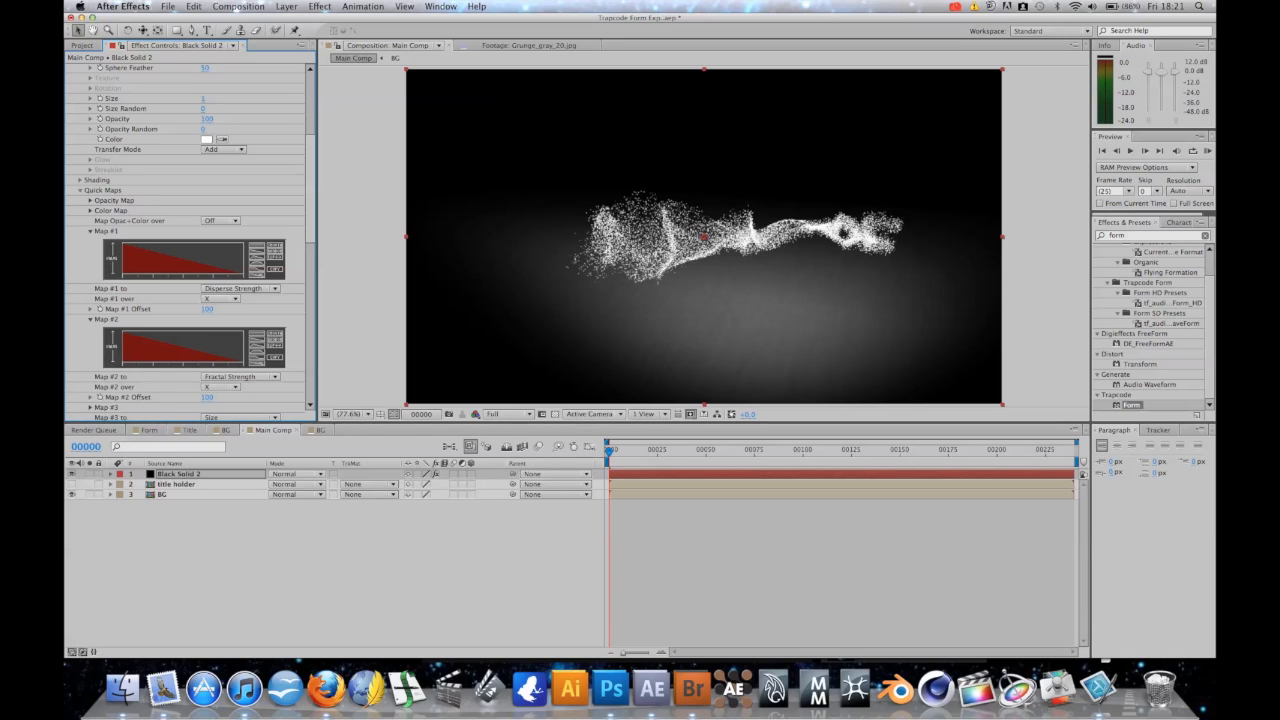
left_click_drag(609, 453, 657, 452)
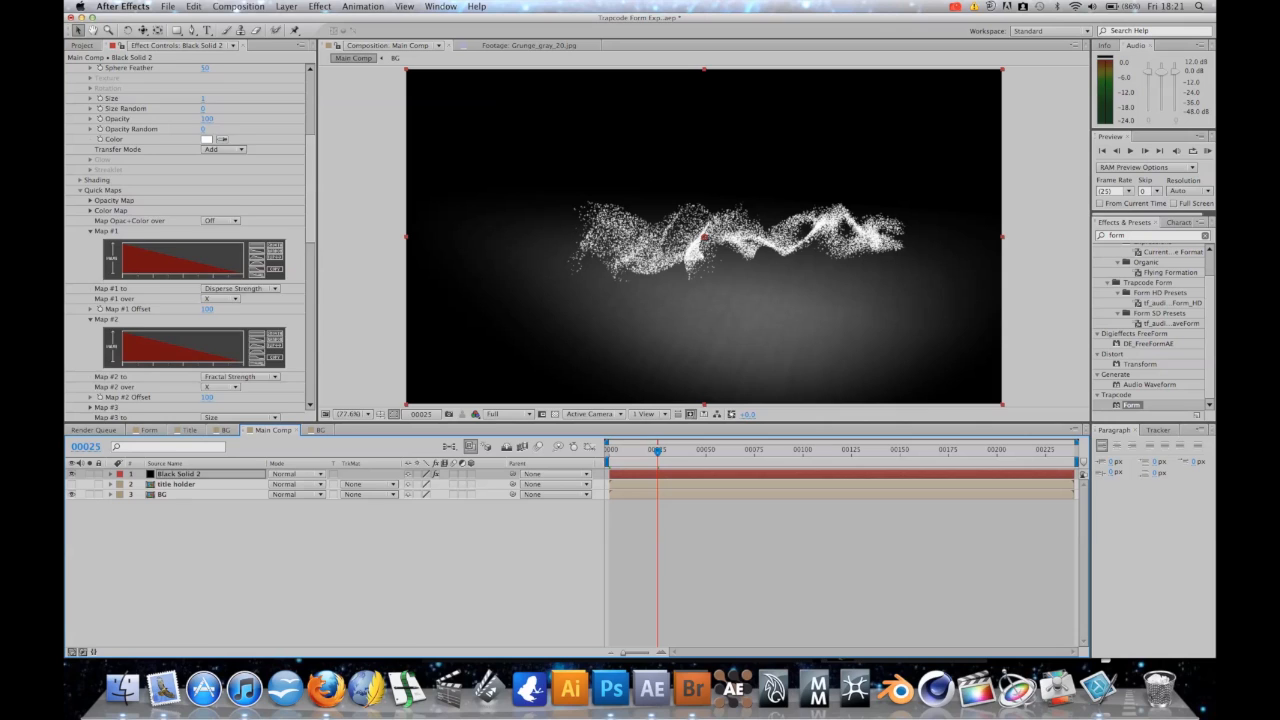
- Rename the Black Solid 2 layer as Form and return to the first frame
scroll(185, 240, "down", 3)
key("Return")
type("Form")
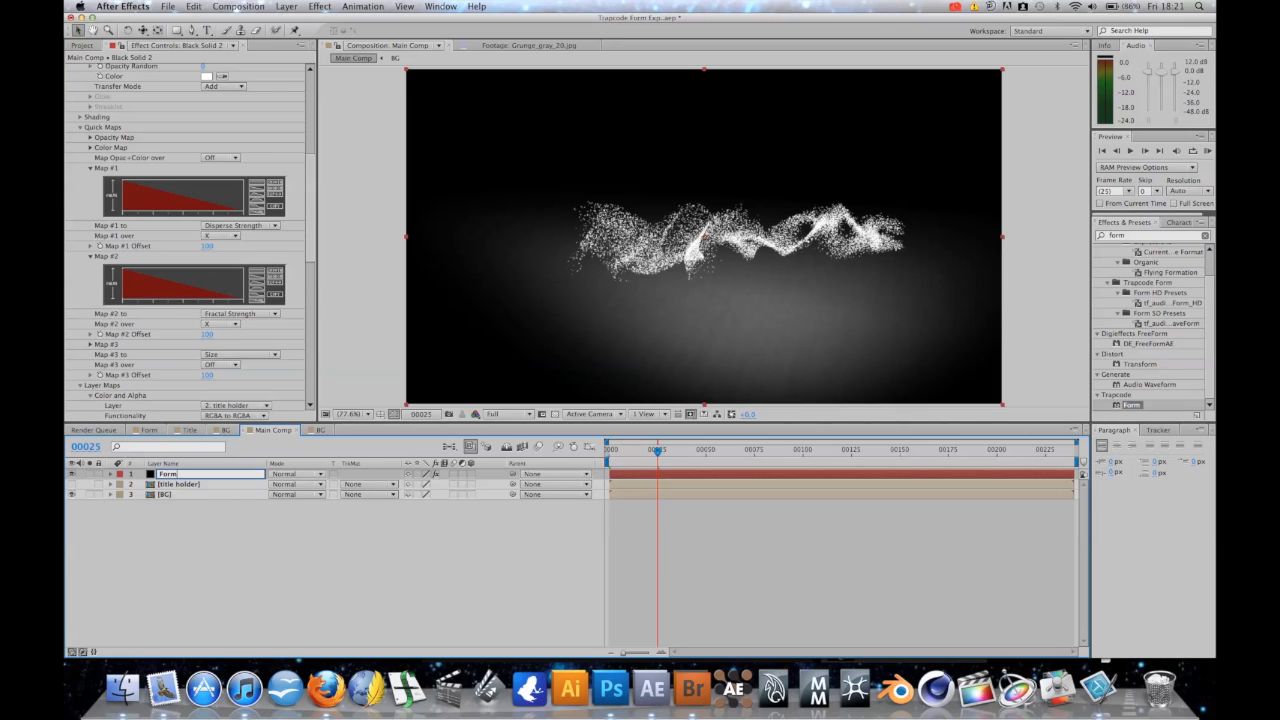
key("Return")
key("Home")
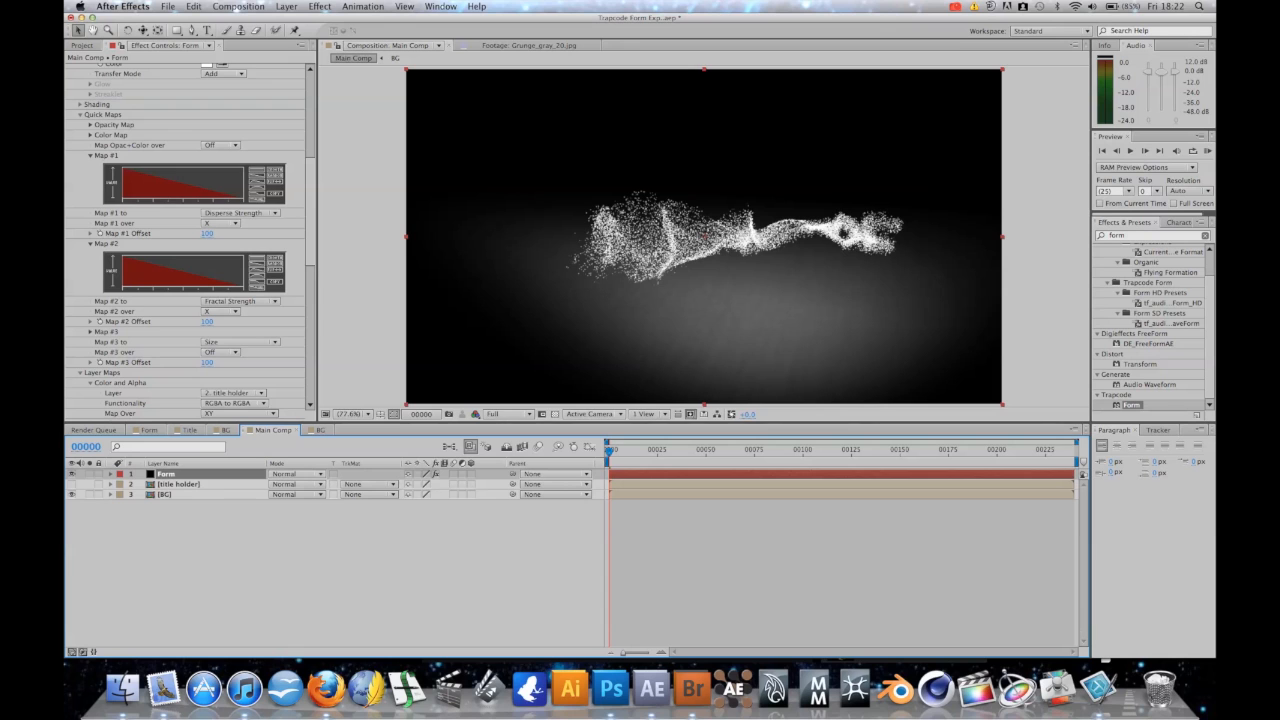
- Pre-compose the Form layer into a new composition named Form, moving all attributes into it
left_click(286, 6)
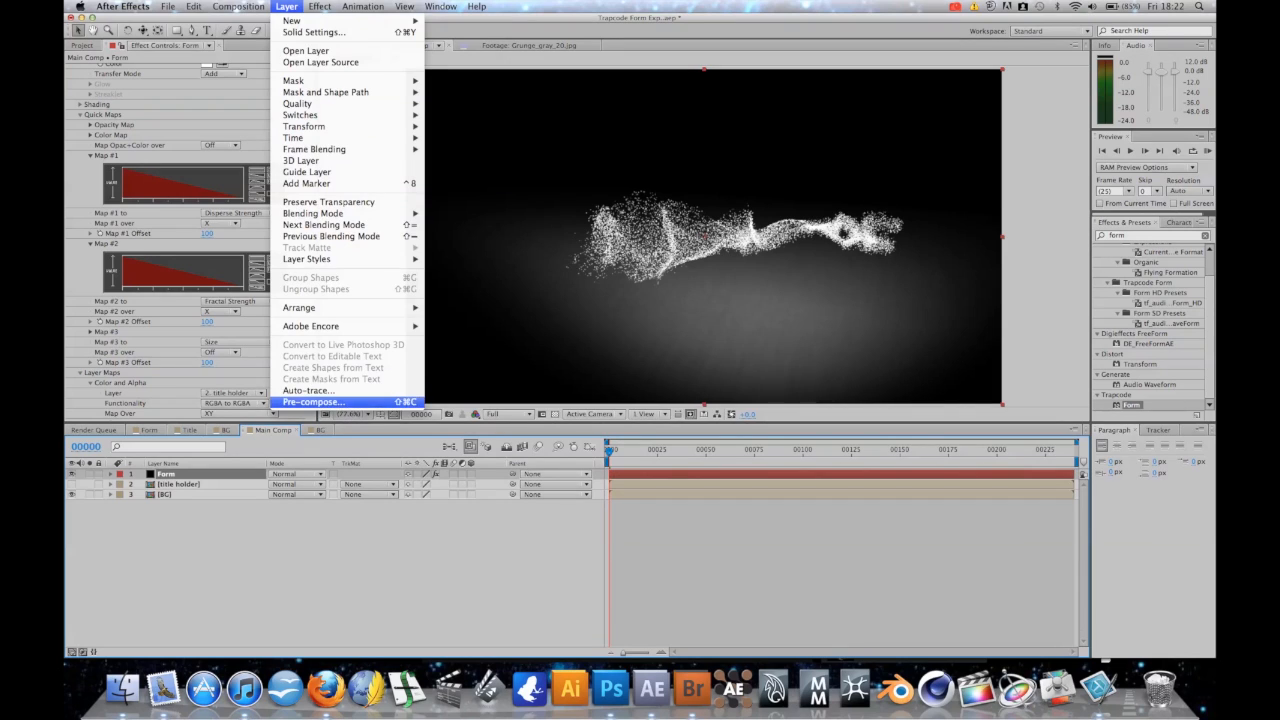
left_click(312, 401)
left_click(539, 338)
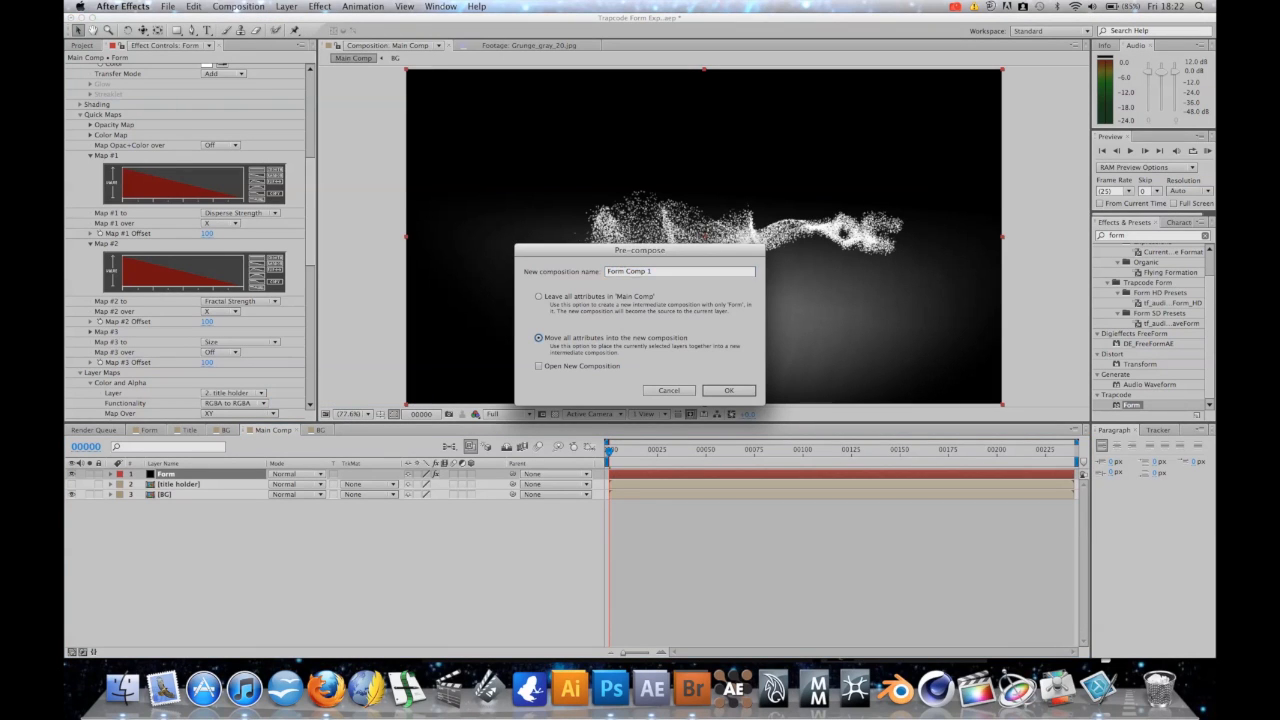
triple_click(636, 272)
type("Form")
key("Return")
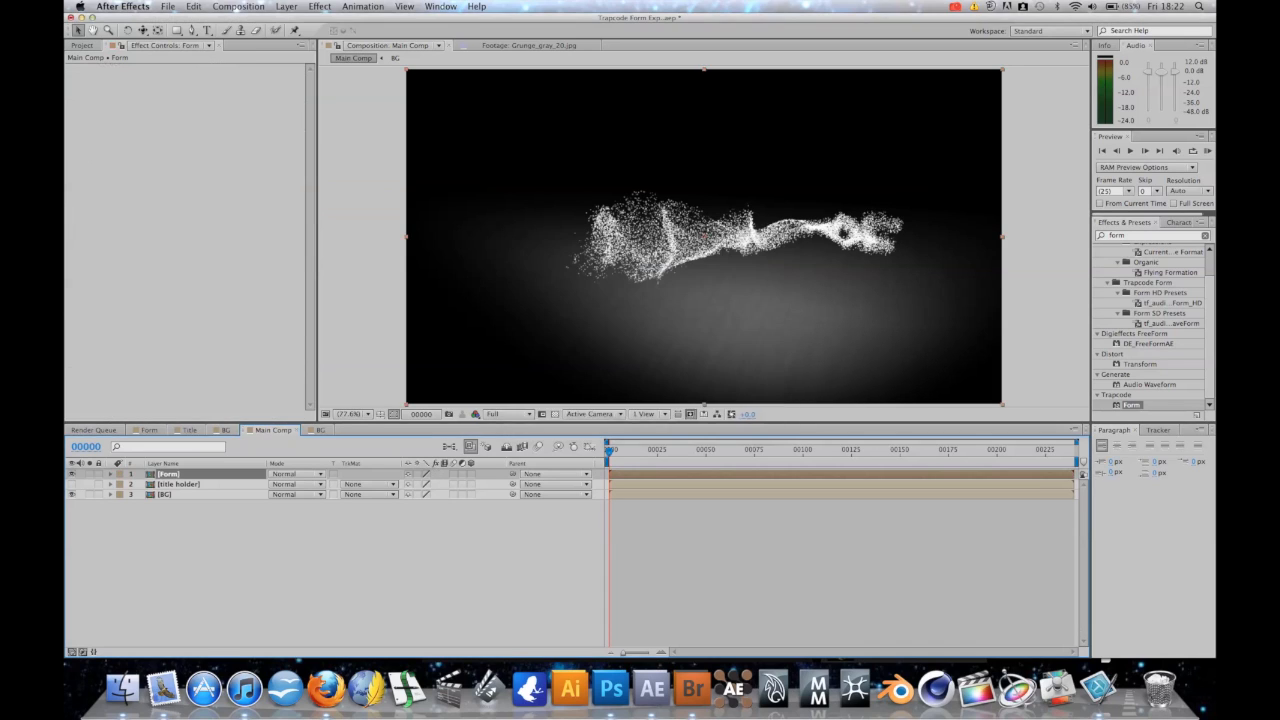
- Open the Form pre-composition and select its Form particle layer
double_click(169, 474)
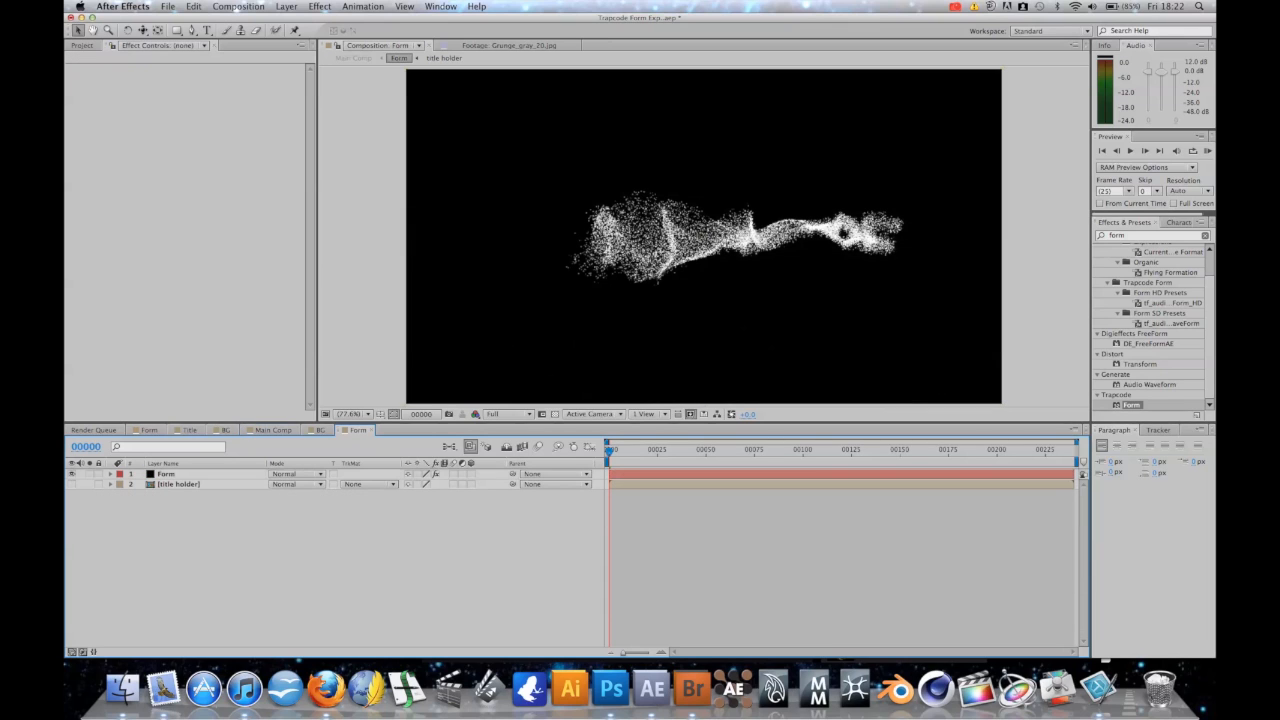
left_click(168, 474)
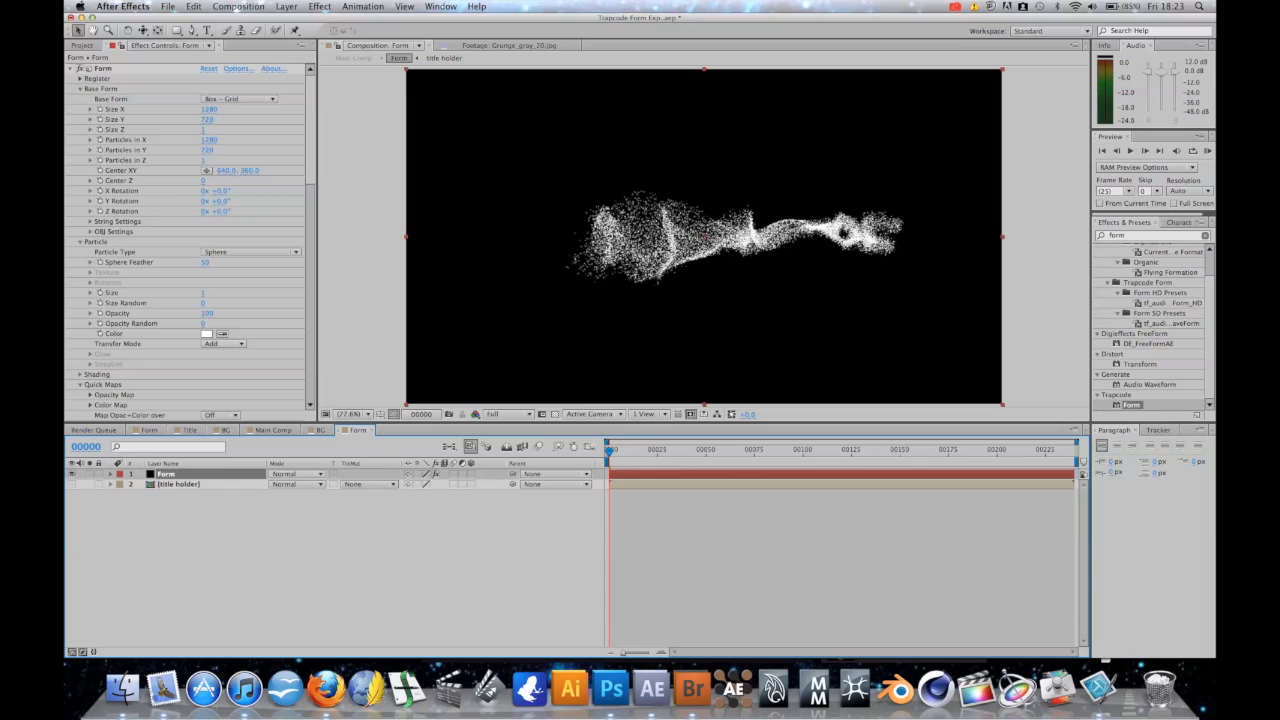
left_click(210, 550)
left_click(178, 484)
left_click(168, 474)
- Set a Map #1 Offset keyframe with a value of 0 at frame 25 on the Form layer
scroll(185, 240, "down", 10)
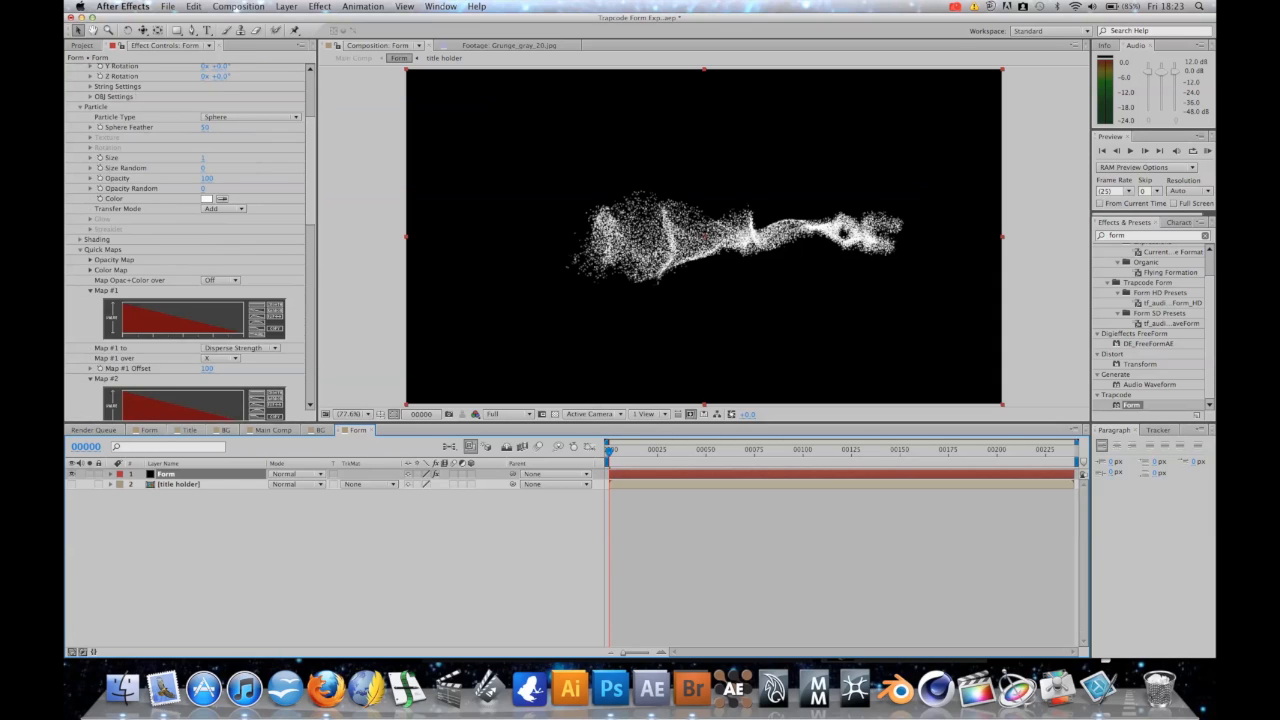
scroll(185, 240, "up", 3)
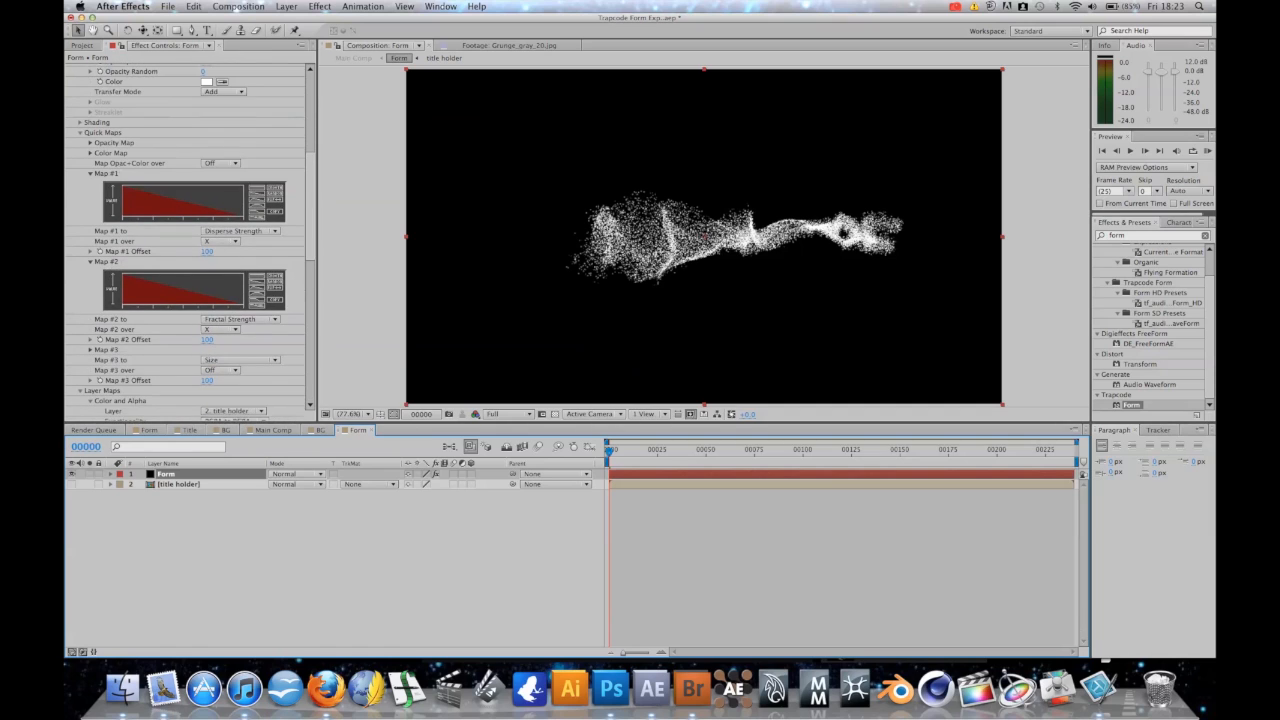
left_click(183, 204)
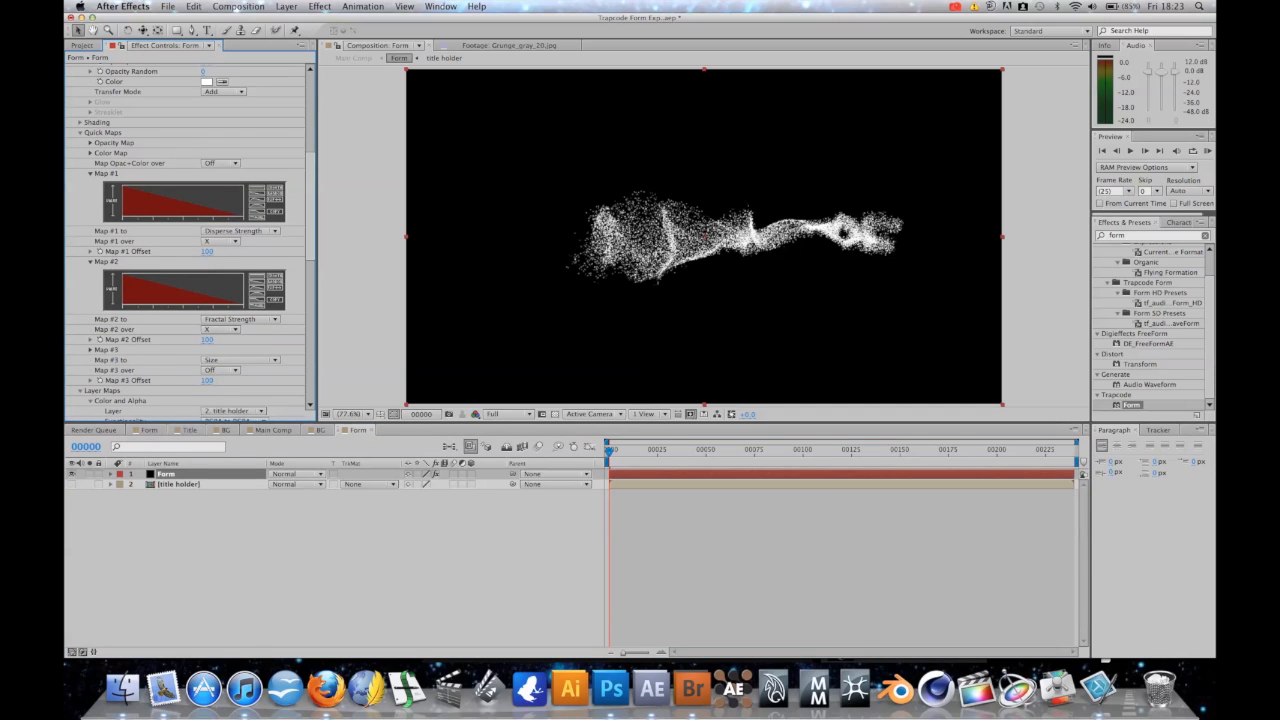
left_click(110, 474)
left_click(657, 451)
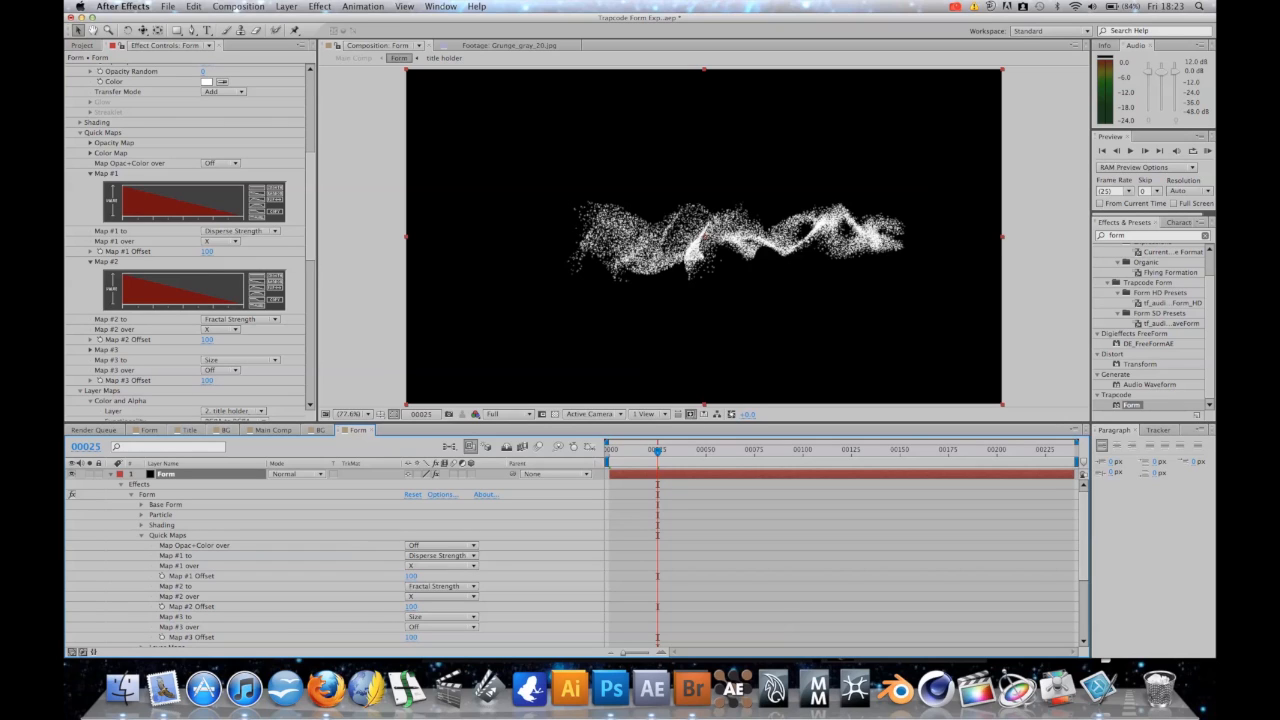
left_click(100, 252)
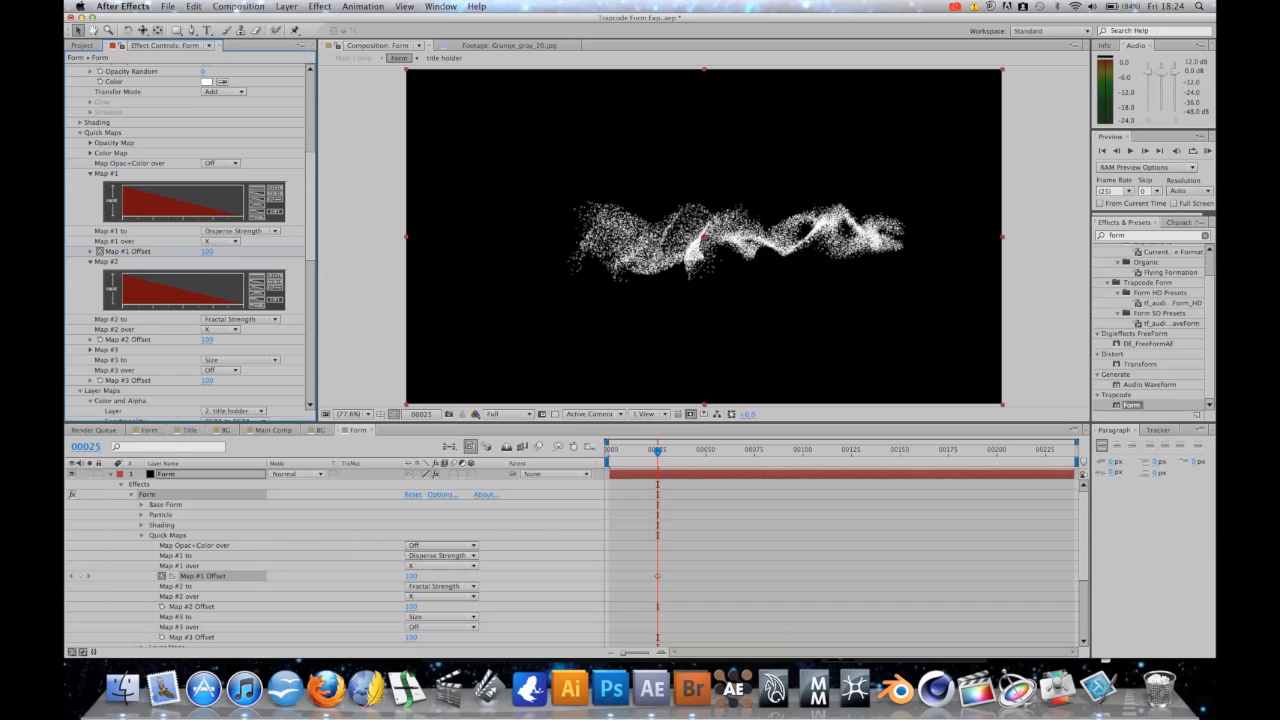
left_click(207, 252)
type("0")
key("Return")
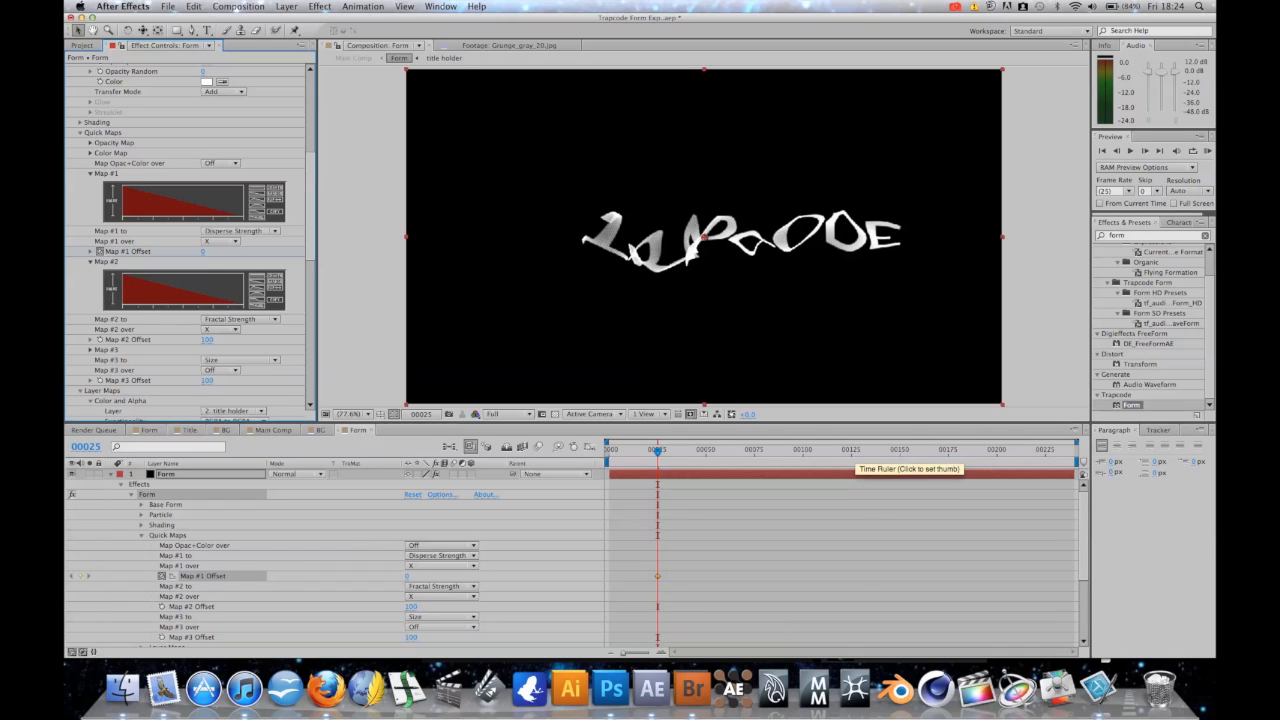
- Set Map #1 Offset to 200 at frame 125 as a second keyframe
left_click(851, 451)
left_click(204, 251)
type("200")
key("Return")
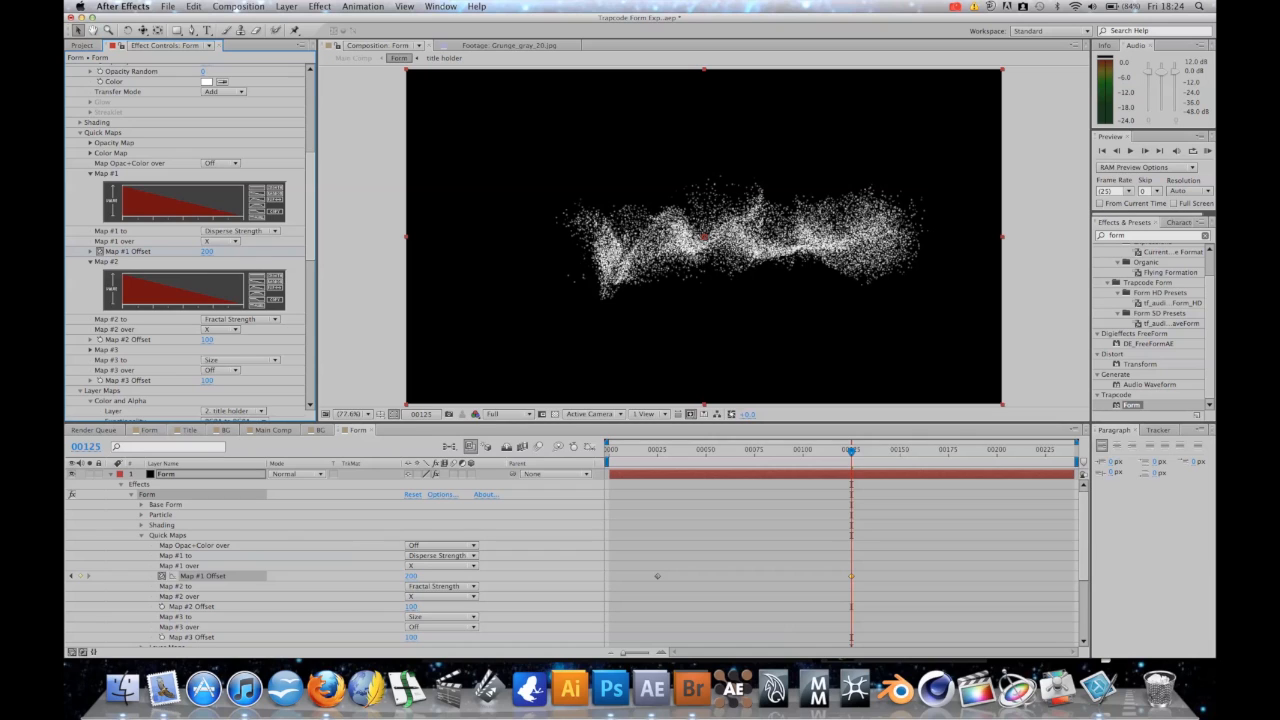
- Time-reverse the two Map #1 Offset keyframes at frames 25 and 125 on the Form layer
mouse_move(851, 452)
left_mouse_down()
mouse_move(648, 452)
mouse_move(851, 452)
left_mouse_up()
left_click_drag(870, 568, 654, 582)
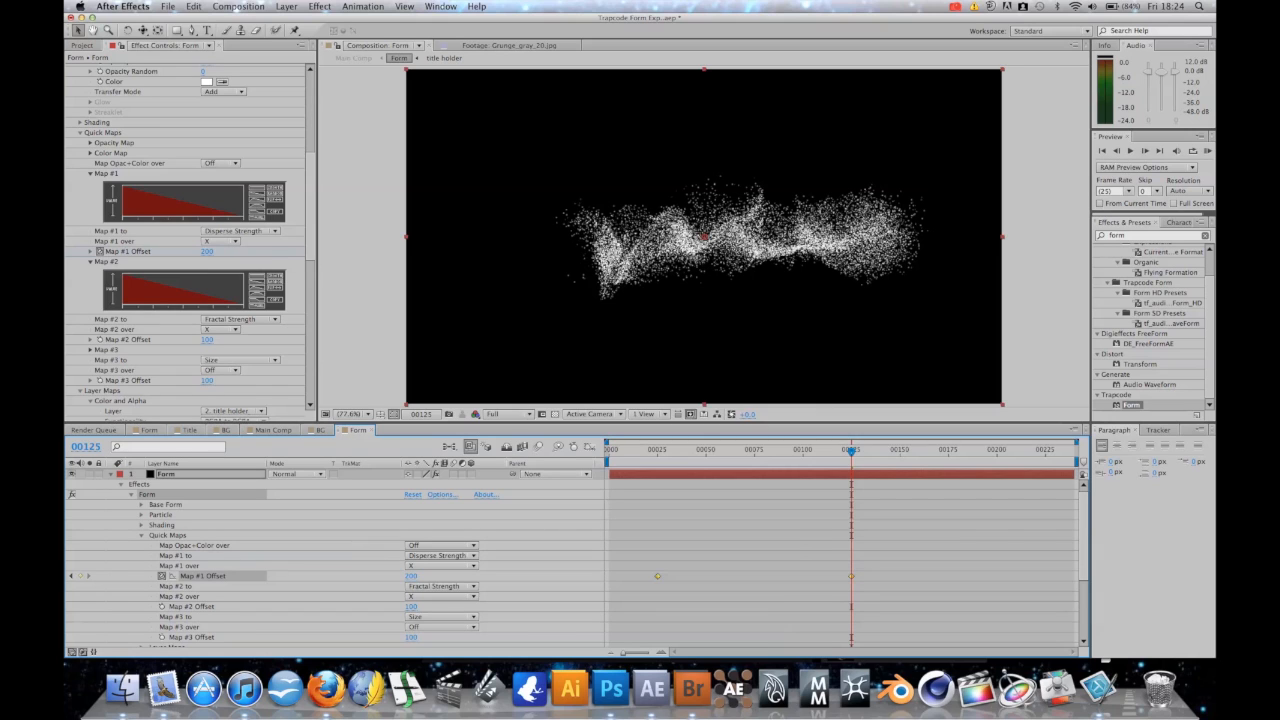
right_click(657, 576)
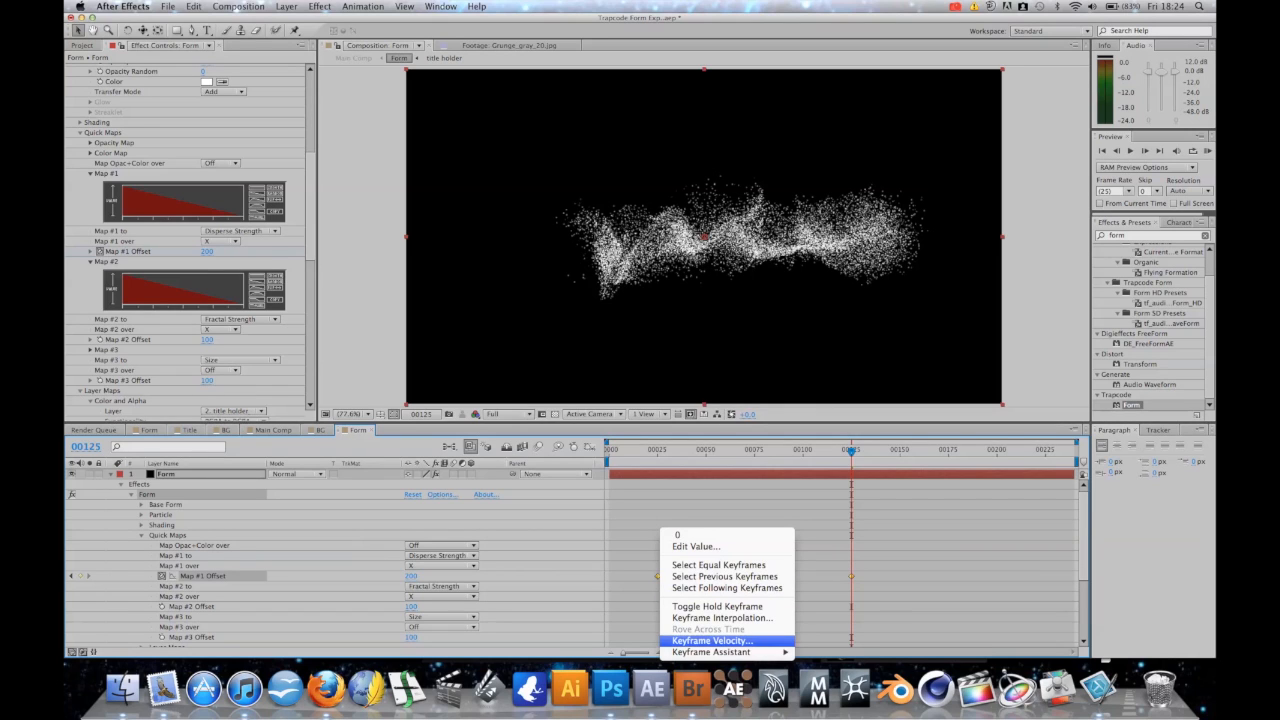
mouse_move(711, 652)
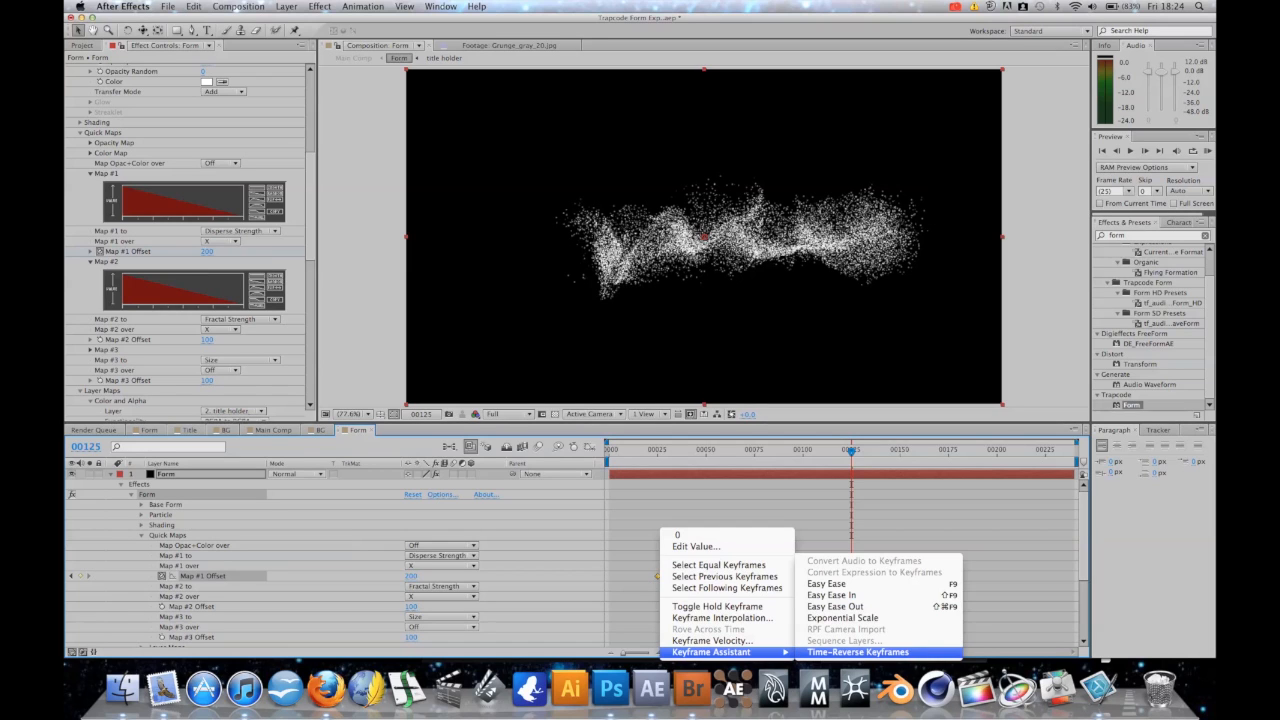
left_click(858, 652)
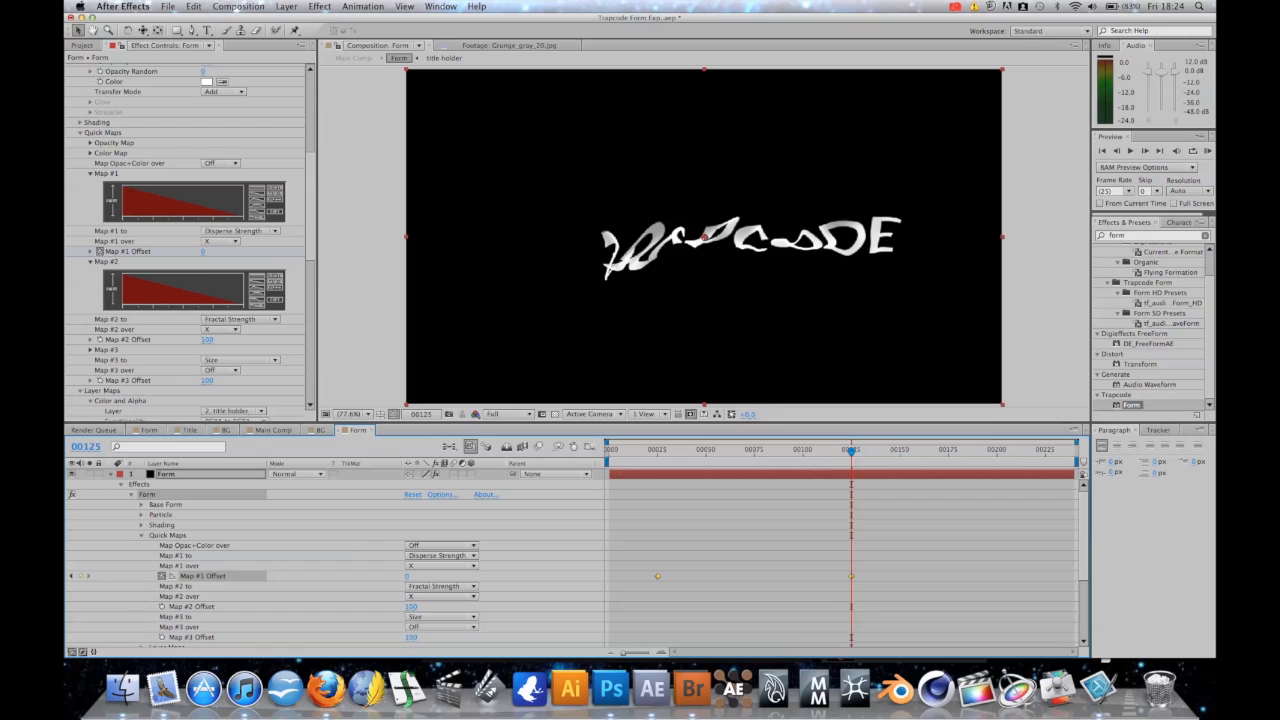
key("Page_Up")
left_click_drag(850, 451, 656, 451)
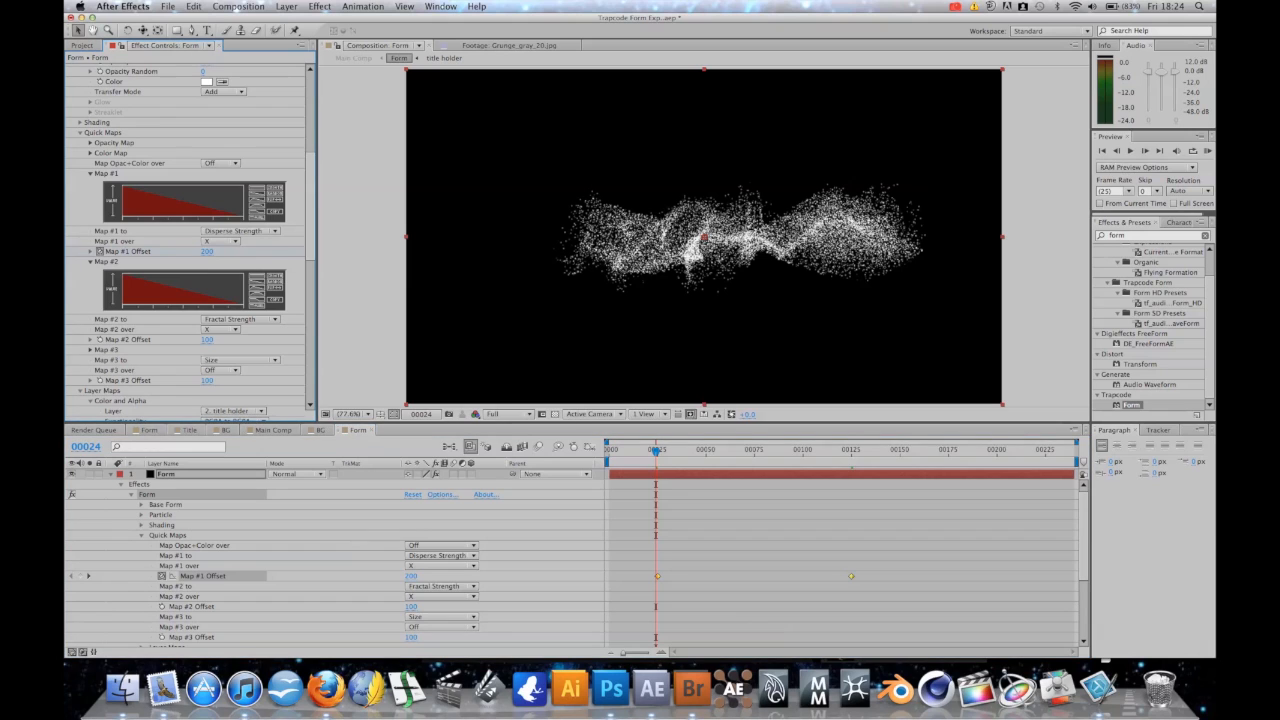
- Add an expression to Map #2 Offset that links it to the Form effect's Map #1 Offset
left_click(100, 339, "alt")
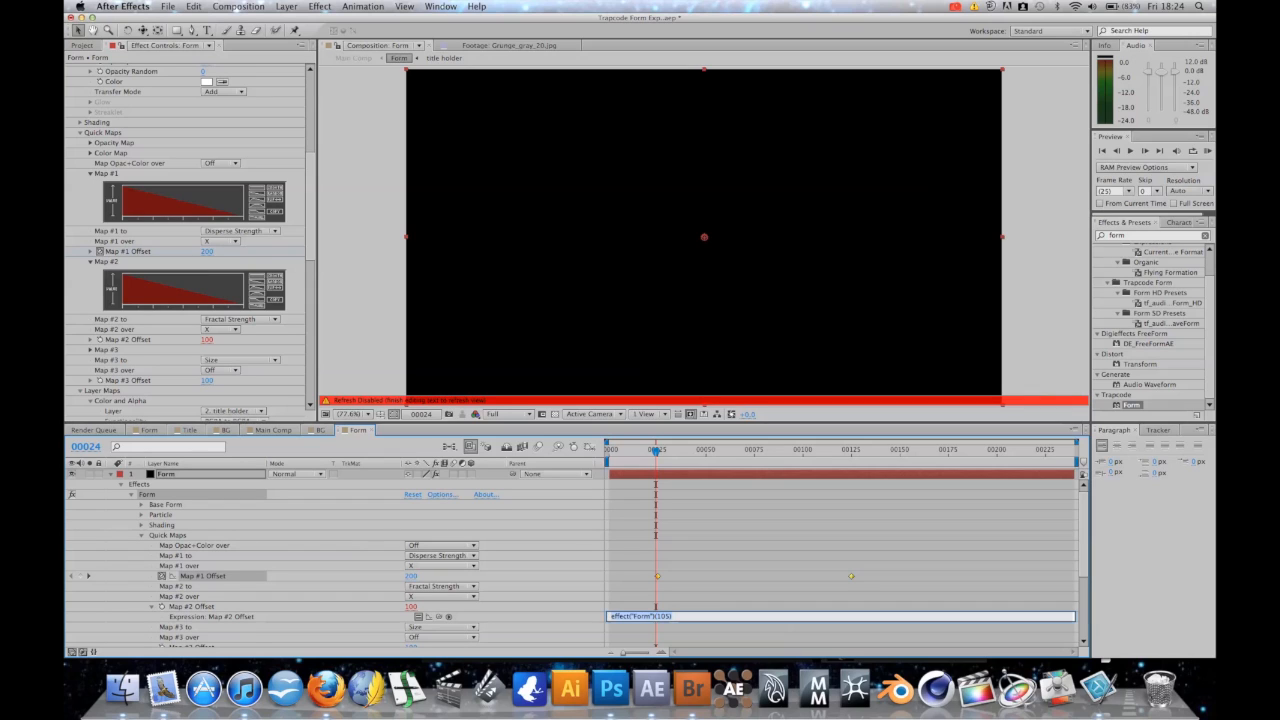
left_click_drag(439, 617, 210, 576)
left_click(740, 597)
key("k")
key("k")
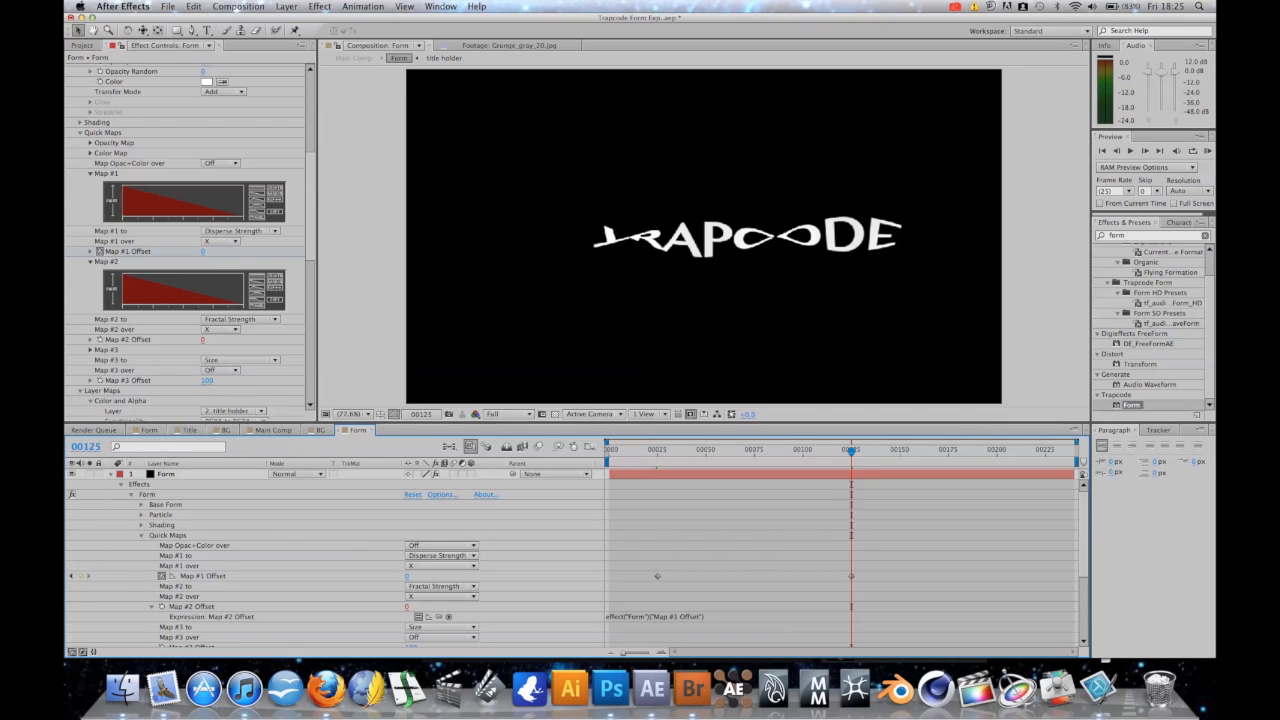
- Assign Map #3 to Opacity and apply it over X
scroll(190, 240, "down", 3)
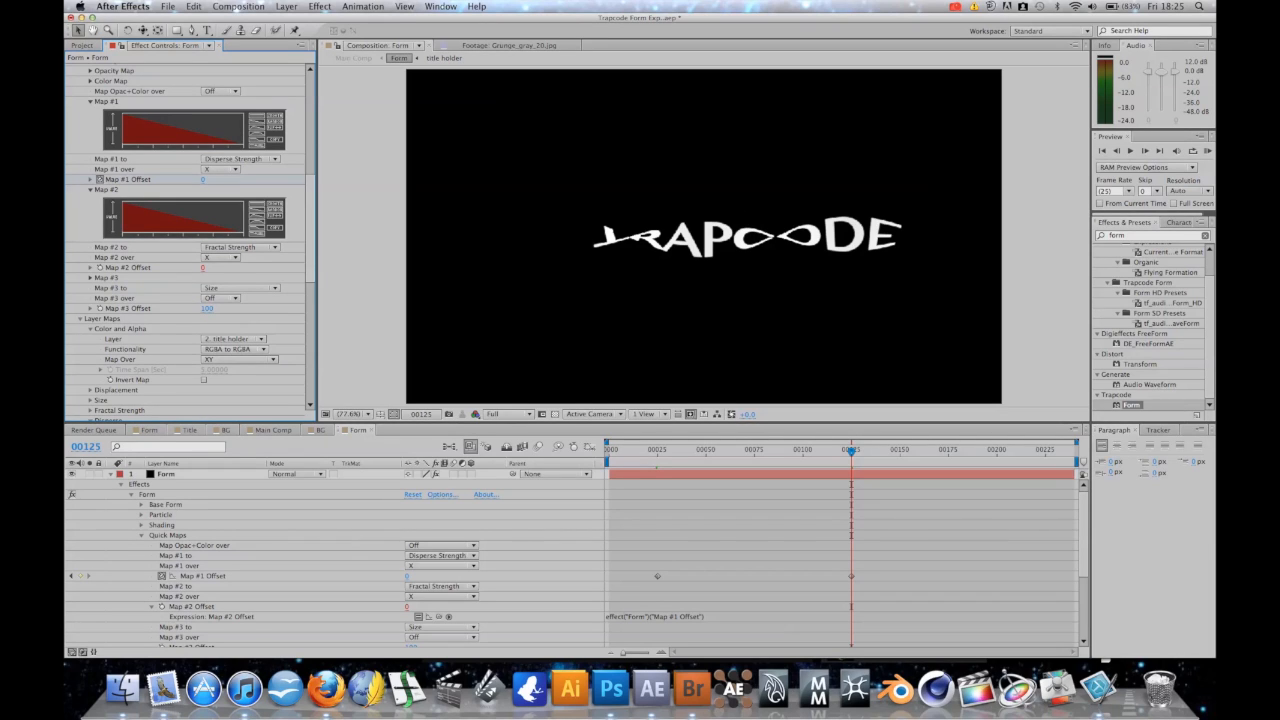
left_click(240, 288)
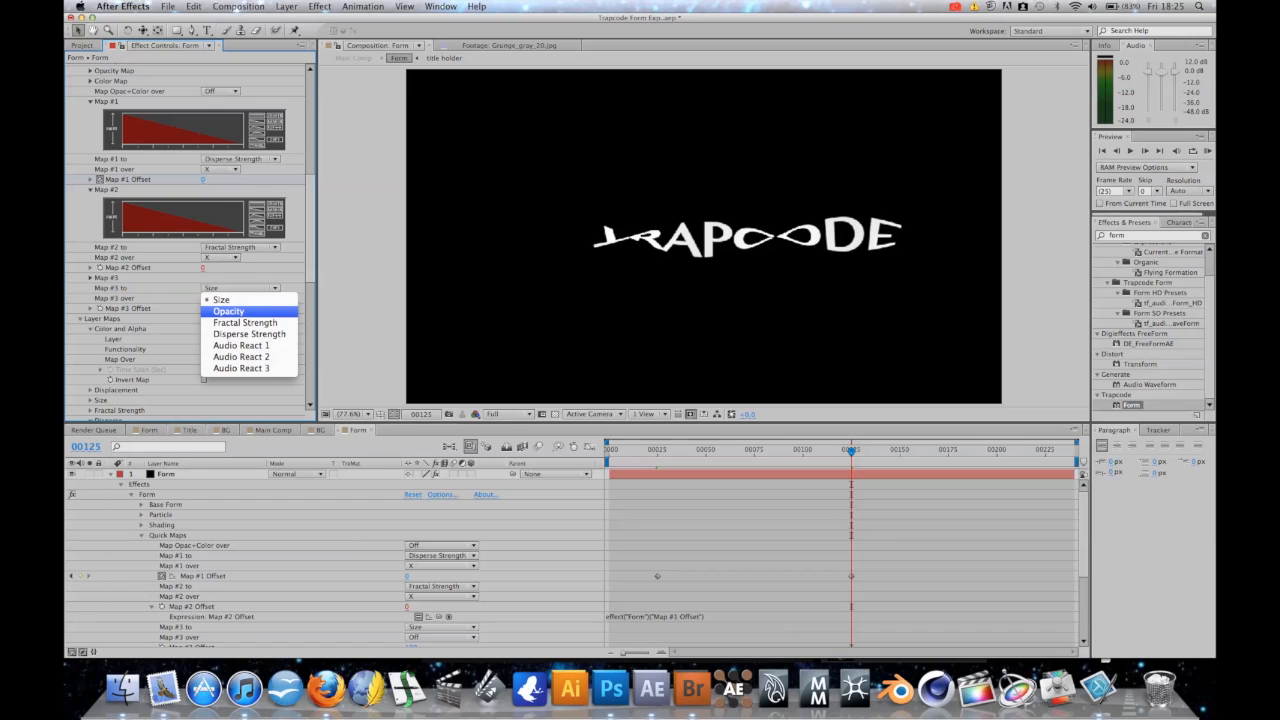
left_click(228, 311)
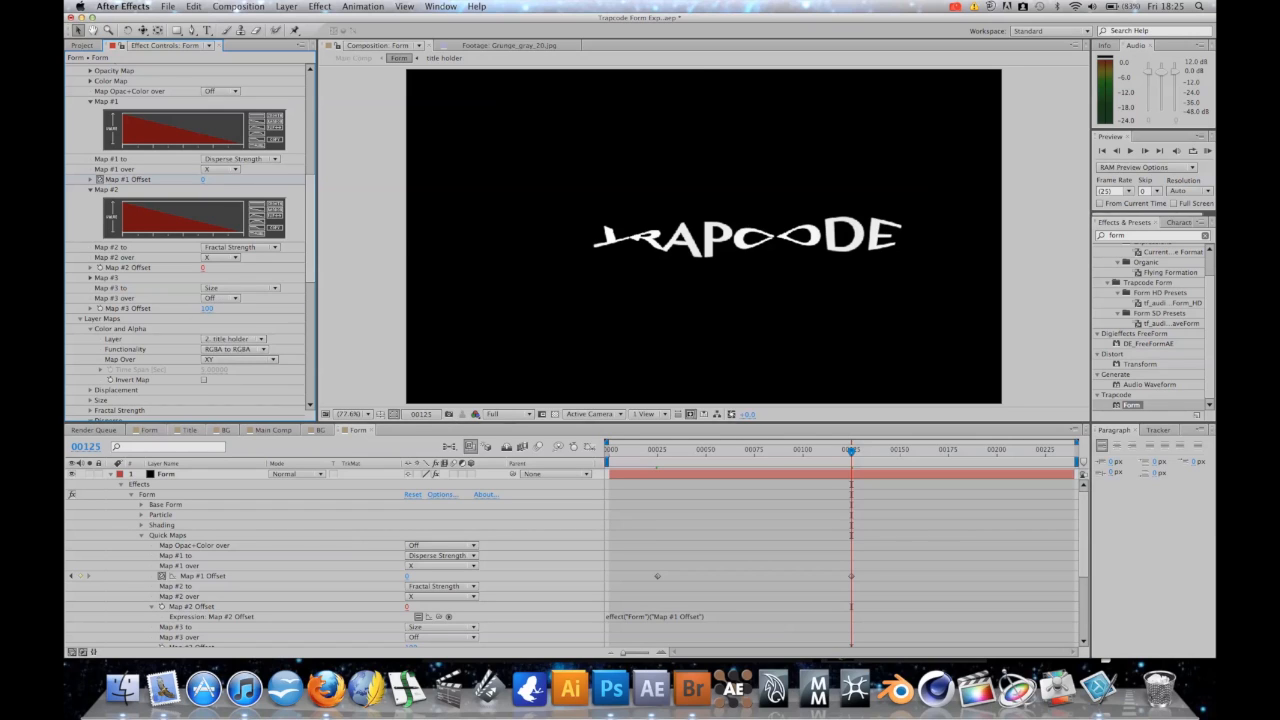
left_click(220, 298)
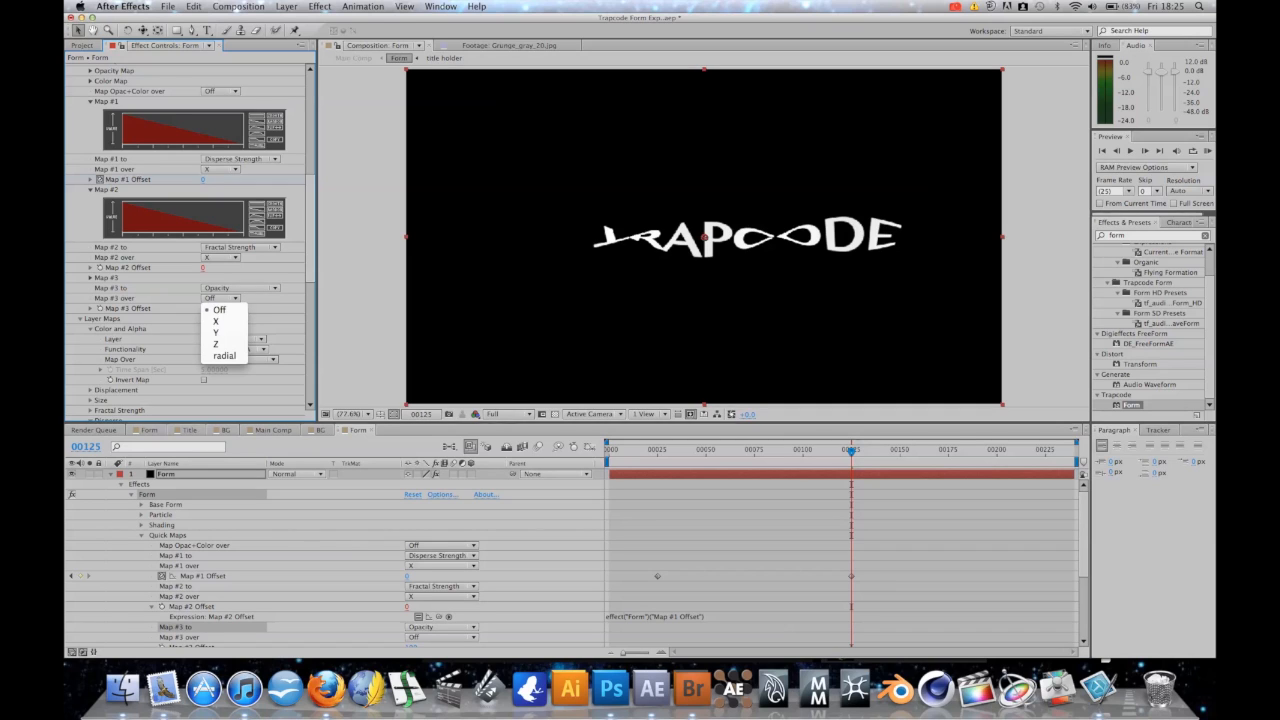
left_click(215, 317)
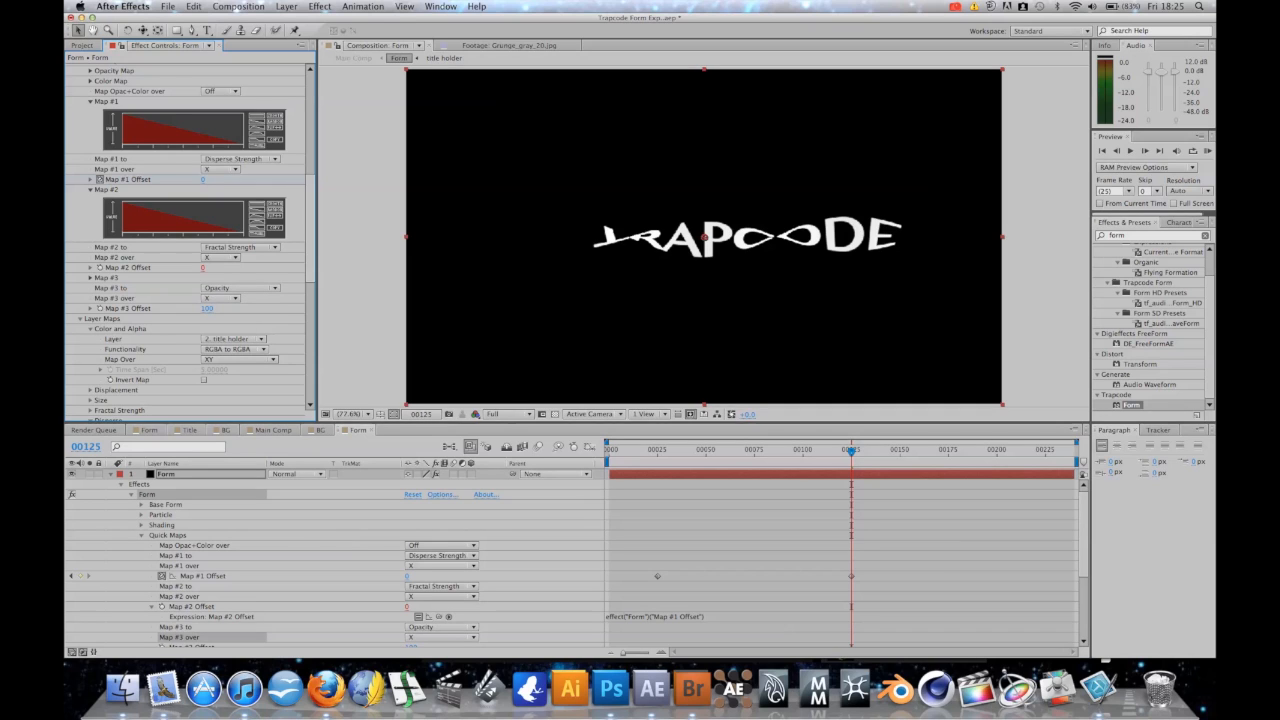
- Review the particle dispersion by moving back through the animation from frame 125 to frame 23
left_click_drag(852, 452, 681, 452)
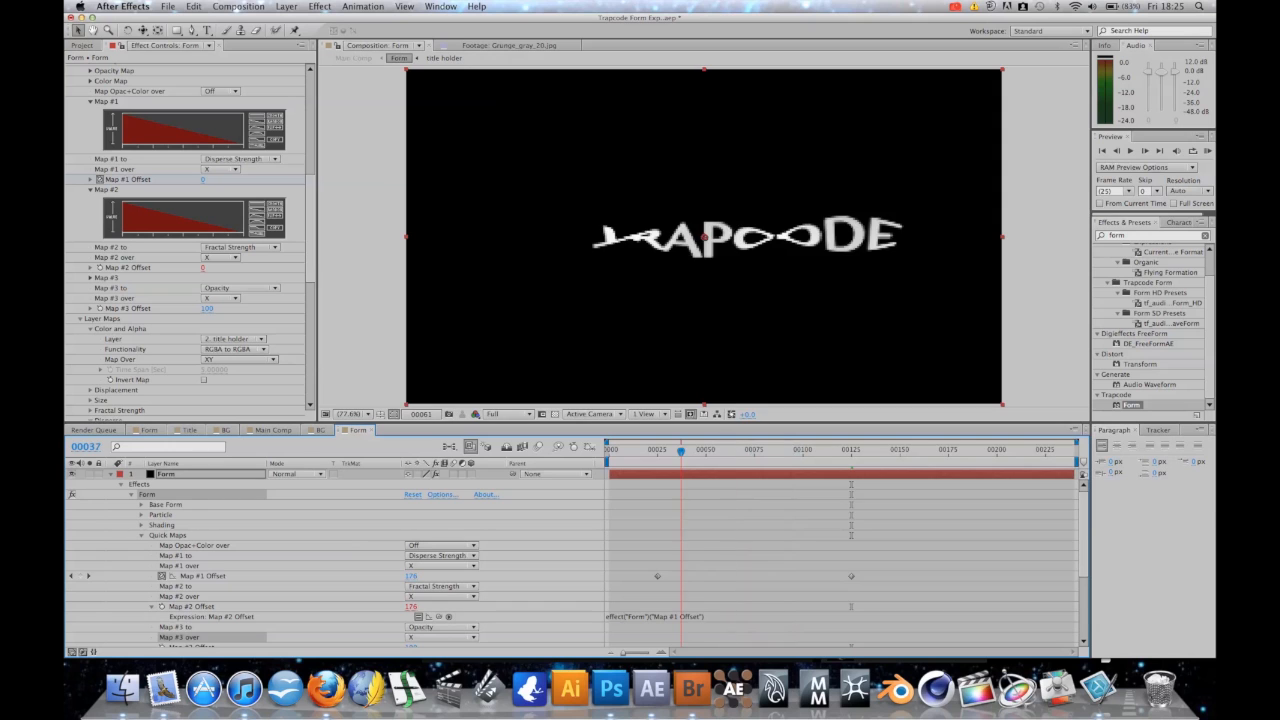
key("Page_Up")
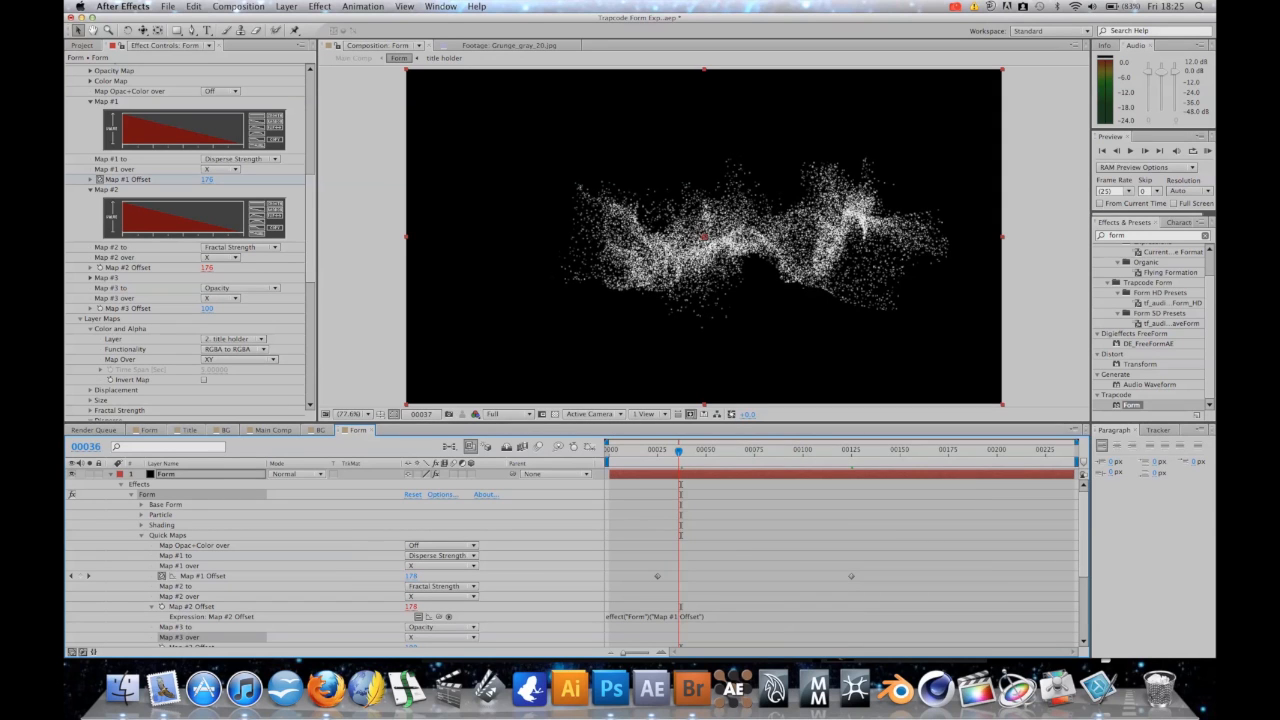
key("Page_Up")
key("Page_Up")
key("Page_Up")
key("Page_Up")
key("Page_Up")
key("Page_Up")
key("Page_Up")
key("Page_Up")
key("Page_Up")
key("Page_Up")
key("Page_Up")
key("Page_Up")
key("Page_Up")
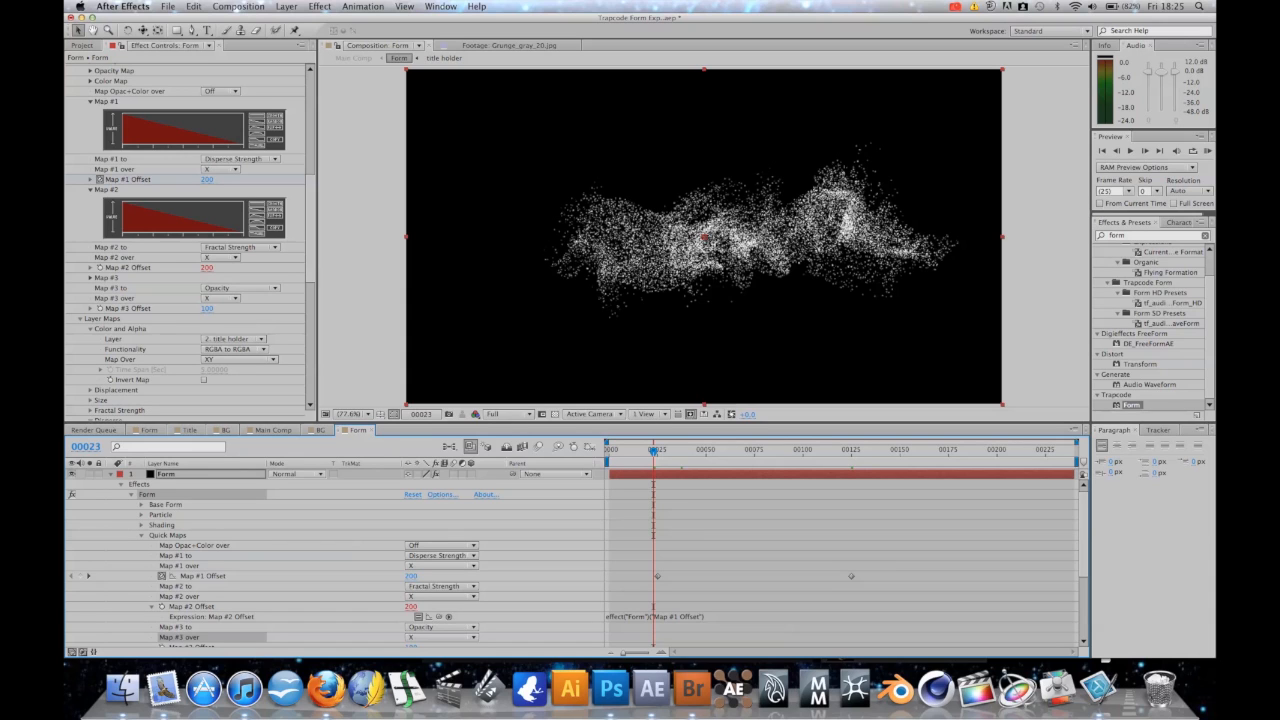
- Give the Map #3 curve a rising ramp preset and add a Map #3 Offset keyframe of 0 at frame 0
left_click(90, 278)
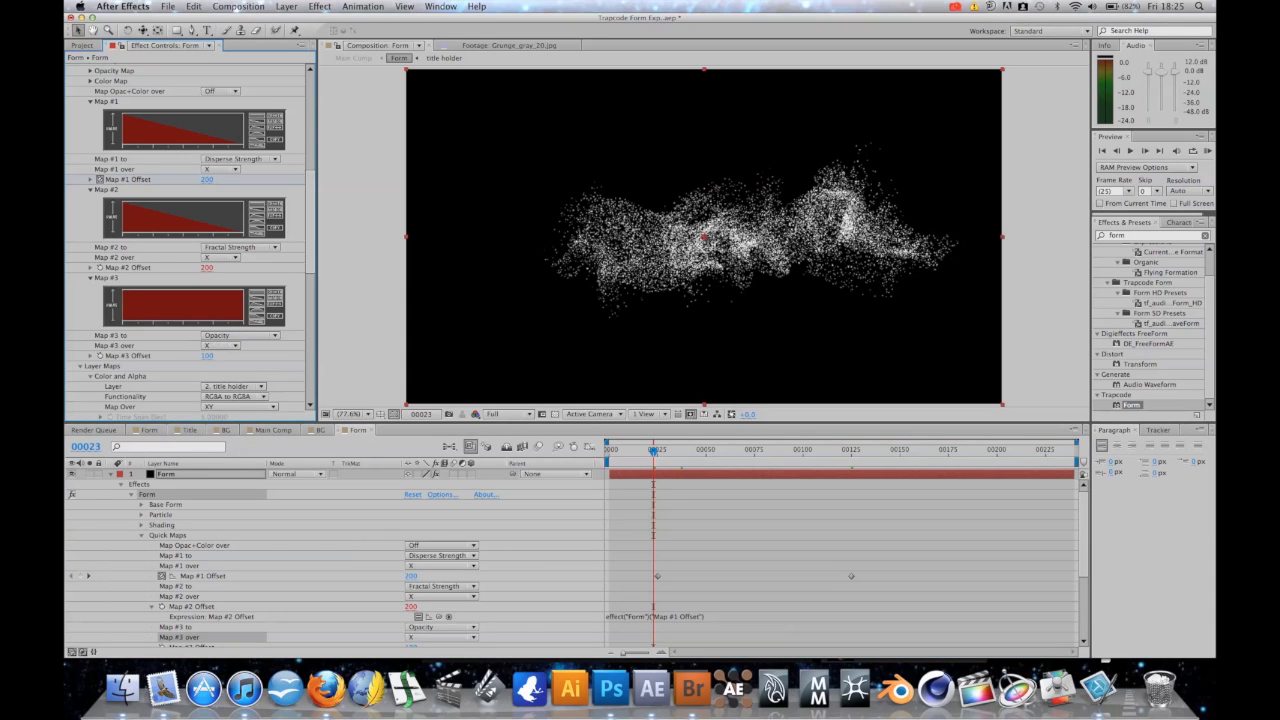
left_click(257, 299)
left_click(257, 306)
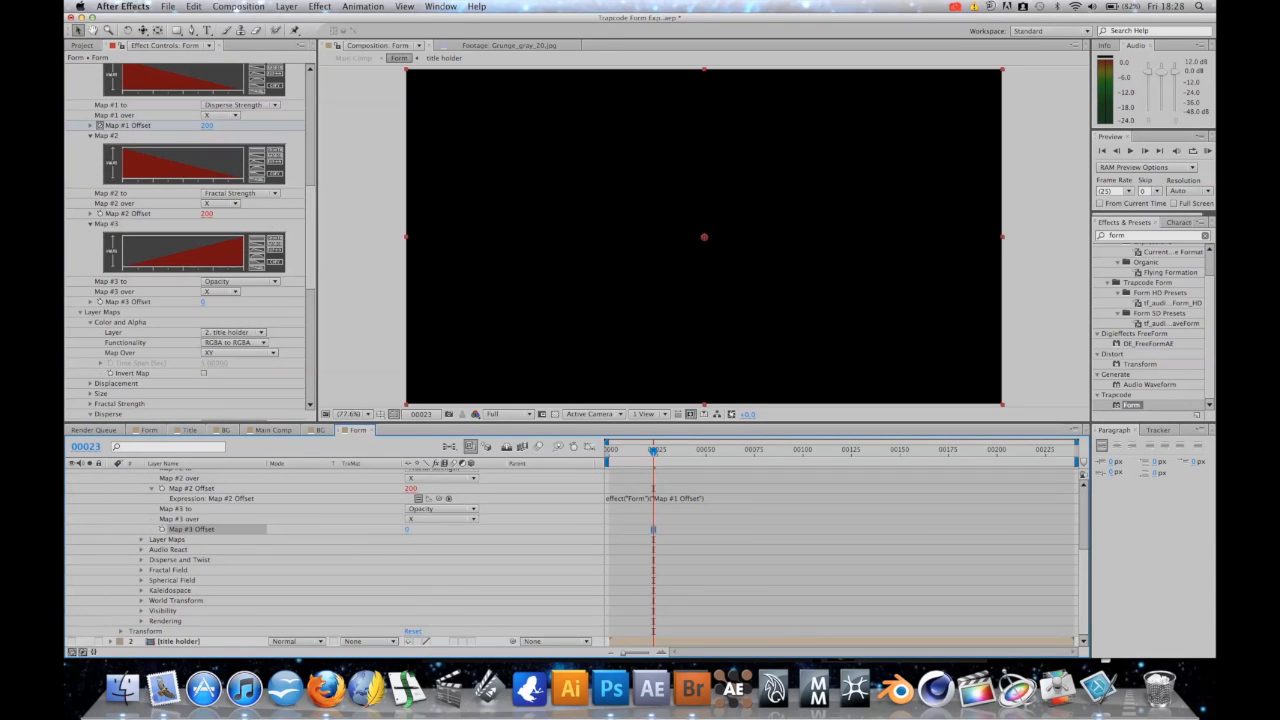
key("Home")
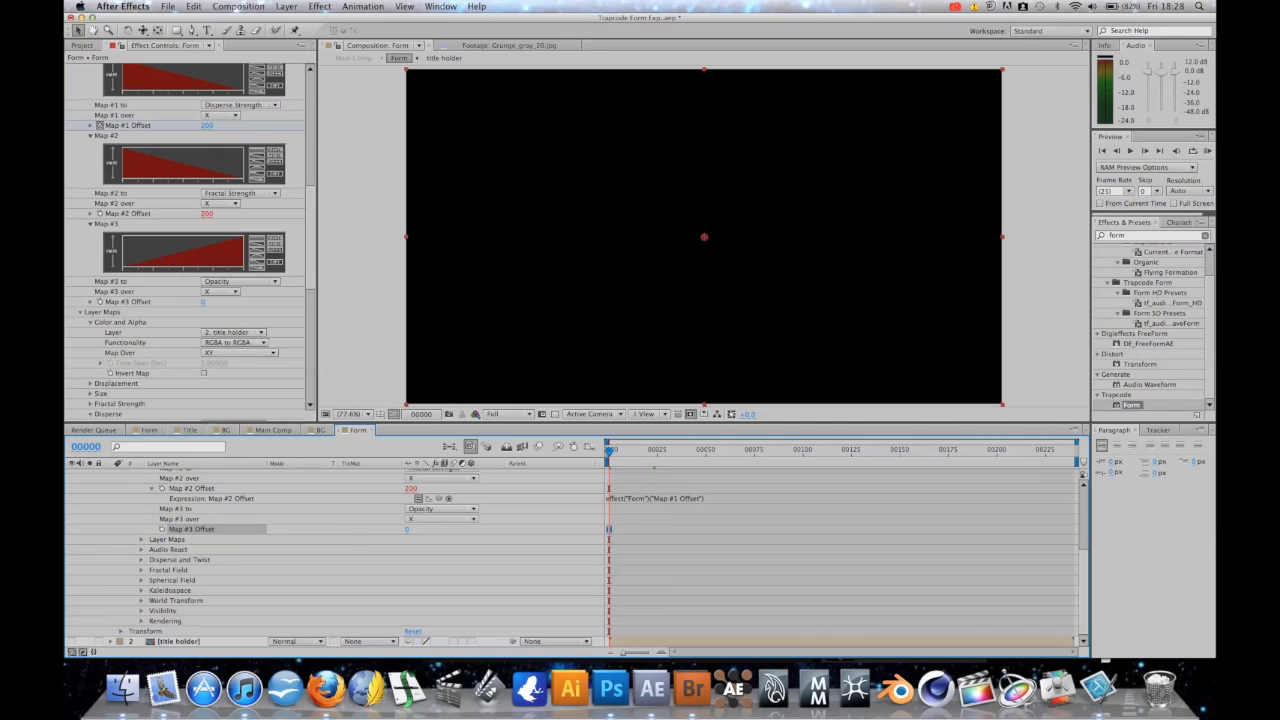
left_click(100, 302)
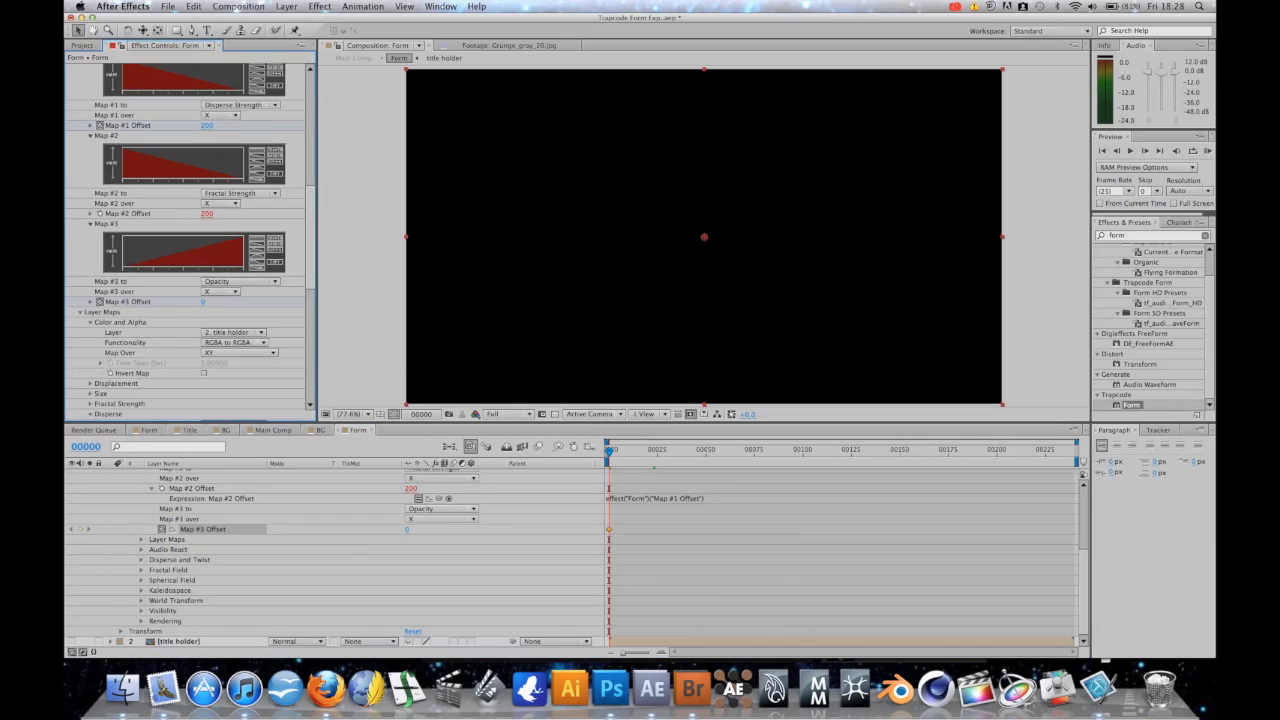
- Set Map #3 Offset to 200 at frame 125 as its second keyframe
left_click_drag(608, 450, 949, 450)
scroll(577, 558, "up", 4)
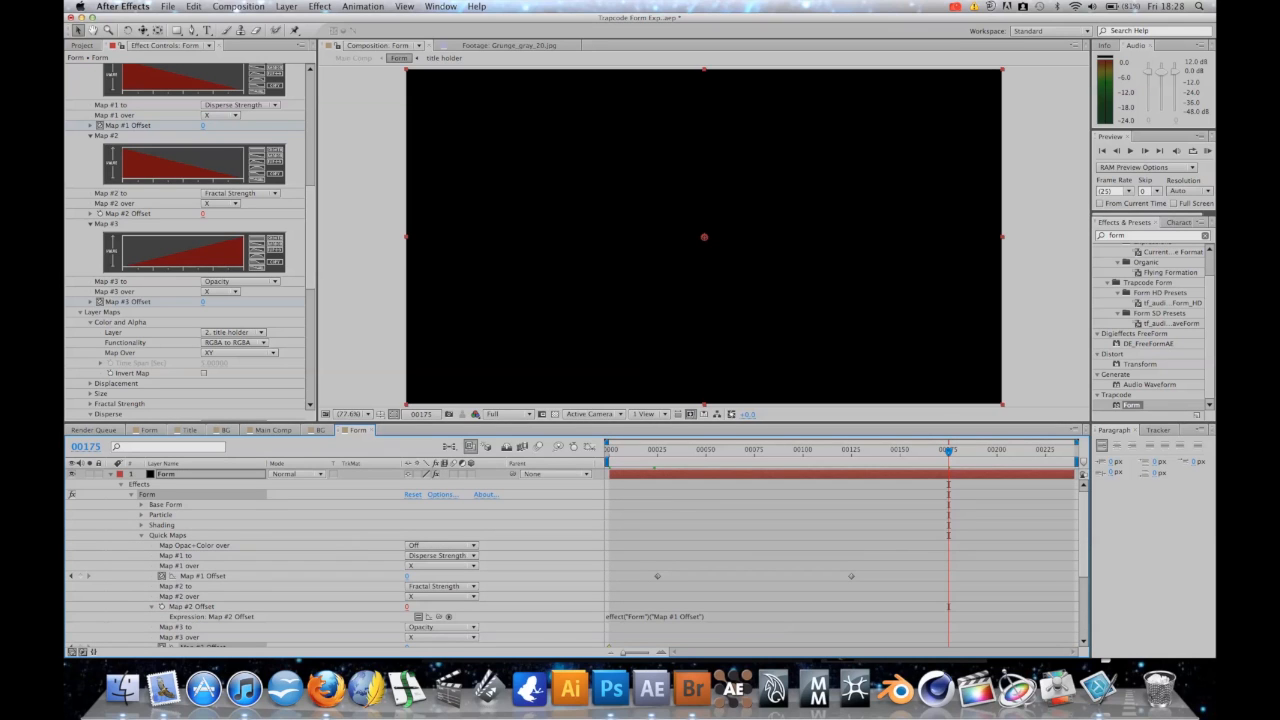
left_click_drag(949, 450, 850, 450)
key("Page_Down")
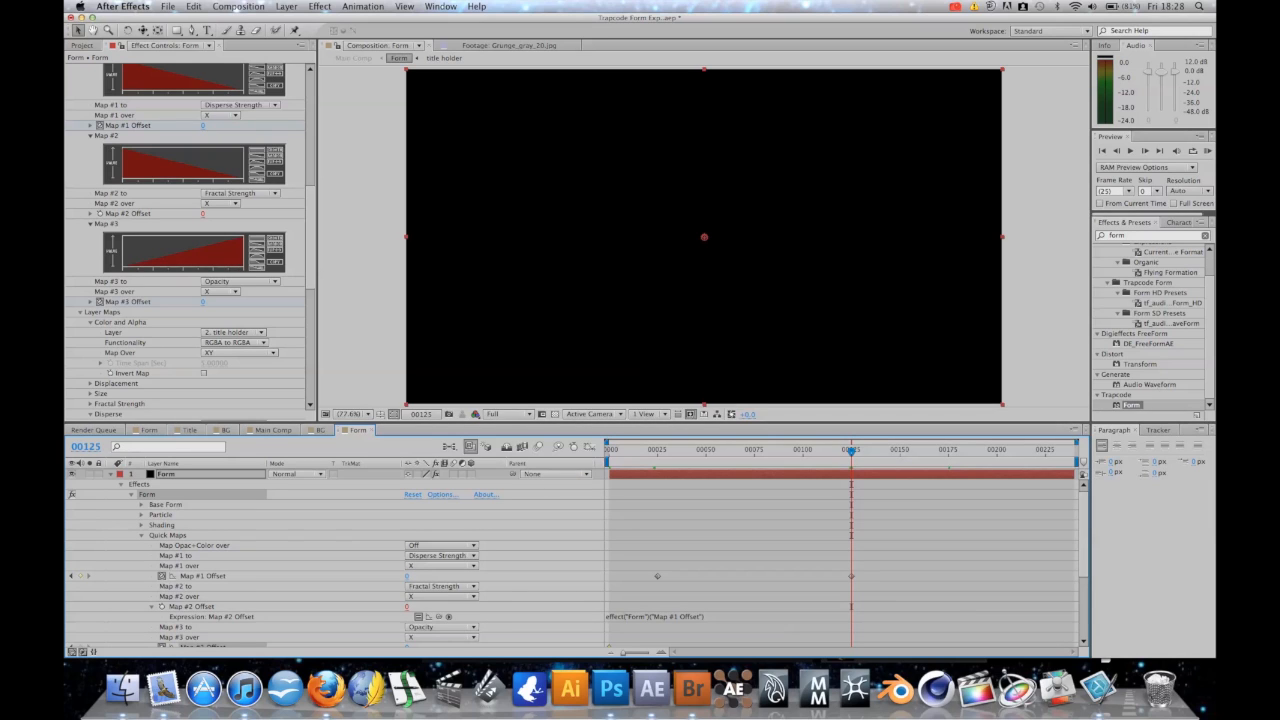
left_click(203, 302)
type("200")
key("Return")
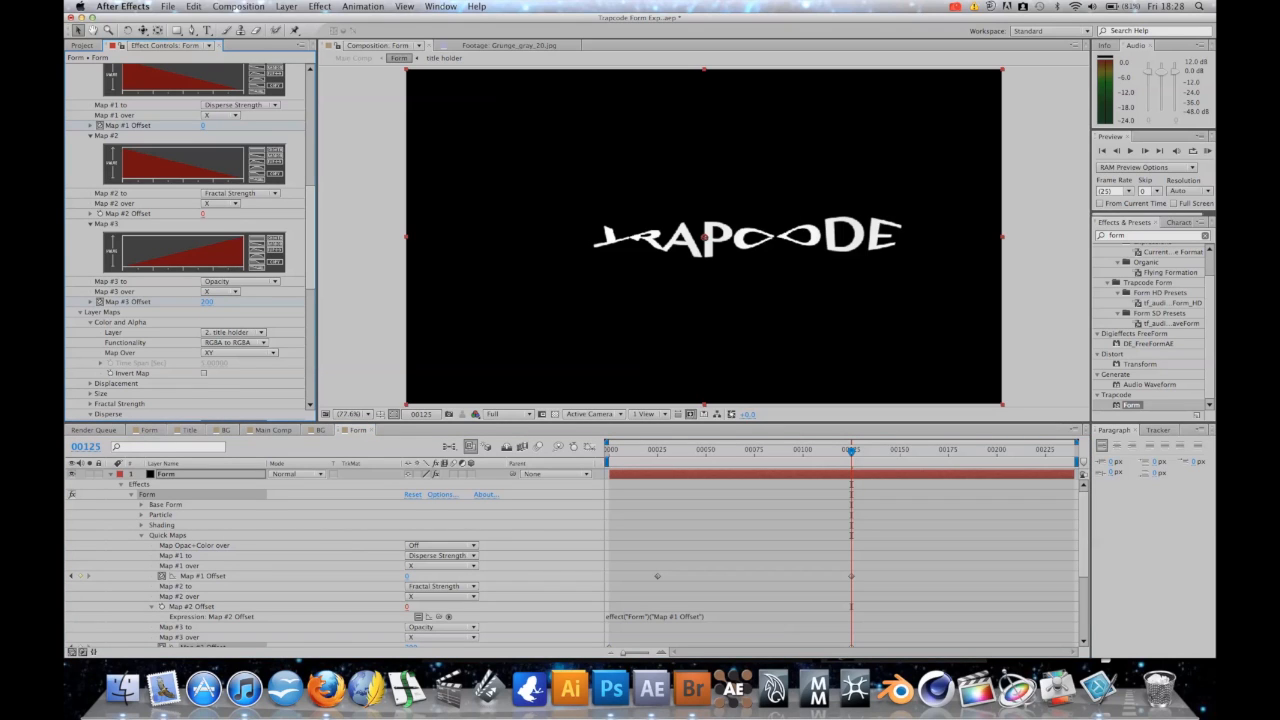
mouse_move(851, 452)
left_mouse_down()
mouse_move(617, 452)
mouse_move(834, 452)
left_mouse_up()
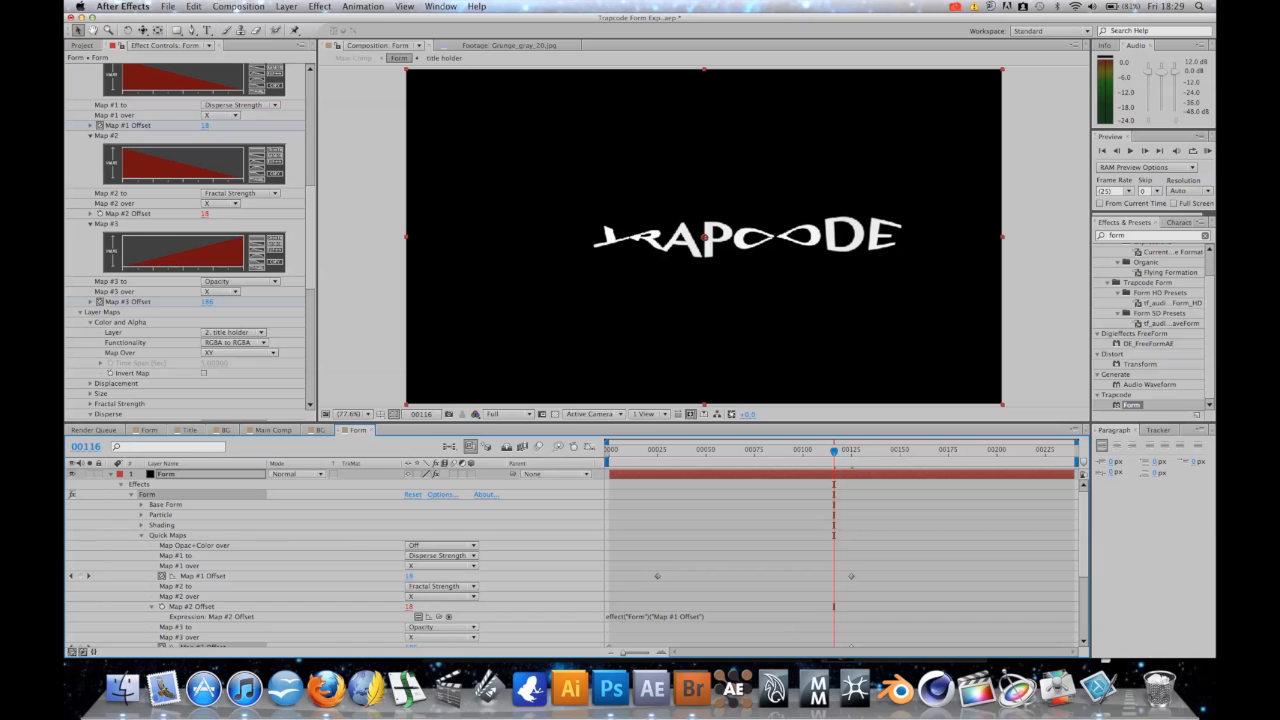
- Set a Twist keyframe with a value of 50 at frame 25 in Form's Disperse and Twist settings
scroll(186, 240, "down", 8)
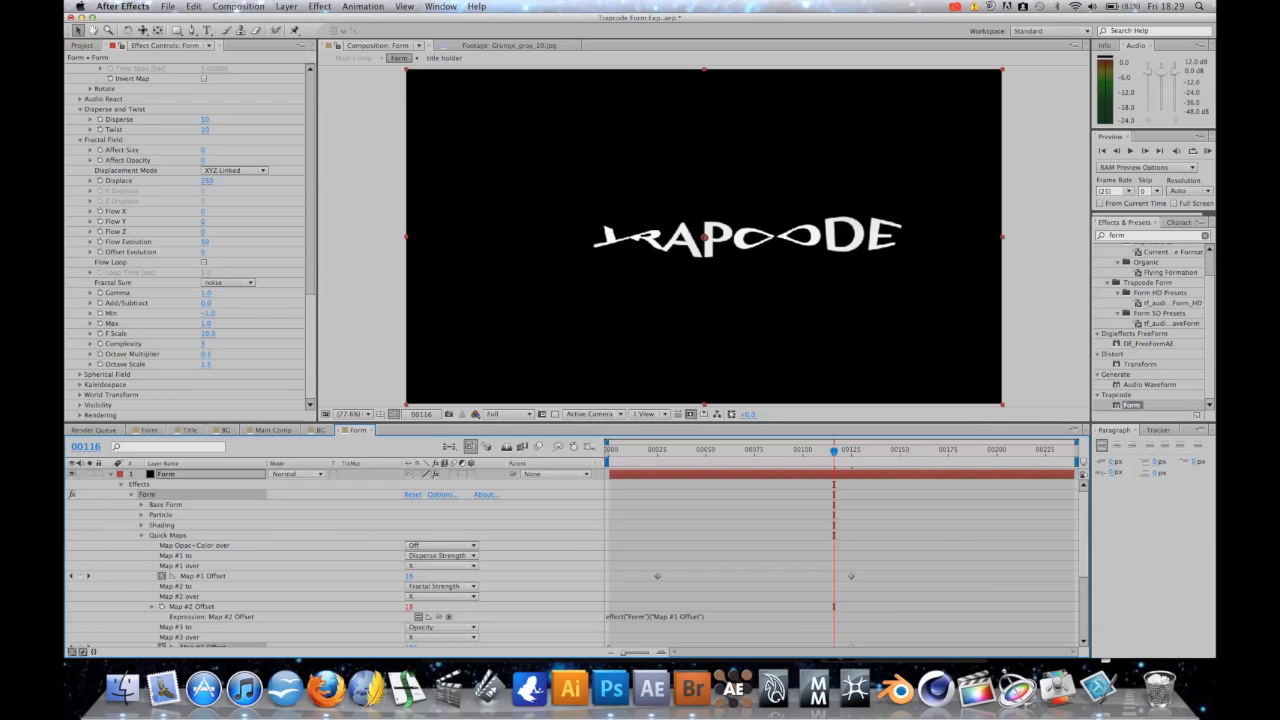
scroll(190, 240, "up", 3)
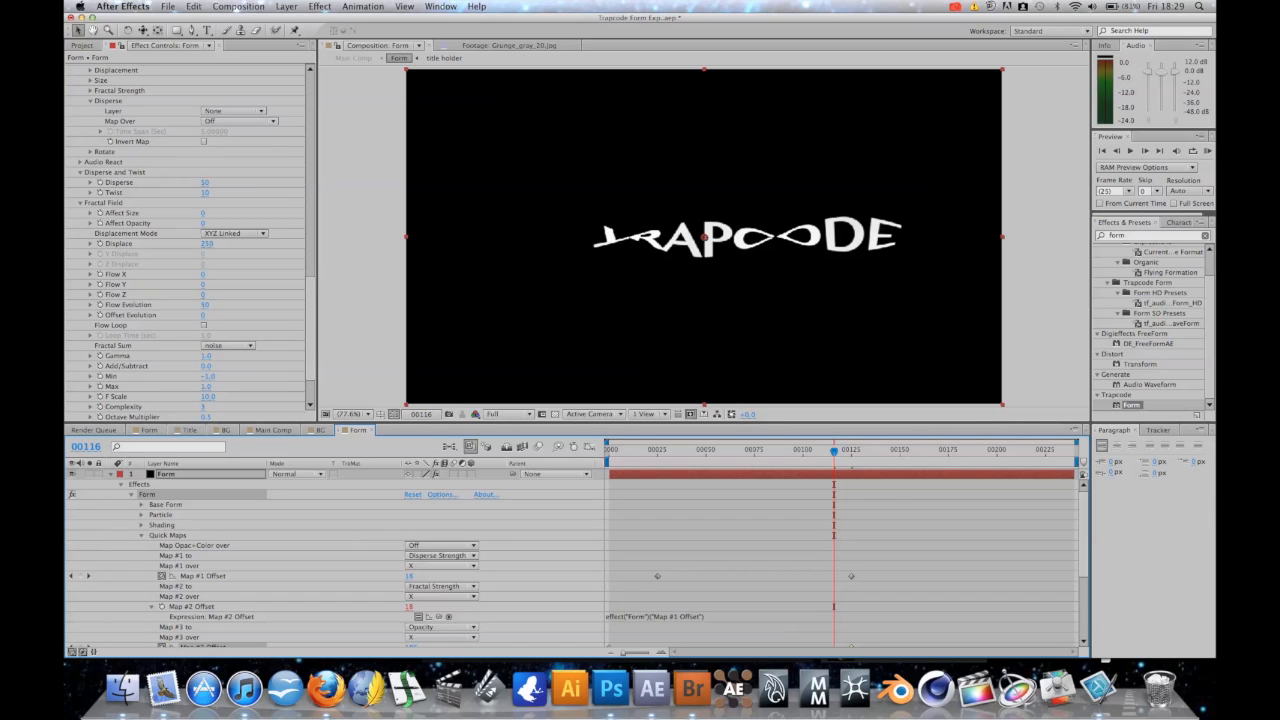
left_click_drag(834, 451, 657, 451)
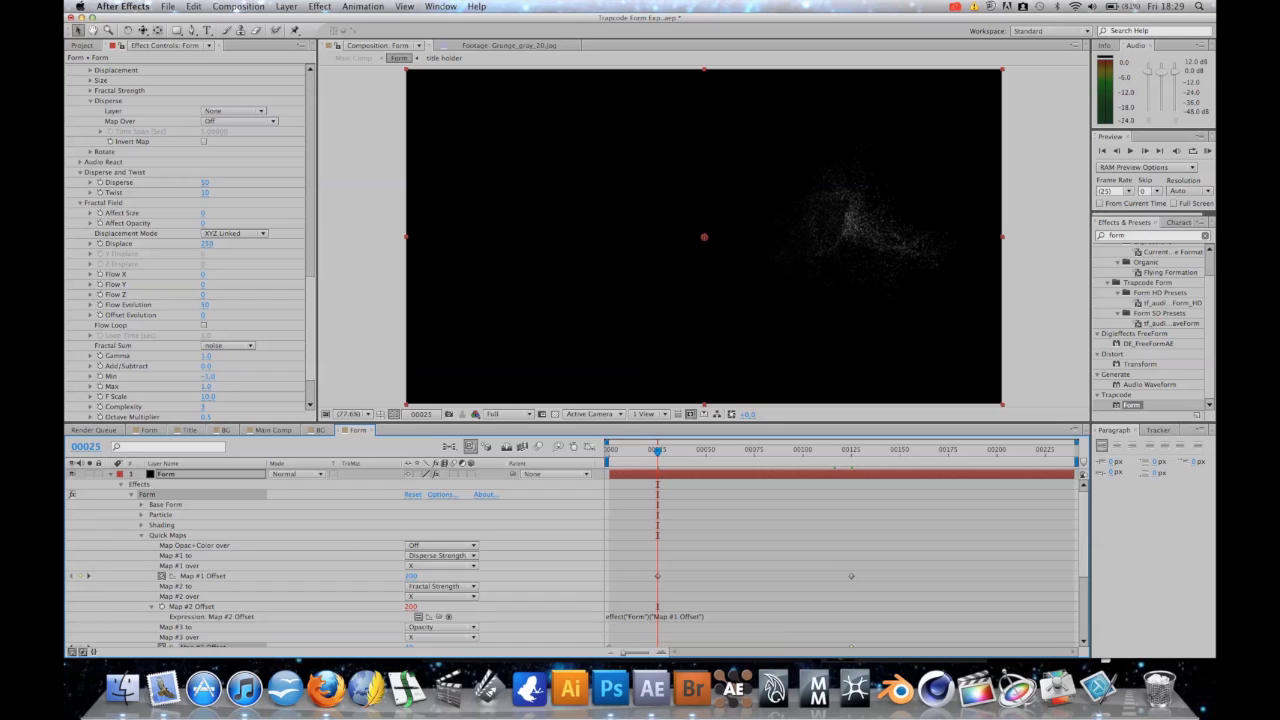
left_click(100, 193)
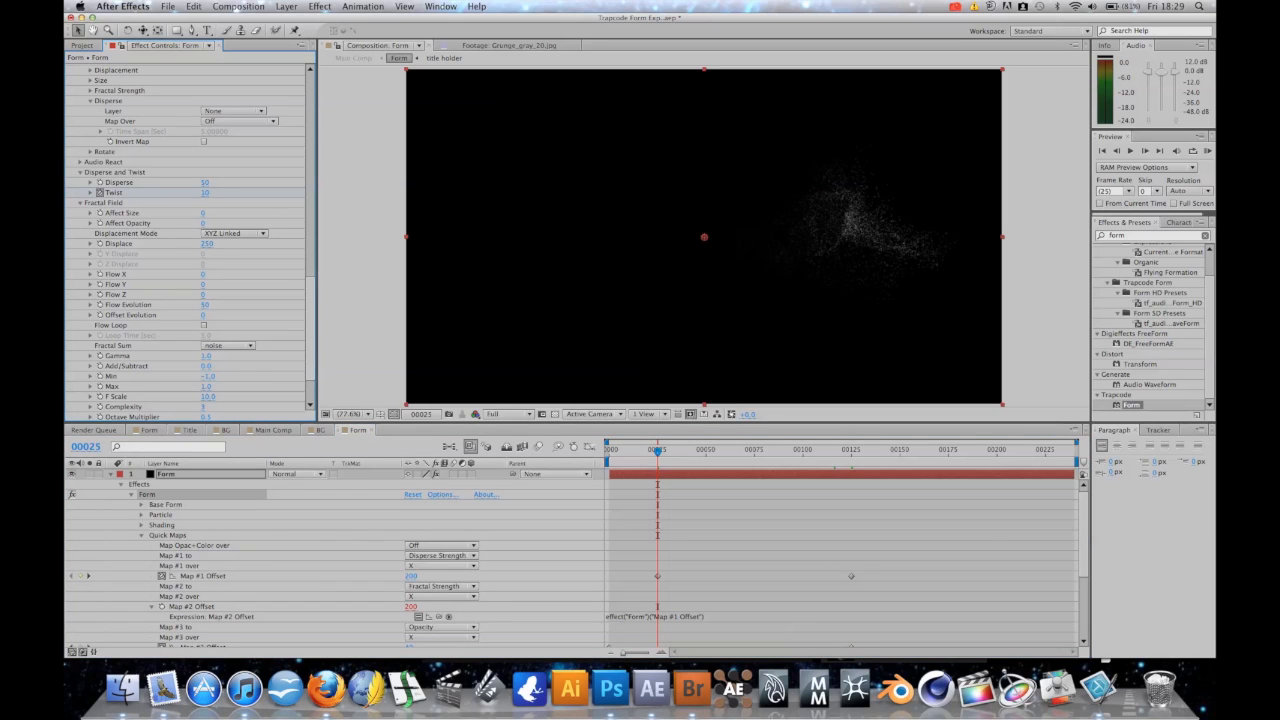
left_click(205, 193)
type("50")
key("Return")
- Set Twist to 0 at frame 125 as a second keyframe and play a RAM preview of the animation
key("k")
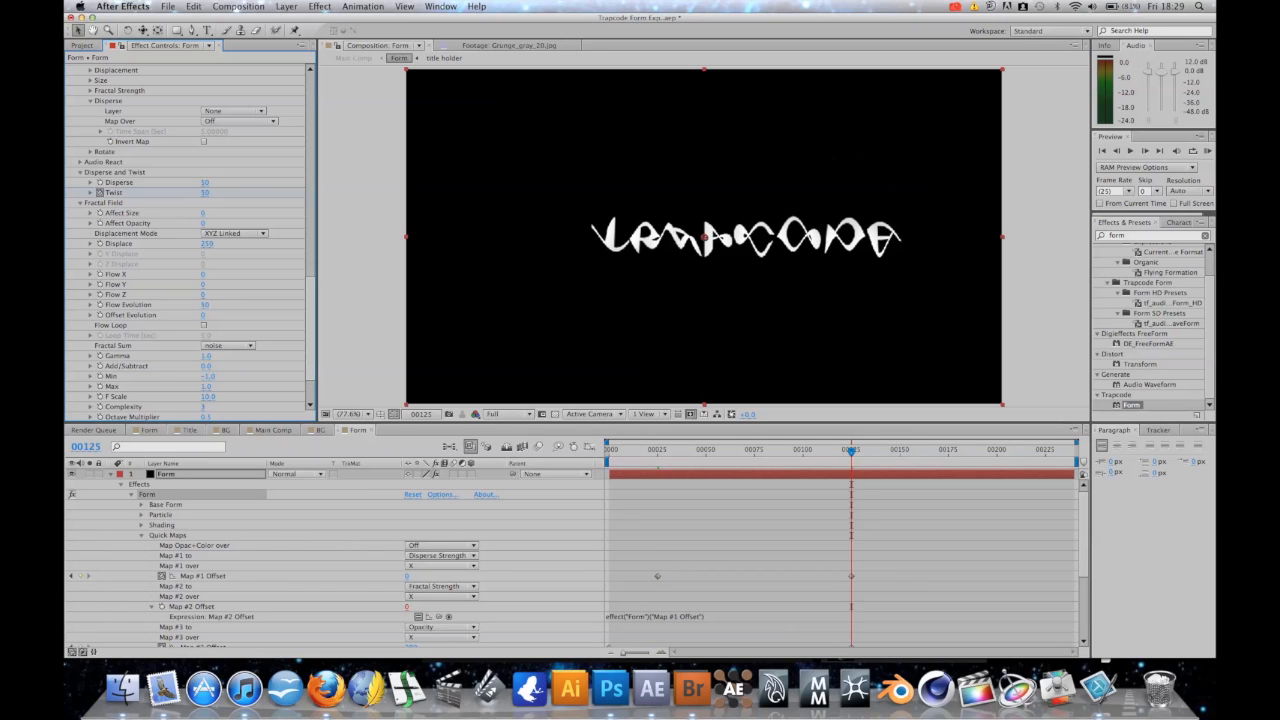
left_click(205, 193)
type("0")
key("Return")
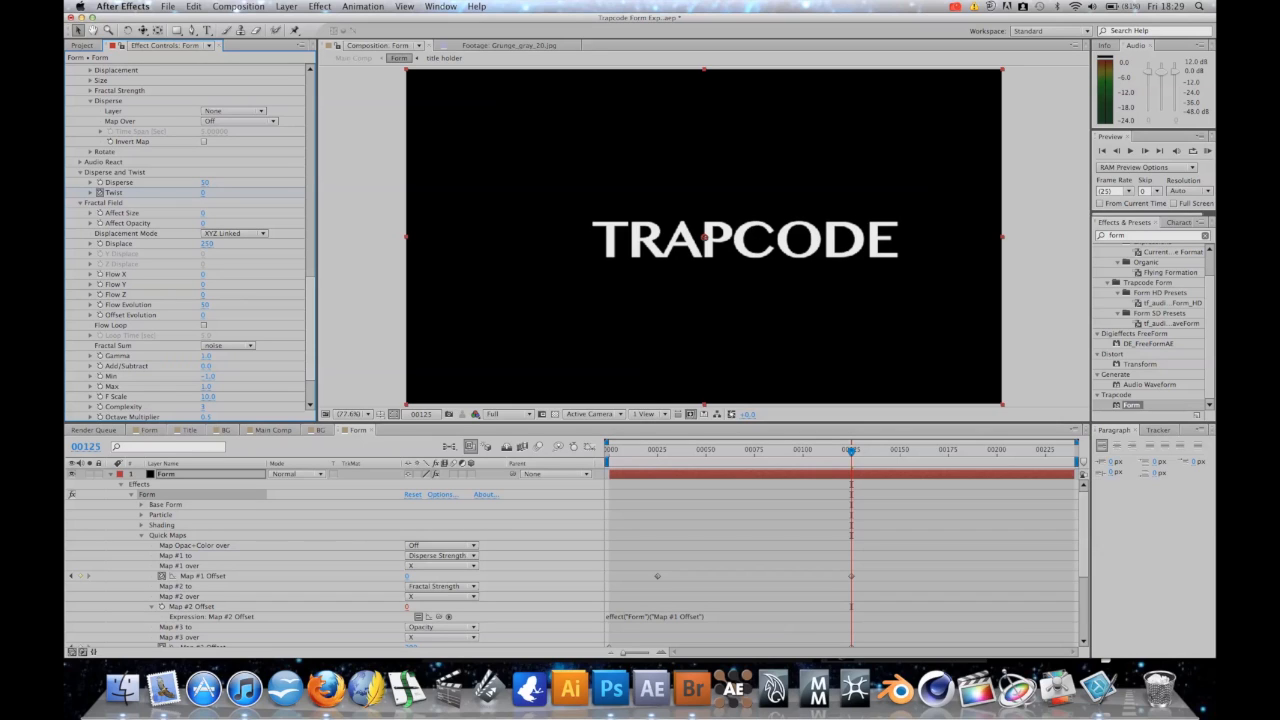
key("KP_0")
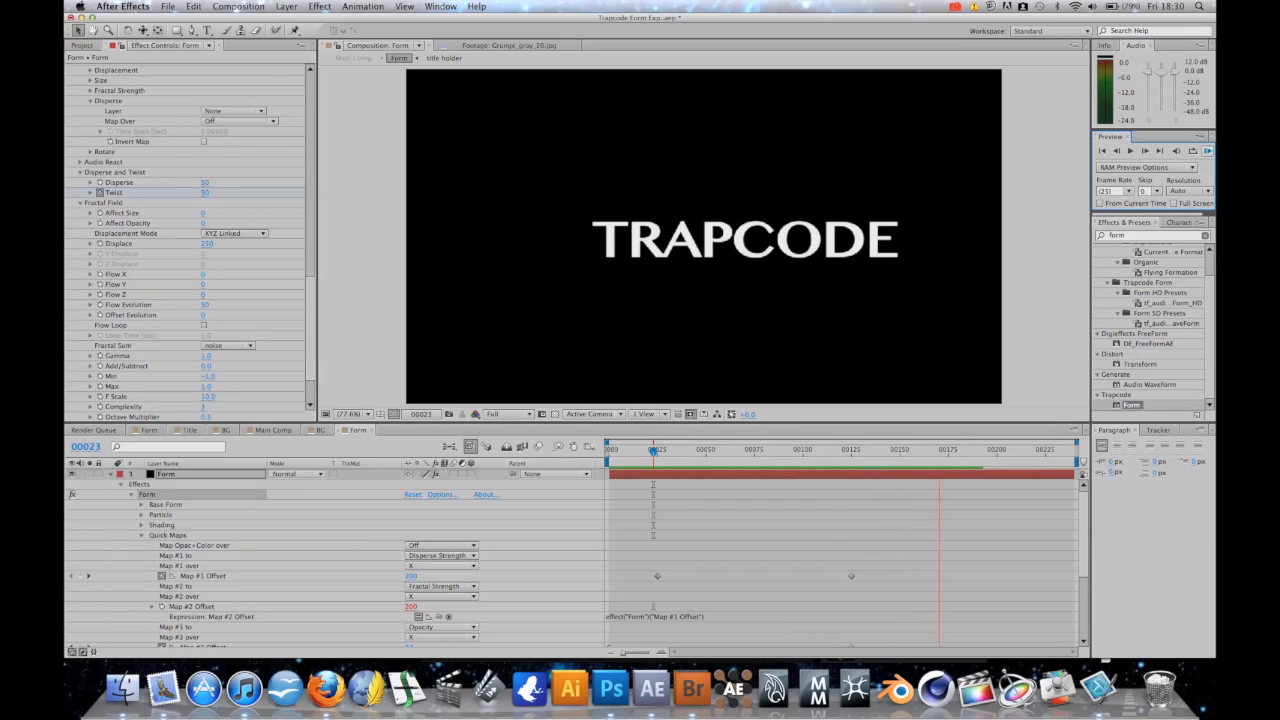
key("space")
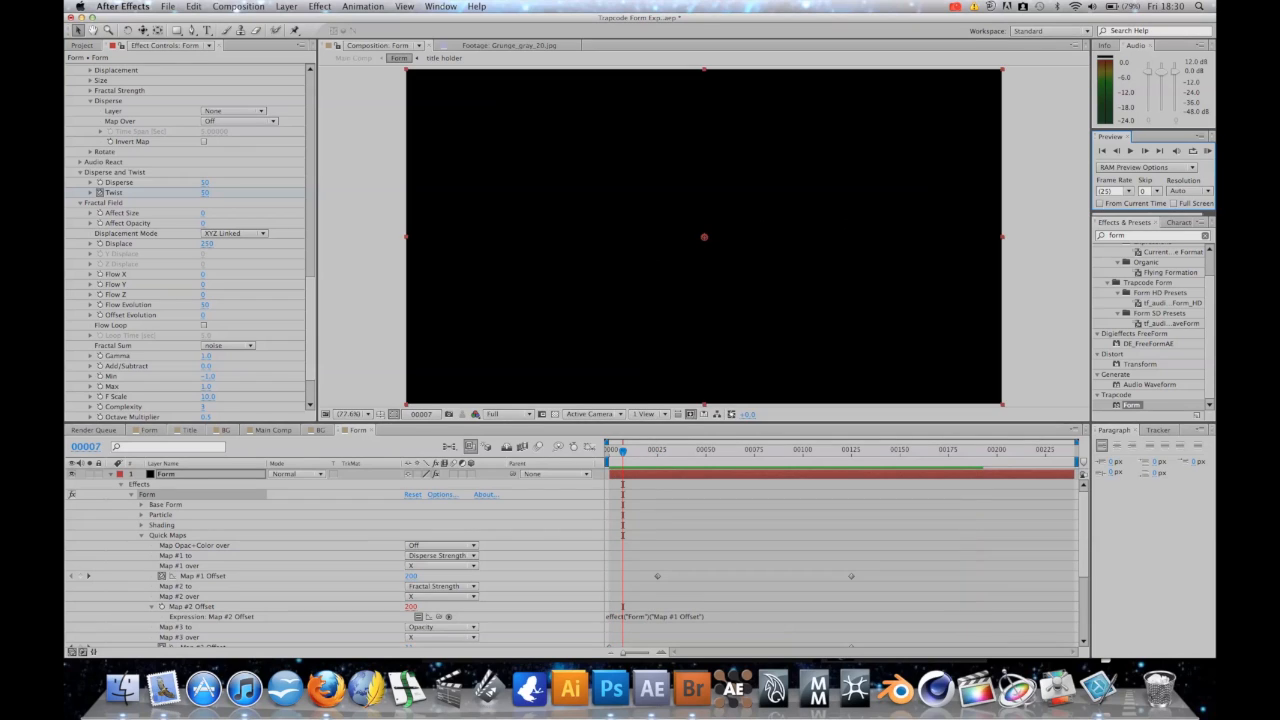
- Show the Form layer's modified properties in the timeline and set Twist to 15 at frame 7
left_click(657, 576)
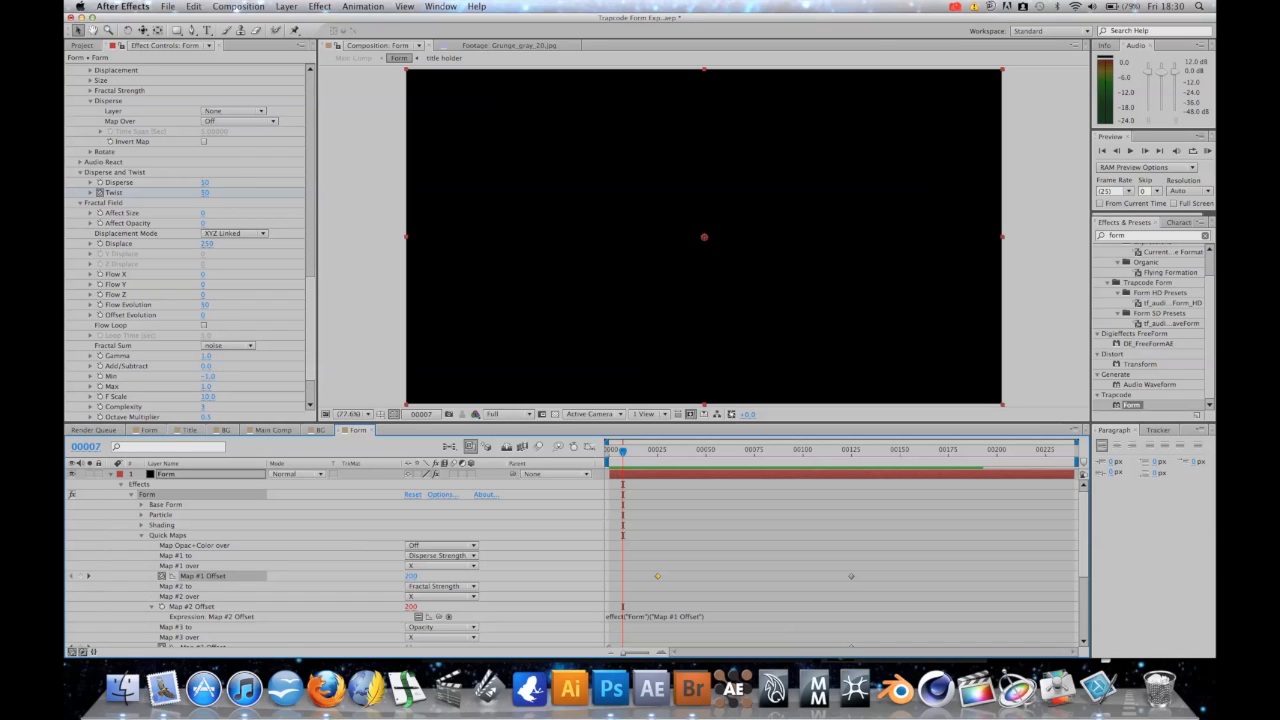
key("u")
key("u")
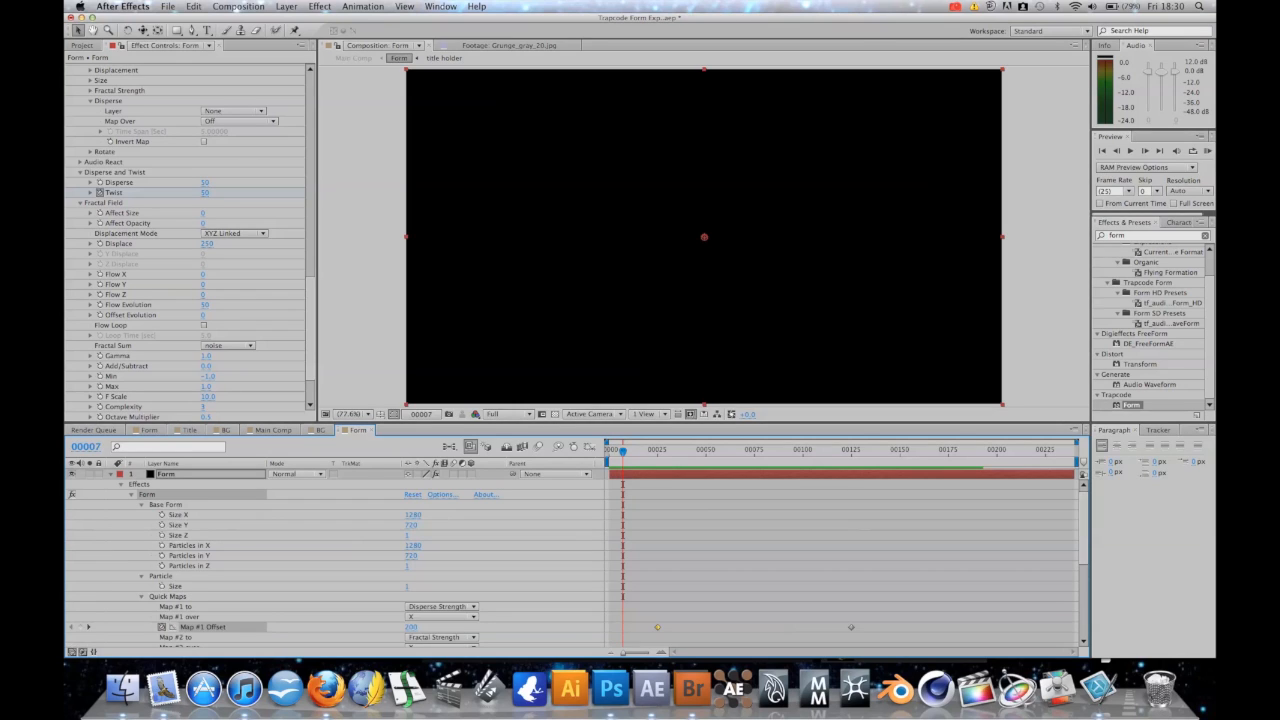
scroll(340, 555, "down", 5)
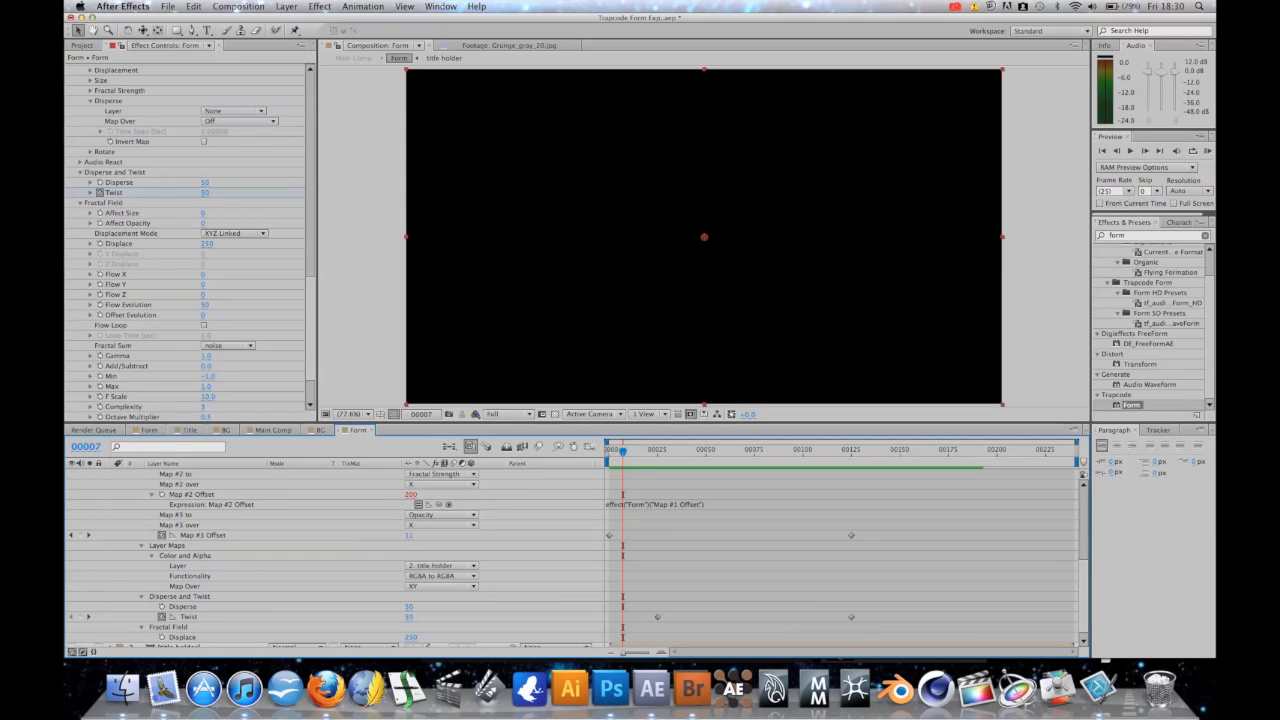
left_click(657, 617)
left_click(409, 617)
type("15")
key("Return")
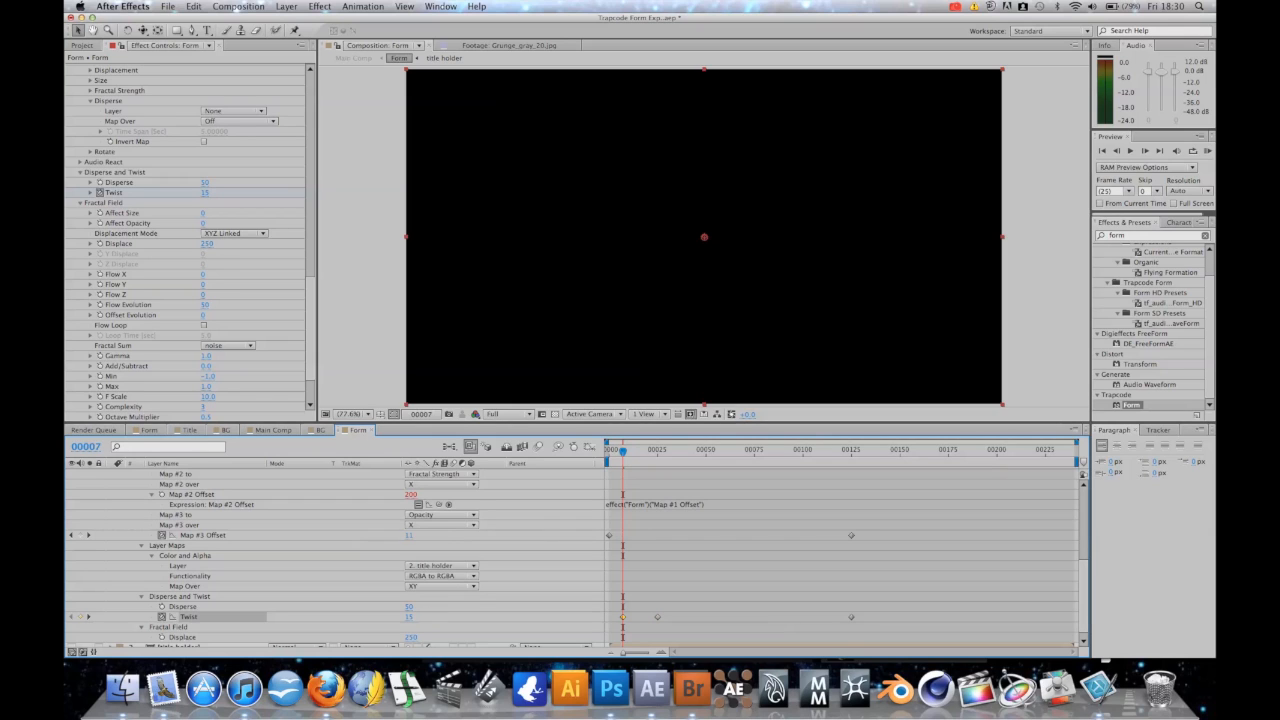
- Set the Form particle colour to a muted pale blue-grey, viewing the title at frame 114
left_click_drag(623, 452, 830, 452)
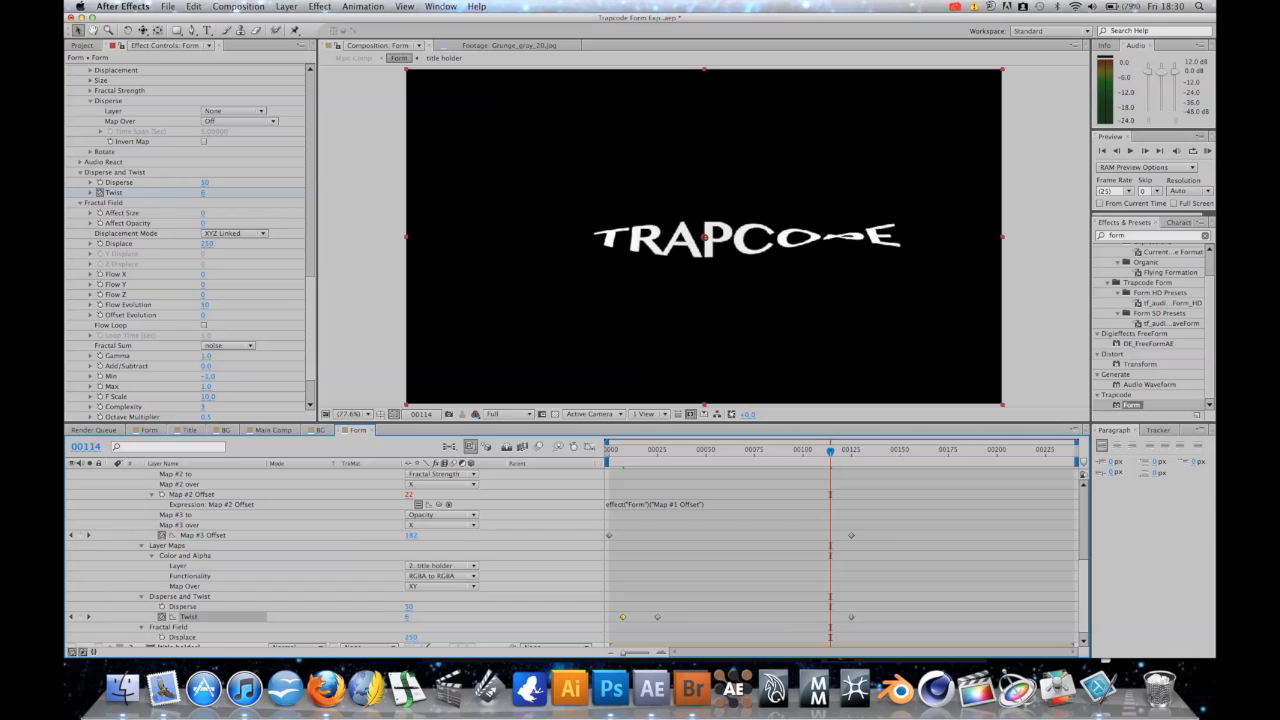
scroll(185, 240, "down", 3)
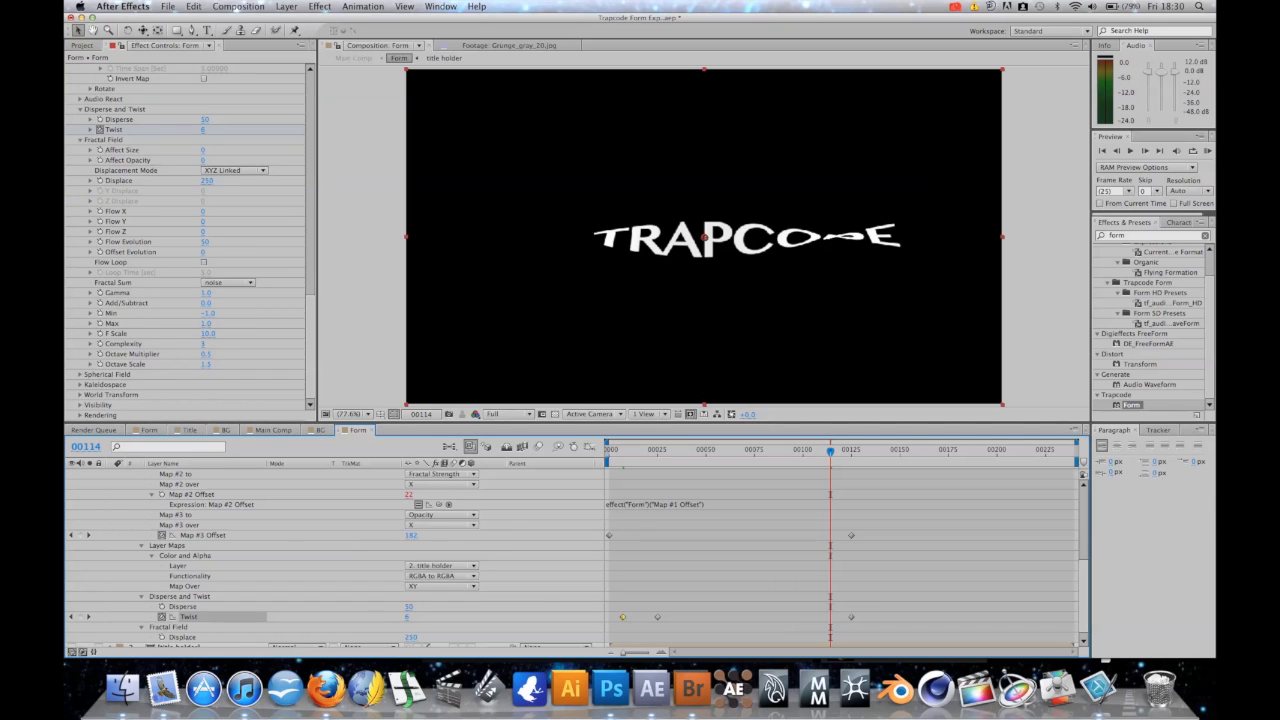
scroll(185, 240, "up", 15)
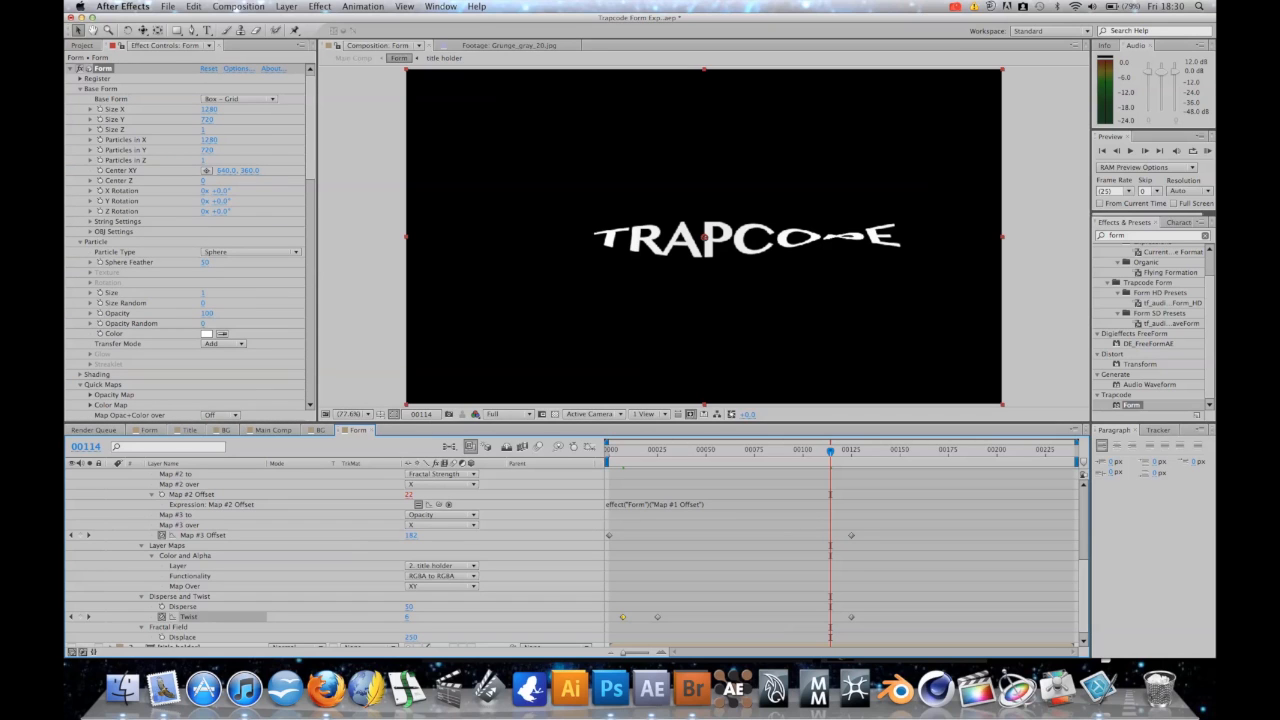
left_click(207, 334)
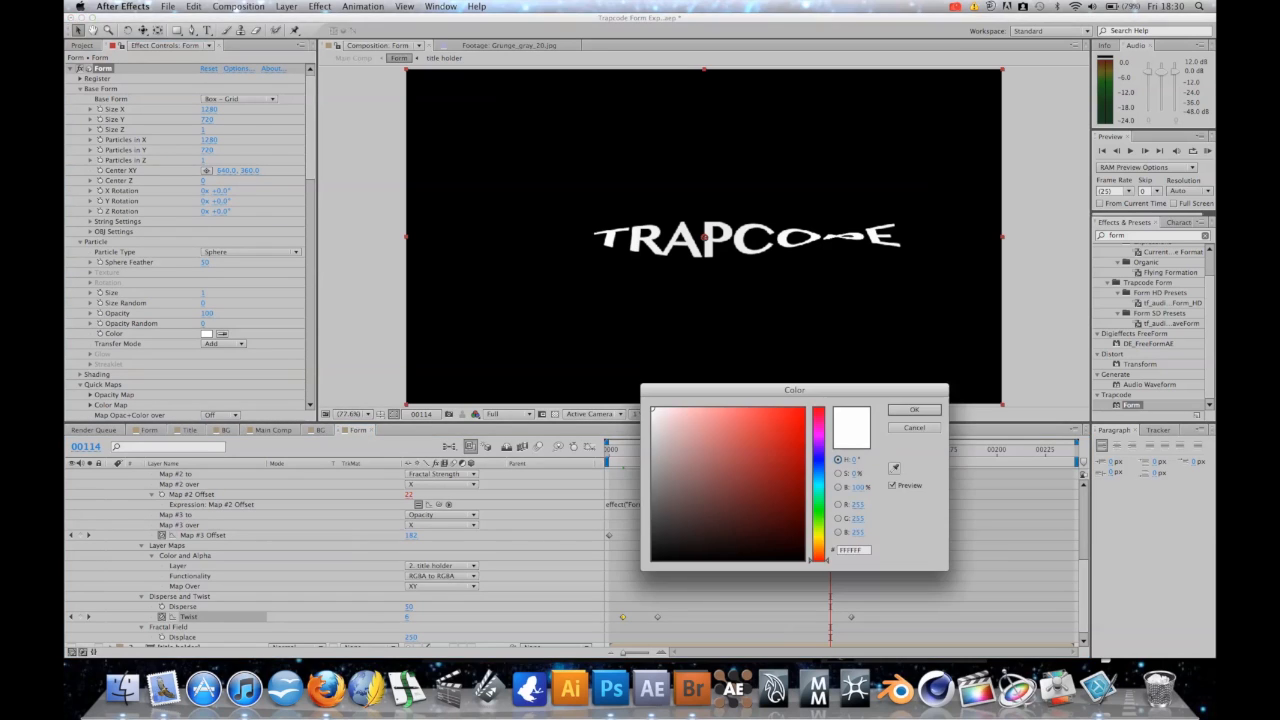
left_click(818, 467)
left_click(689, 473)
mouse_move(689, 473)
left_mouse_down()
mouse_move(652, 459)
mouse_move(688, 460)
mouse_move(676, 459)
left_mouse_up()
left_click(818, 483)
left_click(913, 410)
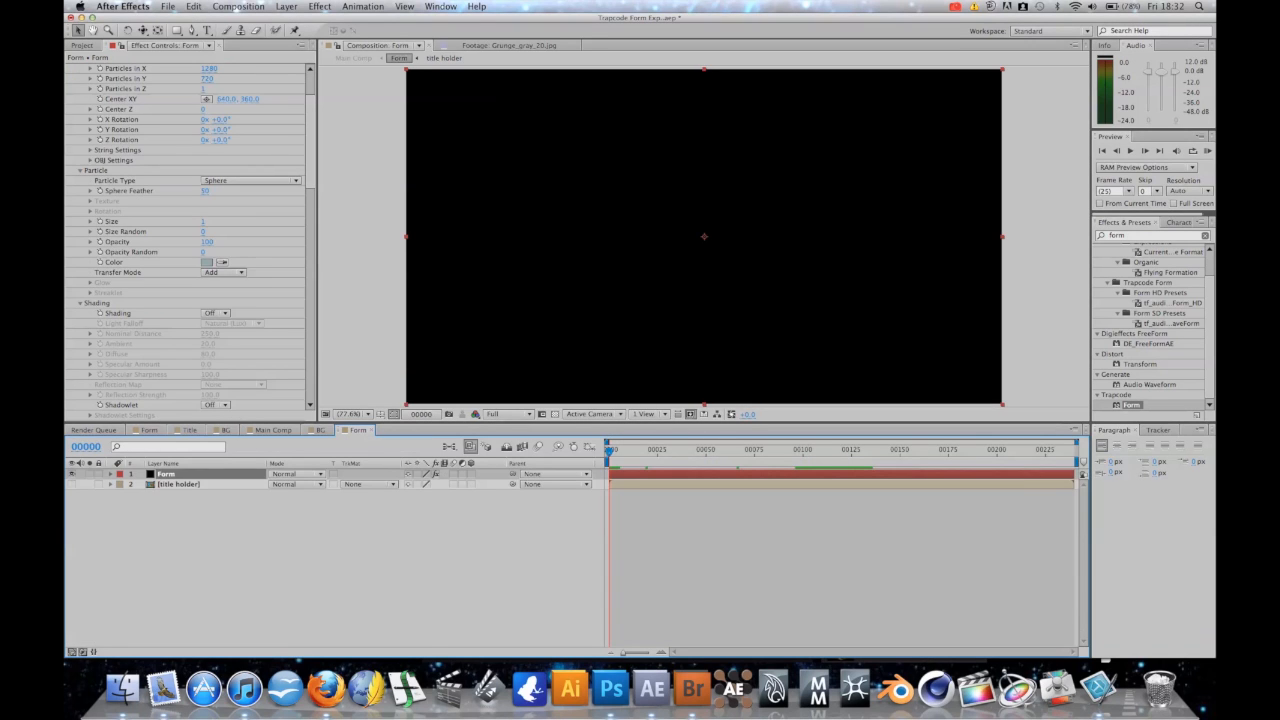
- Review the Form settings and scrub through Main Comp to check the title over the floor
scroll(185, 235, "down", 10)
scroll(185, 240, "up", 15)
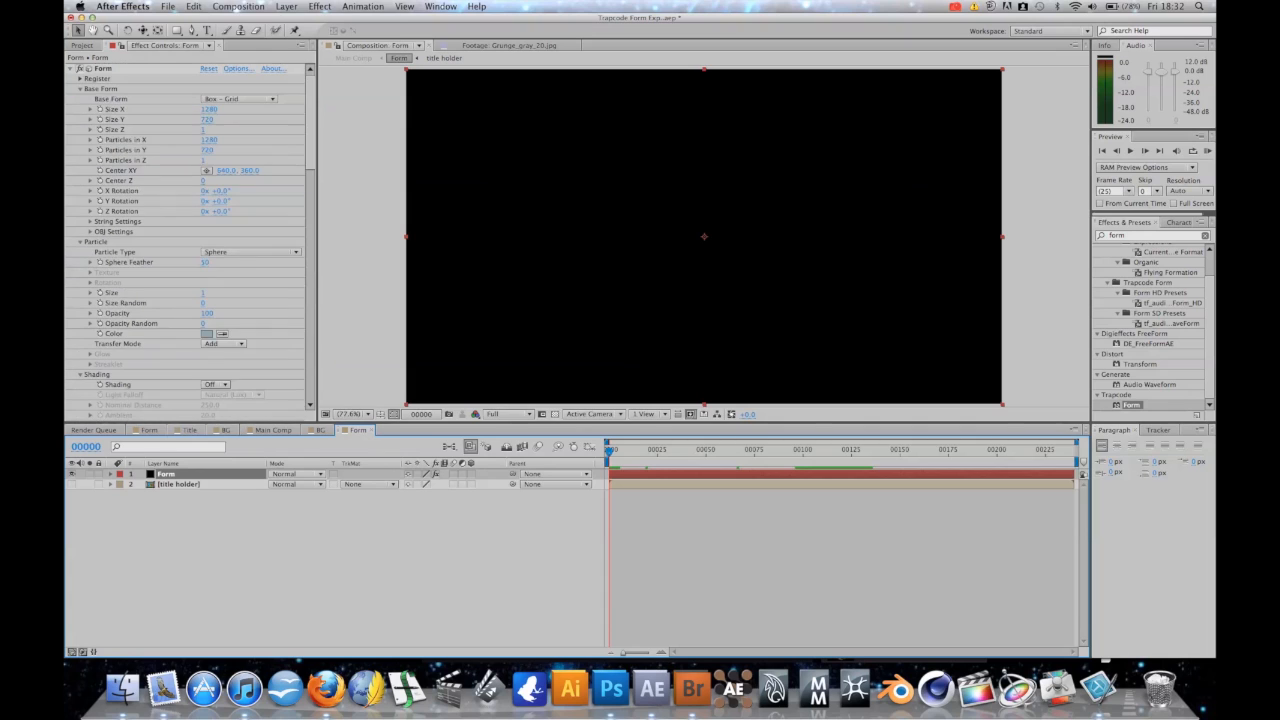
key("space")
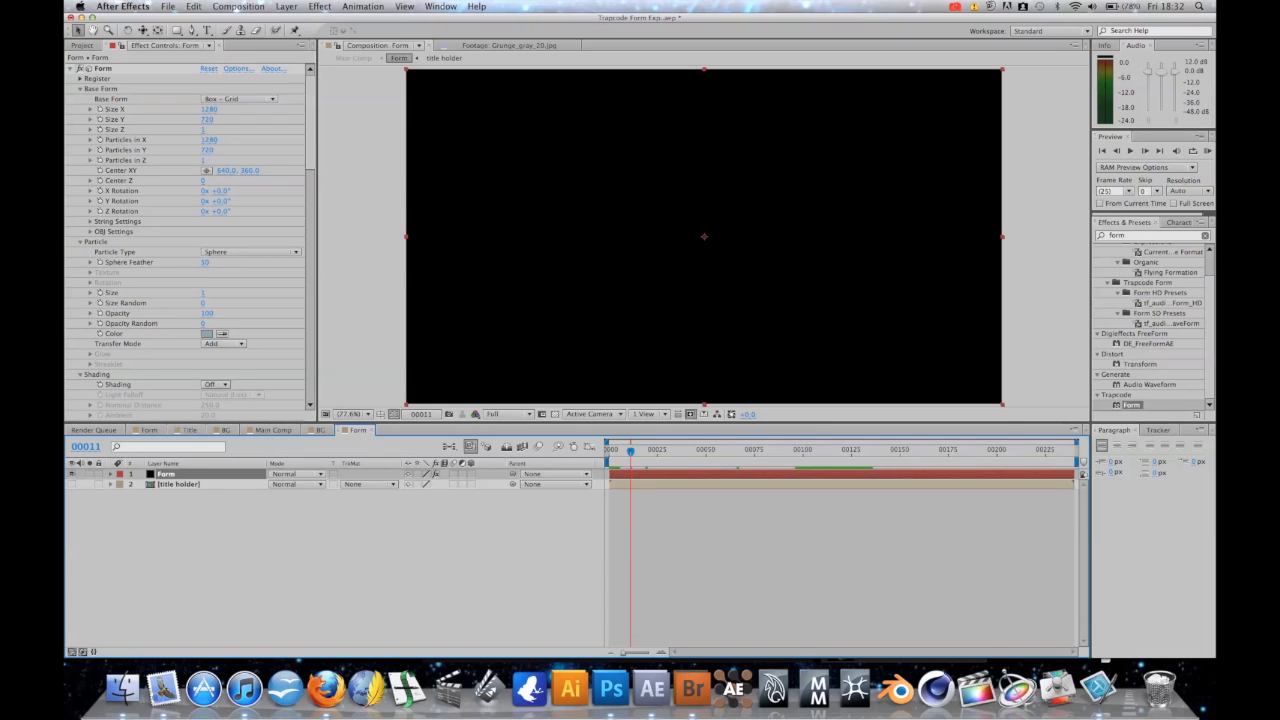
left_click(273, 430)
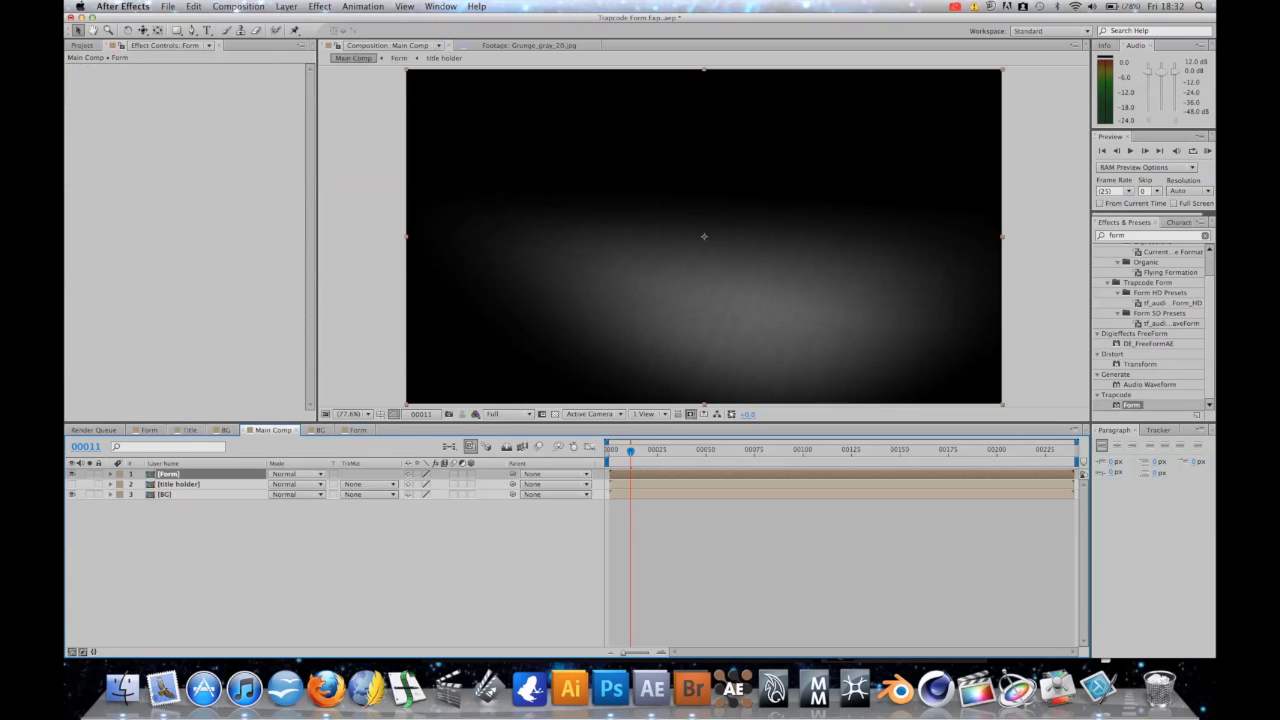
left_click_drag(630, 452, 867, 452)
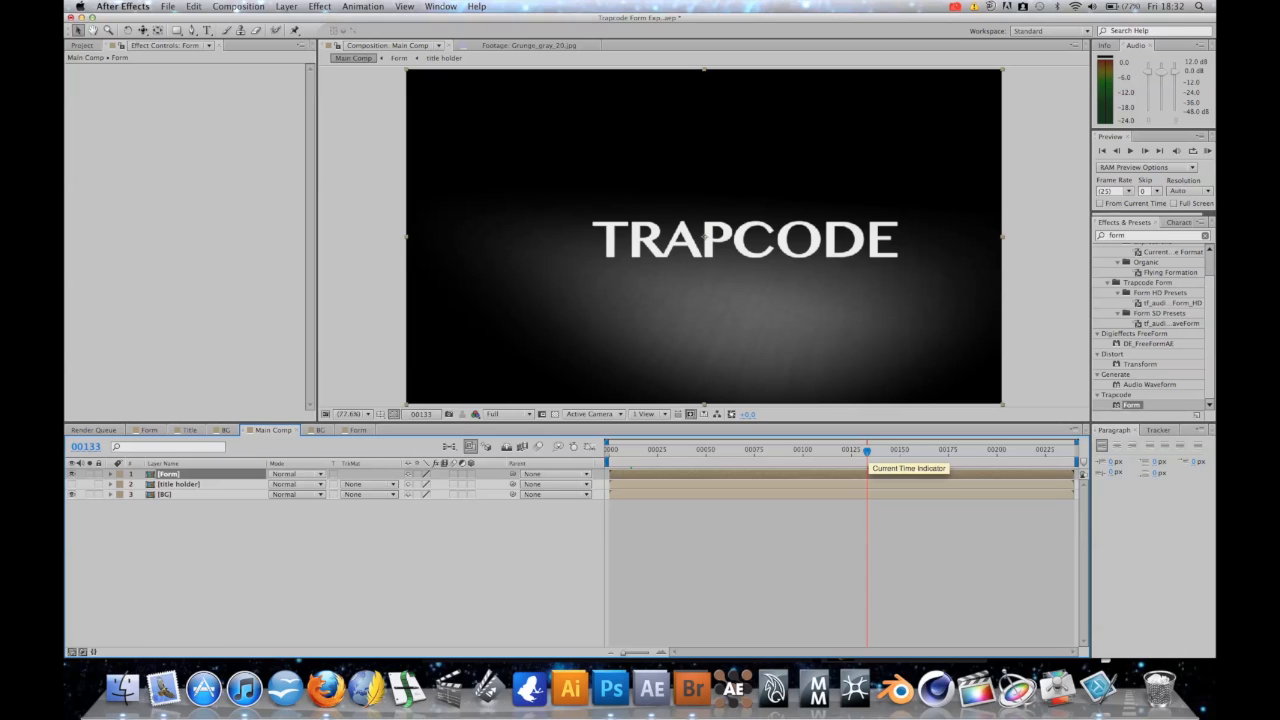
left_click_drag(867, 452, 997, 452)
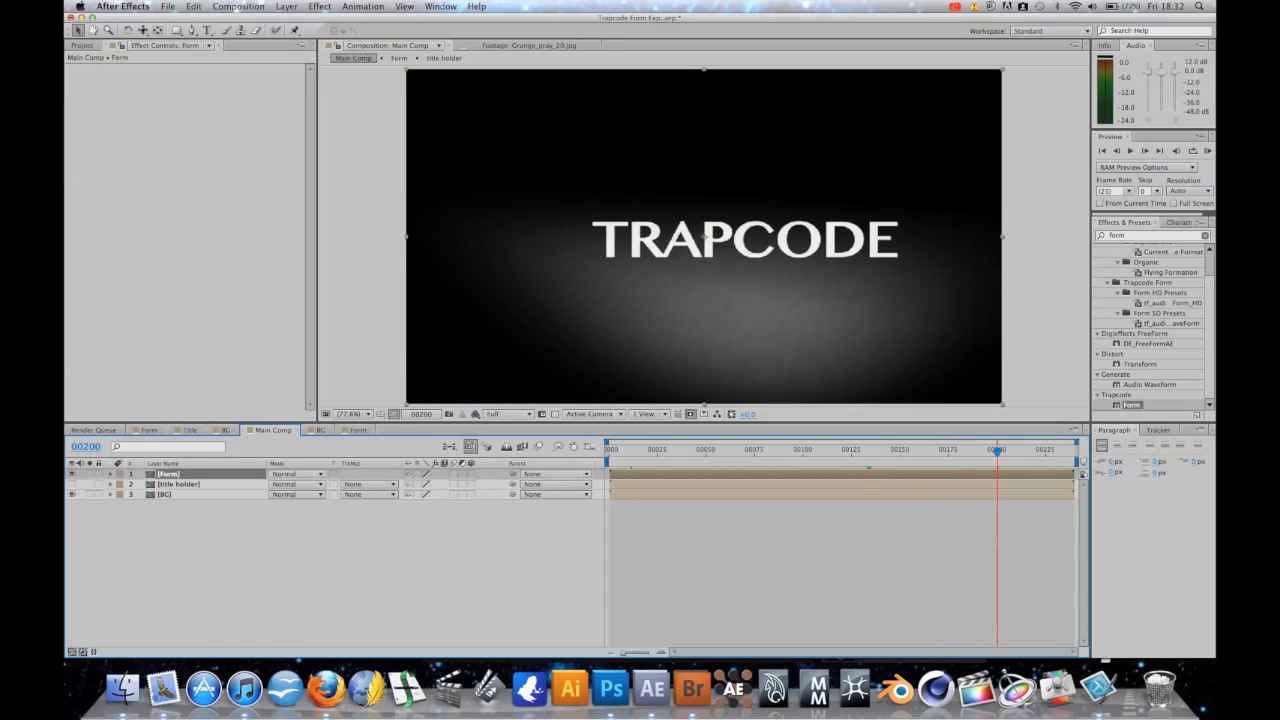
- Copy the first Map #1 Offset keyframe to frame 174 in the Form composition and play a RAM preview
double_click(168, 474)
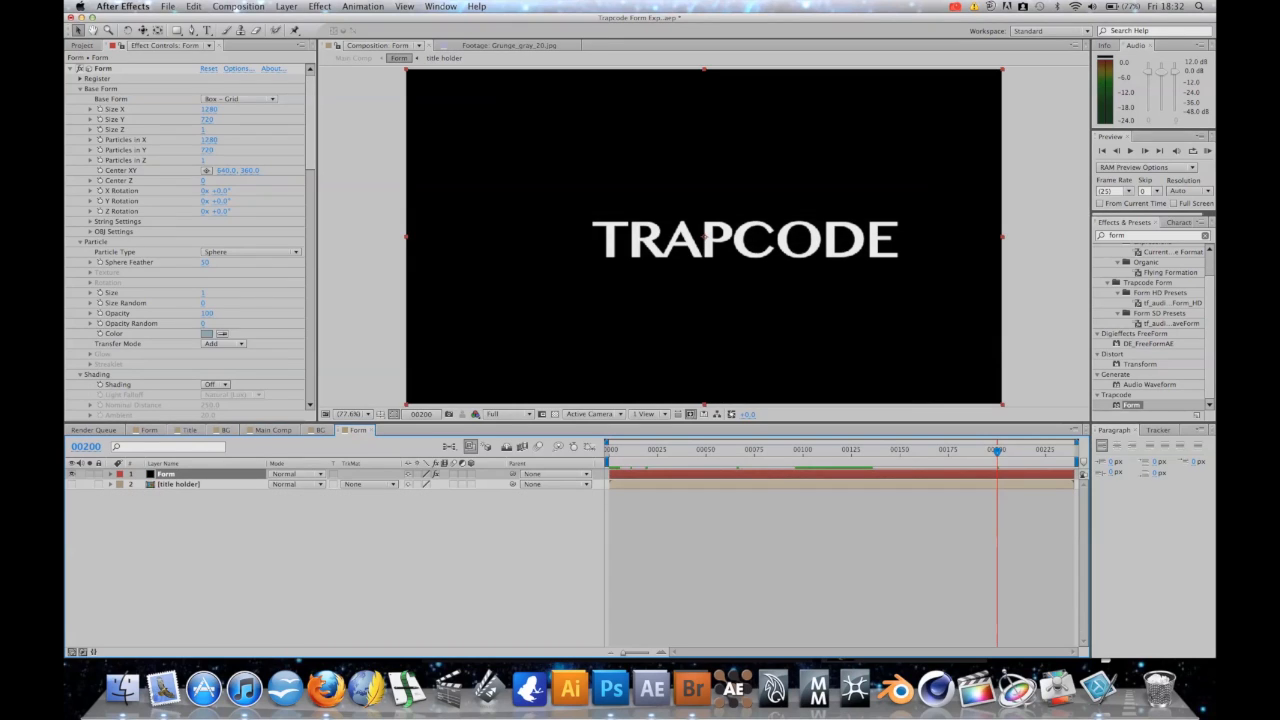
key("Page_Up")
left_click_drag(995, 452, 941, 452)
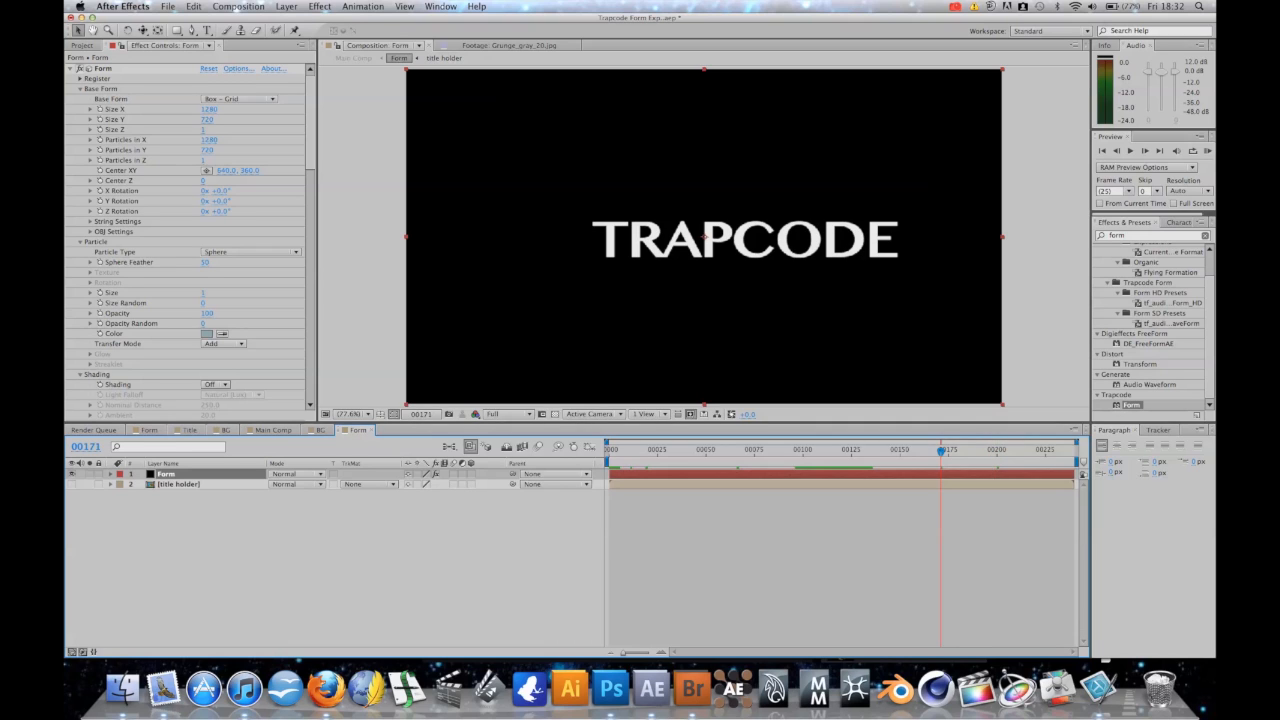
key("u")
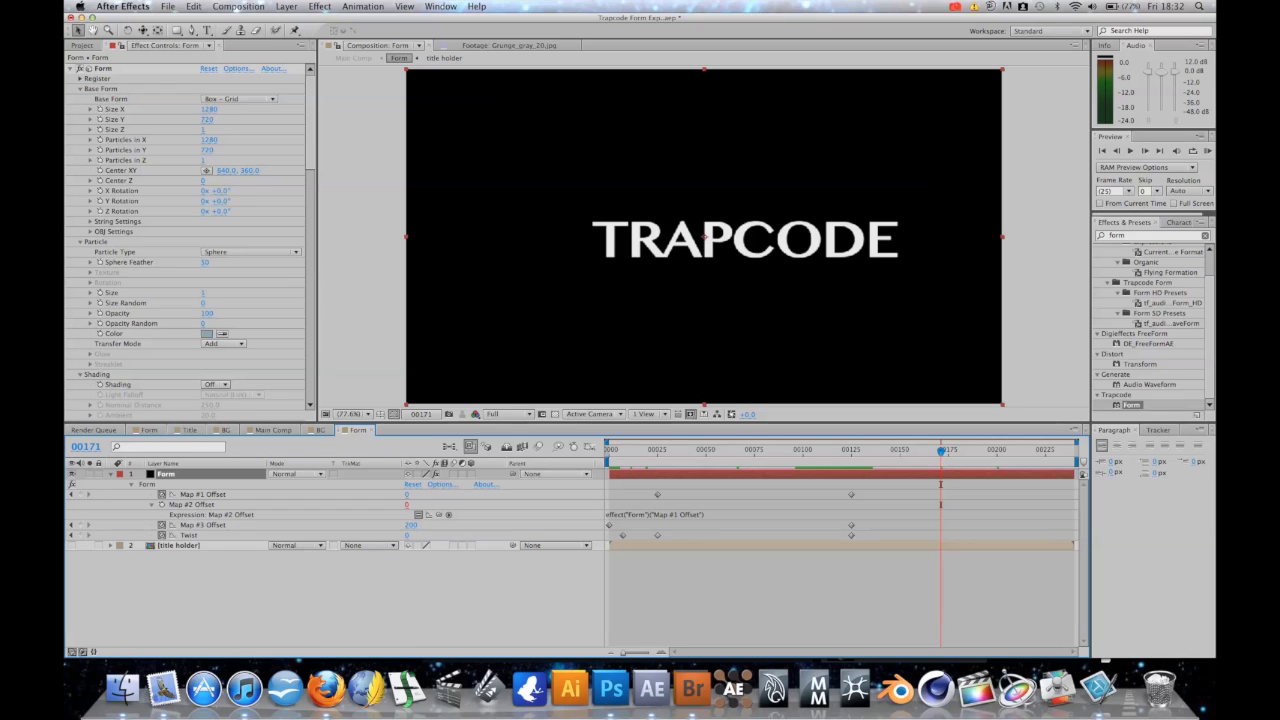
left_click(191, 505)
mouse_move(648, 487)
left_mouse_down()
mouse_move(852, 491)
mouse_move(706, 494)
left_mouse_up()
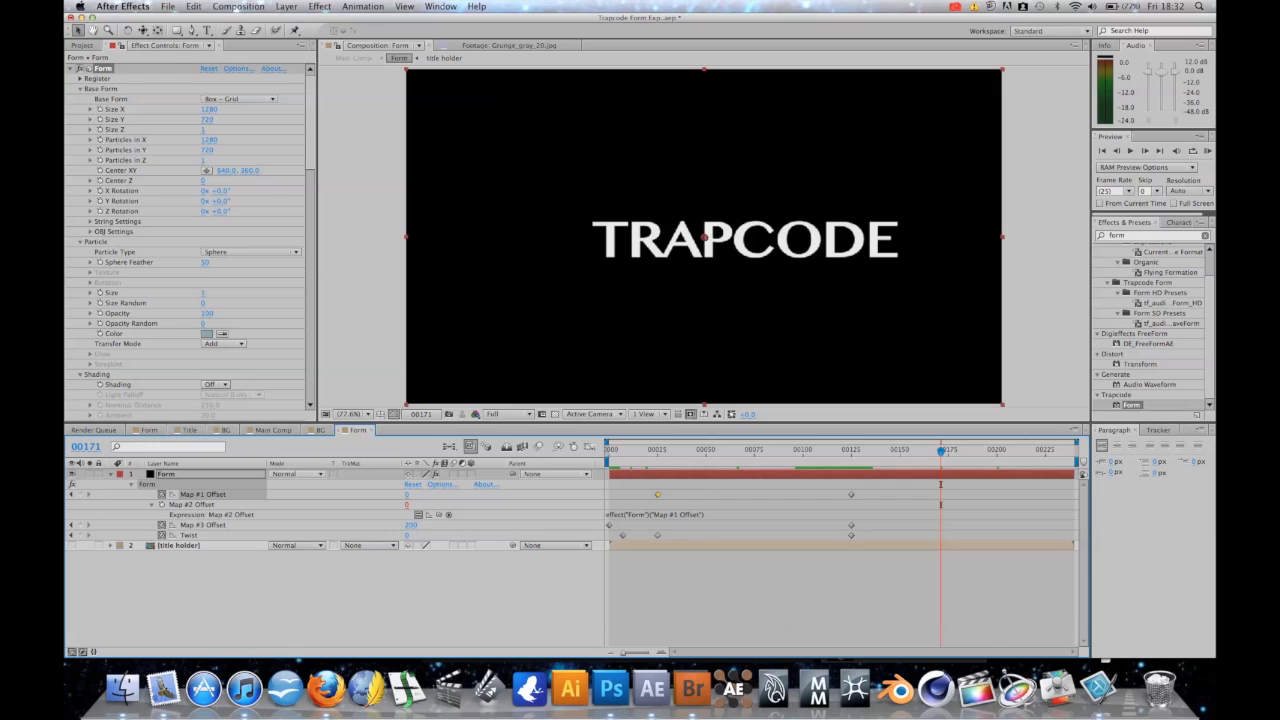
mouse_move(657, 495)
key("space")
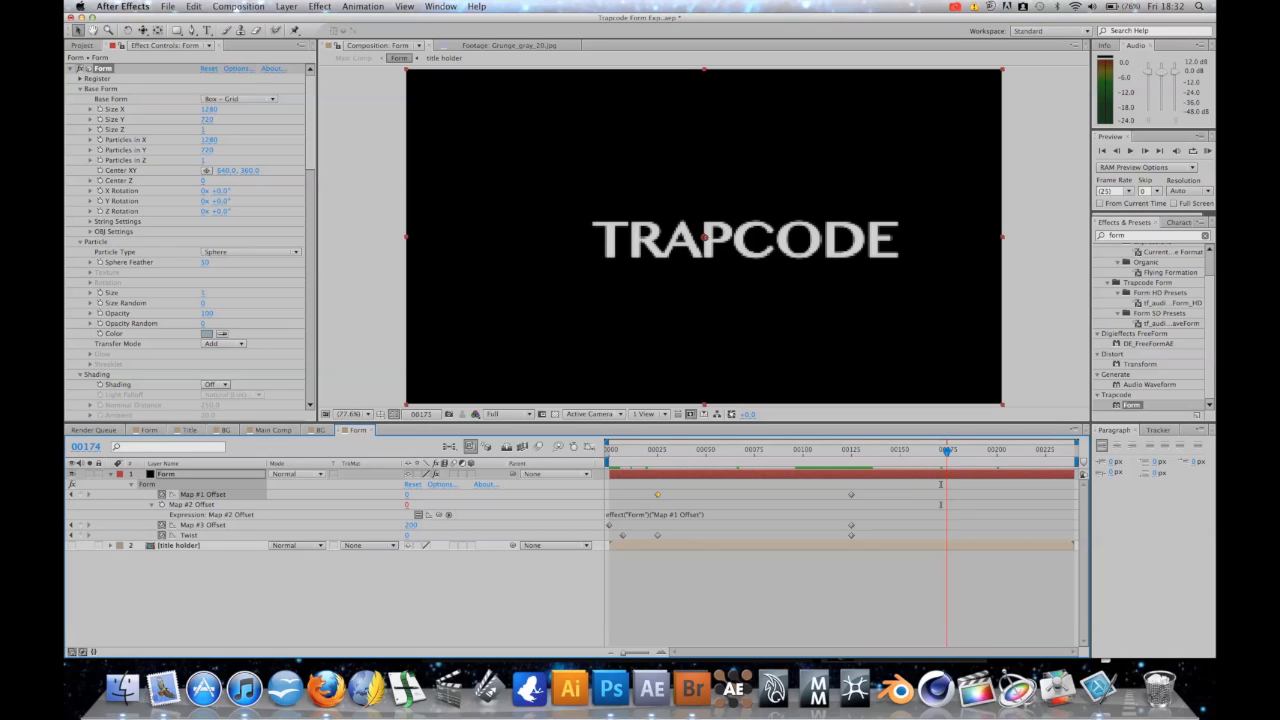
key("super+v")
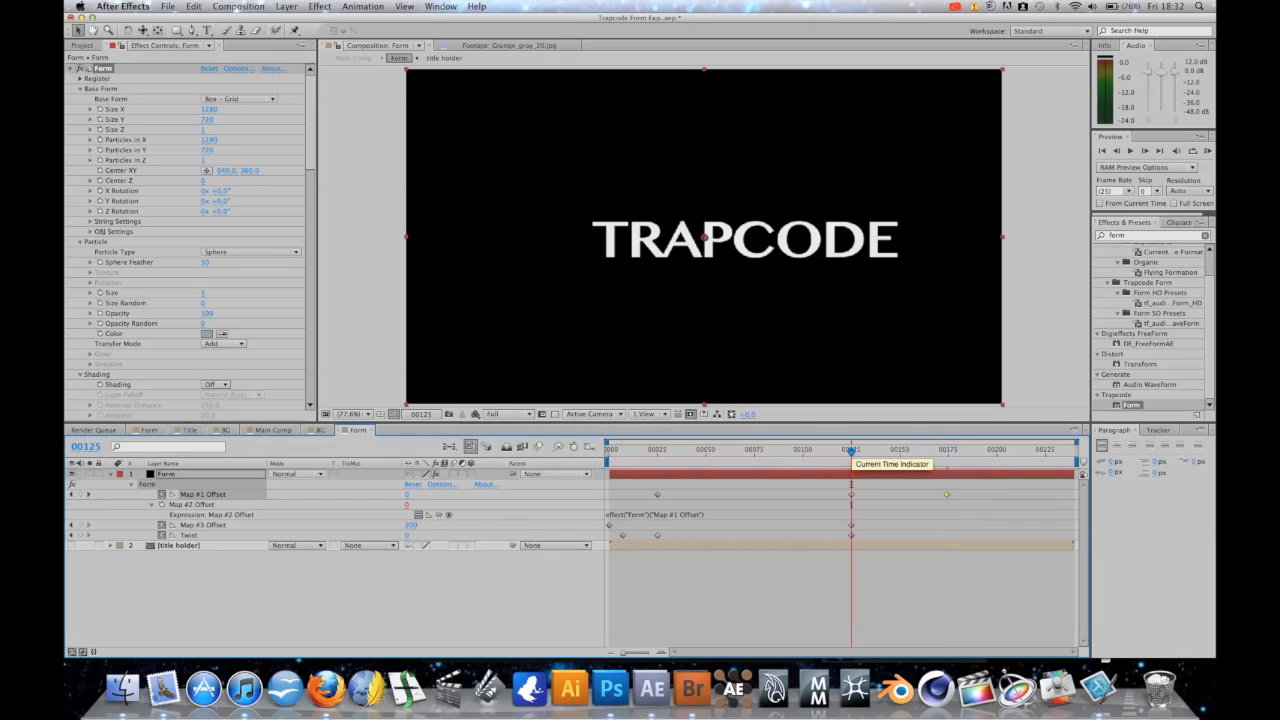
key("KP_0")
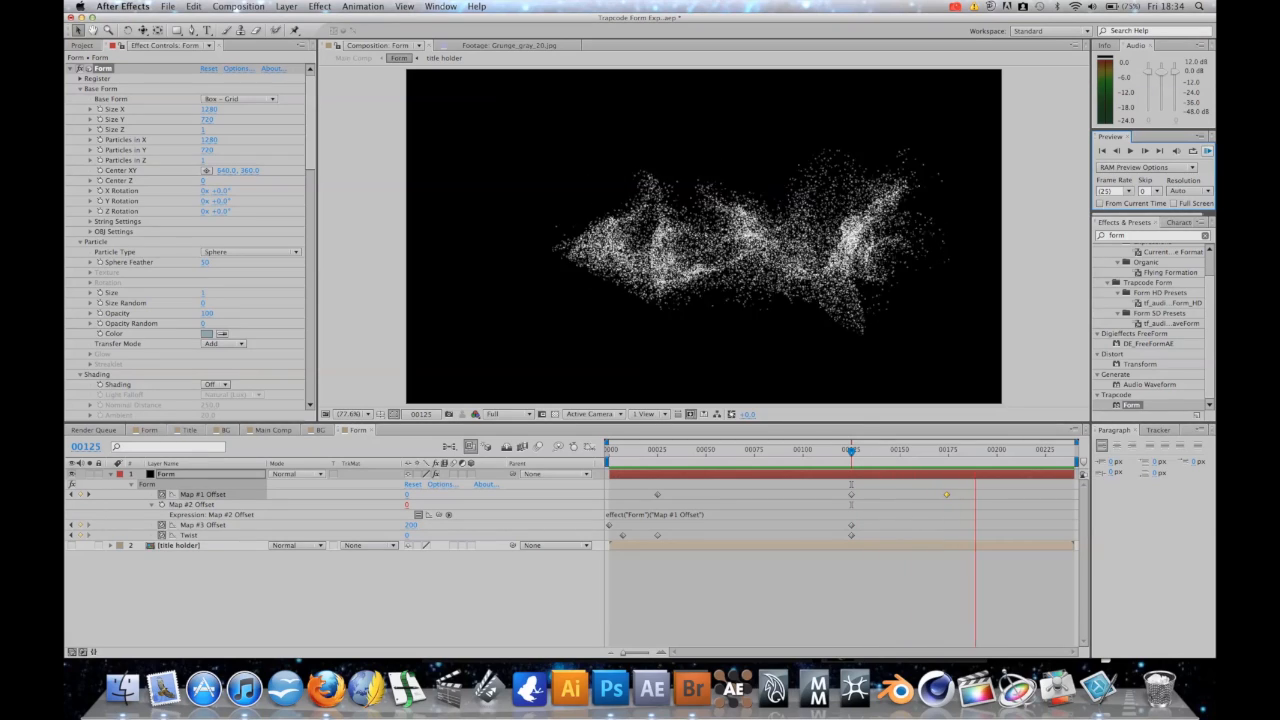
key("space")
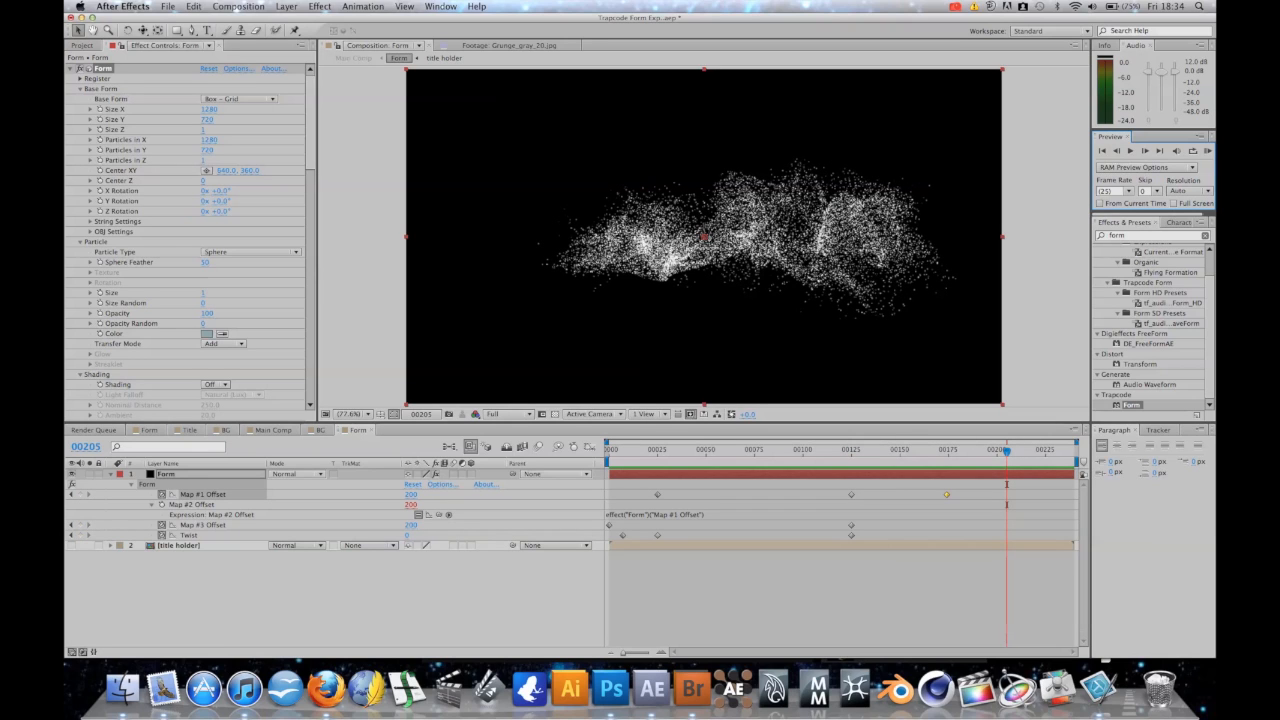
- Fade out the Form layer with Opacity keyframes of 100% at frame 171 and 0% at frame 194, and preview the fade
left_click_drag(1007, 452, 947, 452)
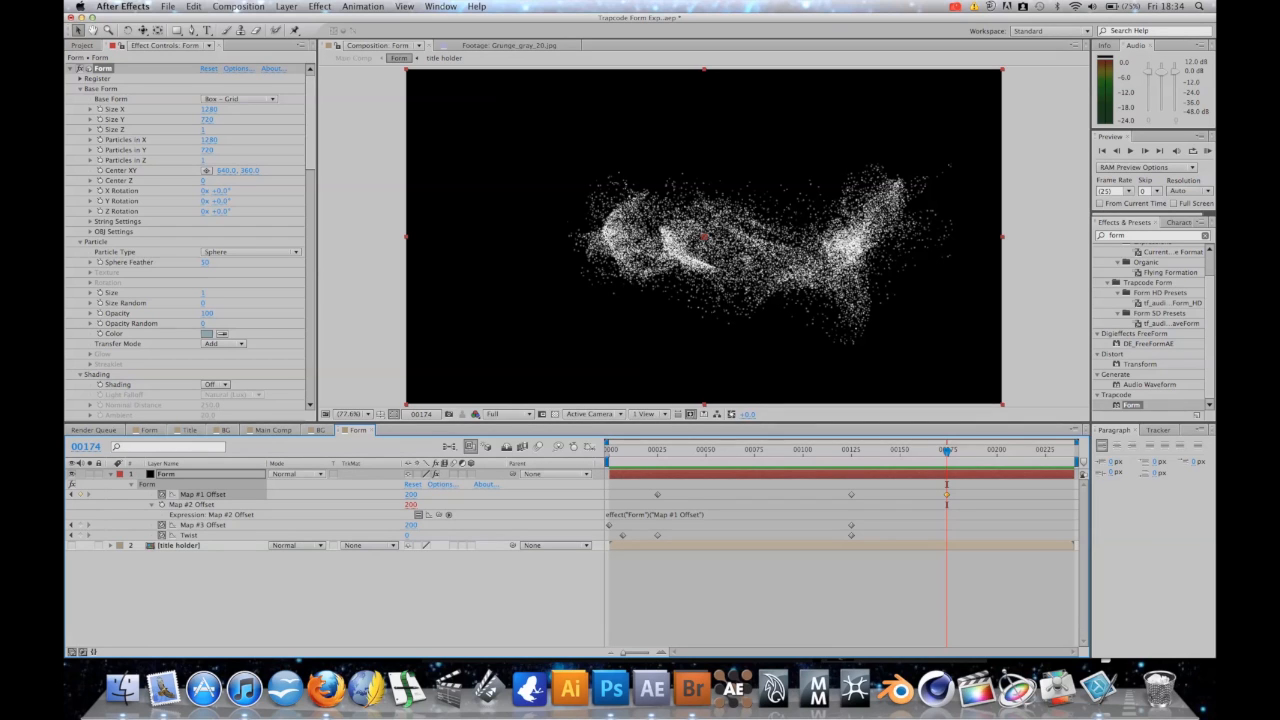
key("t")
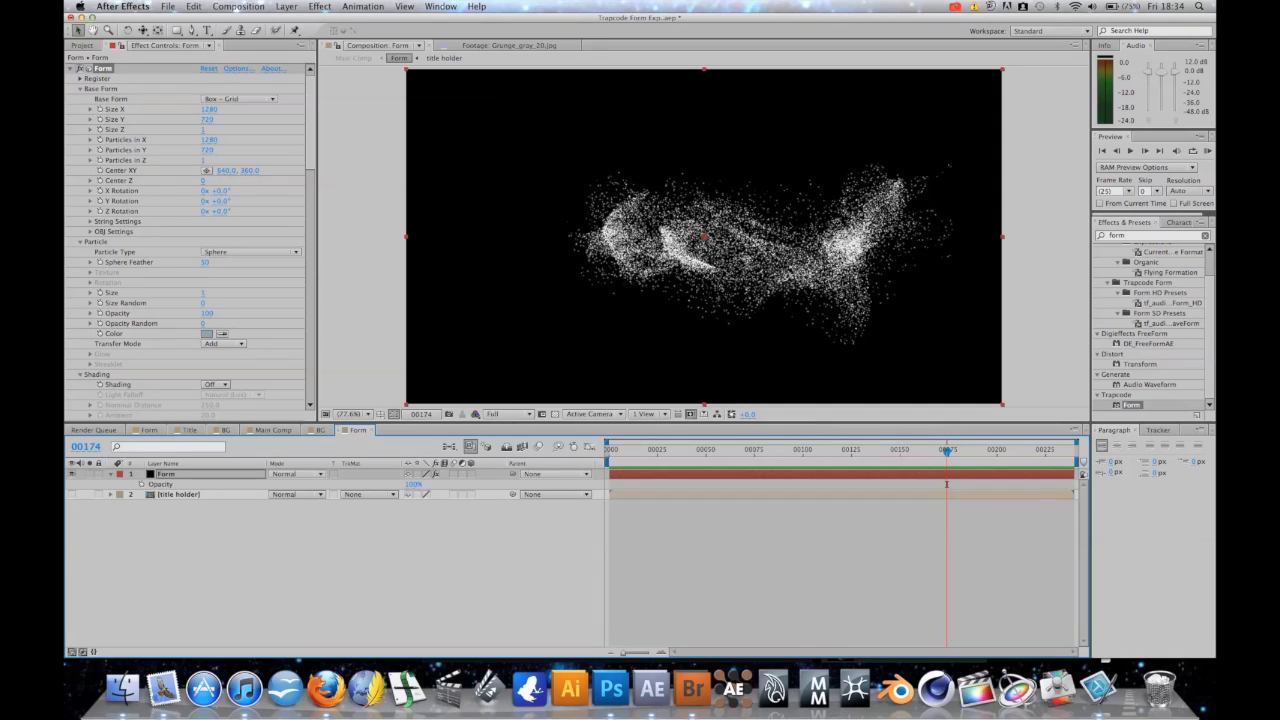
left_click_drag(946, 484, 940, 484)
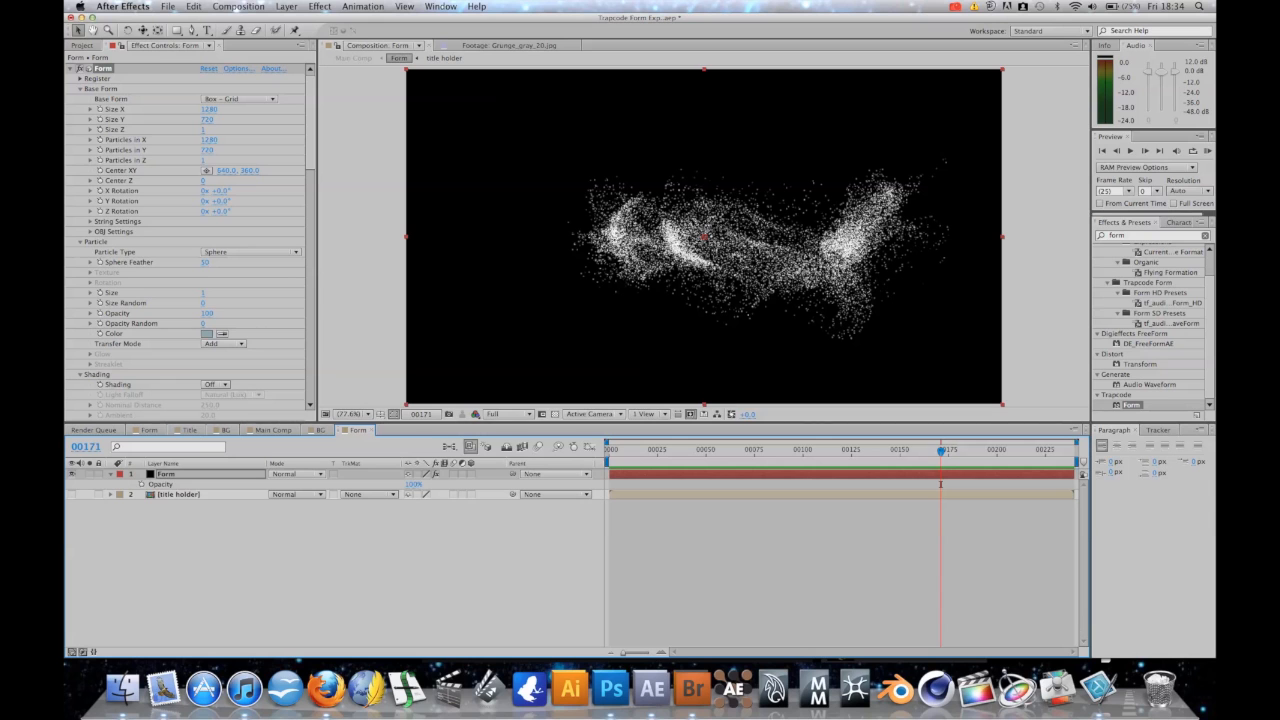
key("alt+shift+t")
left_click_drag(940, 451, 986, 451)
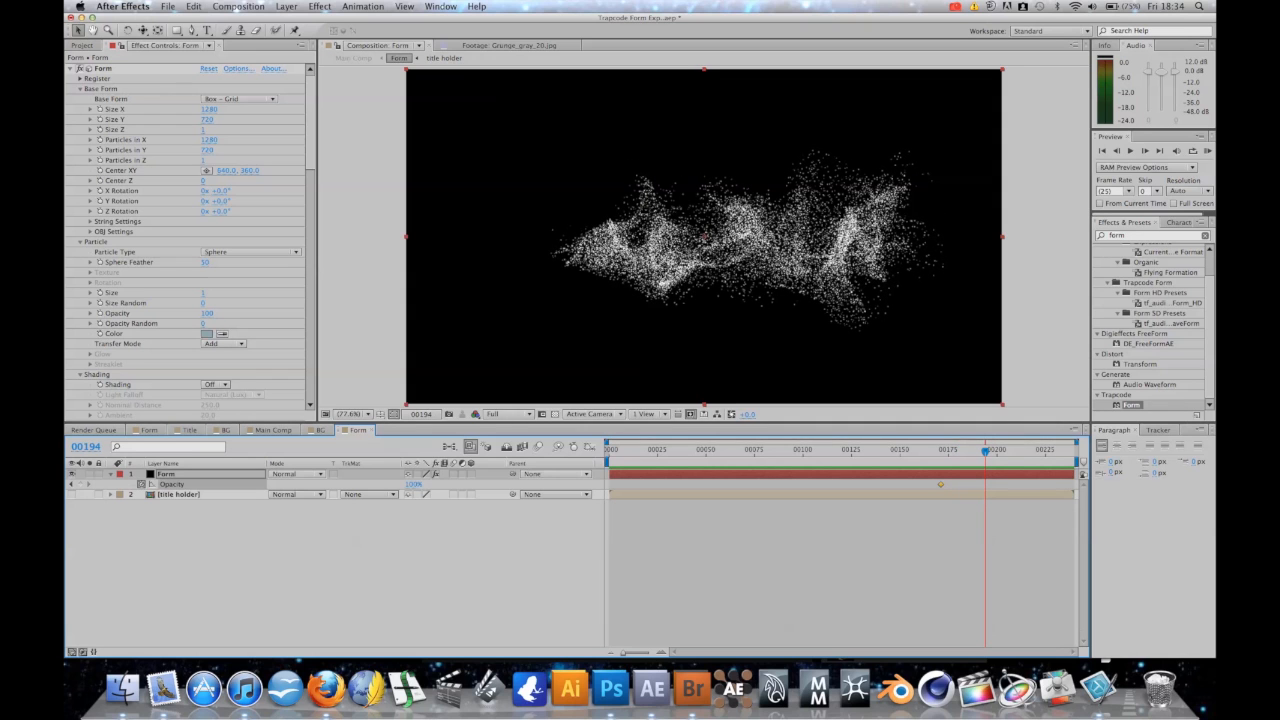
left_click(413, 484)
type("0")
key("Return")
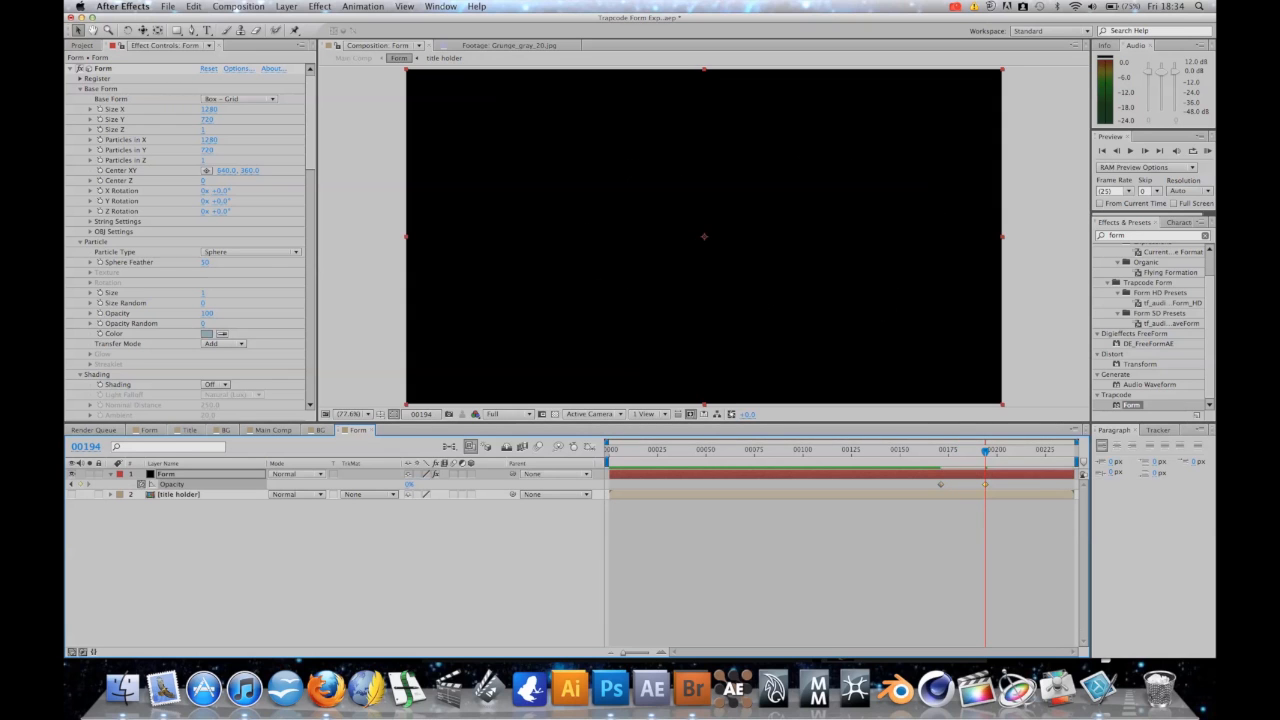
left_click(937, 451)
key("space")
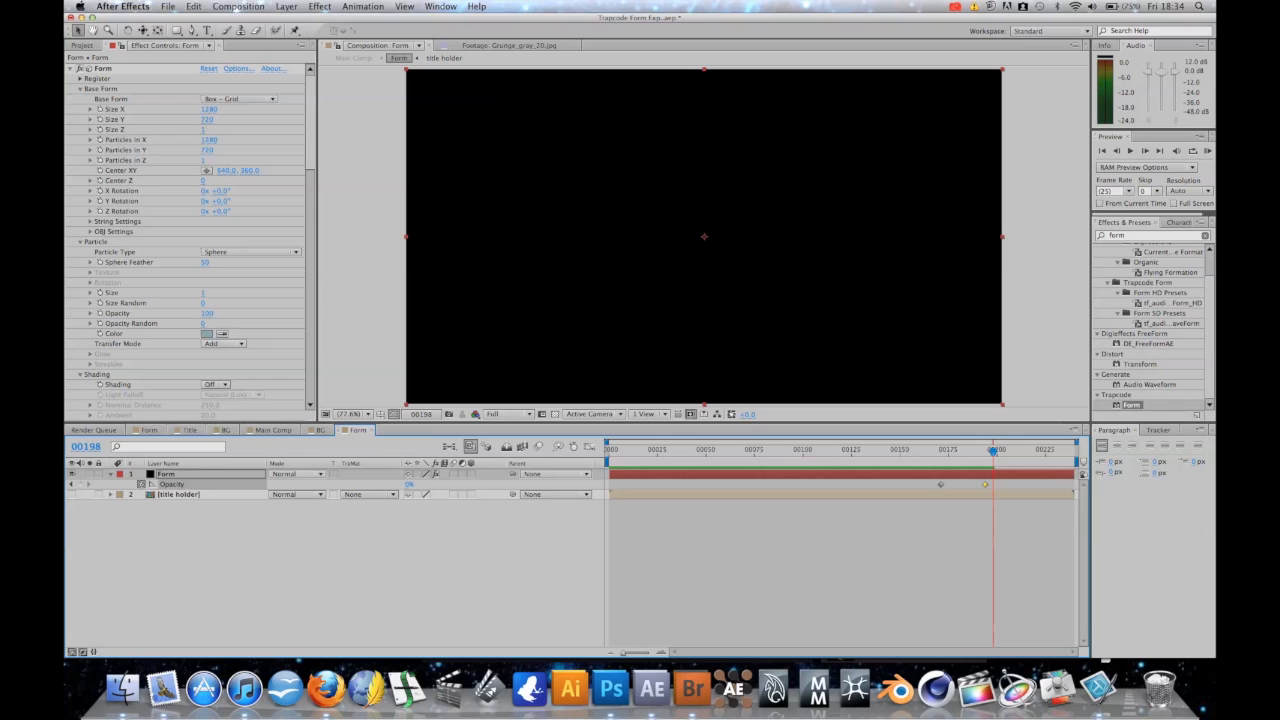
- End the Form composition's work area at frame 194 and trim the composition to it
left_click_drag(993, 450, 987, 452)
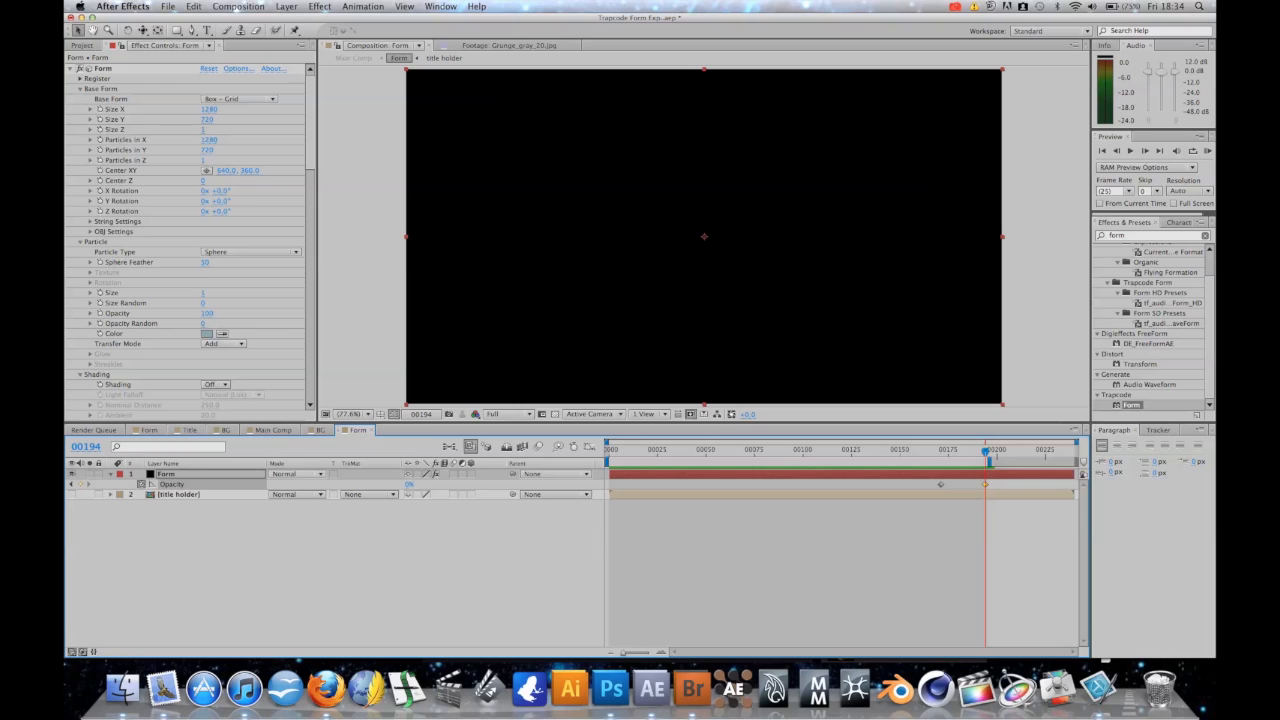
right_click(905, 461)
left_click(968, 492)
key("space")
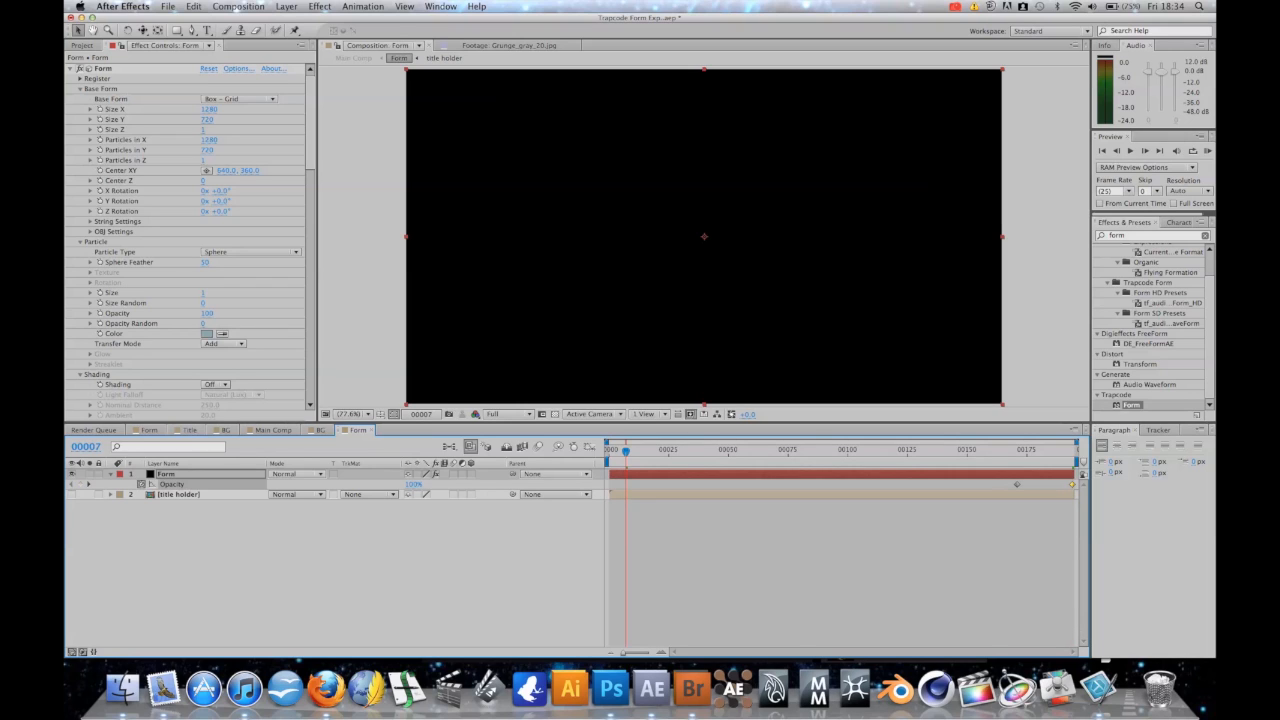
- End Main Comp's work area at frame 195 and trim the composition to the work area
left_click(272, 430)
left_click(325, 585)
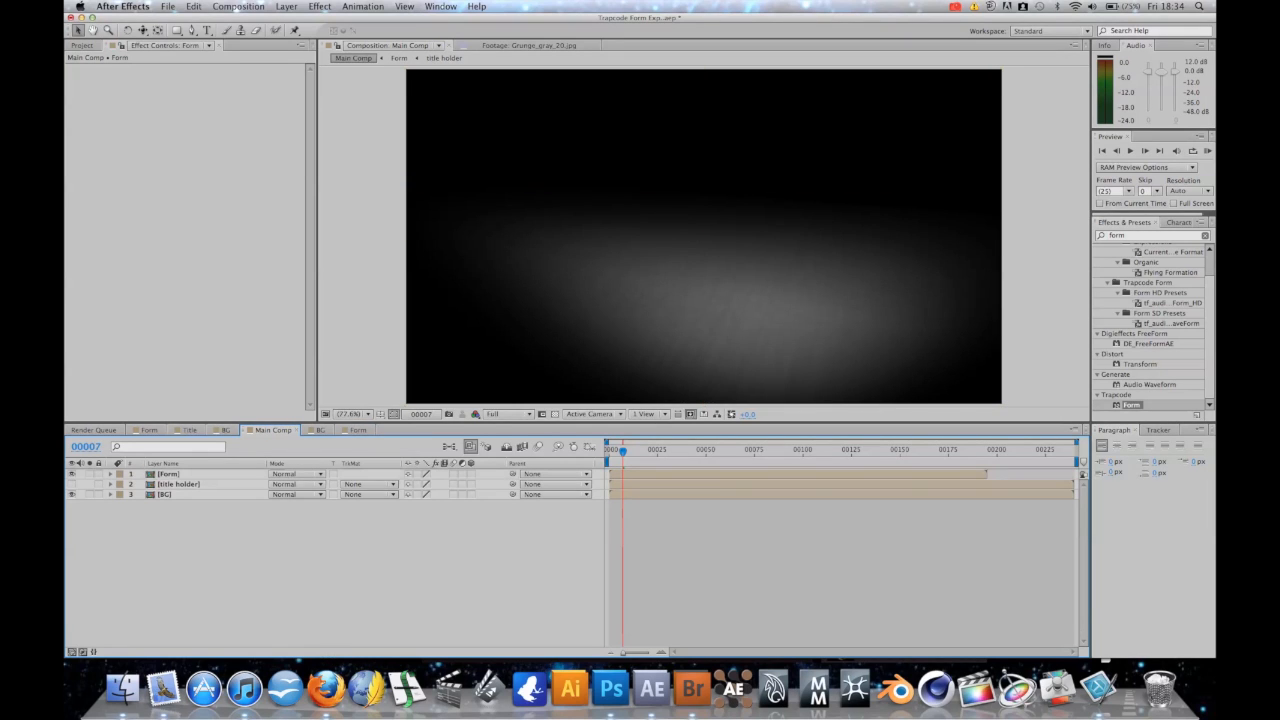
left_click(988, 452)
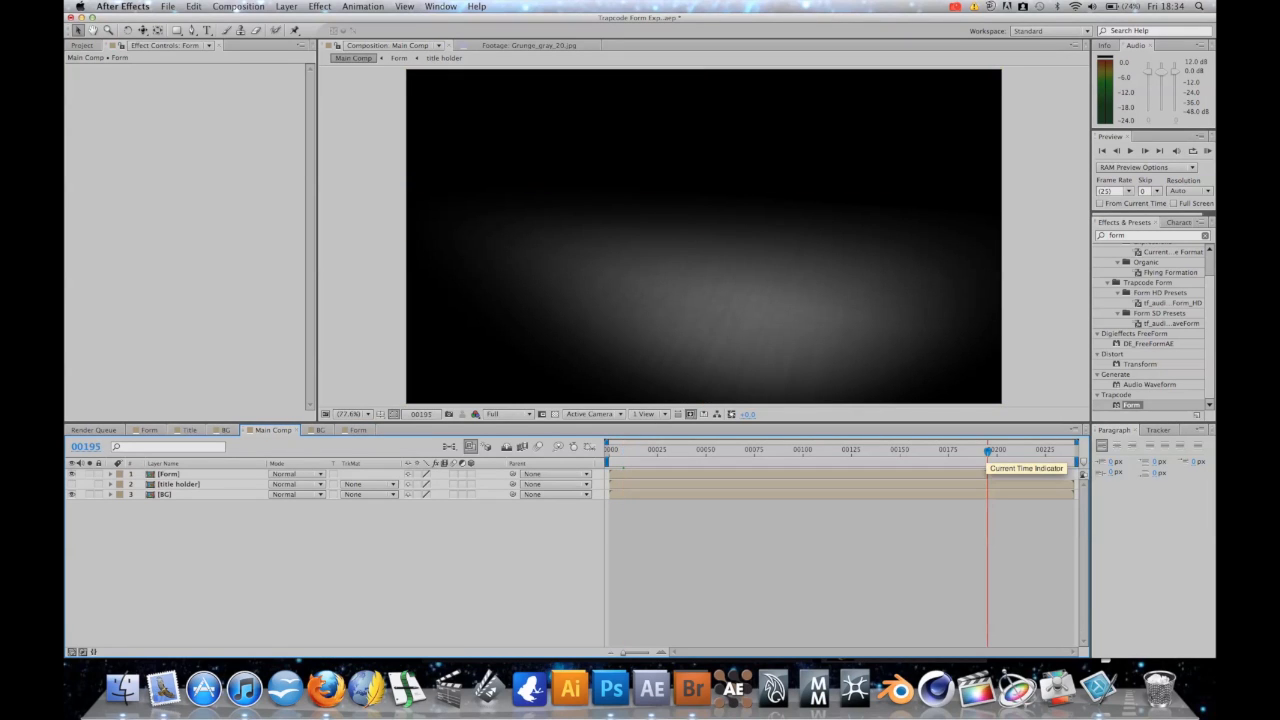
key("n")
right_click(988, 452)
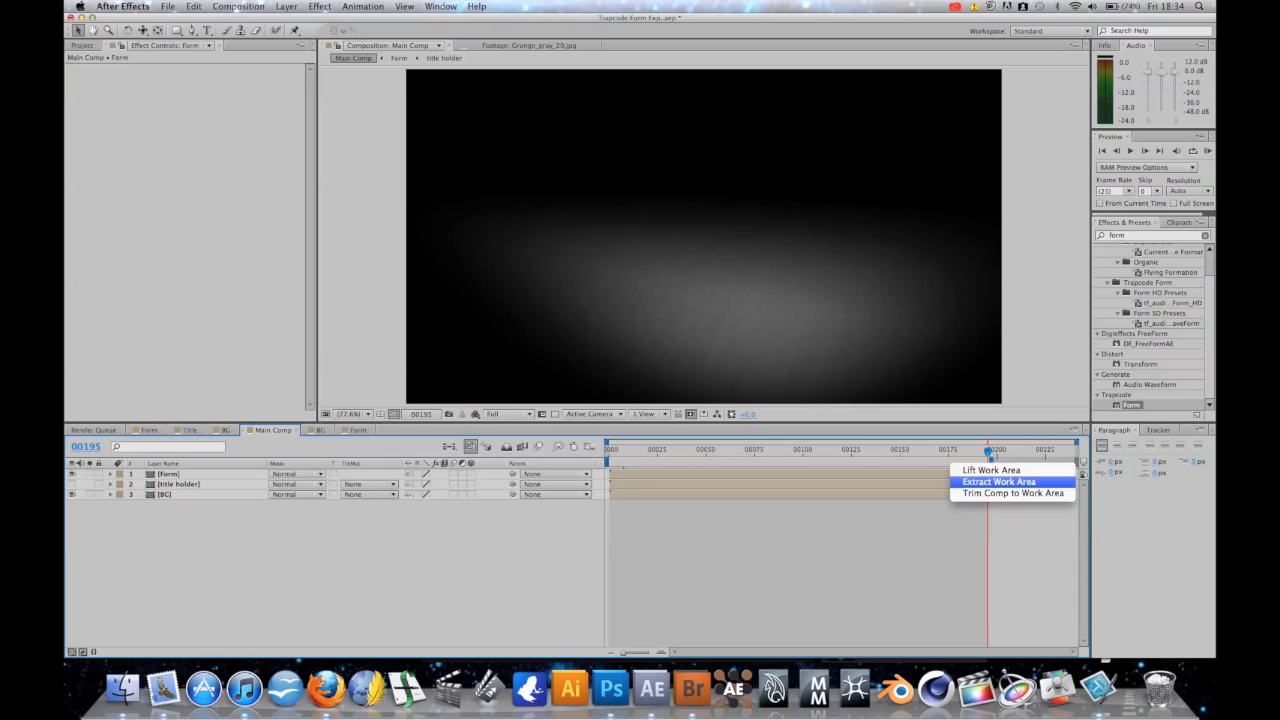
left_click(1010, 490)
- Duplicate the Form layer inside the Form composition and turn on Shading for the duplicate
left_click_drag(929, 451, 872, 451)
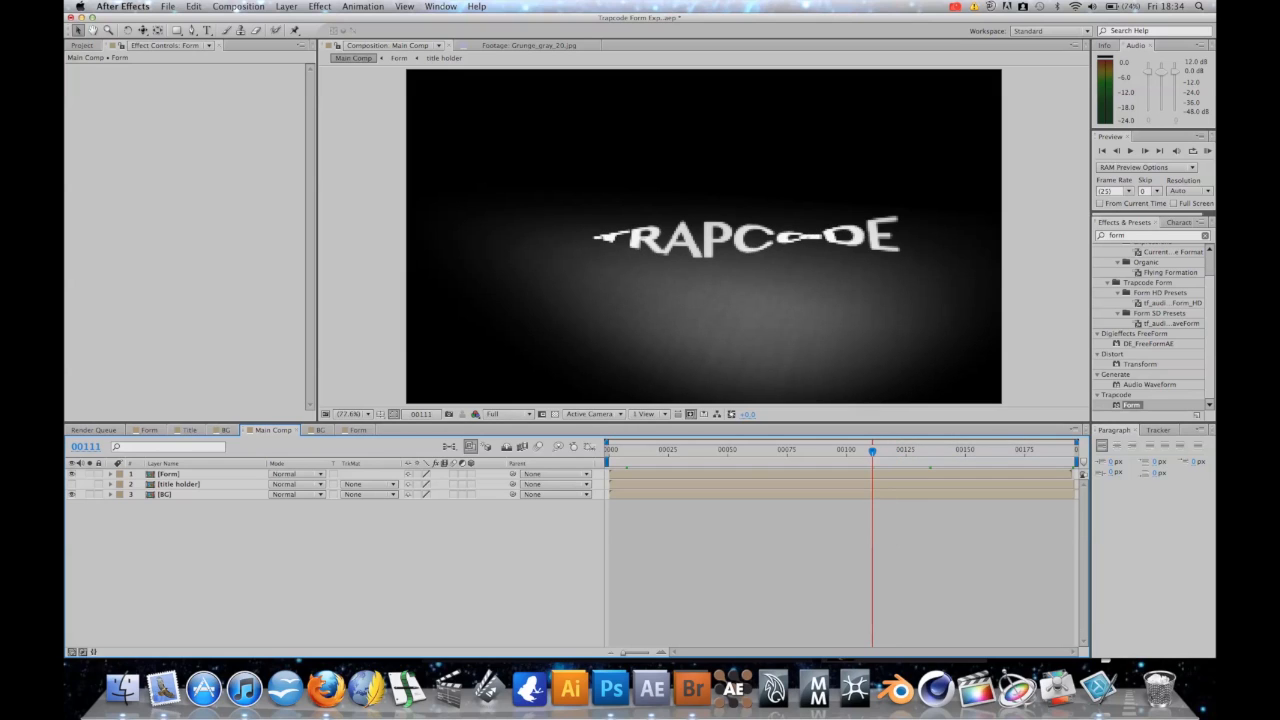
left_click_drag(872, 451, 915, 451)
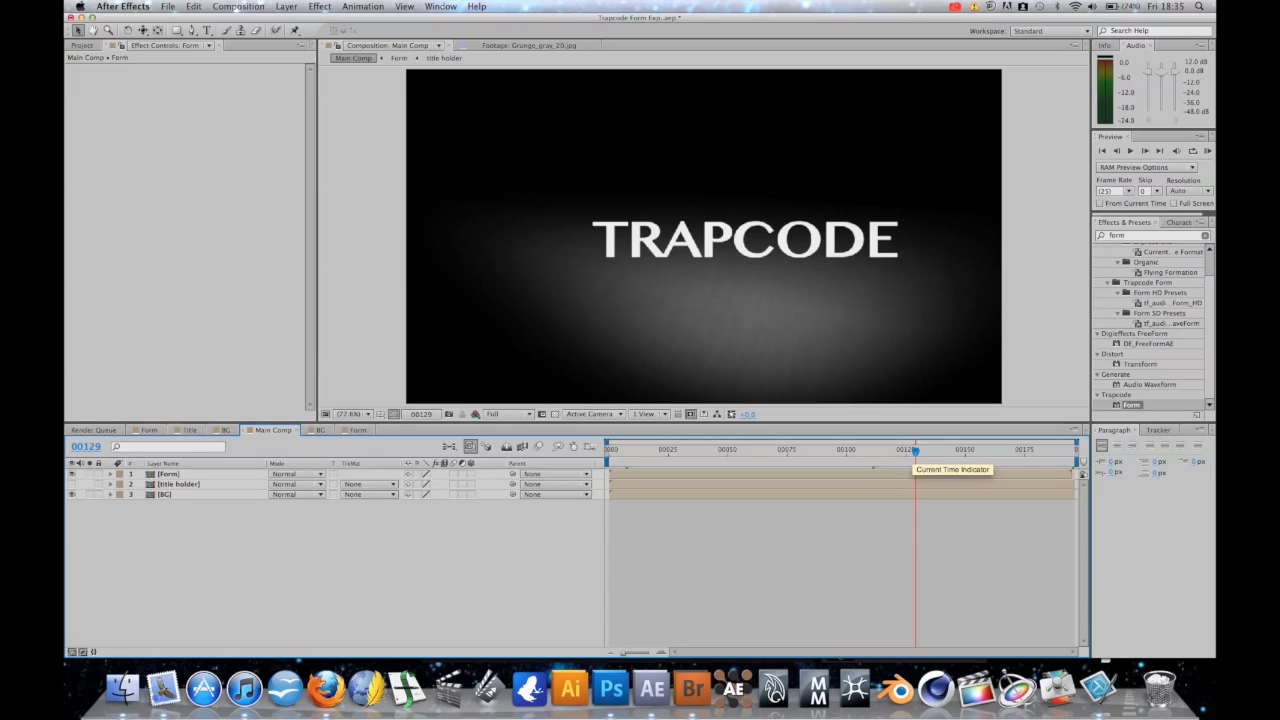
double_click(168, 474)
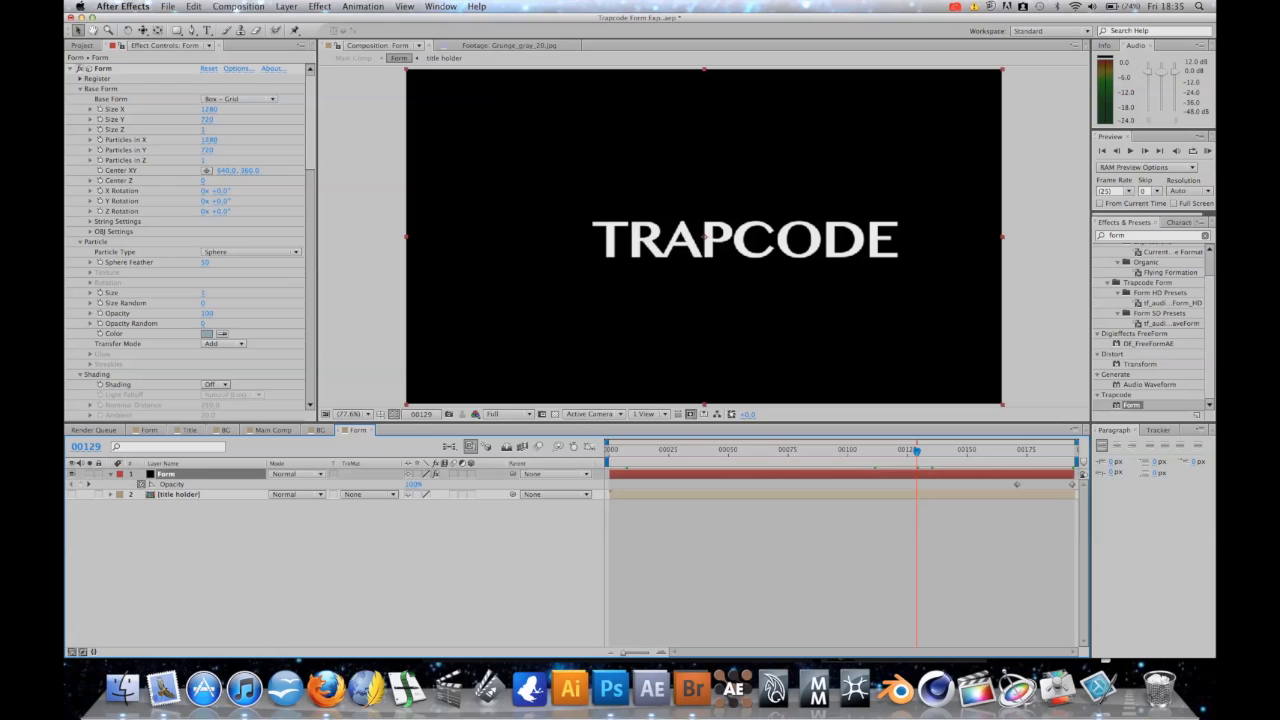
key("super+d")
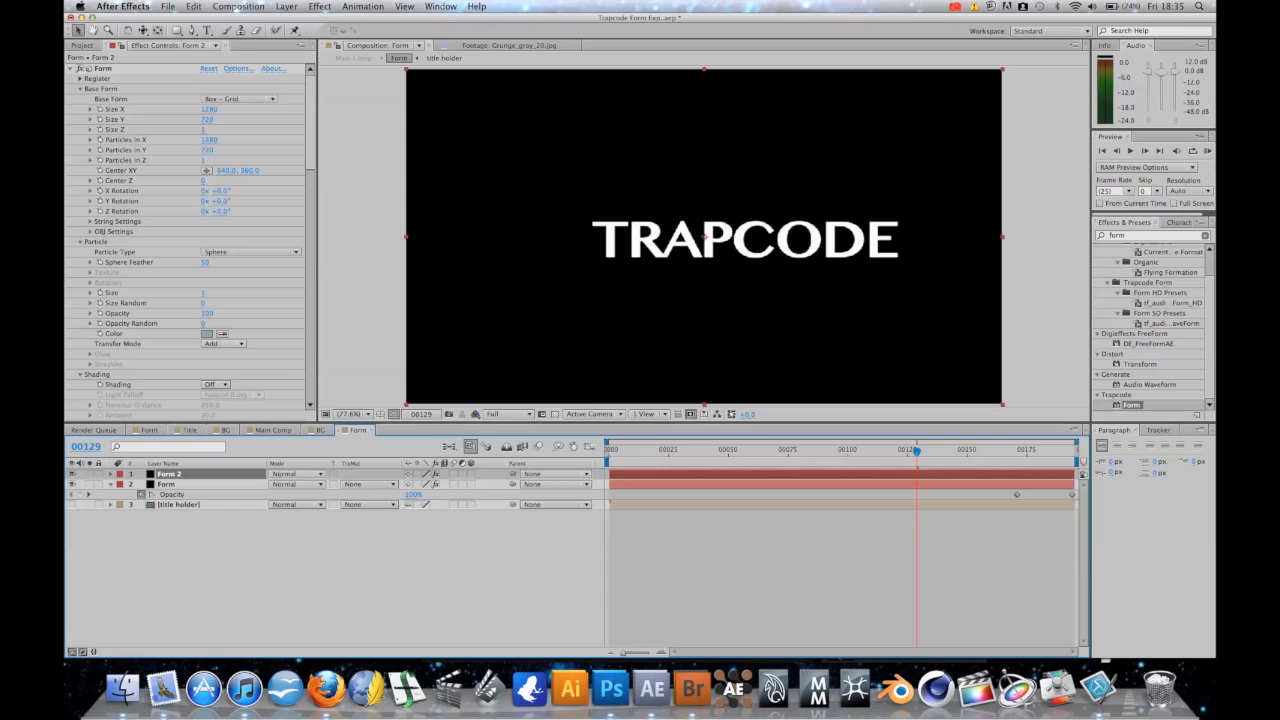
left_click(215, 384)
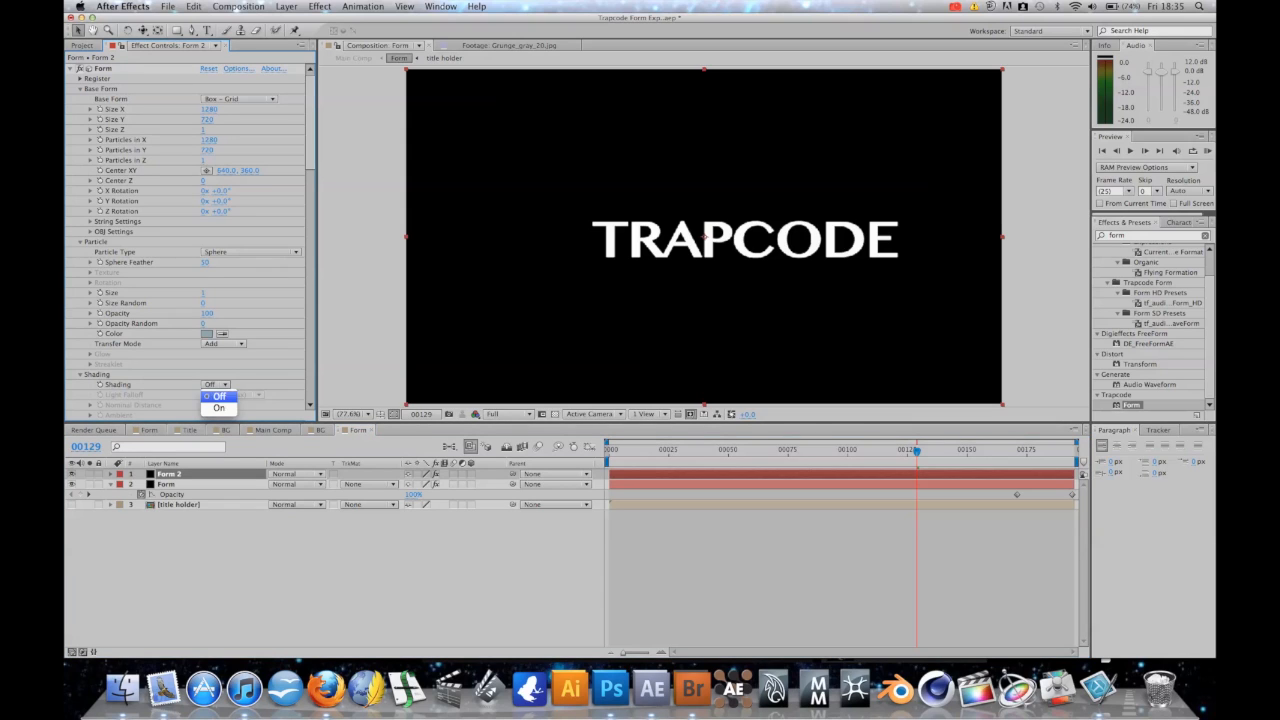
left_click(215, 397)
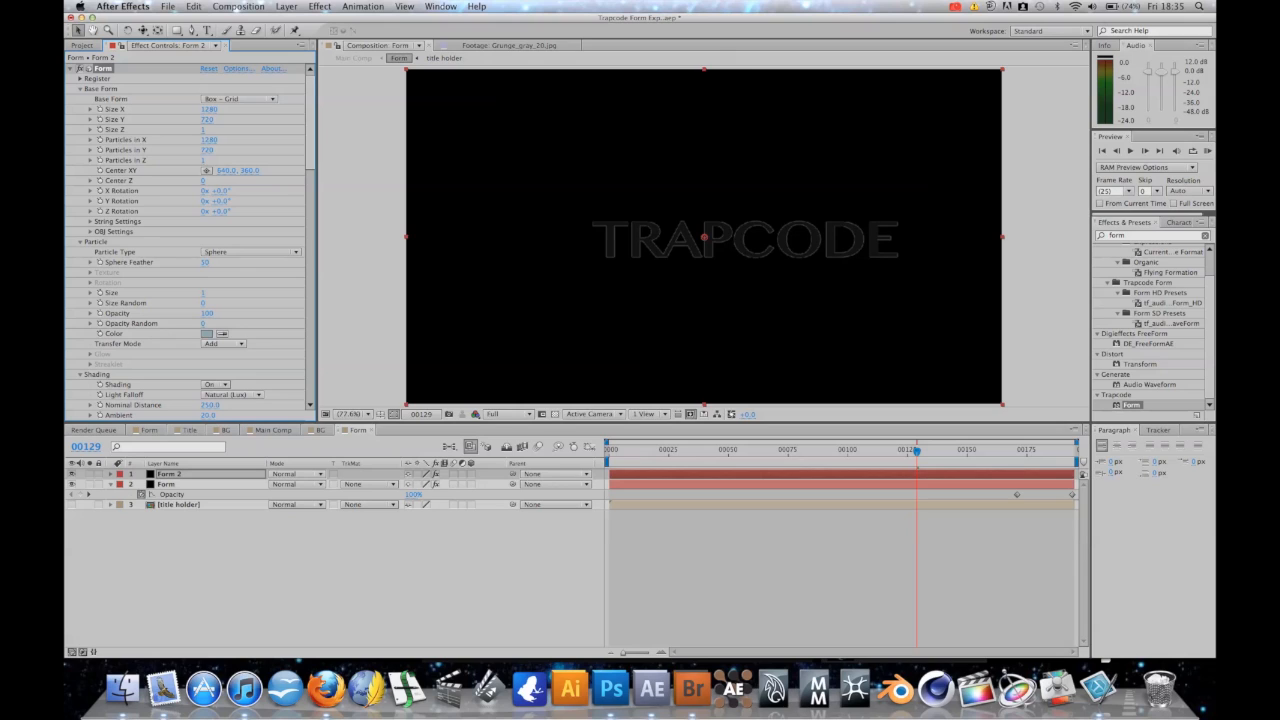
- Make the duplicate Form 2 layer a 3D layer and set its X Rotation to 110°
left_click(704, 237)
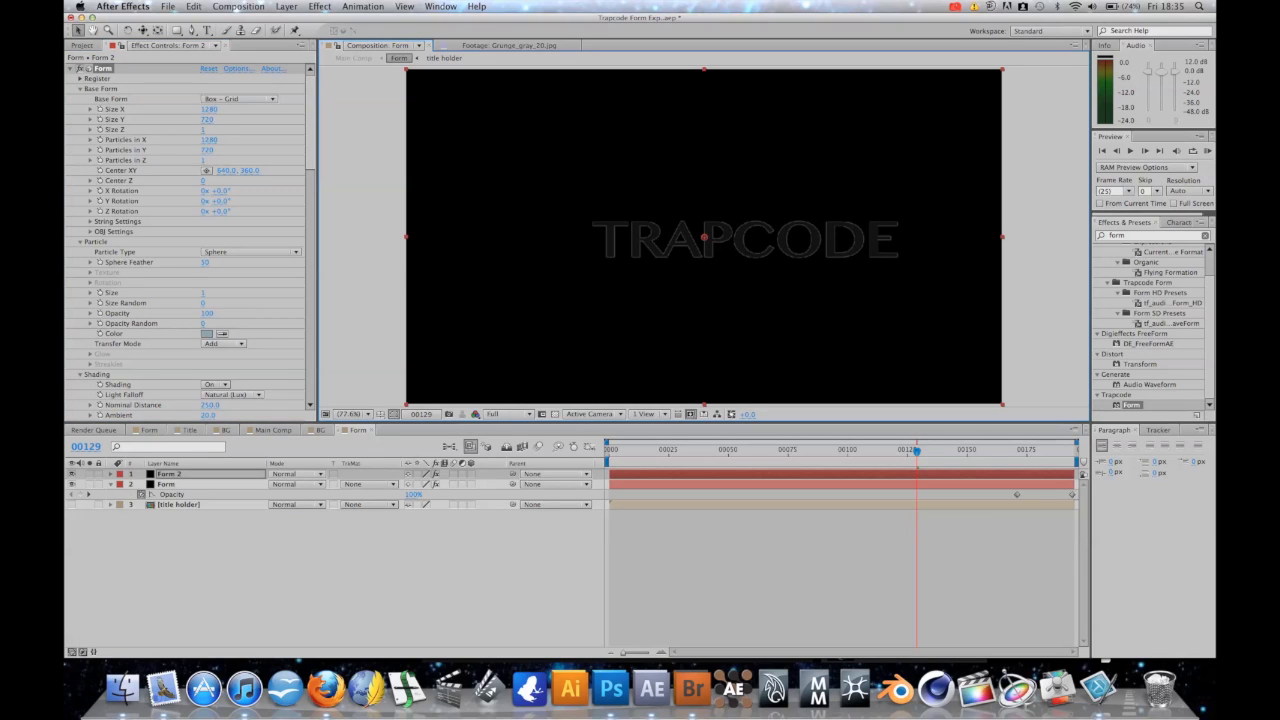
left_click(471, 474)
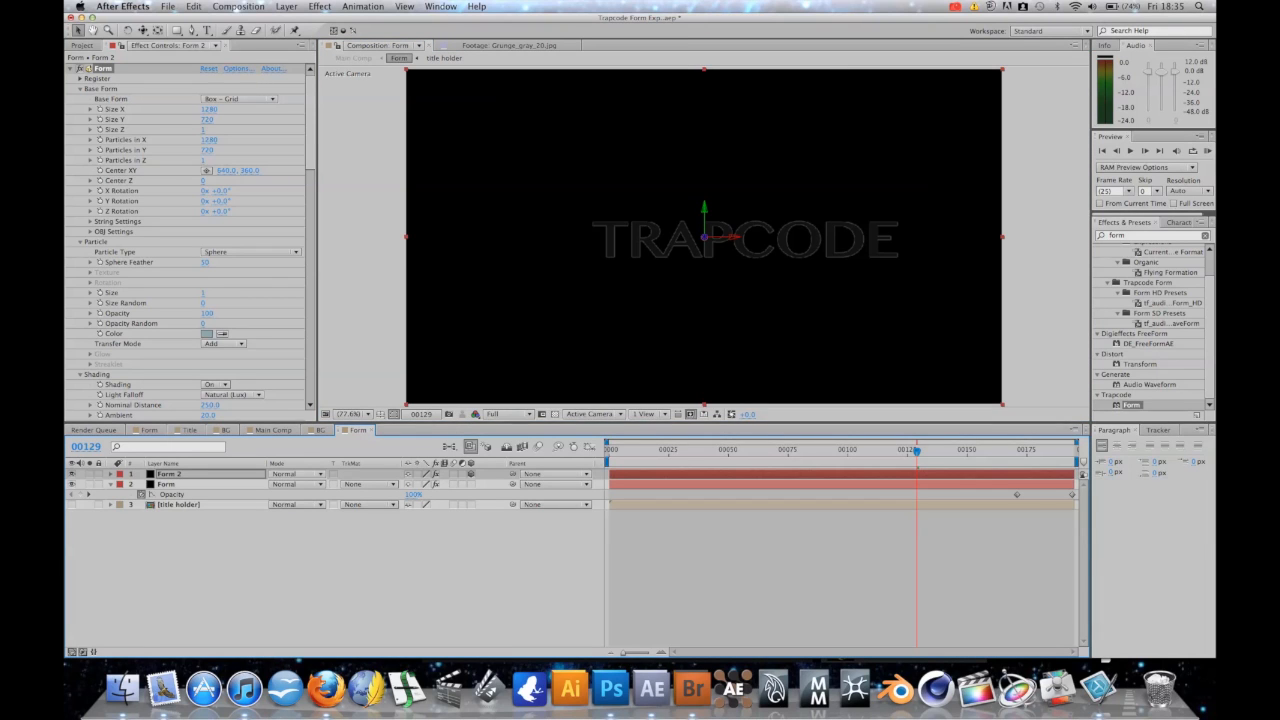
key("r")
left_click_drag(424, 495, 490, 495)
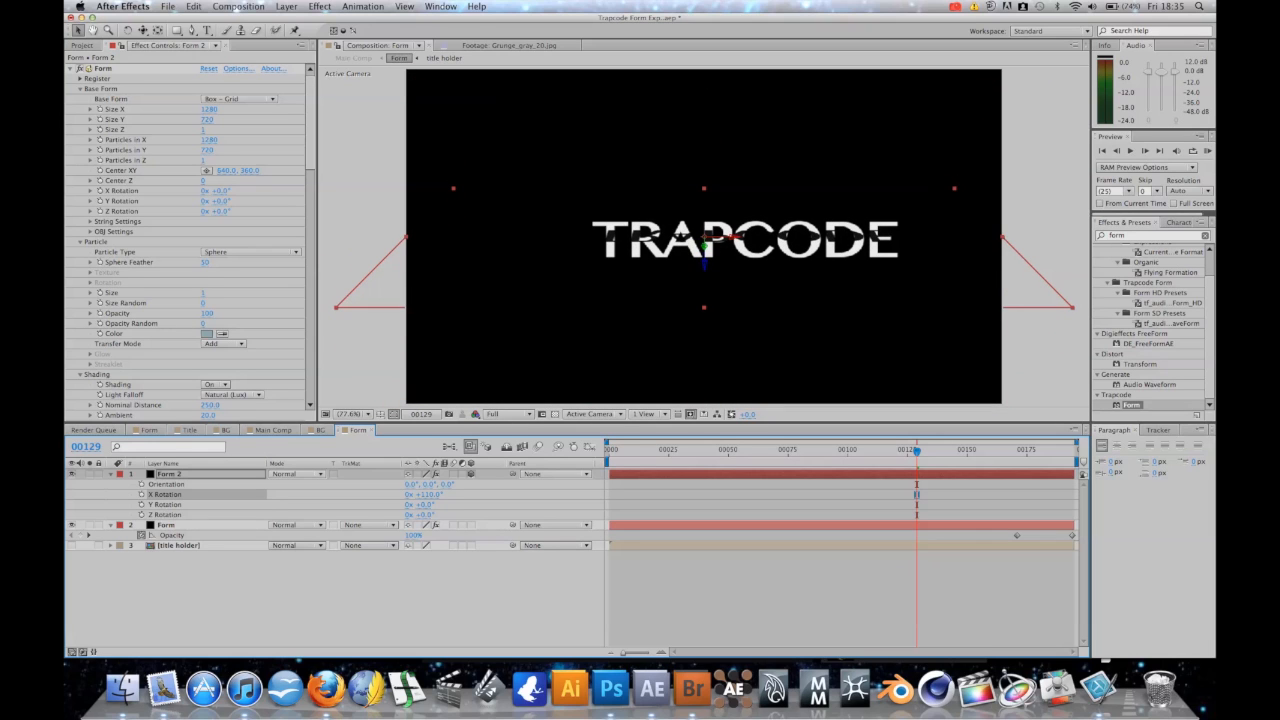
- Move the rotated Form 2 layer down below the title's center and change its particle color to white
left_click_drag(704, 246, 704, 285)
left_click(207, 334)
left_click_drag(676, 459, 651, 409)
key("Return")
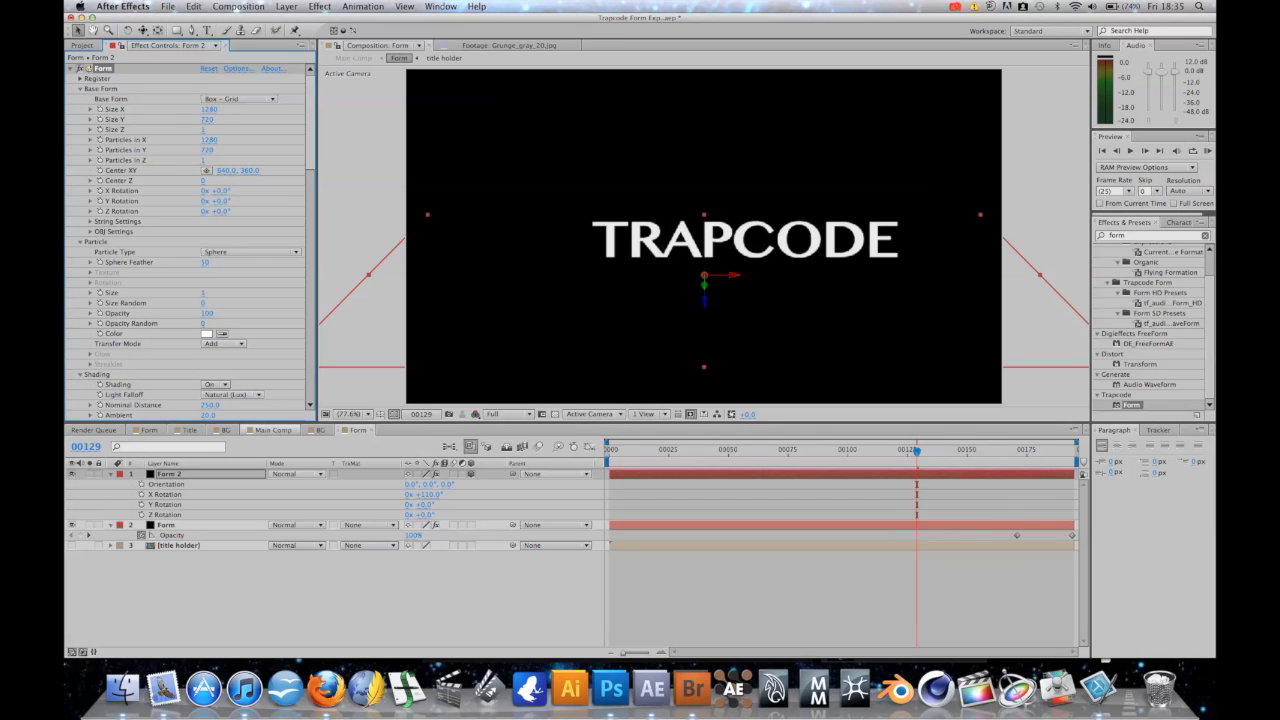
- Preview the title and its floor shadow in Main Comp from frame 130 as the letters start to disperse
left_click(273, 430)
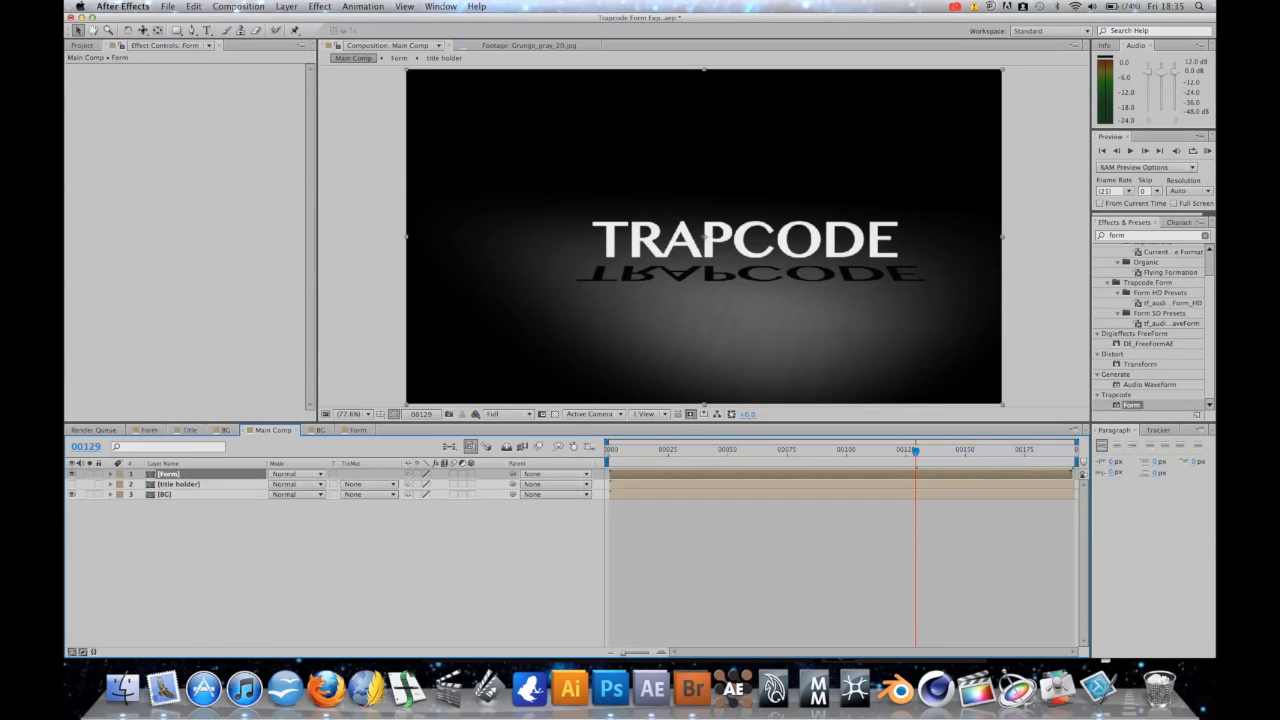
mouse_move(916, 451)
left_mouse_down()
mouse_move(897, 451)
mouse_move(917, 451)
left_mouse_up()
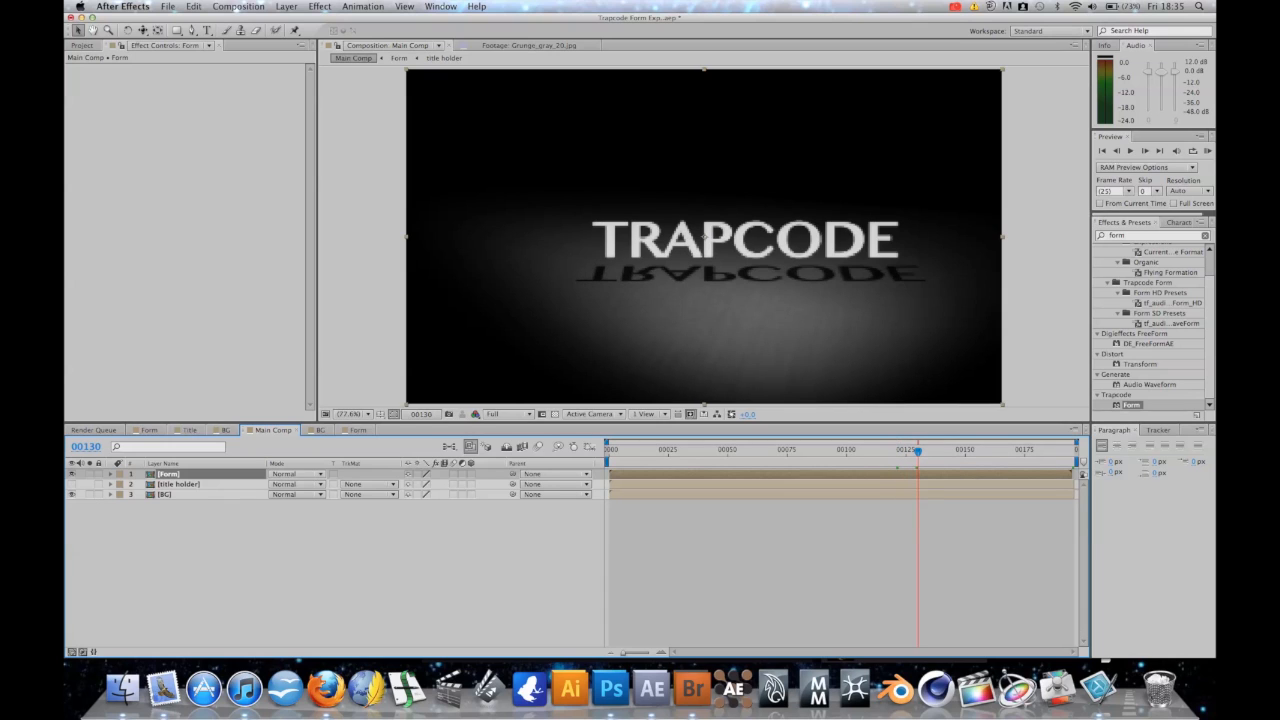
key("space")
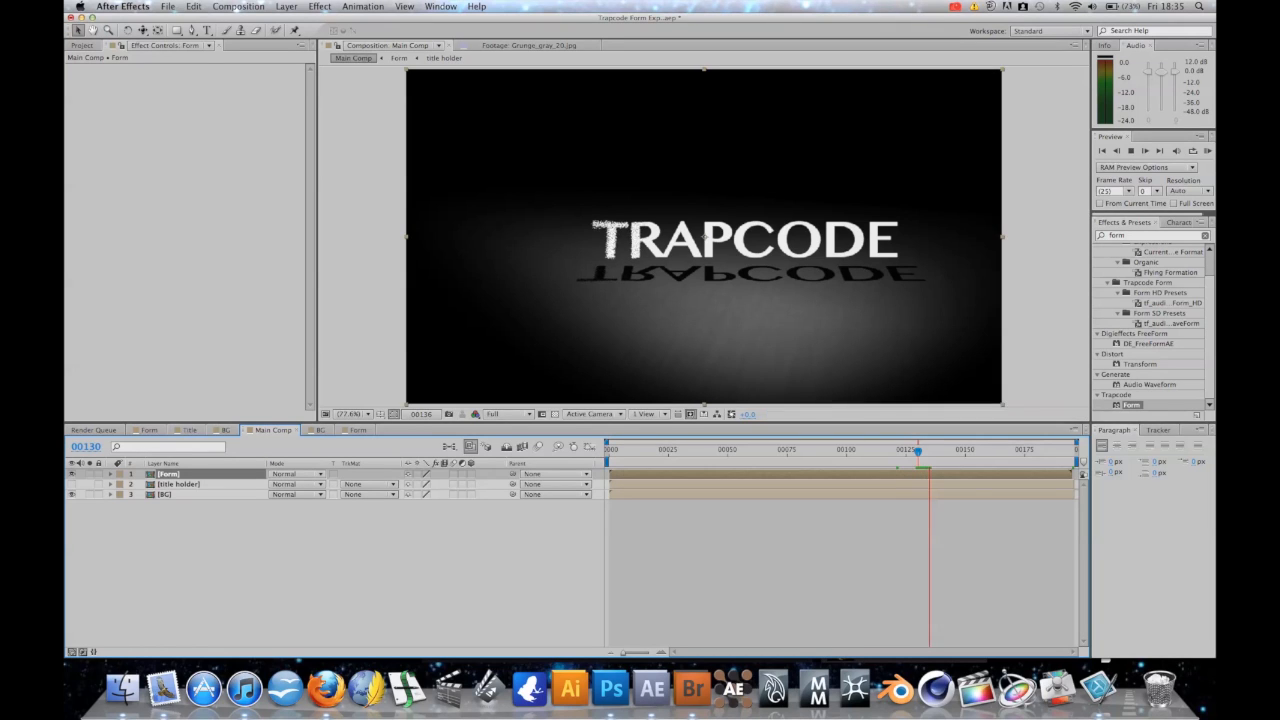
key("space")
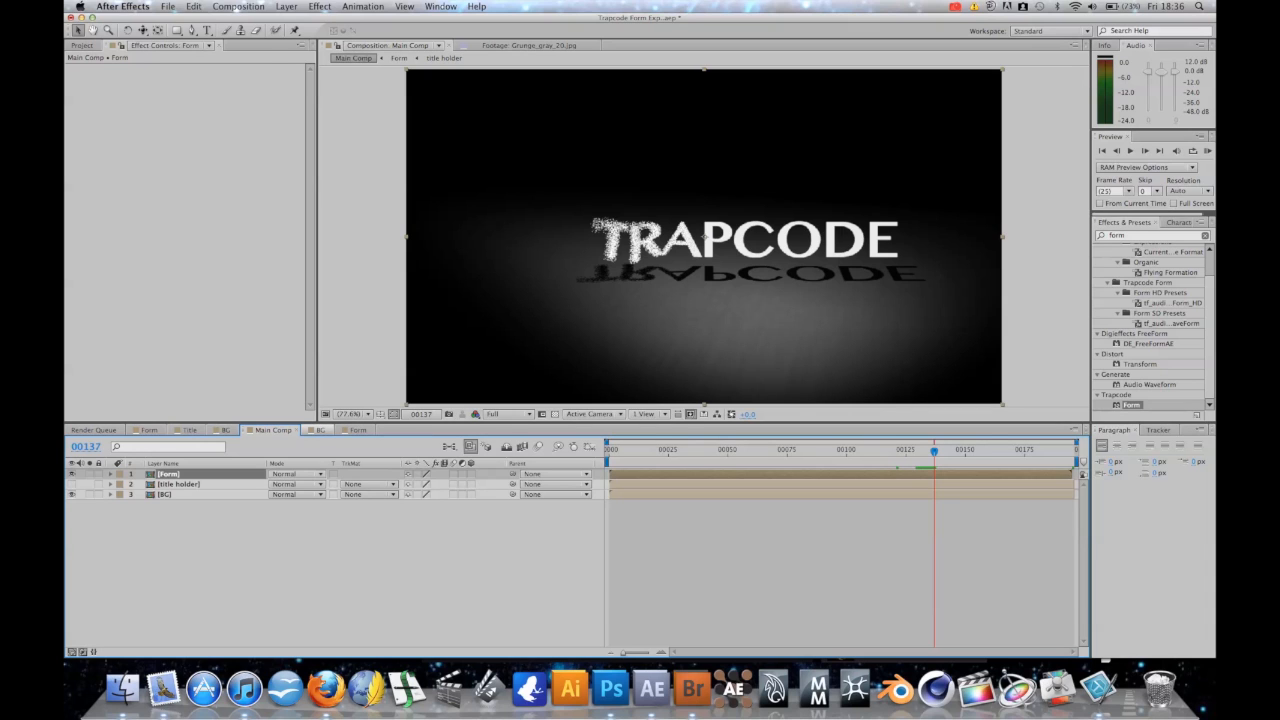
- Set the Form 2 shadow layer's opacity to 50% in the Form composition
left_click(320, 430)
left_click(357, 430)
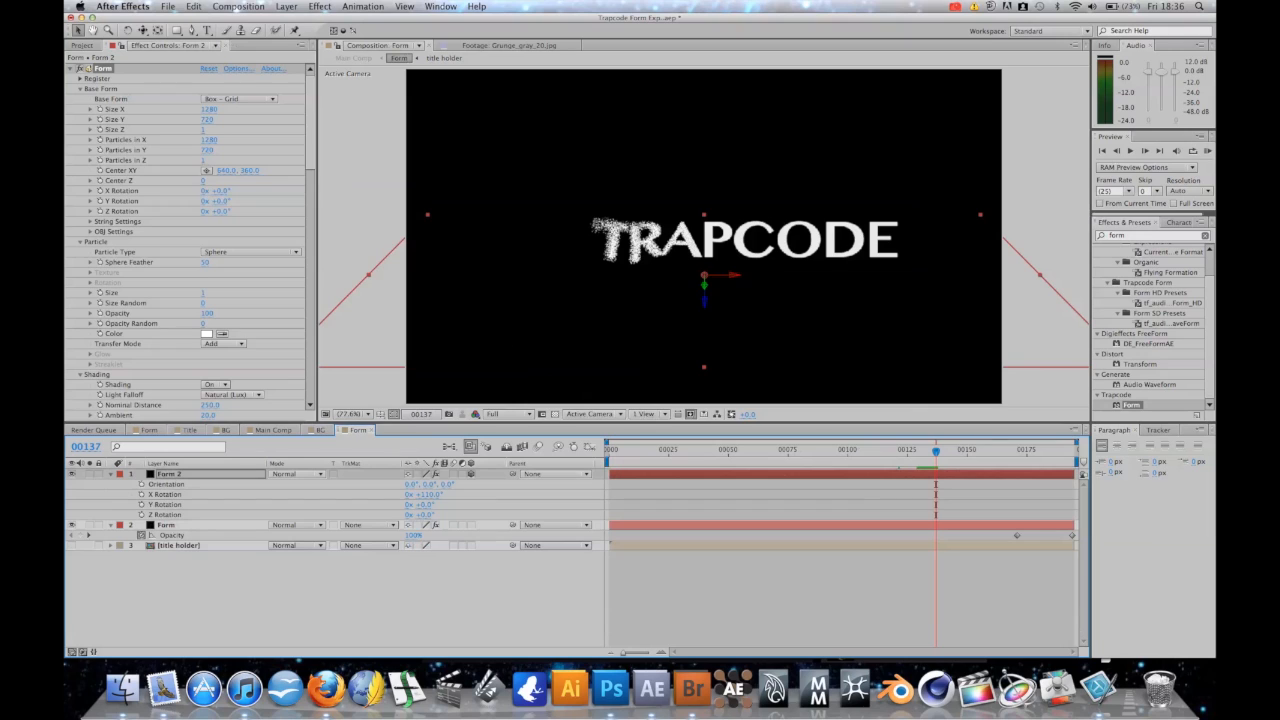
left_click(170, 474)
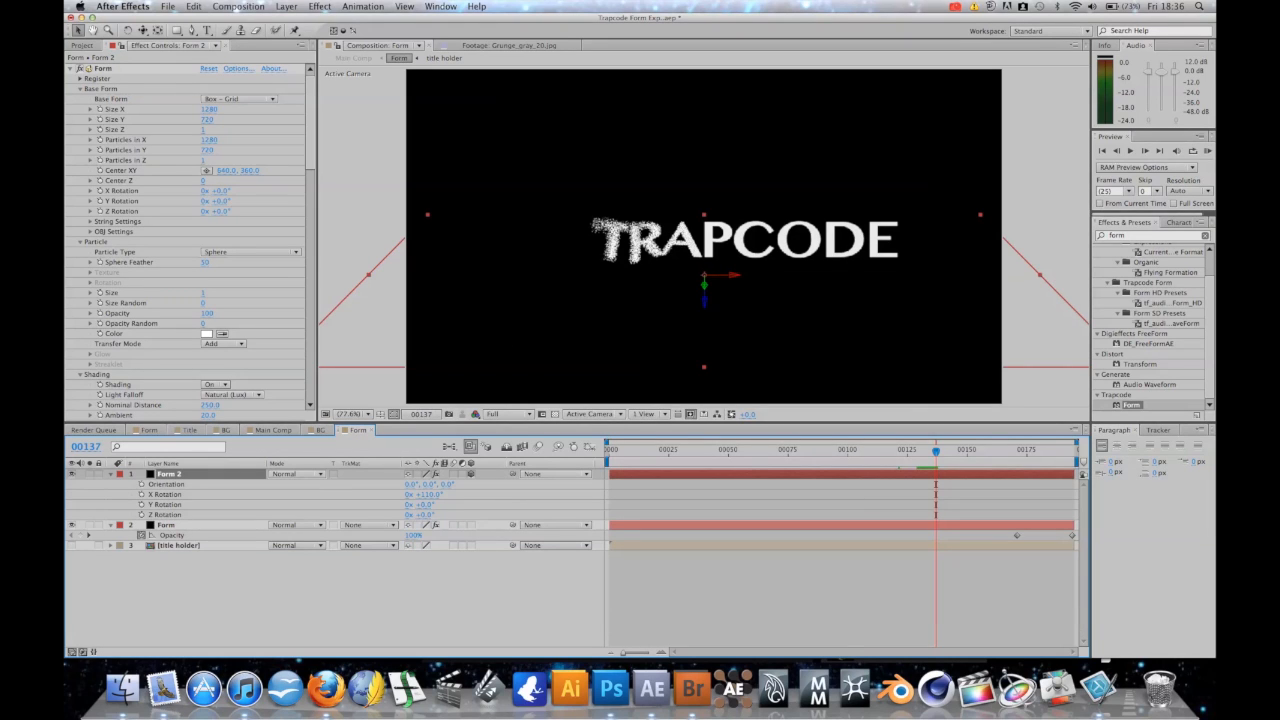
key("t")
left_click(413, 484)
type("50")
key("Return")
- Check the title particles and their softened shadow in Main Comp at various frames from the opening through the dispersal
left_click(225, 430)
left_click(272, 430)
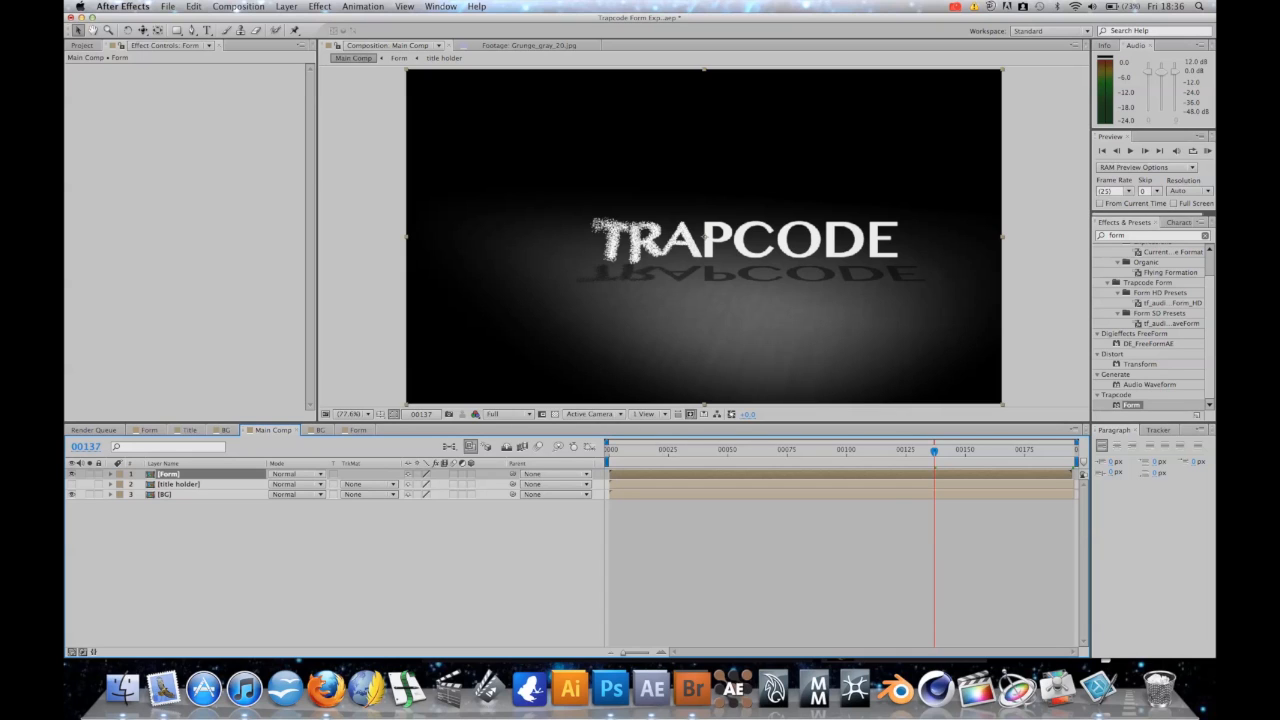
left_click_drag(897, 451, 1025, 451)
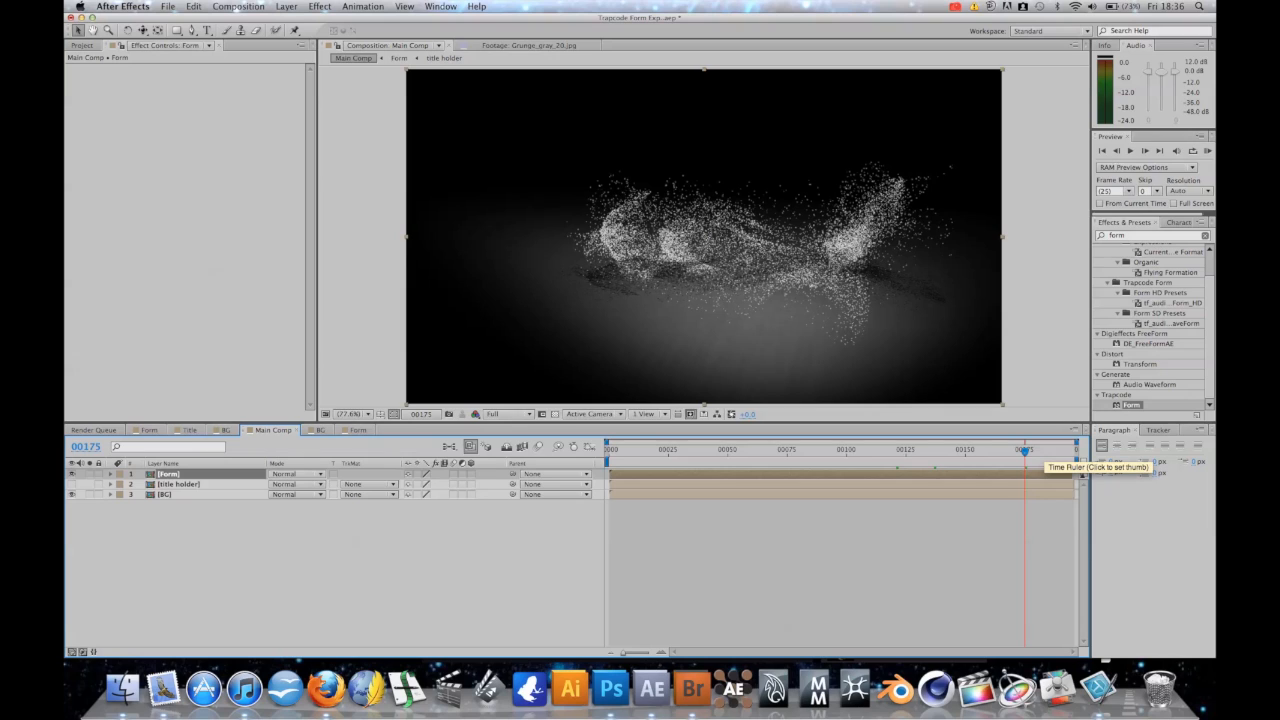
left_click_drag(622, 451, 735, 451)
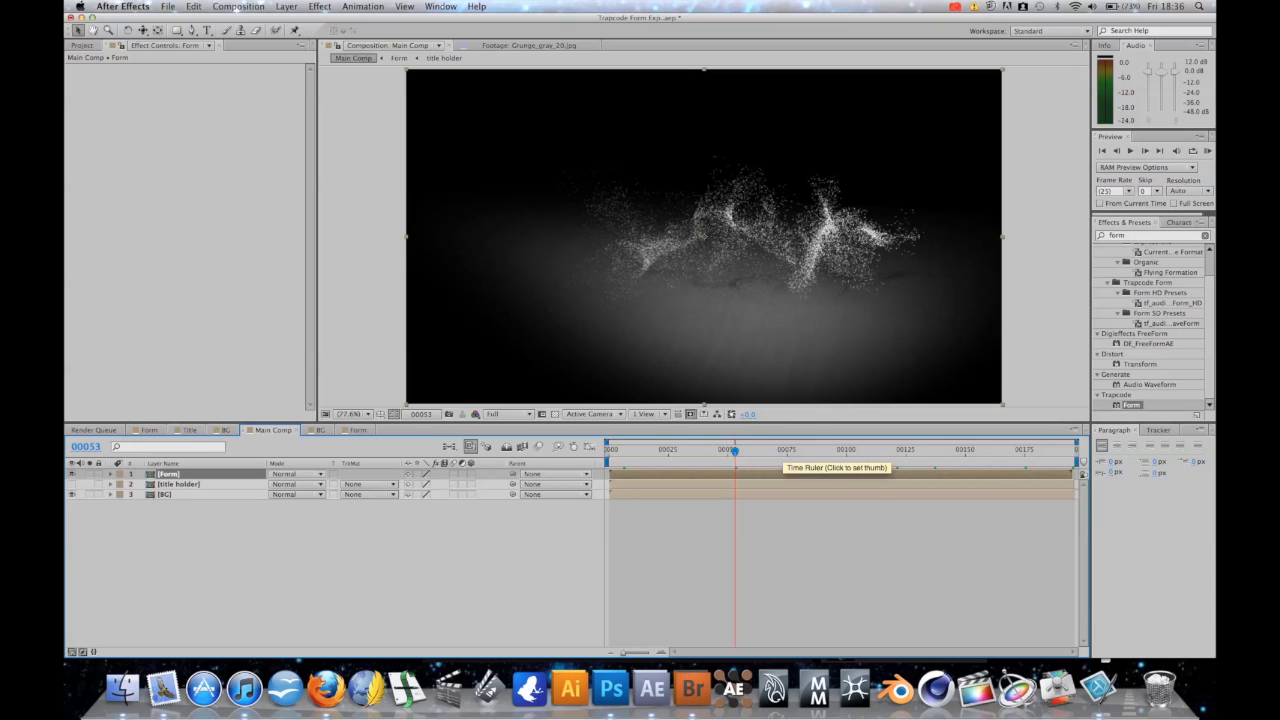
left_click(785, 450)
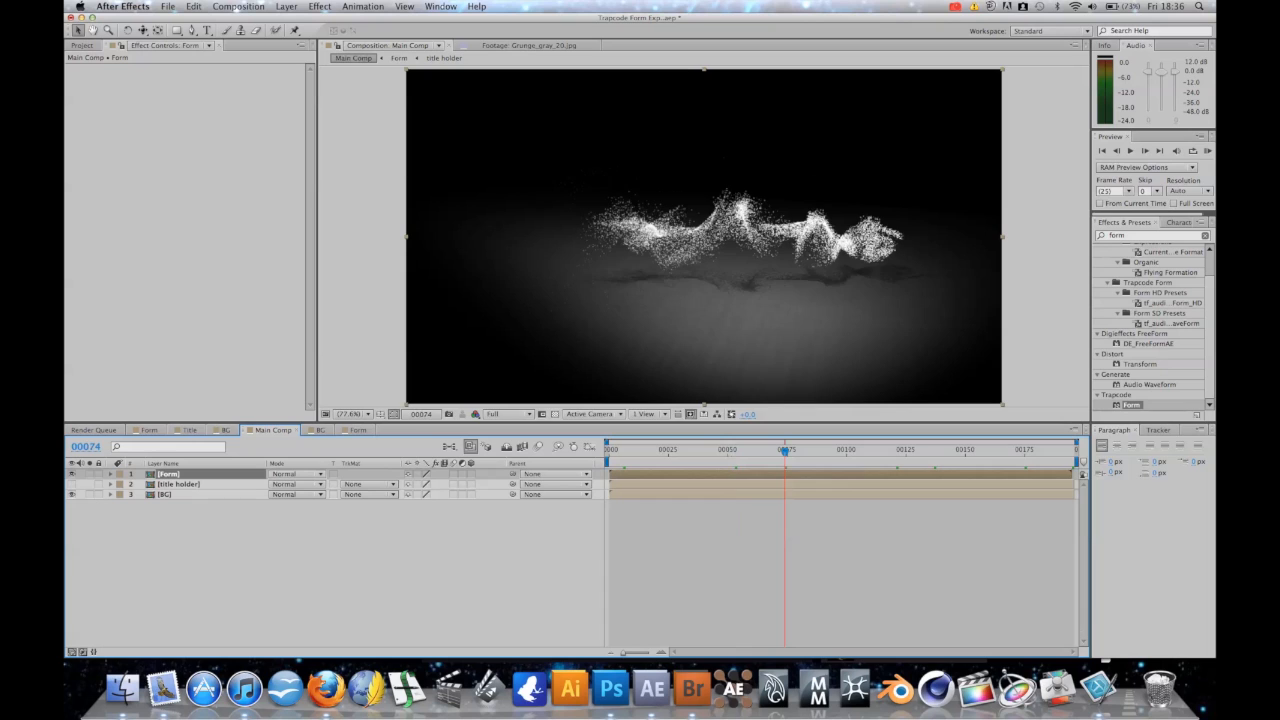
left_click_drag(786, 450, 872, 450)
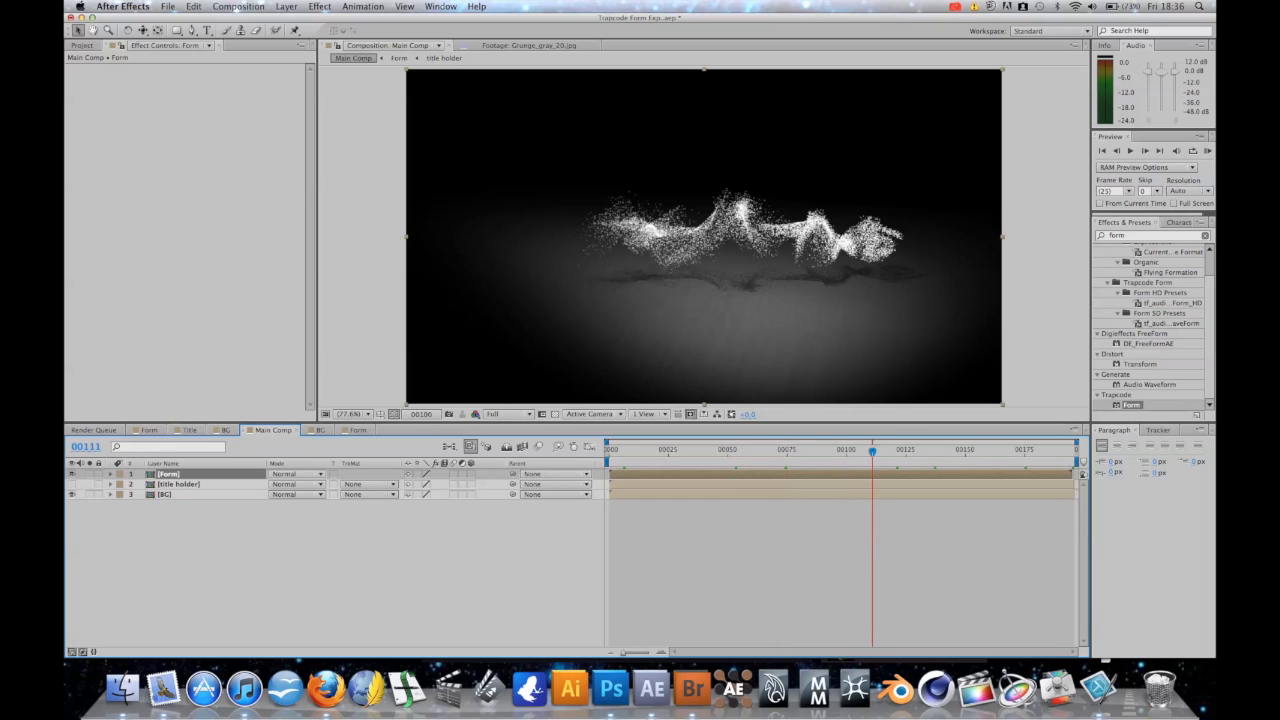
left_click(754, 450)
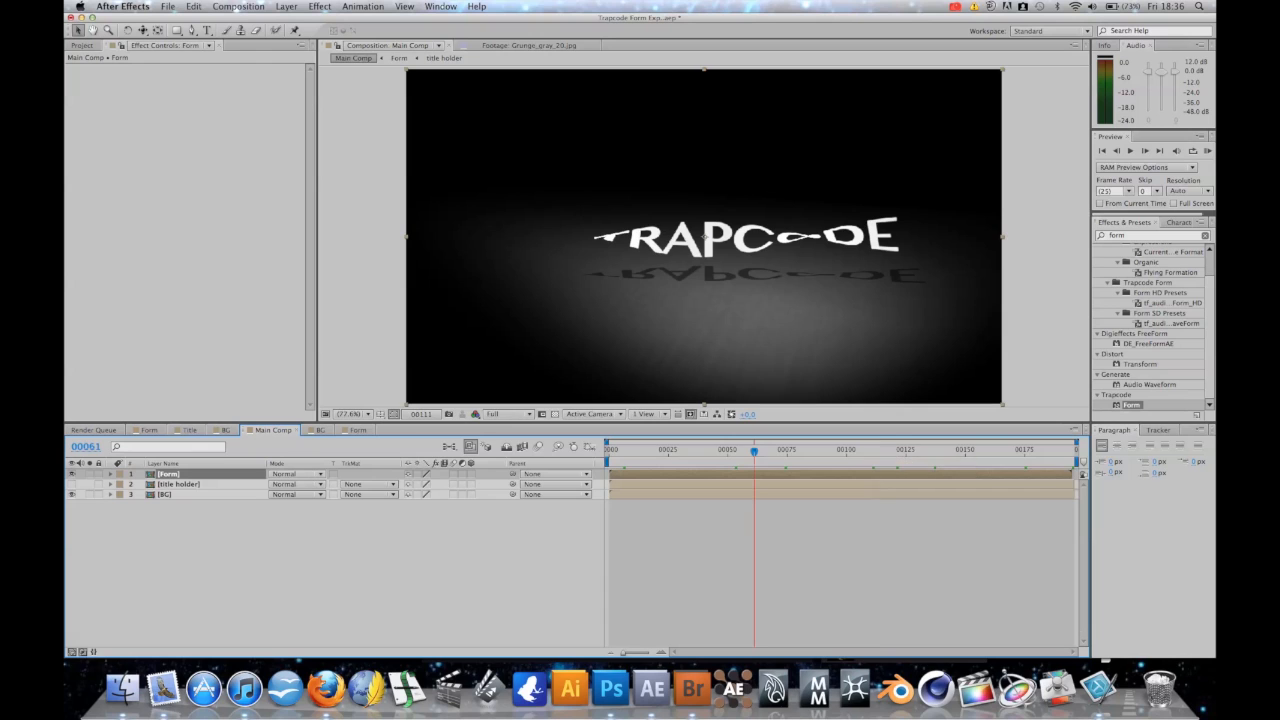
left_click_drag(754, 451, 782, 451)
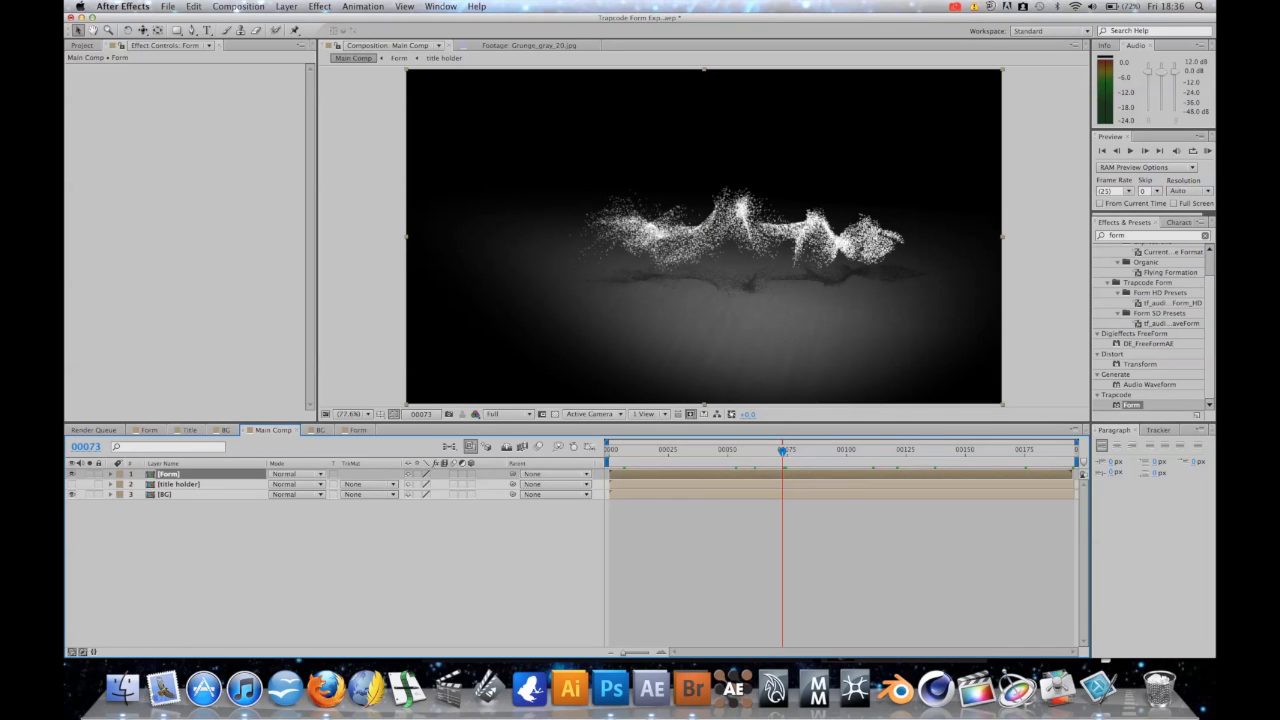
left_click_drag(782, 451, 877, 451)
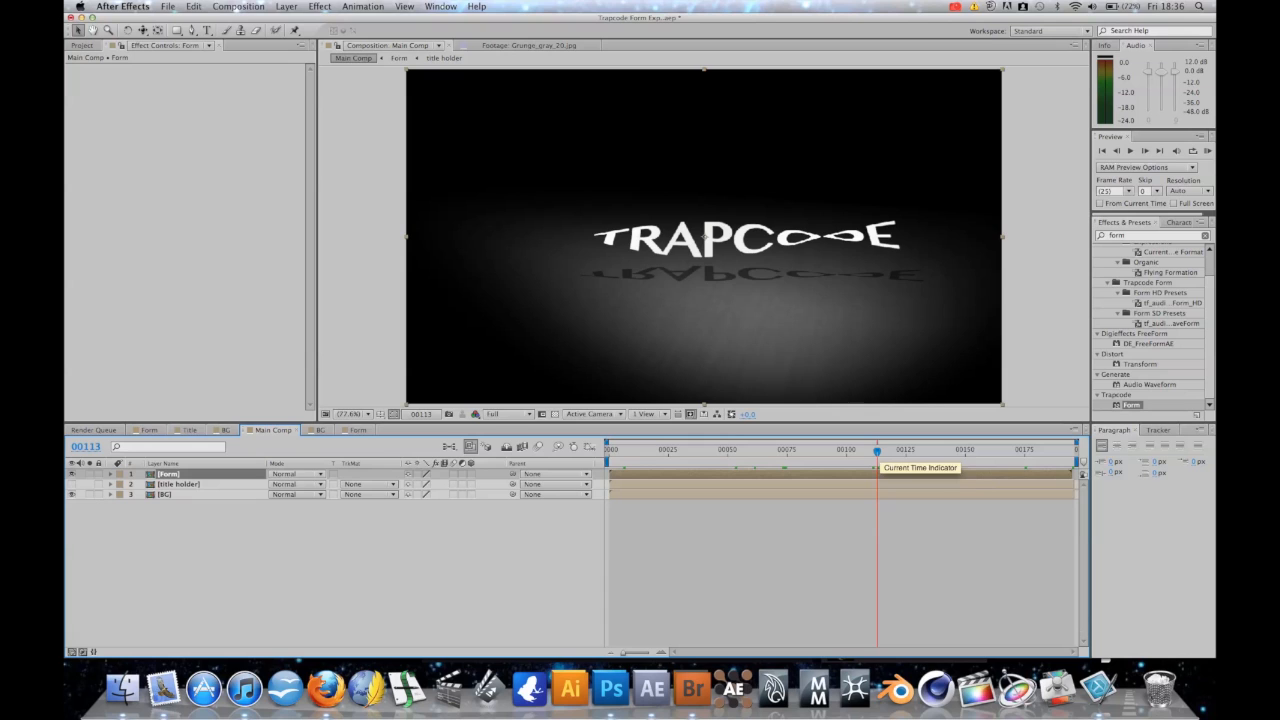
left_click(813, 451)
left_click_drag(813, 451, 754, 451)
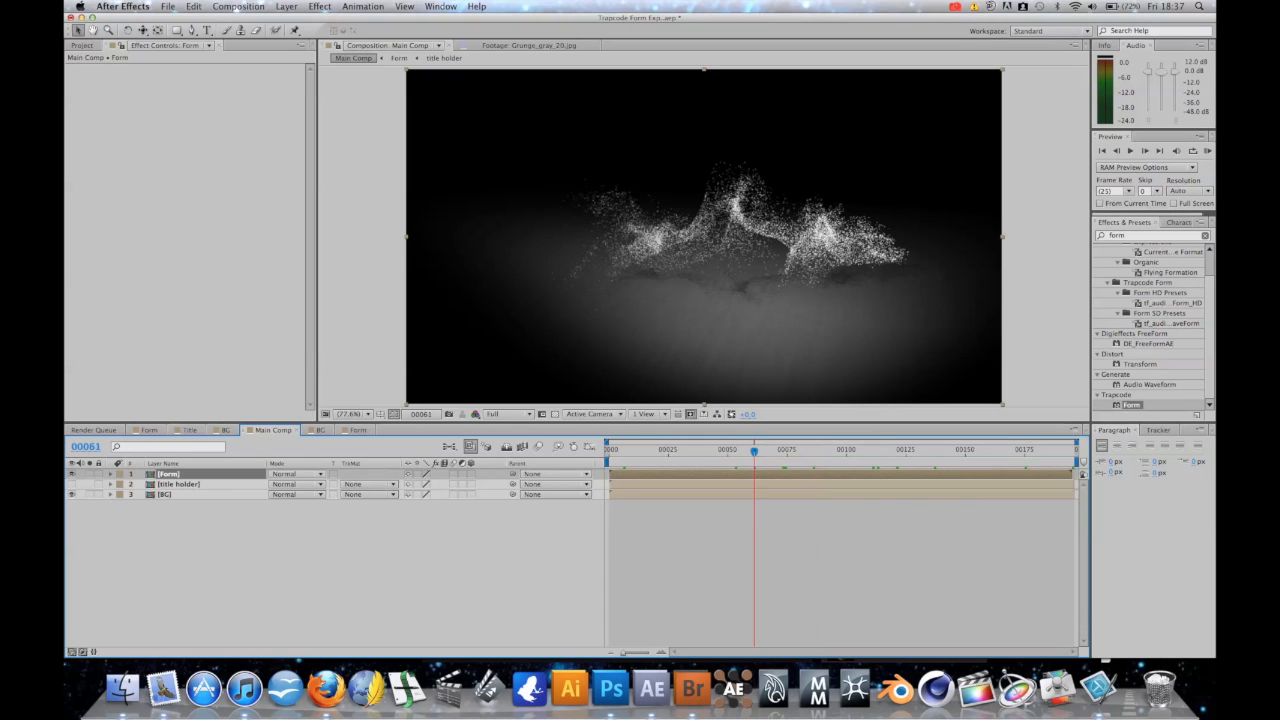
left_click(694, 451)
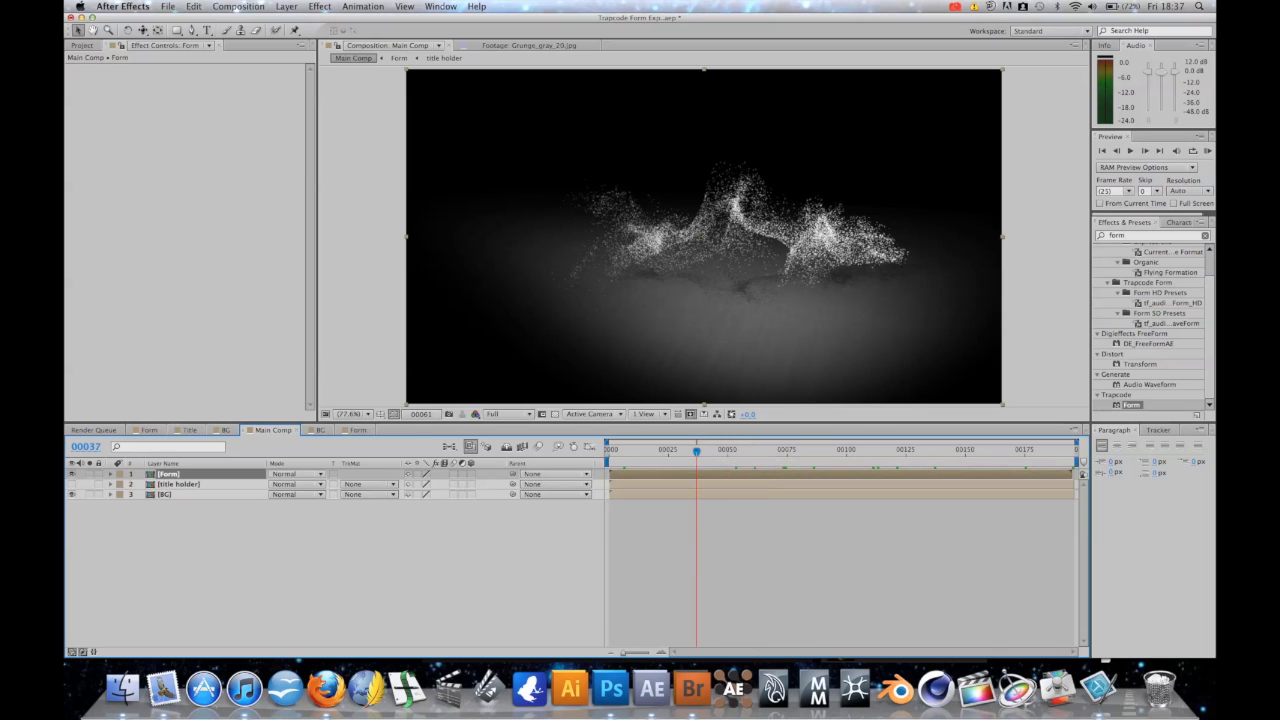
left_click(638, 451)
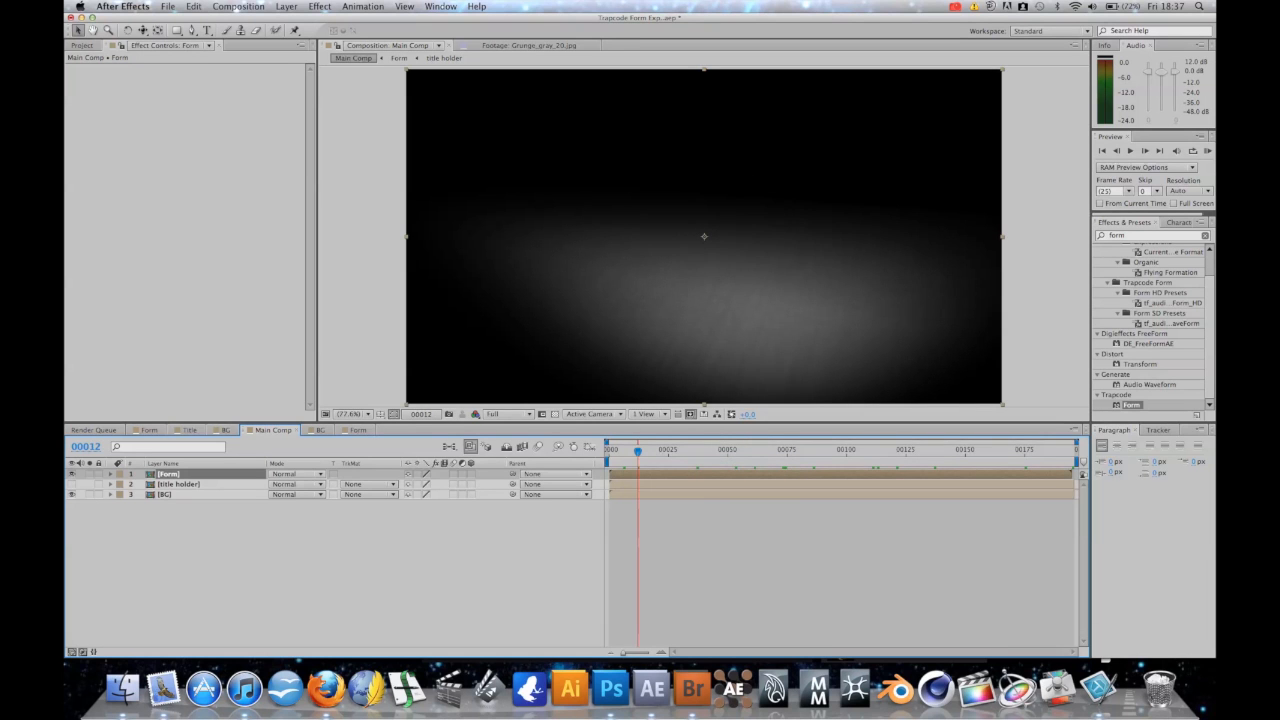